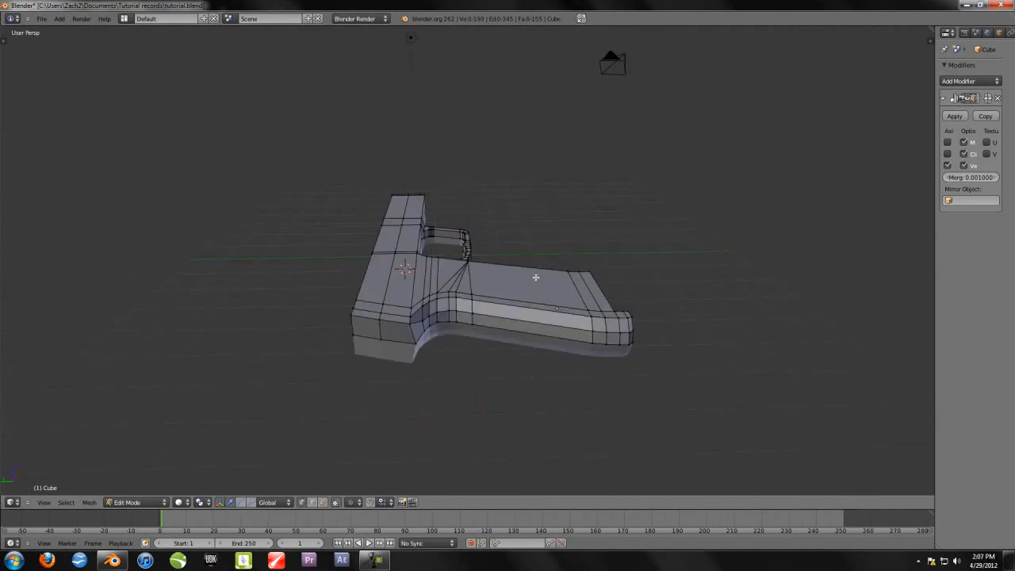
# - Leave Edit Mode, browse to the 3D models folder in the Documents library and open Pistol_draft.blend
pyautogui.press('Tab')
pyautogui.moveTo(424, 377); pyautogui.dragTo(433, 341, button='middle')
pyautogui.click(14, 560)
pyautogui.click(156, 427)
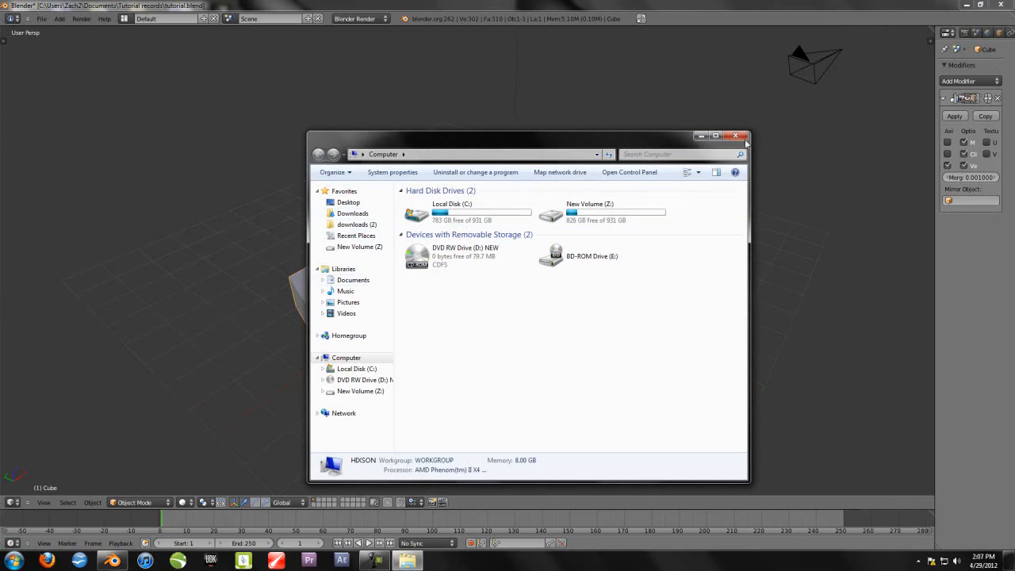
pyautogui.click(349, 202)
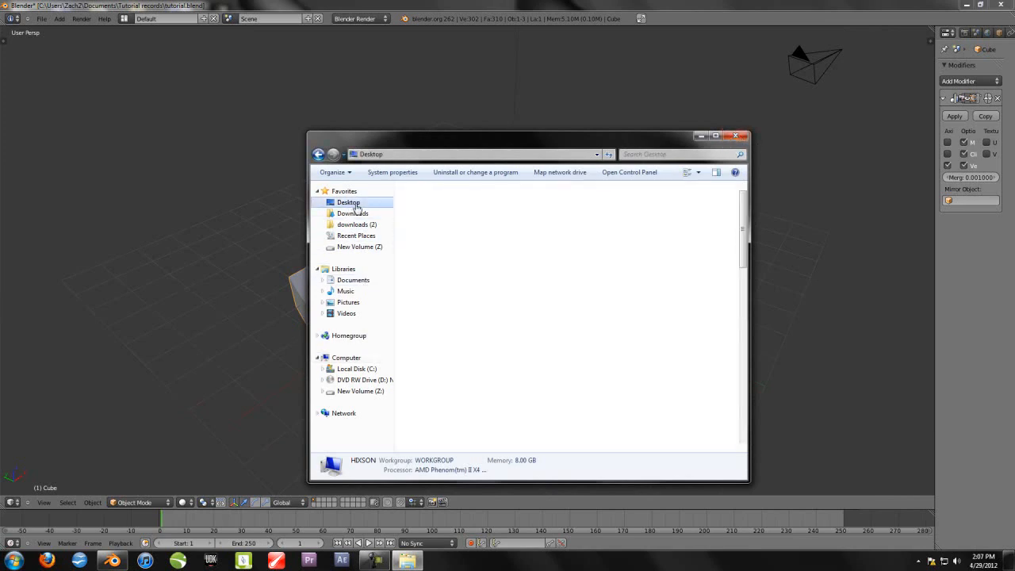
pyautogui.click(370, 214)
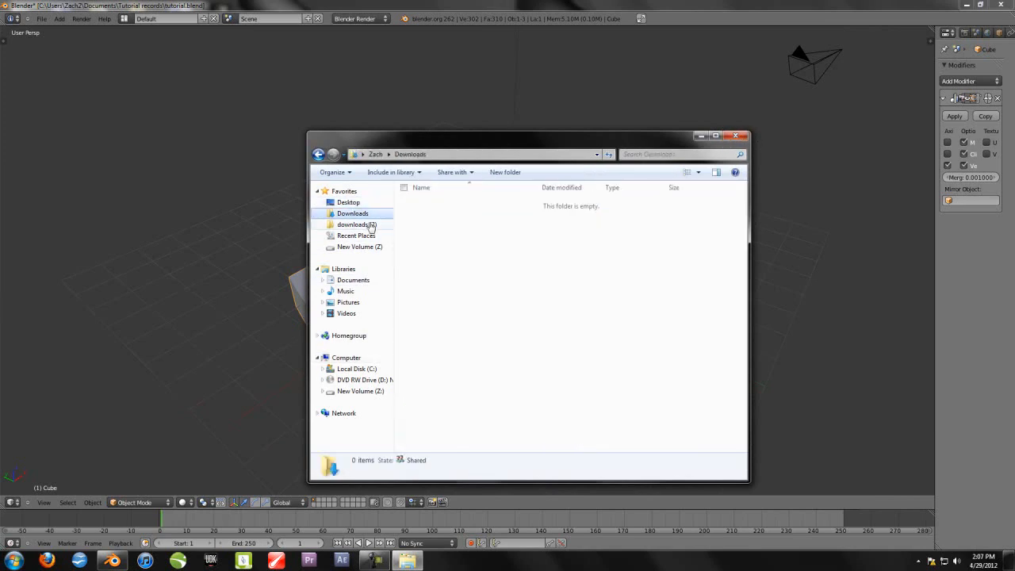
pyautogui.click(353, 280)
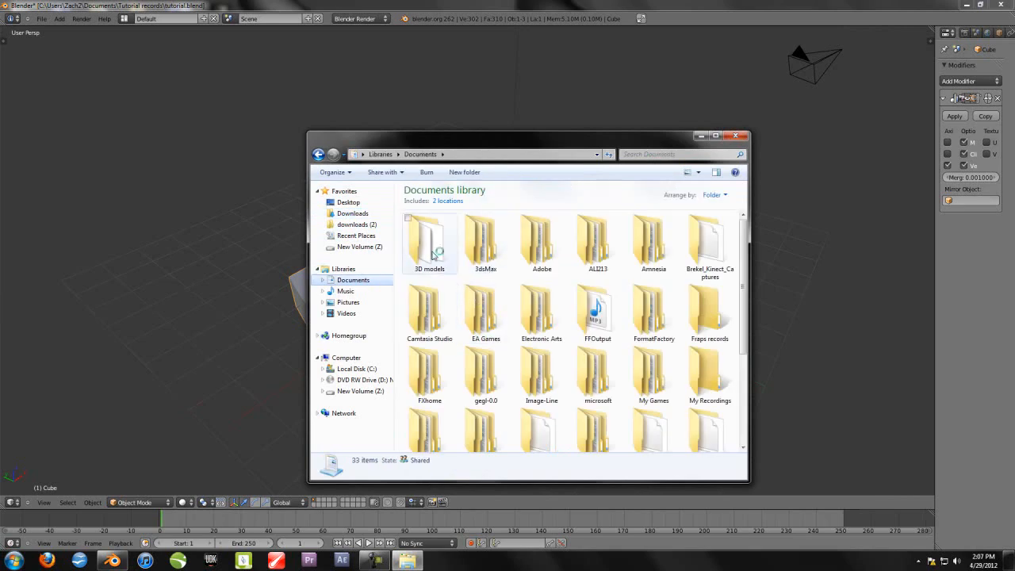
pyautogui.scroll(-5, 476, 301)
pyautogui.doubleClick(429, 276)
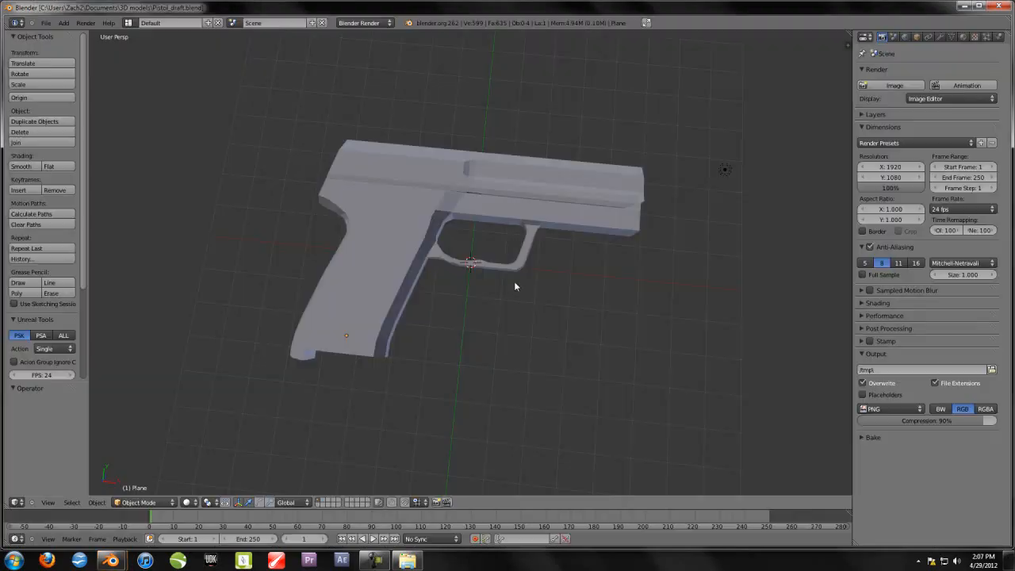
# - Inspect the draft pistol from several angles, return to the tutorial.blend window and inspect its trigger guard area
pyautogui.moveTo(516, 284); pyautogui.dragTo(442, 287, button='middle')
pyautogui.moveTo(386, 359); pyautogui.dragTo(289, 255, button='middle')
pyautogui.moveTo(383, 254); pyautogui.dragTo(438, 319, button='middle')
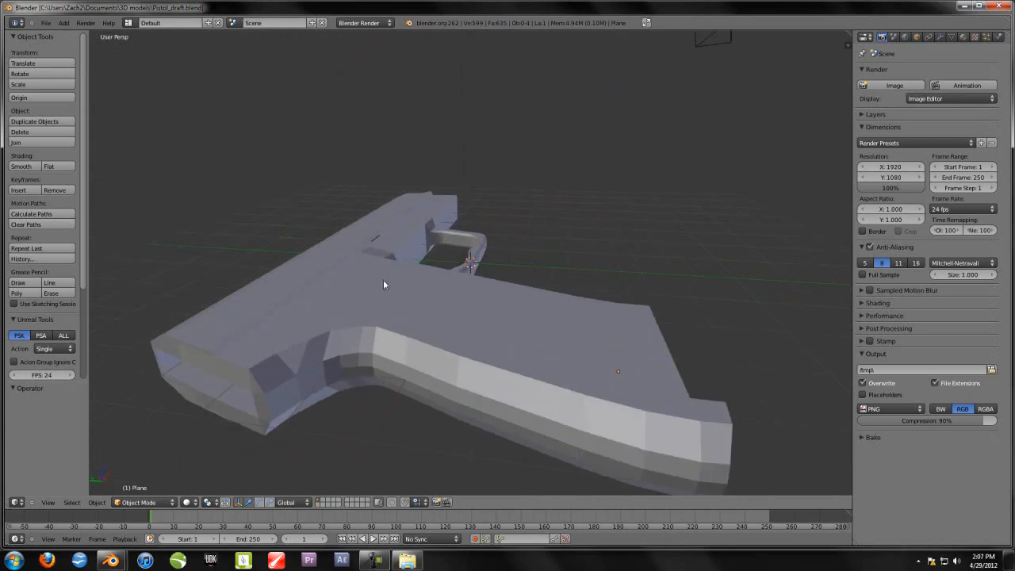
pyautogui.moveTo(111, 560)
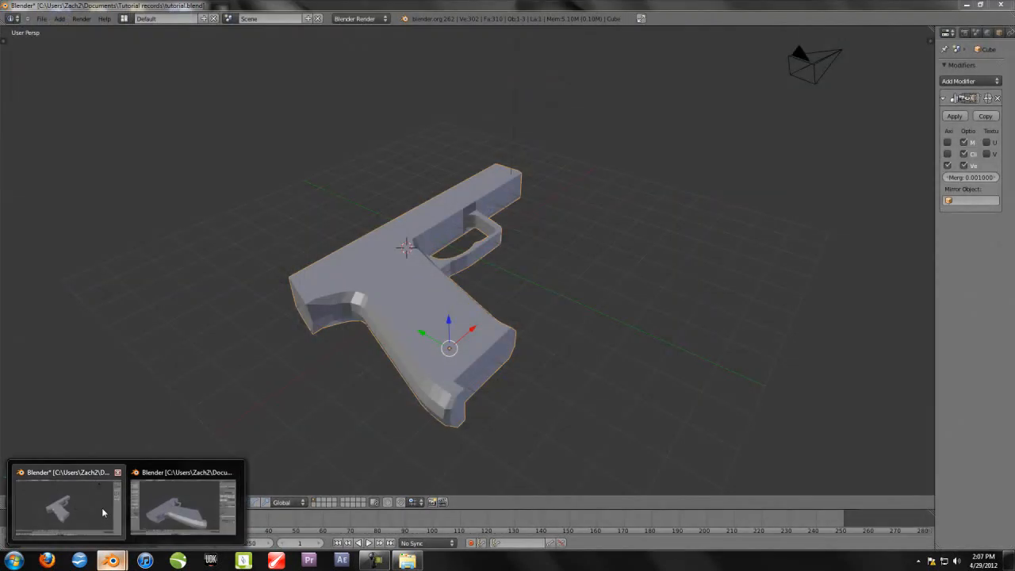
pyautogui.click(102, 508)
pyautogui.moveTo(299, 403); pyautogui.dragTo(222, 404, button='middle')
pyautogui.scroll(3, 222, 404)
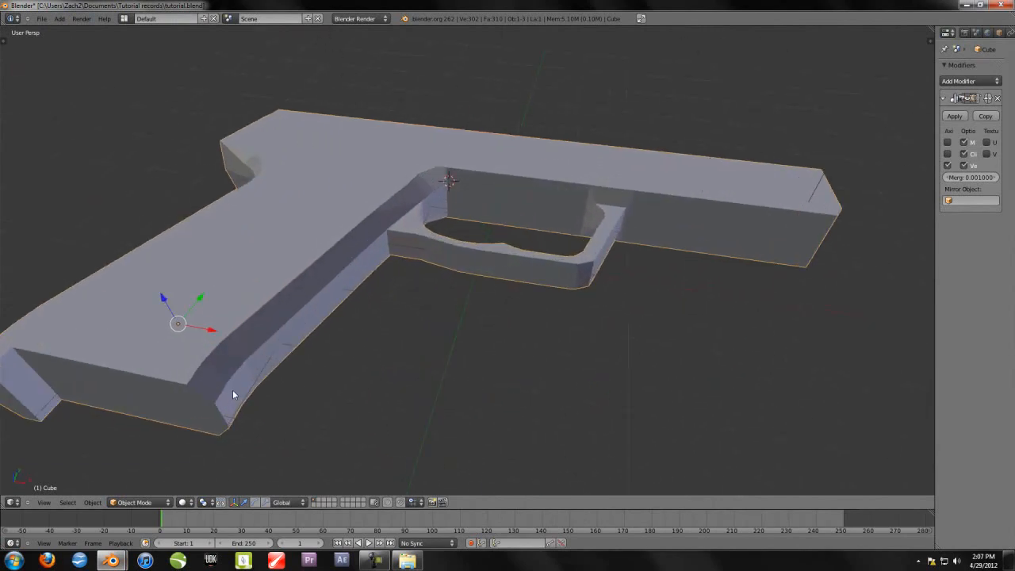
pyautogui.moveTo(238, 385); pyautogui.dragTo(372, 322, button='middle')
pyautogui.scroll(-2, 342, 330)
# - Enter Edit Mode on the pistol, clear the selection and turn off limiting selection to visible geometry
pyautogui.press('Tab')
pyautogui.scroll(3, 306, 364)
pyautogui.scroll(-1, 314, 349)
pyautogui.press('b')
pyautogui.moveTo(369, 177); pyautogui.dragTo(686, 304)
pyautogui.press('a')
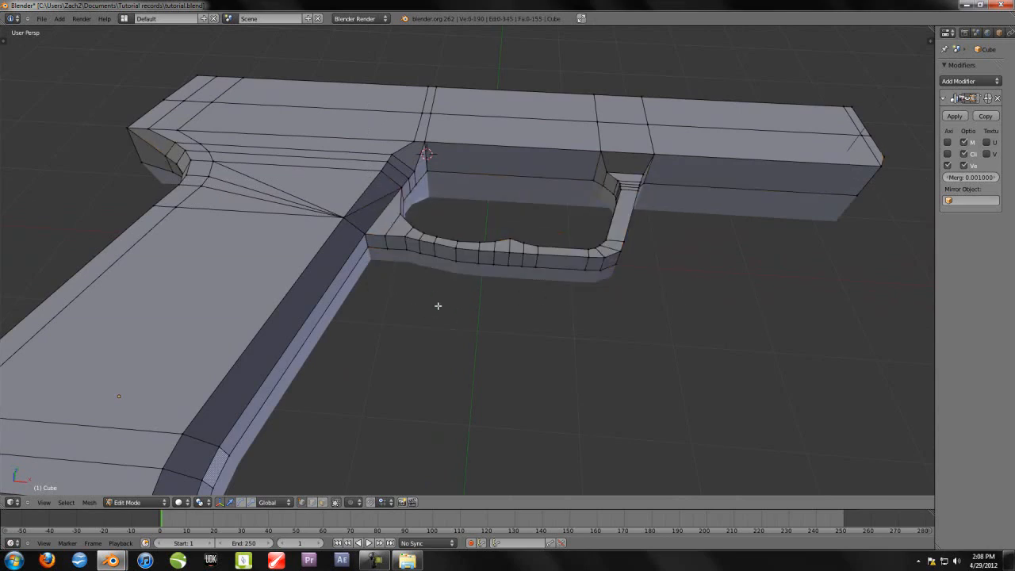
pyautogui.moveTo(435, 299); pyautogui.dragTo(414, 309, button='middle')
pyautogui.press('KP_7')
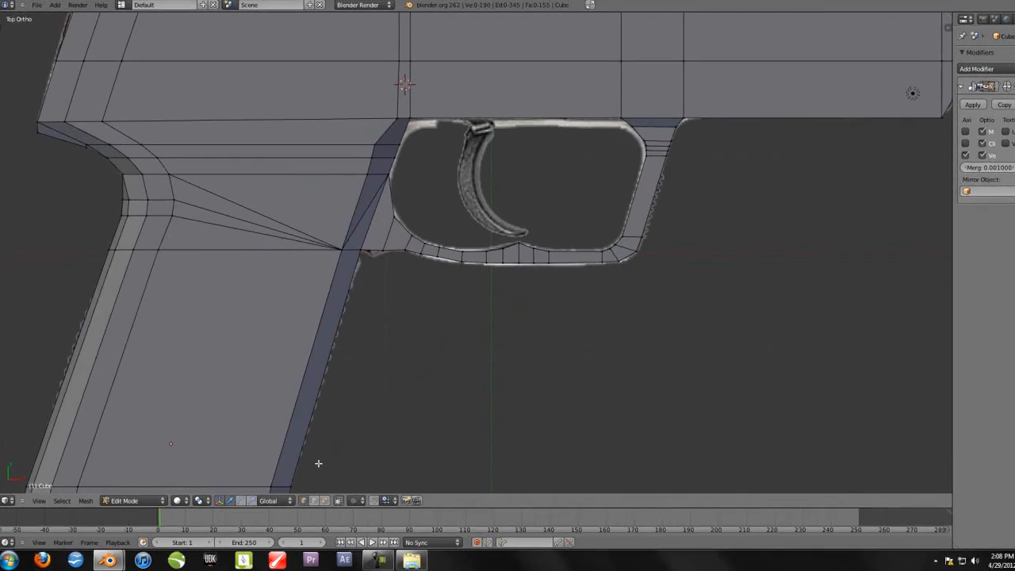
pyautogui.scroll(1, 634, 72)
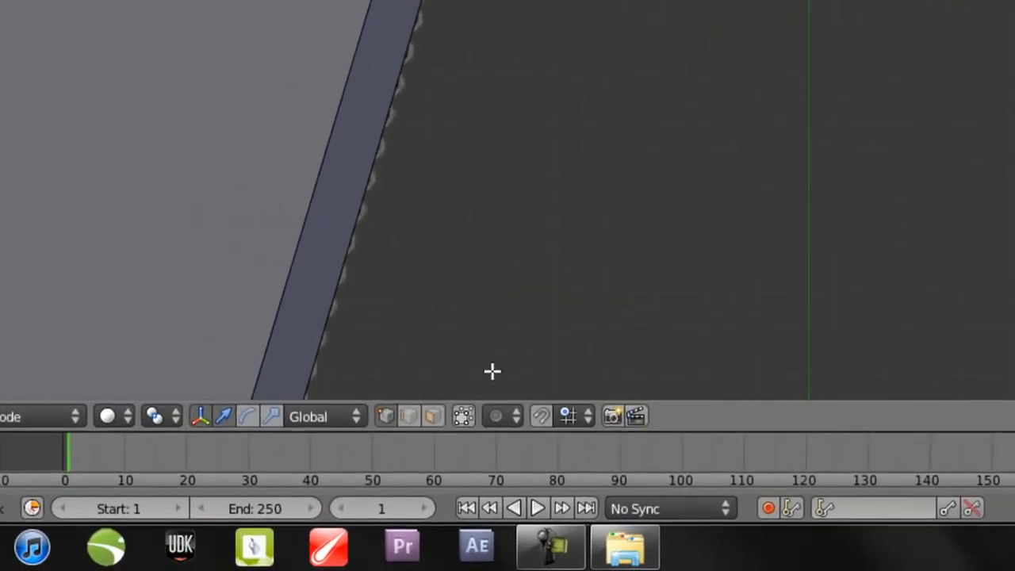
pyautogui.click(464, 416)
pyautogui.moveTo(365, 347); pyautogui.dragTo(389, 315, button='middle')
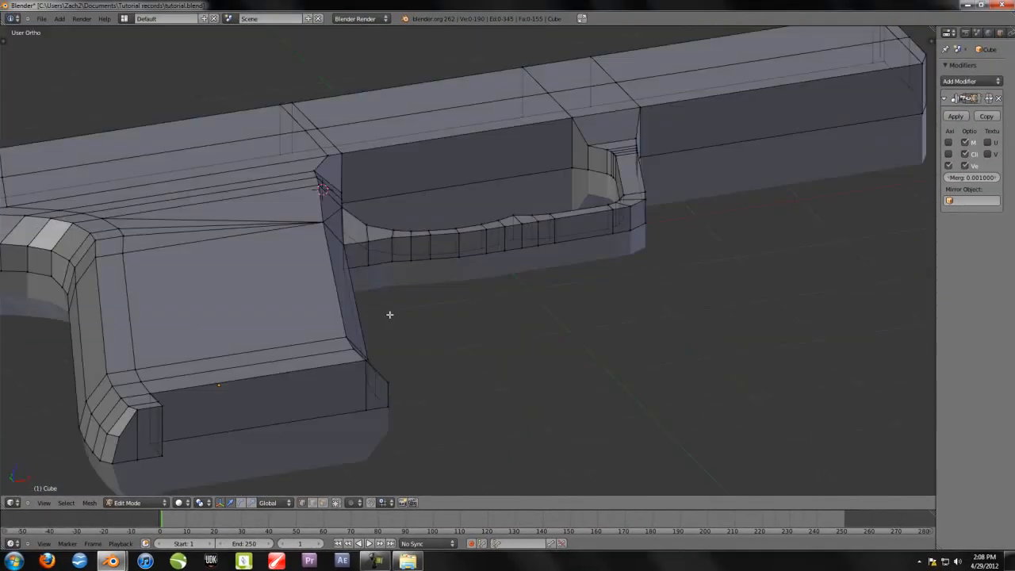
# - Box-select the trigger guard's lower bar and front post through the mesh in top view
pyautogui.press('KP_7')
pyautogui.scroll(1, 386, 316)
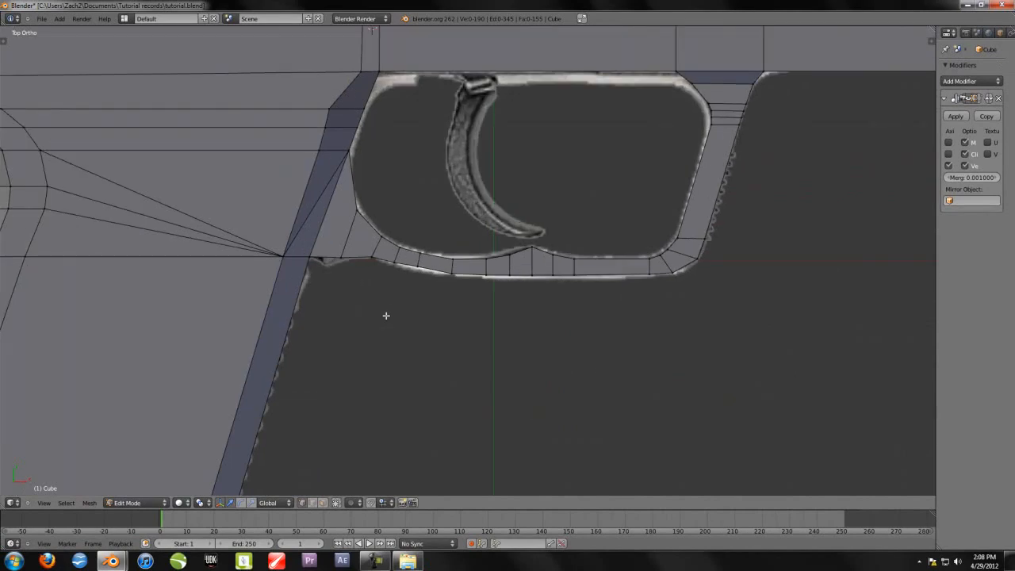
pyautogui.press('b')
pyautogui.moveTo(321, 204); pyautogui.dragTo(820, 325)
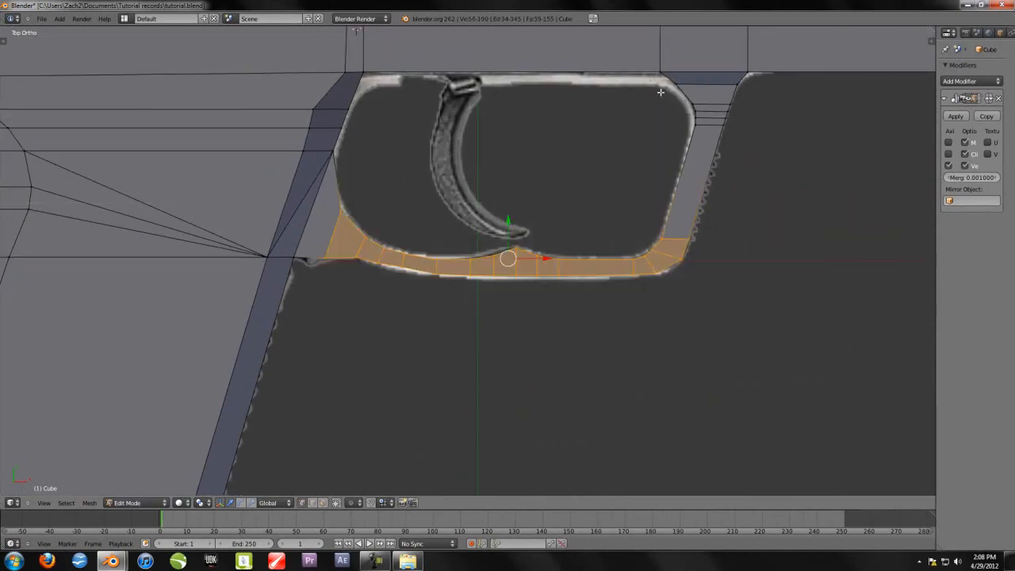
pyautogui.moveTo(645, 78); pyautogui.dragTo(781, 244)
# - Cut a lengthwise line through the selected trigger guard faces with the knife on selected geometry in front view
pyautogui.moveTo(460, 409); pyautogui.dragTo(358, 193, button='middle')
pyautogui.press('KP_1')
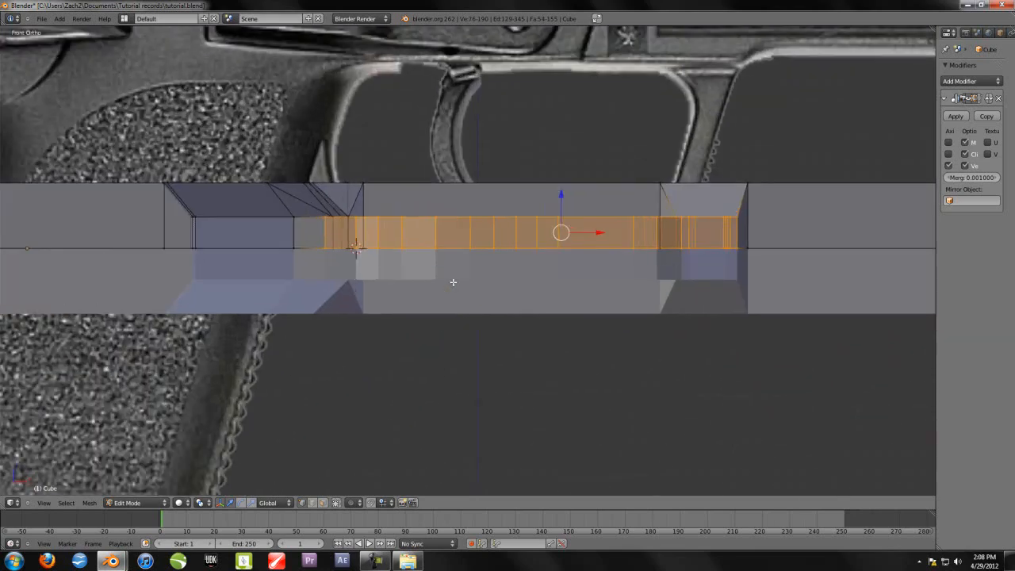
pyautogui.scroll(1, 454, 283)
pyautogui.keyDown('shift'); pyautogui.moveTo(490, 298); pyautogui.dragTo(442, 314, button='middle'); pyautogui.keyUp('shift')
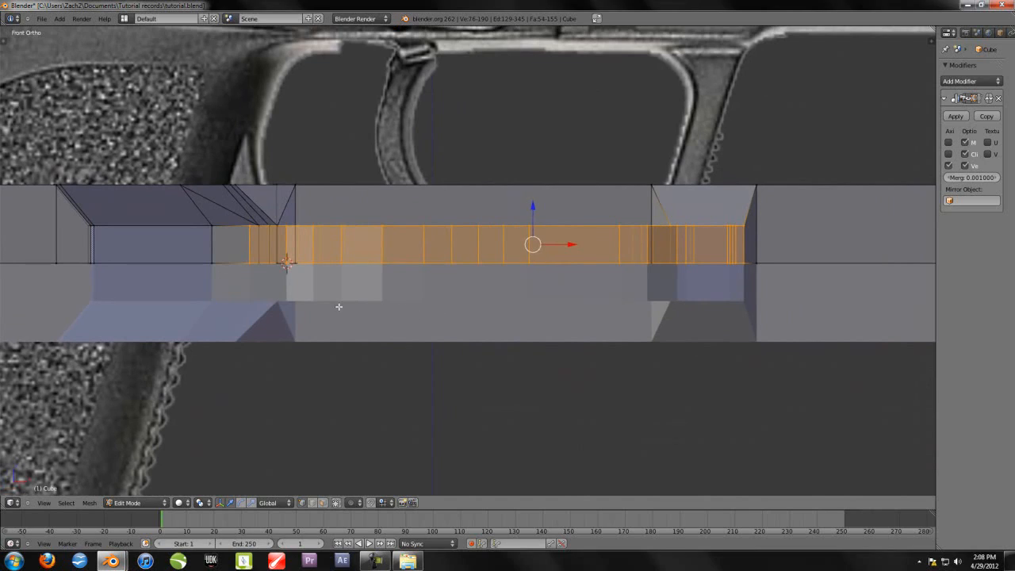
pyautogui.hotkey('shift', 'k')
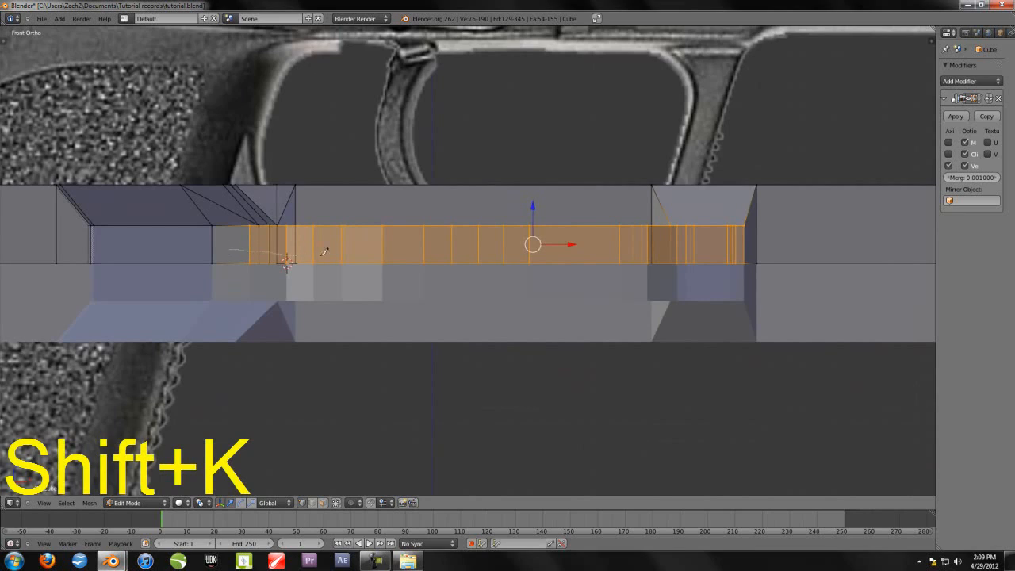
pyautogui.moveTo(627, 243); pyautogui.dragTo(747, 246)
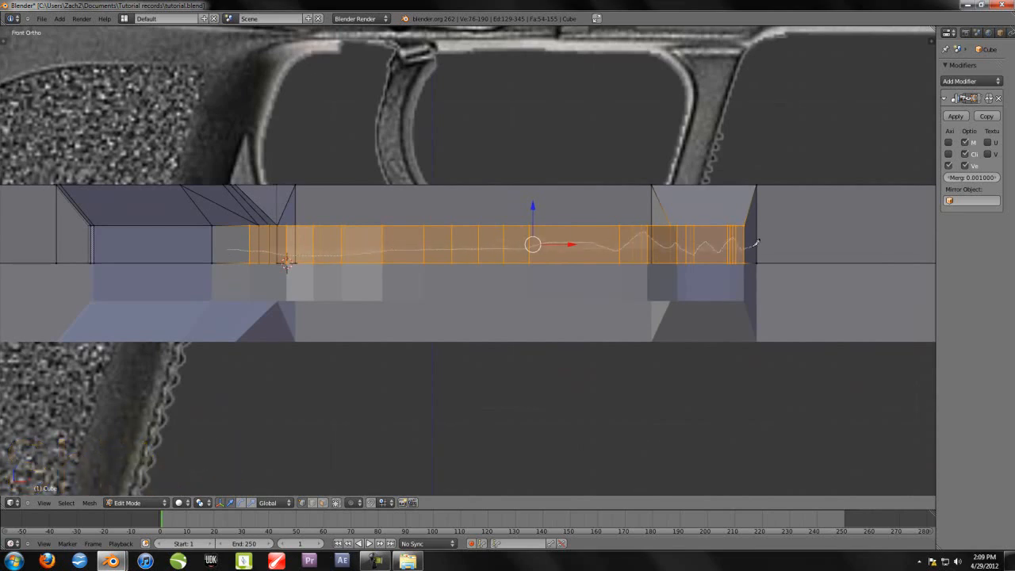
pyautogui.press('Return')
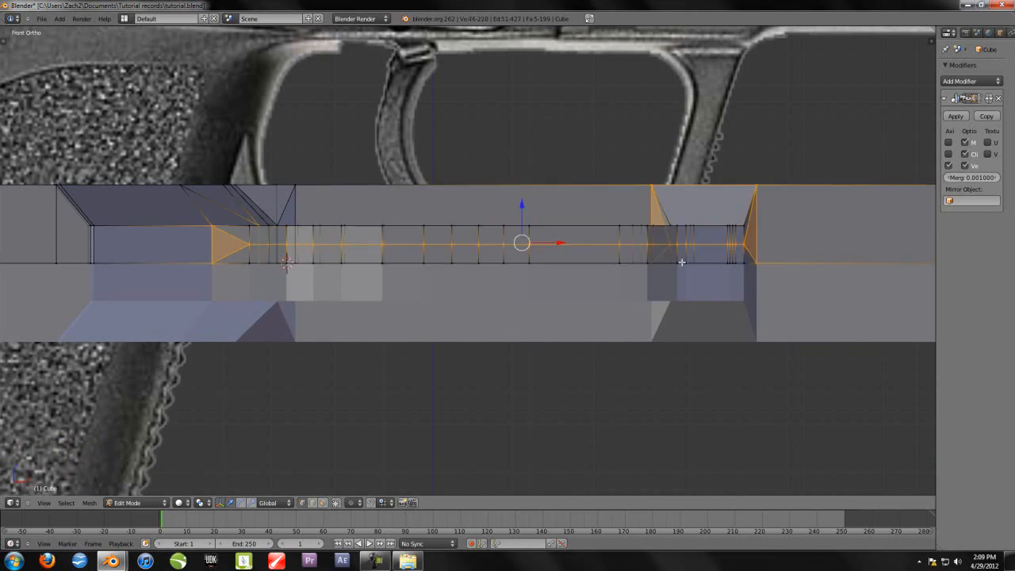
# - Try scaling the whole selection of new cut edges outward in top view, and undo the scaling
pyautogui.moveTo(443, 254); pyautogui.dragTo(453, 278, button='middle')
pyautogui.press('KP_1')
pyautogui.press('KP_7')
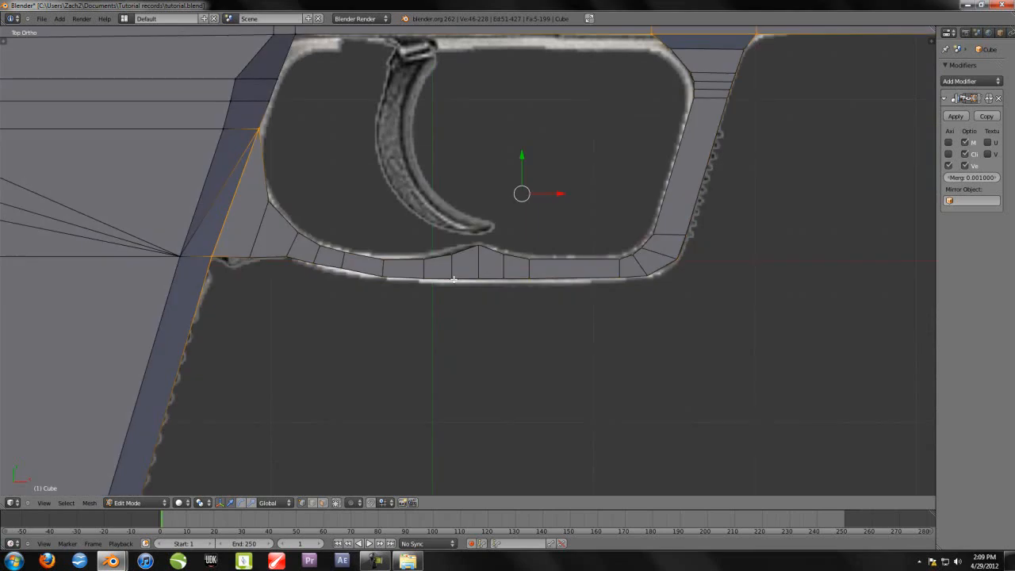
pyautogui.press('s')
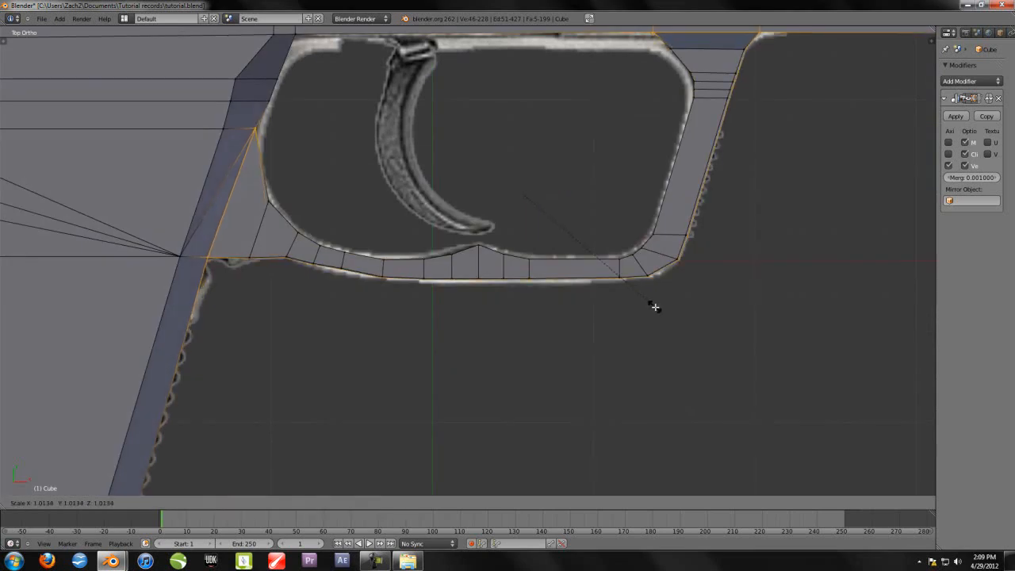
pyautogui.click(659, 312)
pyautogui.hotkey('ctrl', 'z')
# - Circle-deselect the vertices along the inner rim of the trigger guard in top view
pyautogui.moveTo(464, 337); pyautogui.dragTo(476, 278, button='middle')
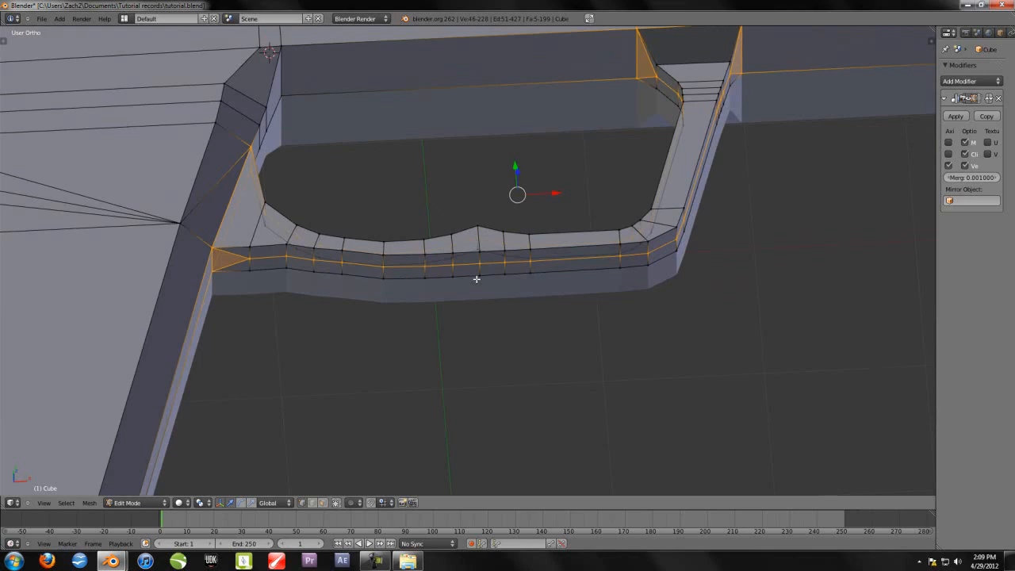
pyautogui.press('KP_4')
pyautogui.press('KP_7')
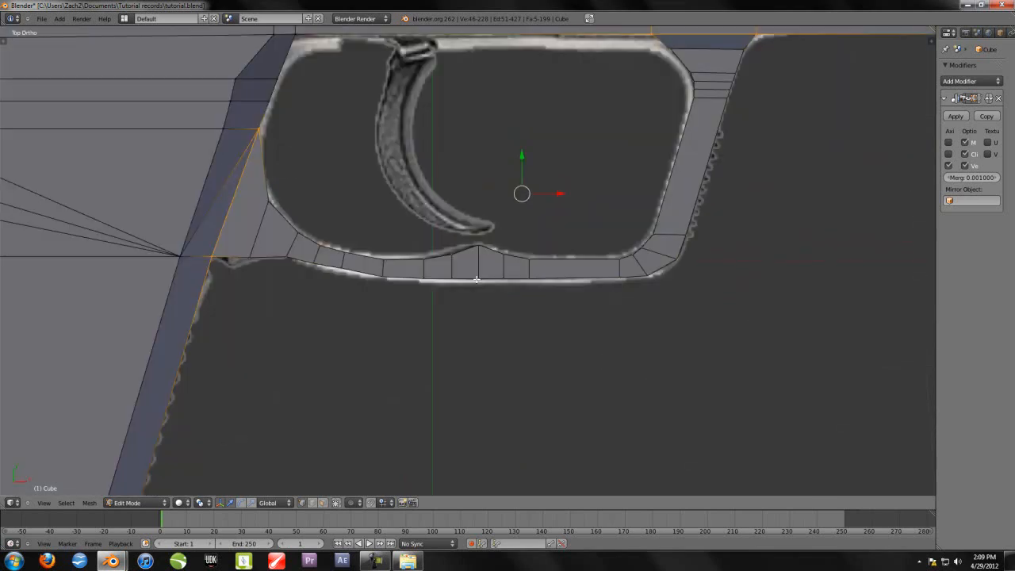
pyautogui.scroll(1, 476, 279)
pyautogui.press('c')
pyautogui.moveTo(229, 189)
pyautogui.mouseDown(button='middle')
pyautogui.moveTo(305, 245)
pyautogui.moveTo(469, 256)
pyautogui.mouseUp(button='middle')
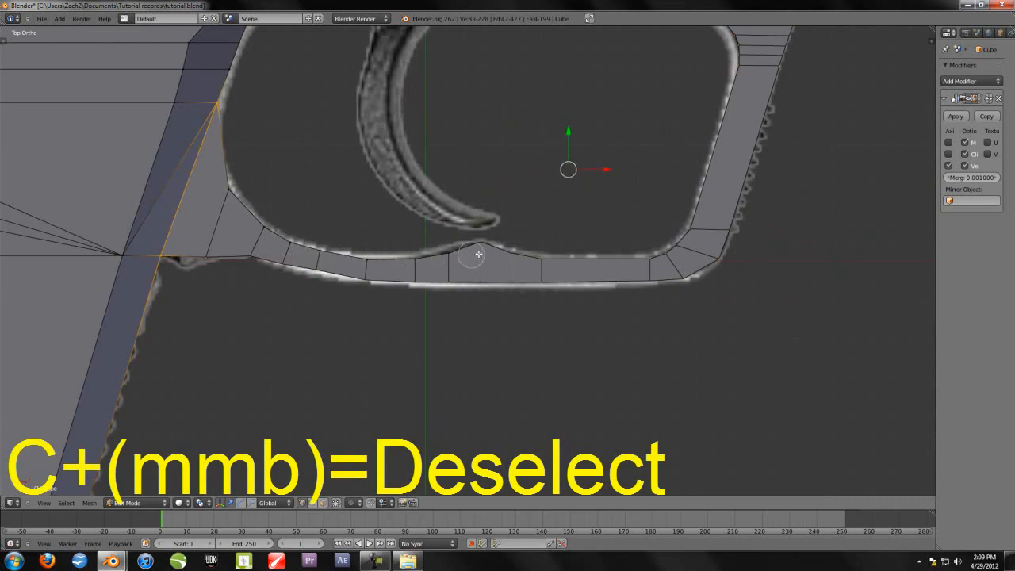
pyautogui.moveTo(532, 254); pyautogui.dragTo(681, 246, button='middle')
pyautogui.moveTo(715, 161); pyautogui.dragTo(732, 33, button='middle')
pyautogui.press('Escape')
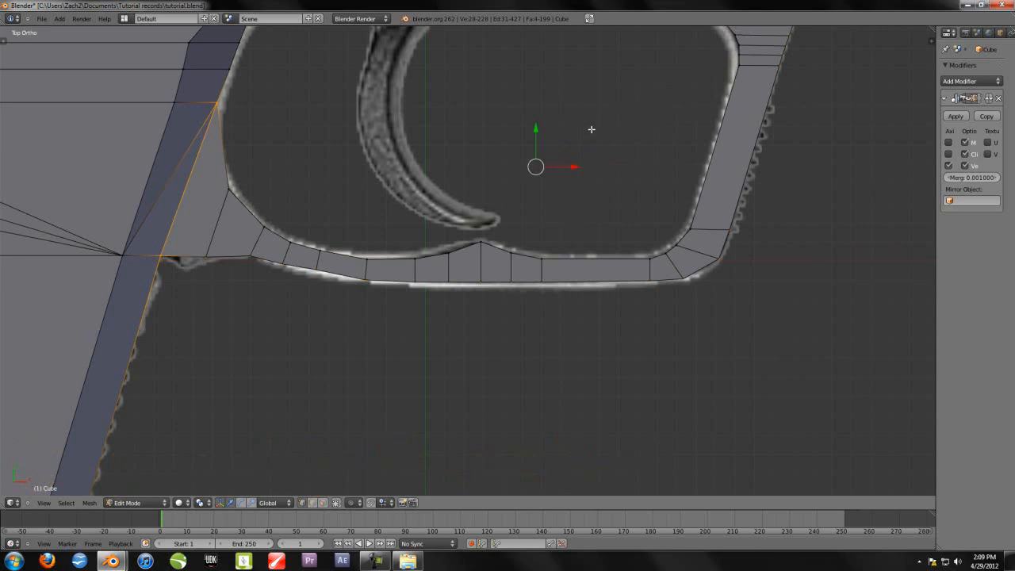
# - Deselect the stray vertices on the frame and grip, keeping only the trigger guard's outer centre edge line selected
pyautogui.keyDown('shift'); pyautogui.moveTo(590, 130); pyautogui.dragTo(478, 277, button='middle'); pyautogui.keyUp('shift')
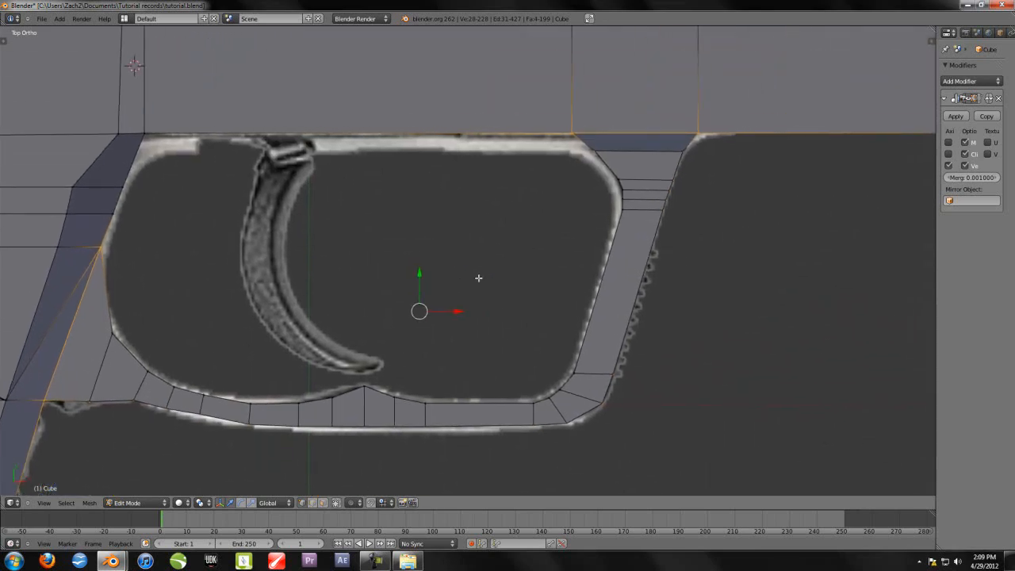
pyautogui.press('c')
pyautogui.moveTo(591, 177)
pyautogui.mouseDown(button='middle')
pyautogui.moveTo(592, 146)
pyautogui.moveTo(538, 123)
pyautogui.mouseUp(button='middle')
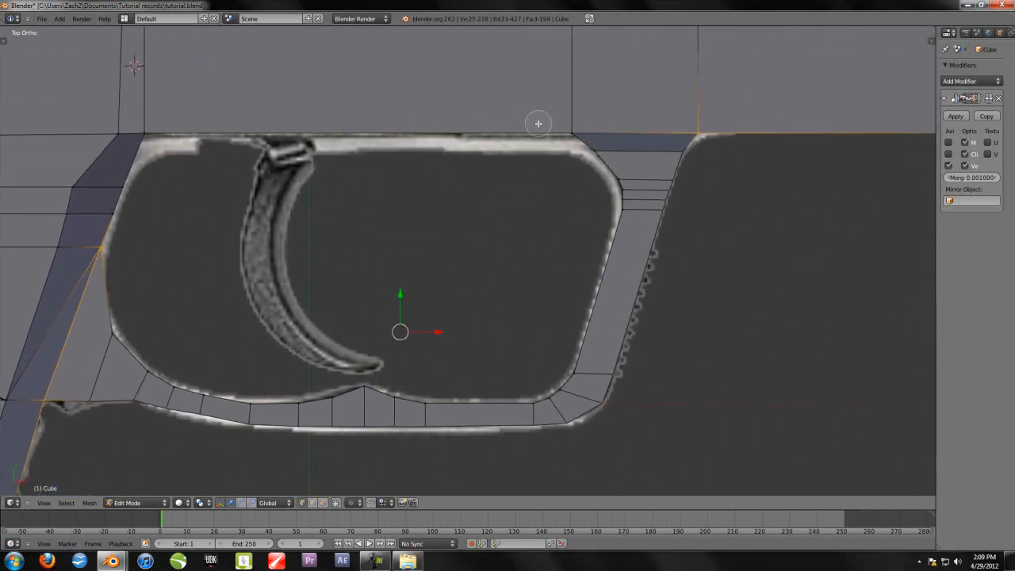
pyautogui.press('Escape')
pyautogui.scroll(-1, 329, 337)
pyautogui.keyDown('shift'); pyautogui.moveTo(254, 375); pyautogui.dragTo(362, 288, button='middle'); pyautogui.keyUp('shift')
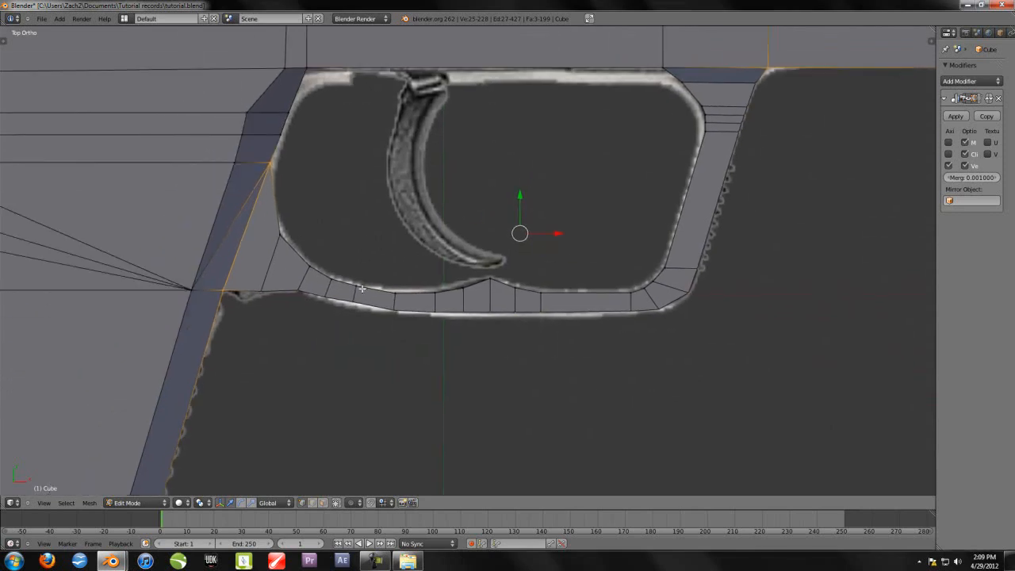
pyautogui.moveTo(216, 294)
pyautogui.mouseDown(button='middle')
pyautogui.moveTo(295, 154)
pyautogui.moveTo(615, 132)
pyautogui.moveTo(711, 68)
pyautogui.moveTo(822, 70)
pyautogui.mouseUp(button='middle')
pyautogui.moveTo(642, 215); pyautogui.dragTo(502, 225, button='middle')
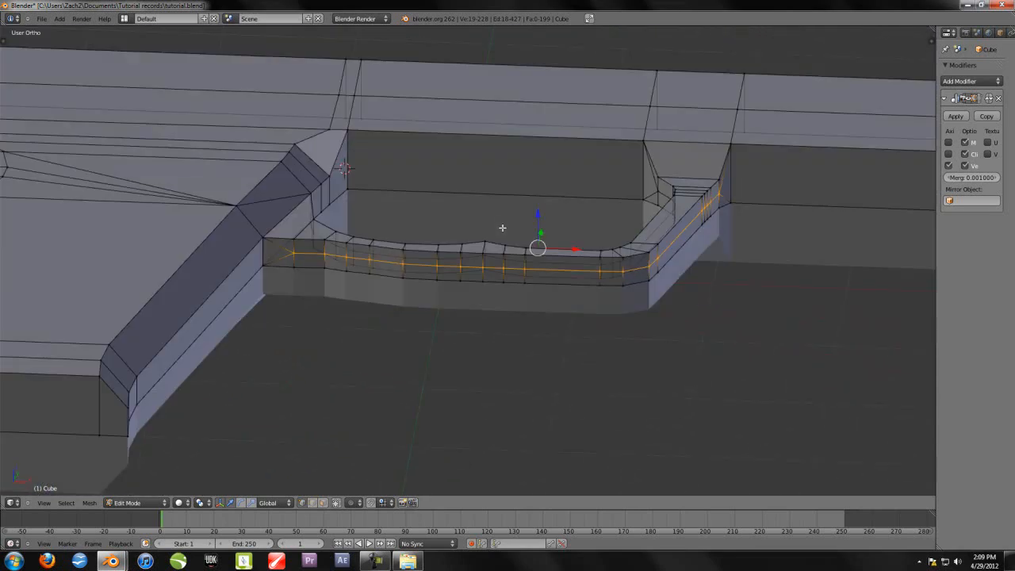
# - Scale the trigger guard's outer centre edge line up by a factor of about 1.02
pyautogui.press('s')
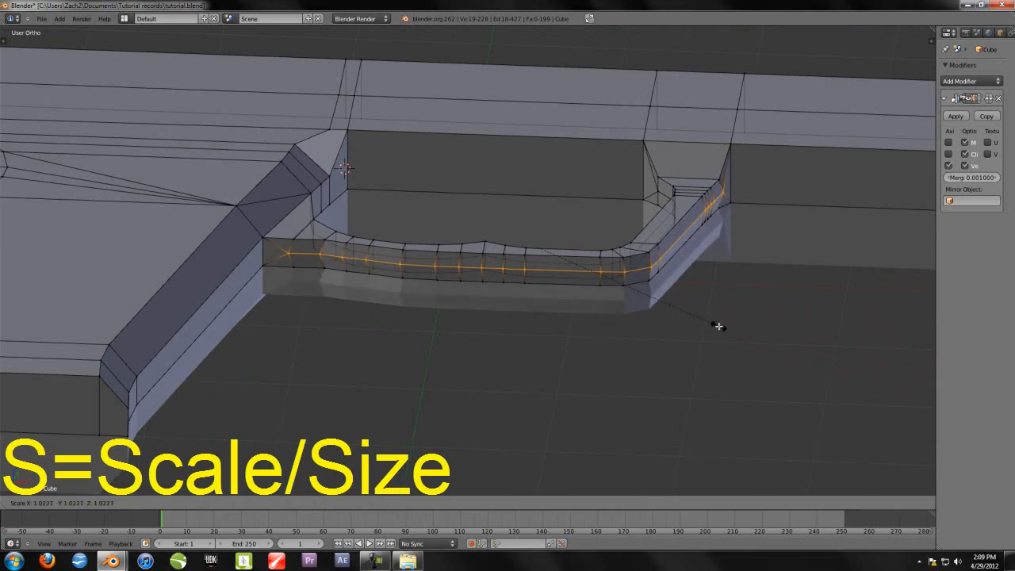
pyautogui.click(721, 329)
pyautogui.moveTo(449, 310); pyautogui.dragTo(431, 265, button='middle')
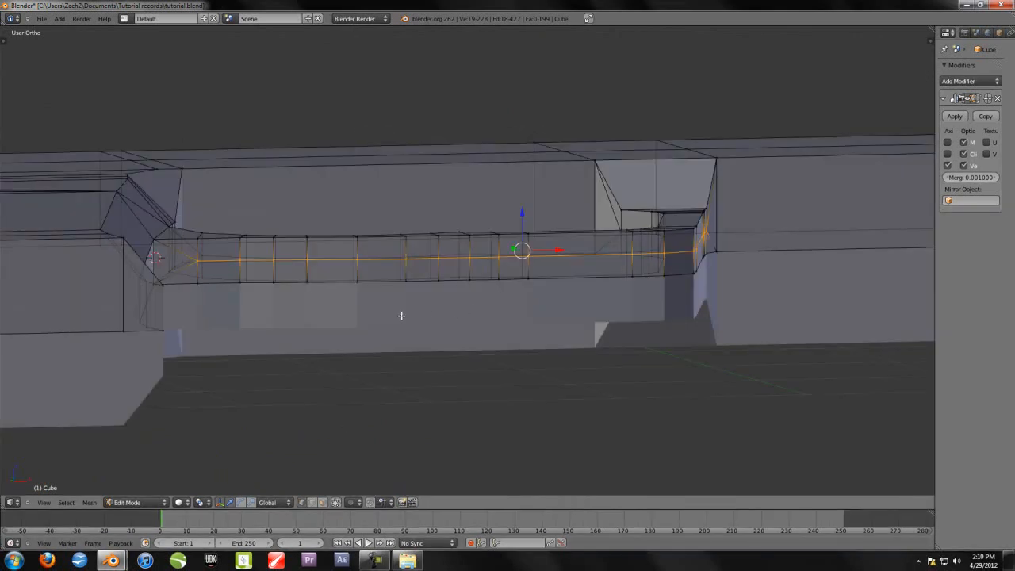
pyautogui.moveTo(401, 316); pyautogui.dragTo(398, 319, button='middle')
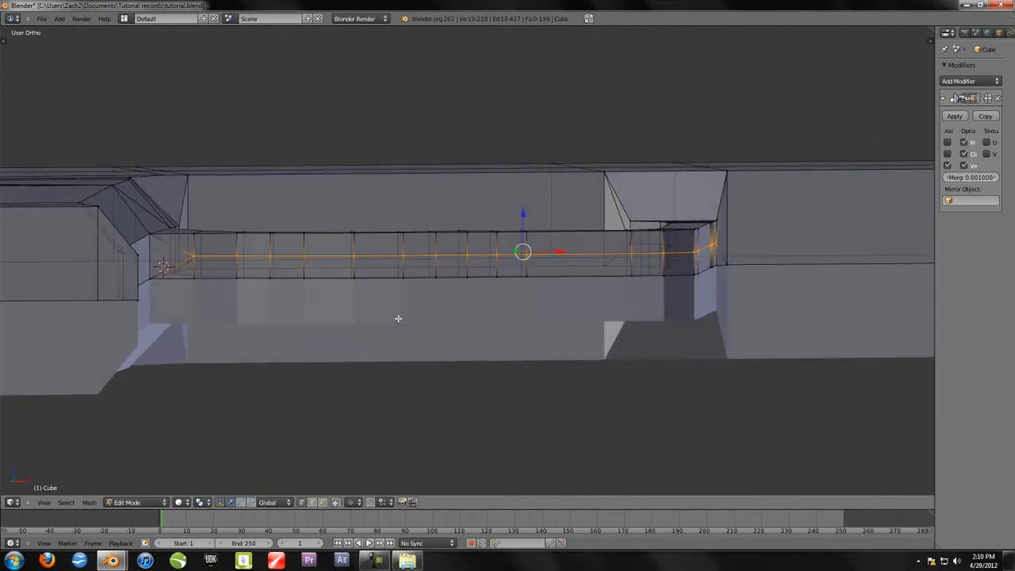
# - Clear the selection and box-select the trigger guard's whole bar and front post again in top view
pyautogui.press('KP_7')
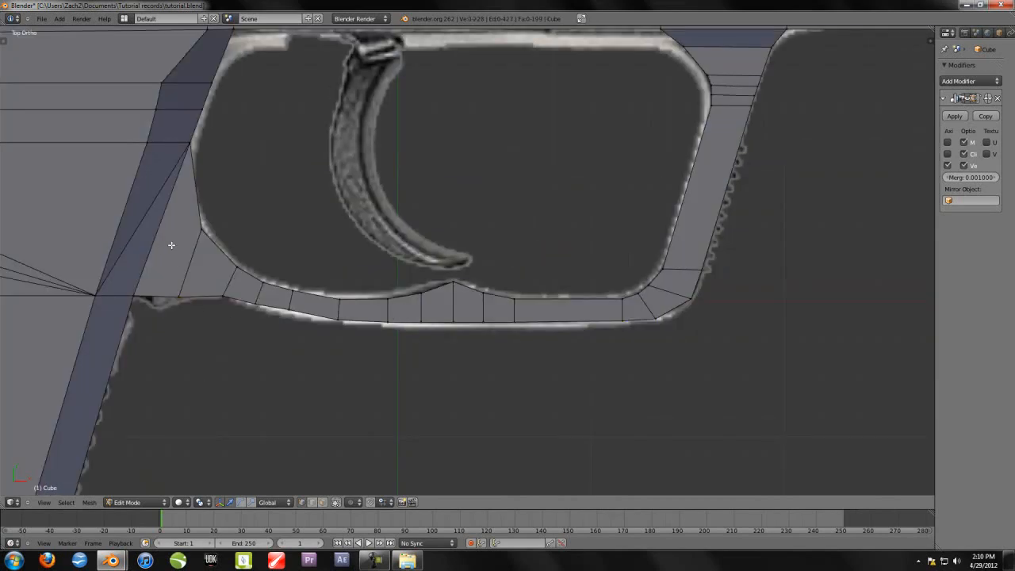
pyautogui.press('b')
pyautogui.moveTo(172, 212); pyautogui.dragTo(658, 345)
pyautogui.press('b')
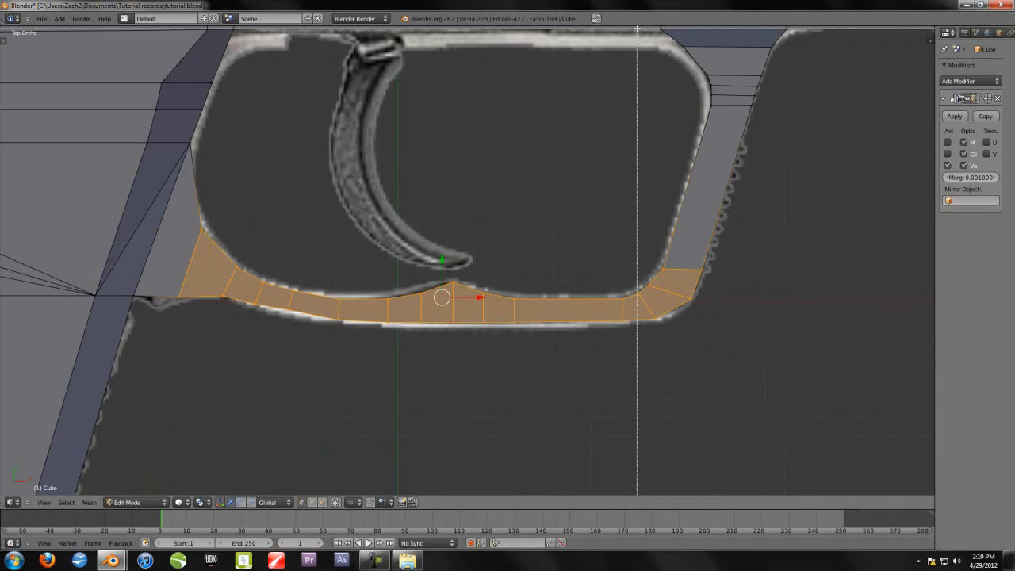
pyautogui.moveTo(643, 42); pyautogui.dragTo(847, 113)
# - Box-deselect the trigger guard's centre-line and lower vertices in front view, keeping its upper-side vertices selected, and return to top view
pyautogui.moveTo(409, 394); pyautogui.dragTo(413, 339, button='middle')
pyautogui.press('KP_1')
pyautogui.press('b')
pyautogui.moveTo(157, 244); pyautogui.dragTo(829, 320, button='middle')
pyautogui.moveTo(561, 324); pyautogui.dragTo(561, 370, button='middle')
pyautogui.press('KP_7')
pyautogui.scroll(1, 380, 332)
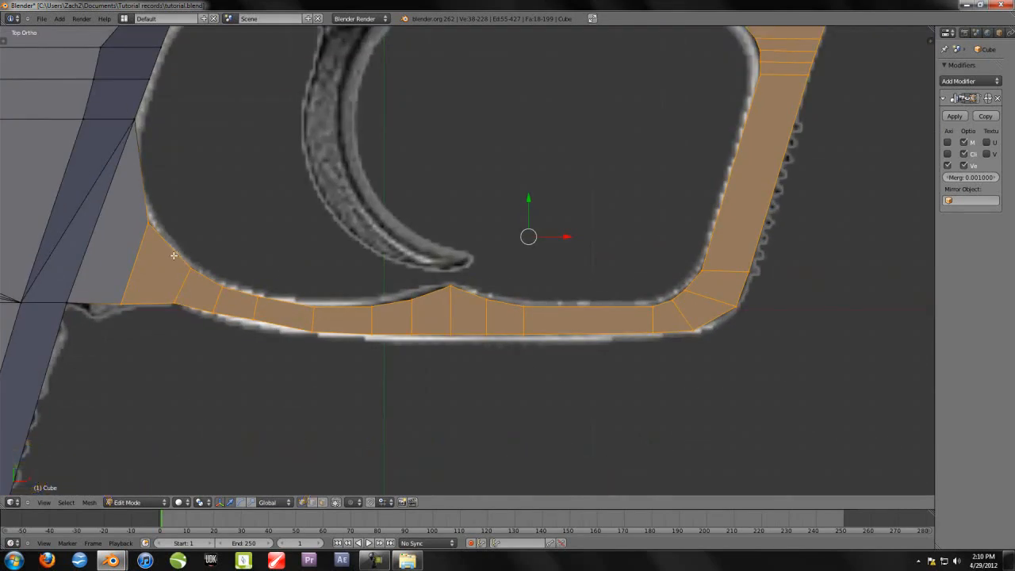
# - Deselect the inner-edge vertices along the trigger guard's bar and front post, keeping only the outer-edge vertices selected
pyautogui.press('b')
pyautogui.moveTo(136, 208); pyautogui.dragTo(317, 288, button='middle')
pyautogui.press('c')
pyautogui.moveTo(229, 279)
pyautogui.mouseDown(button='middle')
pyautogui.moveTo(297, 295)
pyautogui.moveTo(438, 289)
pyautogui.moveTo(704, 317)
pyautogui.moveTo(777, 254)
pyautogui.moveTo(822, 41)
pyautogui.mouseUp(button='middle')
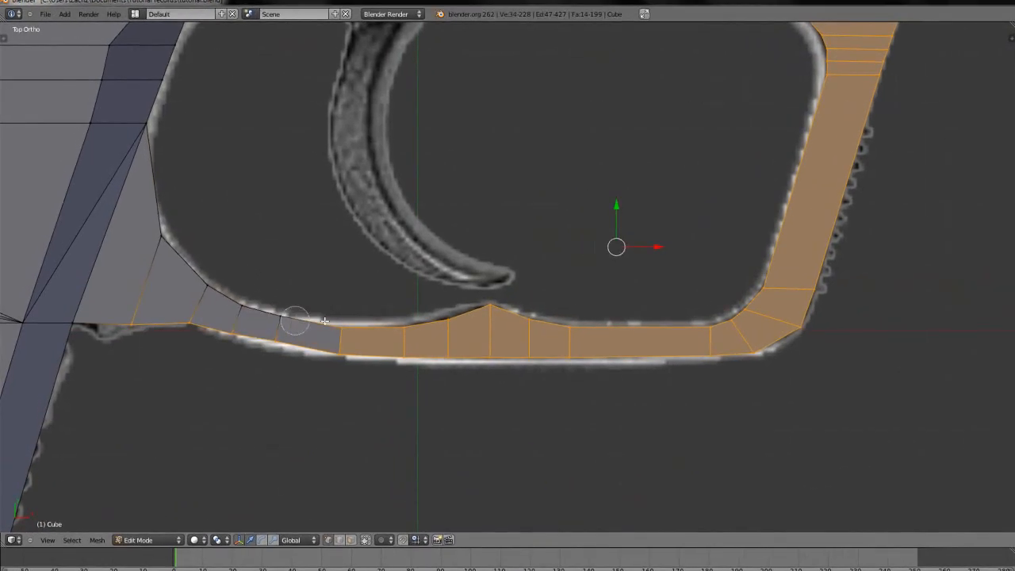
pyautogui.keyDown('shift'); pyautogui.moveTo(726, 126); pyautogui.dragTo(577, 321, button='middle'); pyautogui.keyUp('shift')
pyautogui.scroll(1, 611, 299)
pyautogui.moveTo(684, 217); pyautogui.dragTo(641, 167, button='middle')
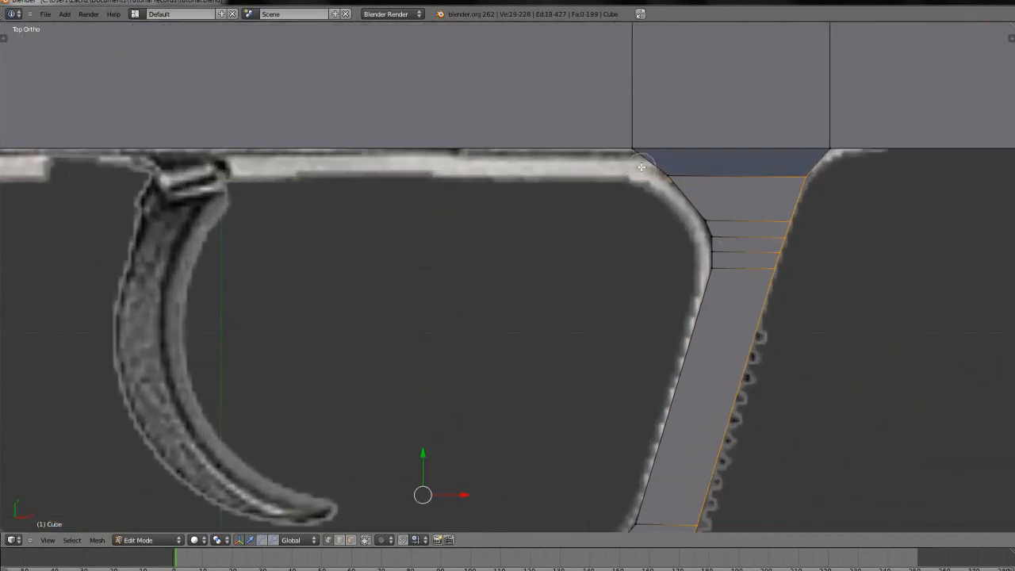
pyautogui.scroll(-3, 613, 243)
pyautogui.keyDown('shift'); pyautogui.moveTo(468, 357); pyautogui.dragTo(681, 191, button='middle'); pyautogui.keyUp('shift')
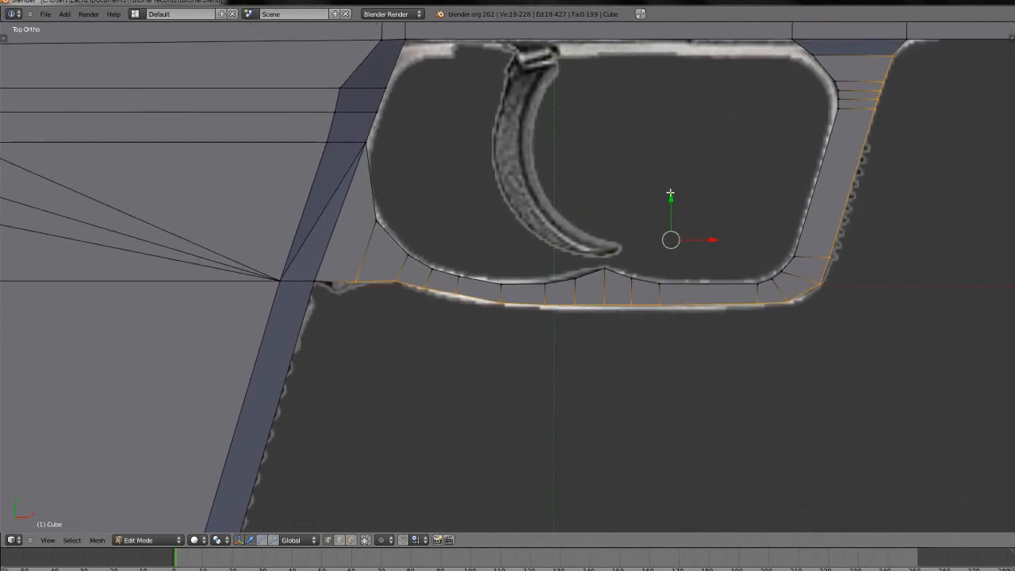
# - Scale the trigger guard's selected upper outer edge line down by a factor of about 0.975
pyautogui.scroll(1, 678, 206)
pyautogui.press('s')
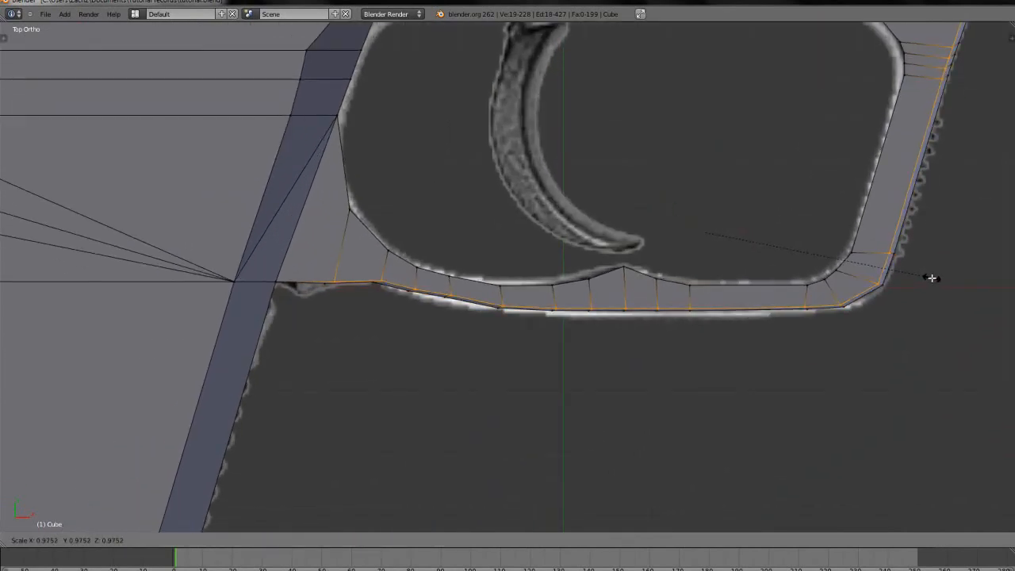
pyautogui.click(933, 278)
# - Move the upper outer-edge vertex nearest the grip inward and toward the grip, in line with the vertex below it
pyautogui.scroll(3, 489, 369)
pyautogui.keyDown('shift'); pyautogui.moveTo(490, 370); pyautogui.dragTo(580, 333, button='middle'); pyautogui.keyUp('shift')
pyautogui.scroll(3, 341, 271)
pyautogui.keyDown('shift'); pyautogui.moveTo(341, 271); pyautogui.dragTo(460, 294, button='middle'); pyautogui.keyUp('shift')
pyautogui.scroll(1, 460, 295)
pyautogui.rightClick(335, 218)
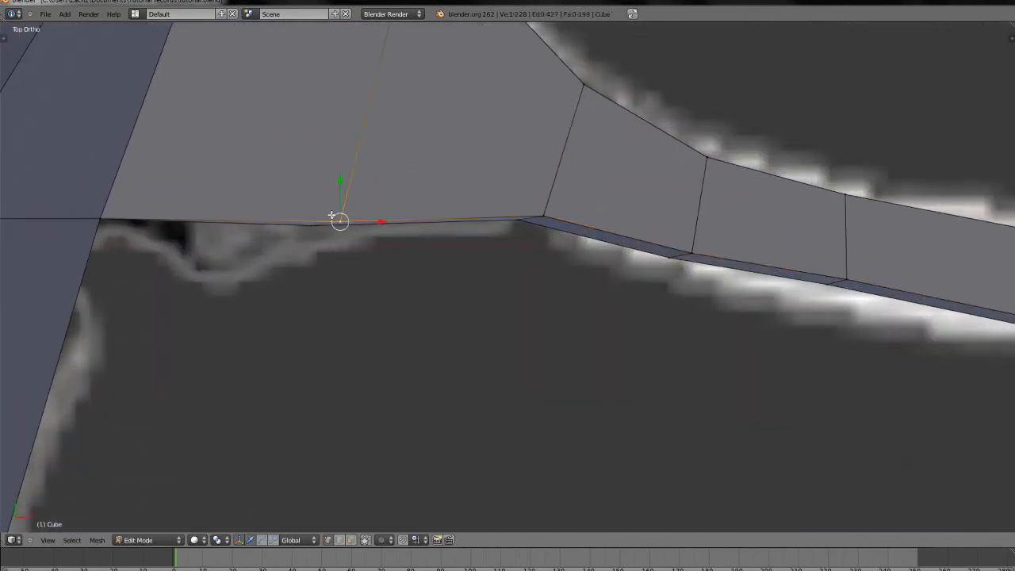
pyautogui.press('g')
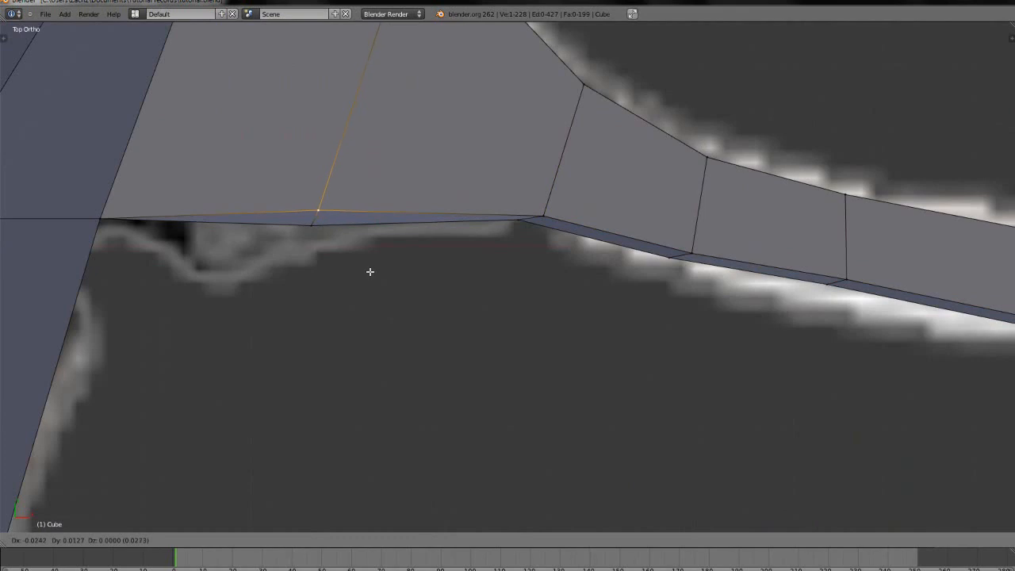
pyautogui.click(367, 273)
# - Move the outer-edge vertex at the guard's first bend inward above its lower counterpart and fine-tune the vertex nearest the grip
pyautogui.keyDown('shift'); pyautogui.moveTo(480, 256); pyautogui.dragTo(404, 286, button='middle'); pyautogui.keyUp('shift')
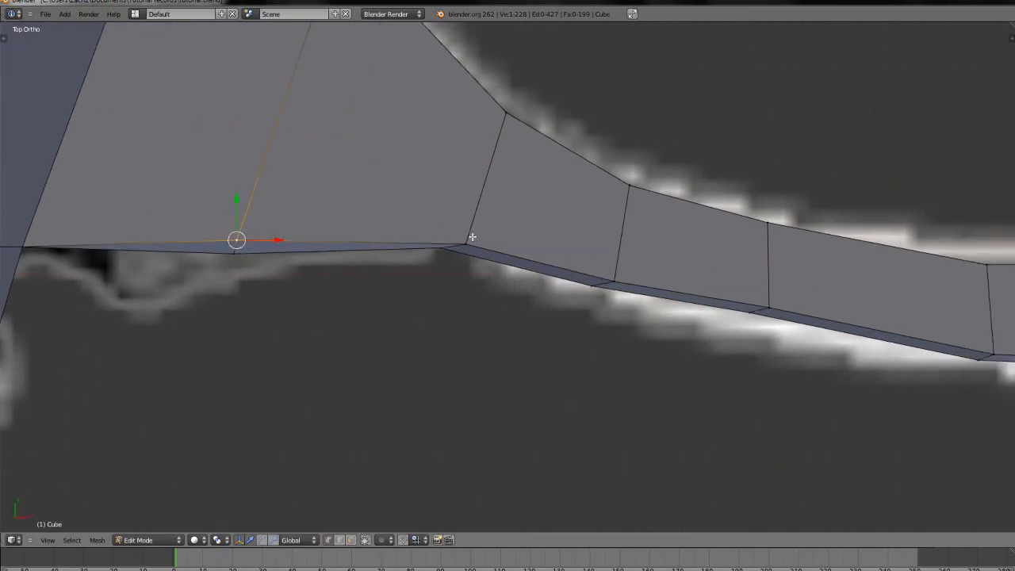
pyautogui.rightClick(469, 235)
pyautogui.press('g')
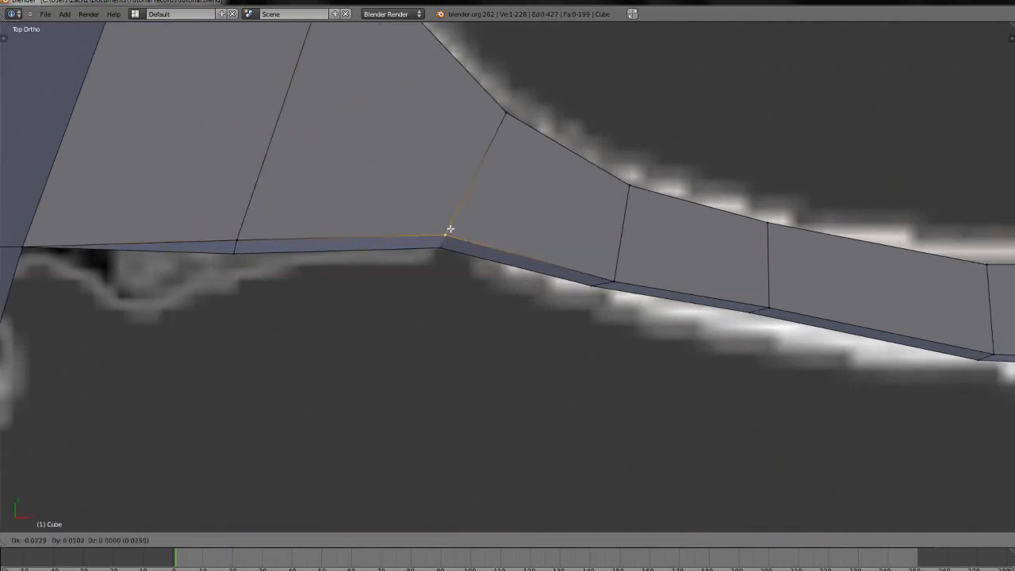
pyautogui.click(449, 231)
pyautogui.rightClick(236, 241)
pyautogui.press('g')
pyautogui.click(240, 241)
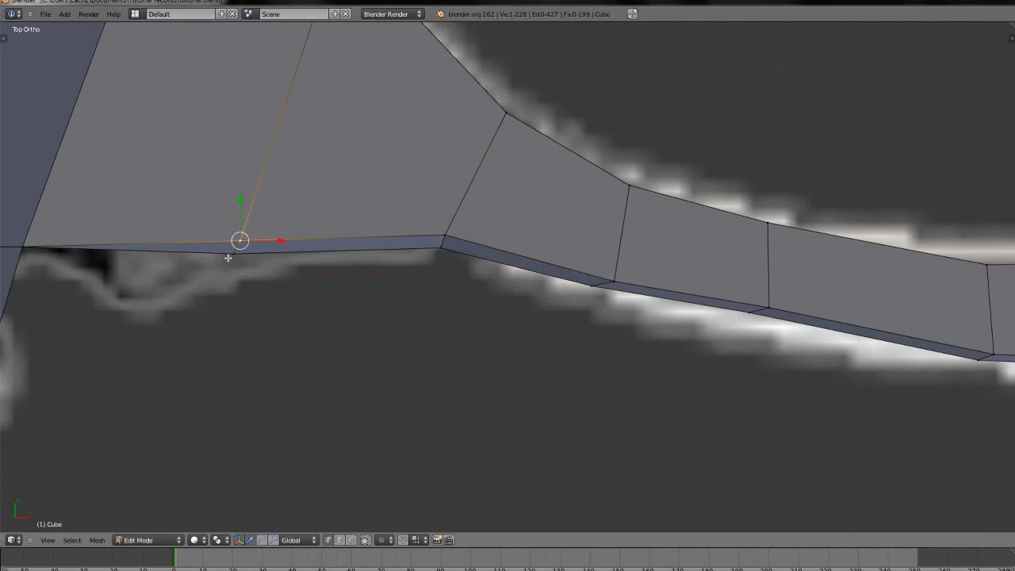
# - Move the next two upper outer-edge vertices on the guard's sloped rear section back toward the grip to even out the bevel
pyautogui.keyDown('shift'); pyautogui.moveTo(473, 311); pyautogui.dragTo(340, 294, button='middle'); pyautogui.keyUp('shift')
pyautogui.rightClick(480, 272)
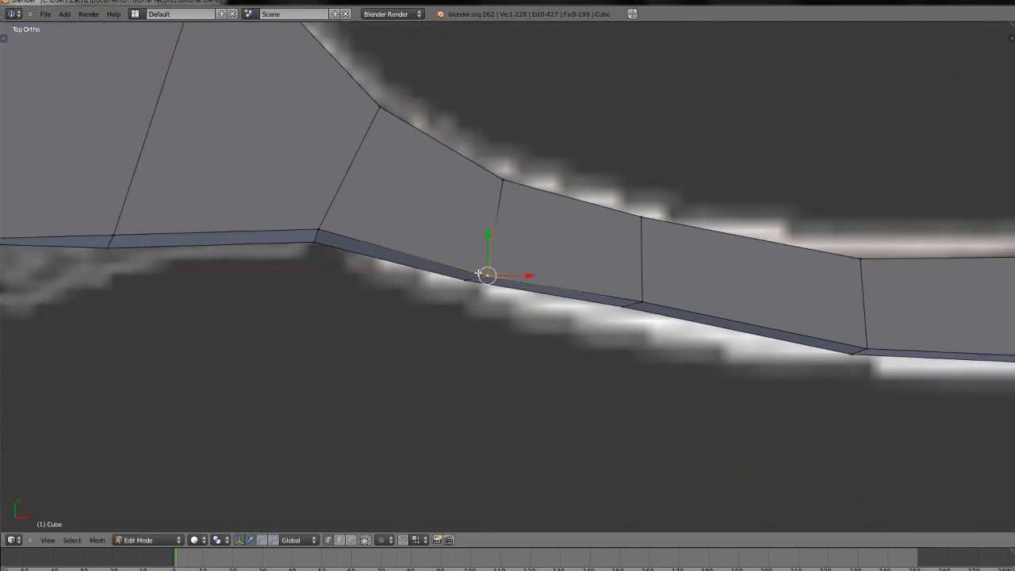
pyautogui.press('g')
pyautogui.click(466, 264)
pyautogui.keyDown('shift'); pyautogui.moveTo(466, 264); pyautogui.dragTo(347, 309, button='middle'); pyautogui.keyUp('shift')
pyautogui.rightClick(510, 281)
pyautogui.press('g')
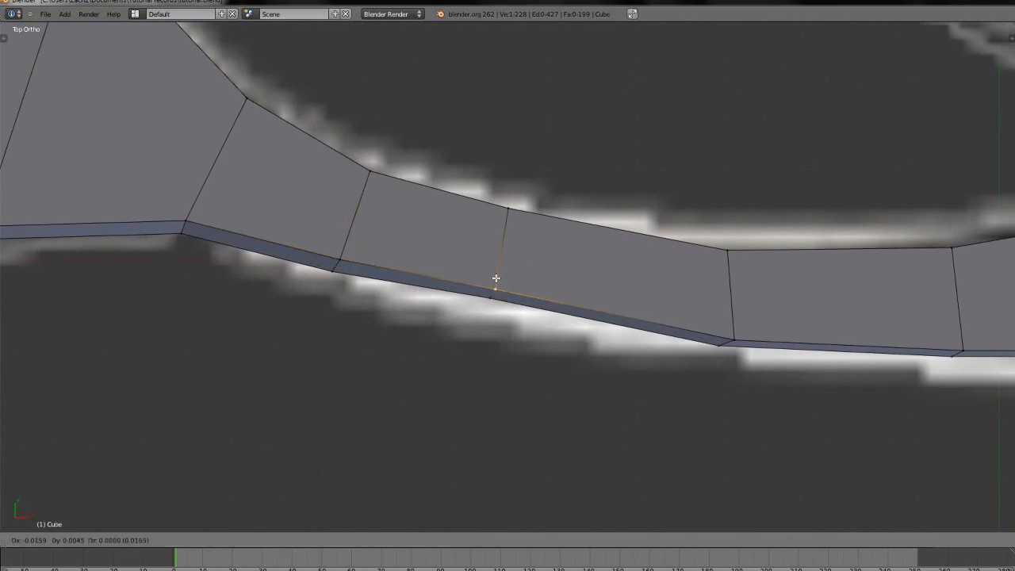
pyautogui.click(494, 277)
# - Reposition the upper outer-edge vertex where the sloped rear section meets the straight bar to match the bevel width
pyautogui.keyDown('shift'); pyautogui.moveTo(578, 351); pyautogui.dragTo(457, 340, button='middle'); pyautogui.keyUp('shift')
pyautogui.rightClick(503, 327)
pyautogui.press('g')
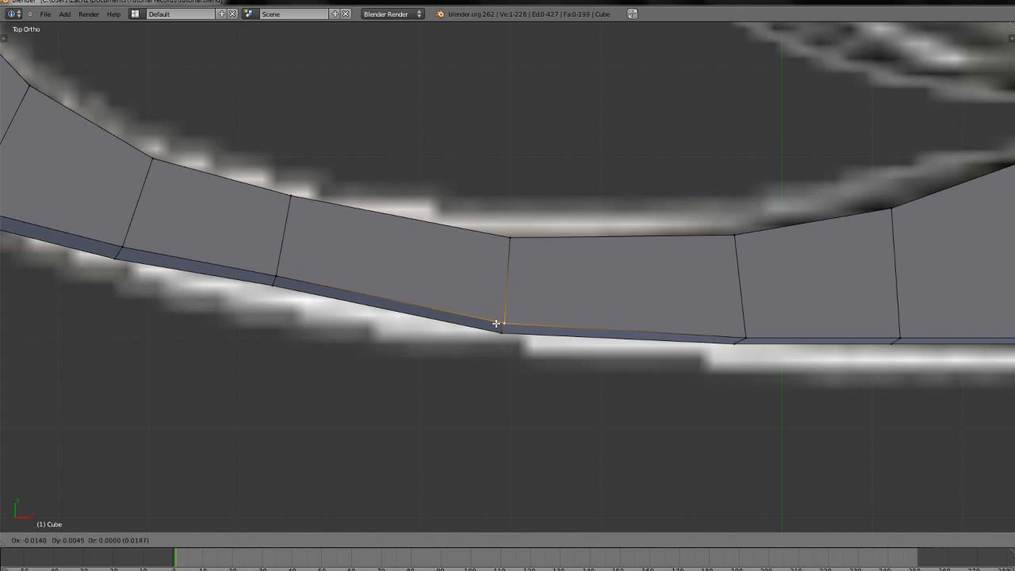
pyautogui.click(503, 325)
pyautogui.press('g')
pyautogui.click(516, 323)
# - Box-select the outer vertex pair just before the straight bar and move it outward by about 0.012 for a smoother curve
pyautogui.keyDown('shift'); pyautogui.moveTo(323, 333); pyautogui.dragTo(509, 336, button='middle'); pyautogui.keyUp('shift')
pyautogui.press('a')
pyautogui.press('b')
pyautogui.moveTo(432, 268); pyautogui.dragTo(521, 330)
pyautogui.press('g')
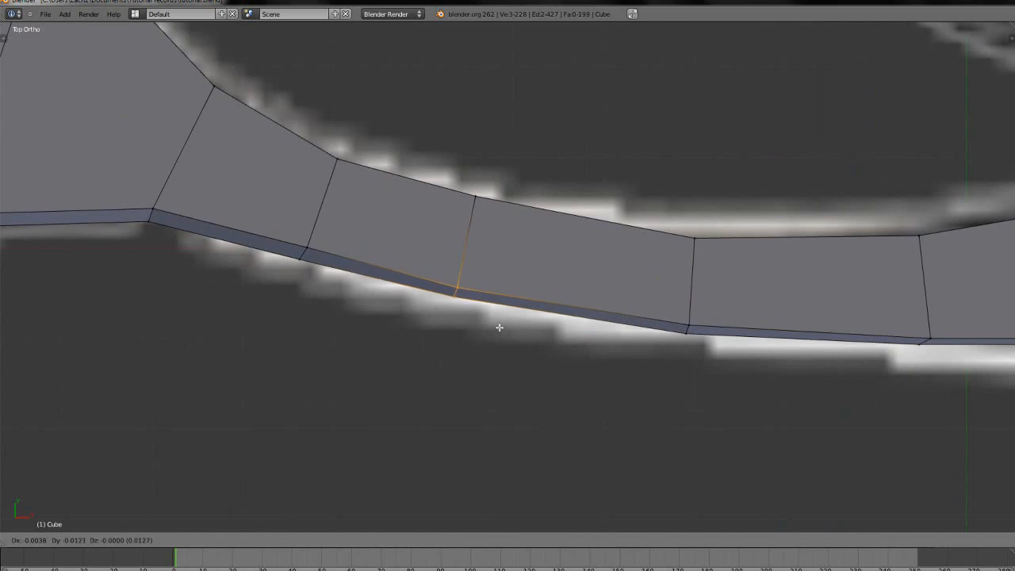
pyautogui.click(498, 328)
# - Clear the selection and nudge the upper outer-edge vertex at the start of the straight bar once more
pyautogui.press('a')
pyautogui.scroll(-1, 508, 326)
pyautogui.keyDown('shift'); pyautogui.moveTo(635, 341); pyautogui.dragTo(233, 326, button='middle'); pyautogui.keyUp('shift')
pyautogui.scroll(1, 315, 330)
pyautogui.press('b')
pyautogui.moveTo(181, 295); pyautogui.dragTo(225, 315)
pyautogui.press('a')
pyautogui.keyDown('shift'); pyautogui.moveTo(219, 335); pyautogui.dragTo(410, 297, button='middle'); pyautogui.keyUp('shift')
pyautogui.rightClick(399, 301)
pyautogui.press('g')
pyautogui.click(400, 301)
# - Align the two upper outer-edge vertices before the bar's peak with their lower counterparts in top view
pyautogui.press('KP_7')
pyautogui.scroll(1, 476, 337)
pyautogui.keyDown('shift'); pyautogui.moveTo(521, 364); pyautogui.dragTo(307, 354, button='middle'); pyautogui.keyUp('shift')
pyautogui.scroll(1, 356, 354)
pyautogui.rightClick(435, 322)
pyautogui.press('g')
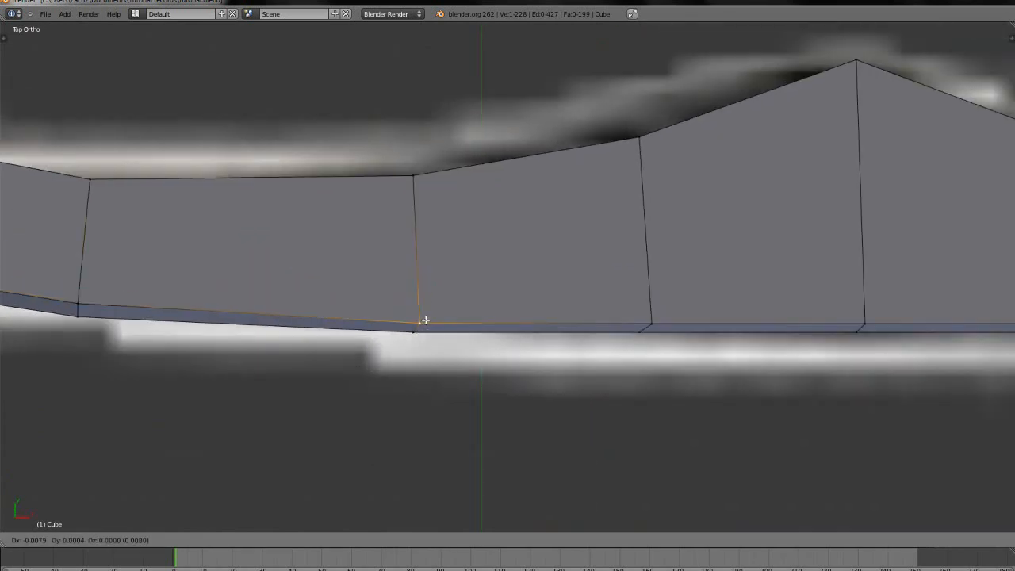
pyautogui.click(423, 320)
pyautogui.rightClick(649, 321)
pyautogui.press('g')
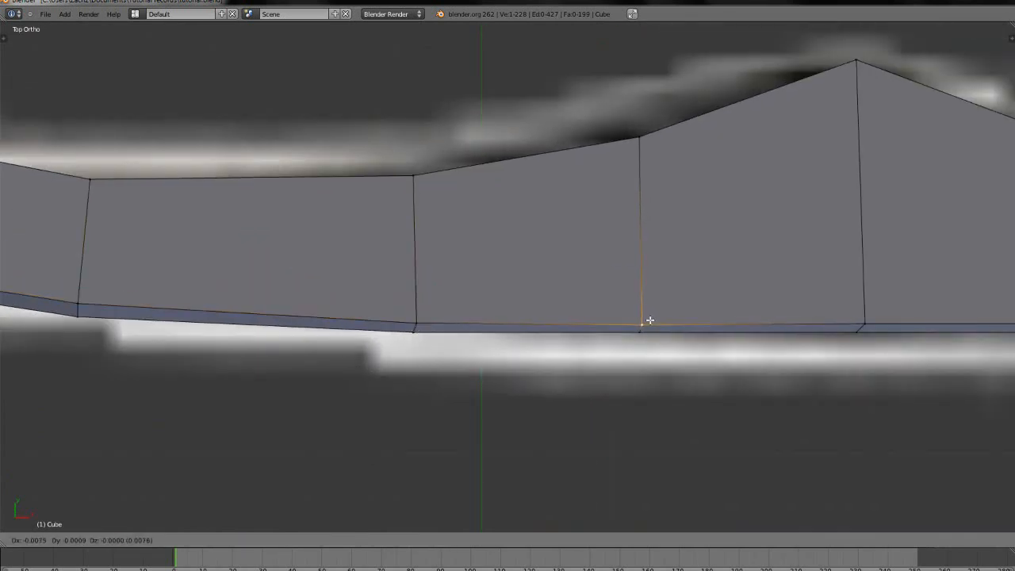
pyautogui.click(648, 319)
# - Reposition the upper outer-edge vertex beneath the bar's peak so it lines up with its lower counterpart
pyautogui.keyDown('shift'); pyautogui.moveTo(821, 317); pyautogui.dragTo(352, 313, button='middle'); pyautogui.keyUp('shift')
pyautogui.rightClick(383, 314)
pyautogui.press('g')
pyautogui.click(383, 314)
pyautogui.click(590, 312)
pyautogui.keyDown('ctrl'); pyautogui.scroll(-8, 602, 317); pyautogui.keyUp('ctrl')
# - Move the two upper outer-edge vertices at the start of the guard's front corner into line with the lower edge
pyautogui.keyDown('shift'); pyautogui.moveTo(936, 312); pyautogui.dragTo(432, 326, button='middle'); pyautogui.keyUp('shift')
pyautogui.rightClick(425, 317)
pyautogui.press('g')
pyautogui.click(436, 313)
pyautogui.rightClick(645, 301)
pyautogui.press('g')
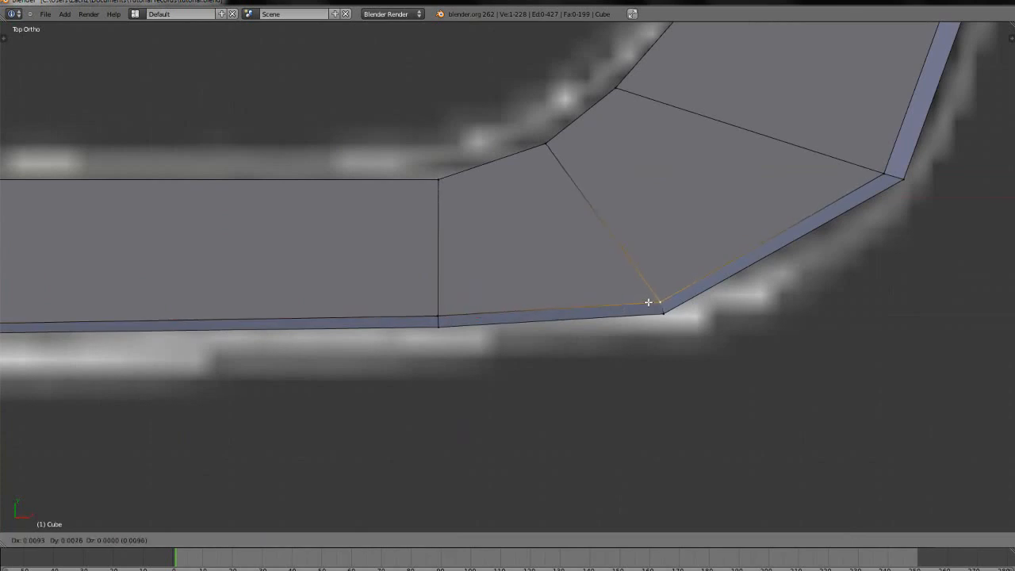
pyautogui.click(652, 302)
# - Move the outer ends of the two lowest closely spaced edges on the front post so those edges run level
pyautogui.keyDown('shift'); pyautogui.moveTo(805, 268); pyautogui.dragTo(418, 479, button='middle'); pyautogui.keyUp('shift')
pyautogui.scroll(-2, 542, 286)
pyautogui.keyDown('shift'); pyautogui.moveTo(541, 285); pyautogui.dragTo(514, 389, button='middle'); pyautogui.keyUp('shift')
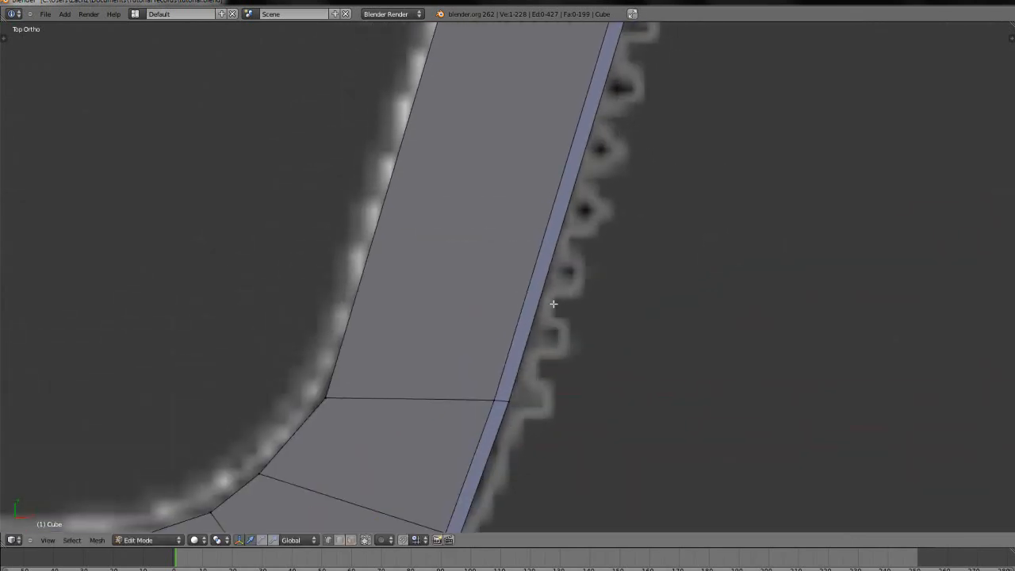
pyautogui.moveTo(557, 304); pyautogui.dragTo(553, 325, button='middle')
pyautogui.press('KP_1')
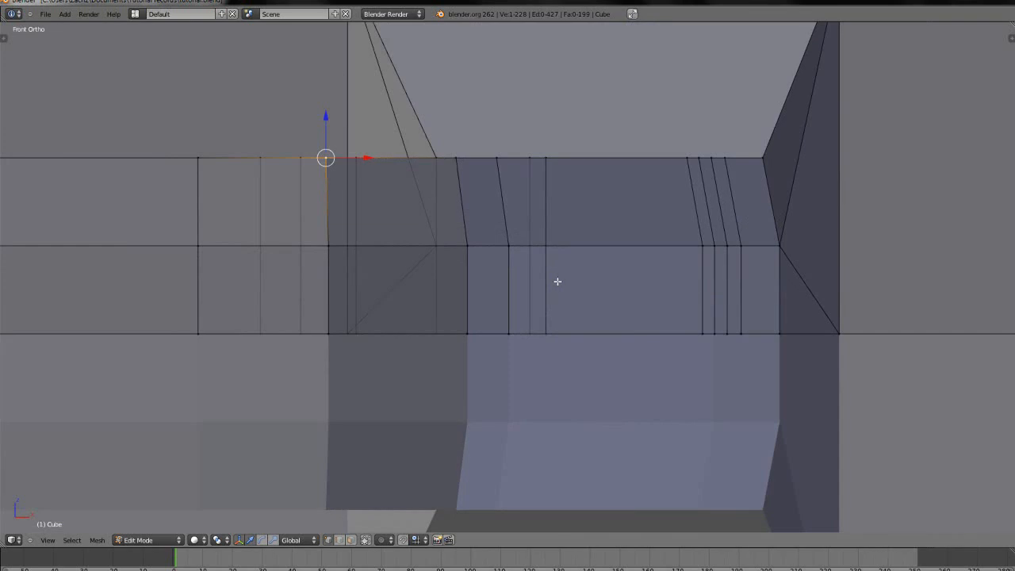
pyautogui.press('KP_7')
pyautogui.scroll(-5, 558, 281)
pyautogui.keyDown('shift'); pyautogui.moveTo(610, 173); pyautogui.dragTo(553, 319, button='middle'); pyautogui.keyUp('shift')
pyautogui.scroll(5, 554, 319)
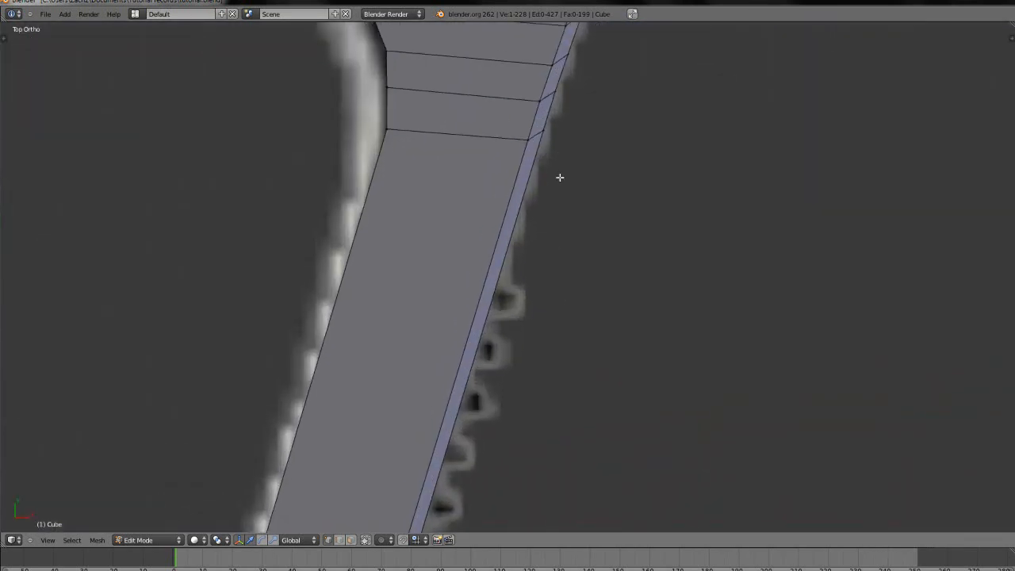
pyautogui.scroll(4, 557, 141)
pyautogui.rightClick(535, 238)
pyautogui.moveTo(551, 176); pyautogui.dragTo(555, 155, button='right')
pyautogui.press('g')
pyautogui.click(583, 148)
# - Level the two upper closely spaced edges on the front post by moving their outer-end vertices
pyautogui.rightClick(580, 111)
pyautogui.press('g')
pyautogui.click(592, 81)
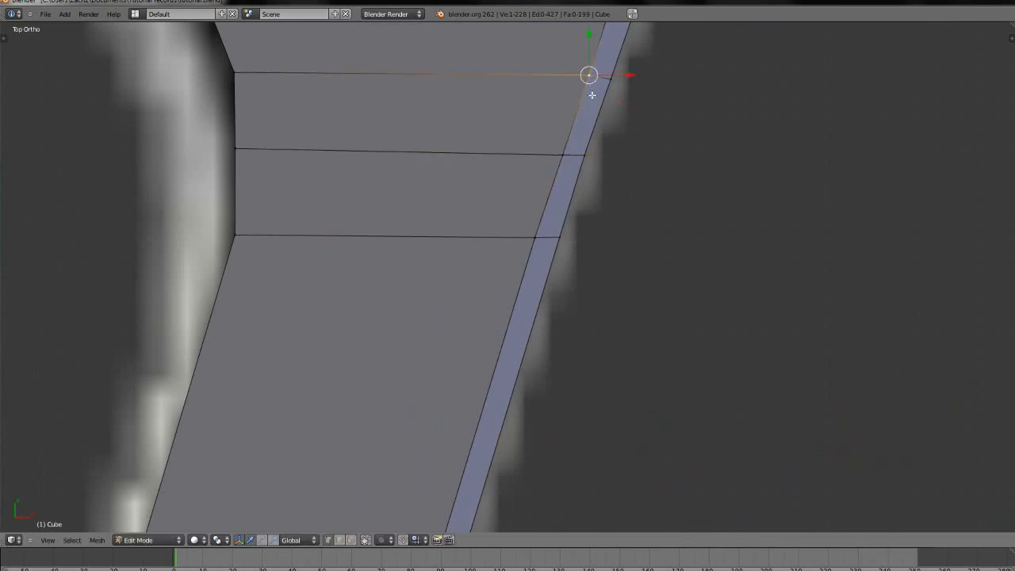
pyautogui.scroll(-4, 564, 261)
pyautogui.press('g')
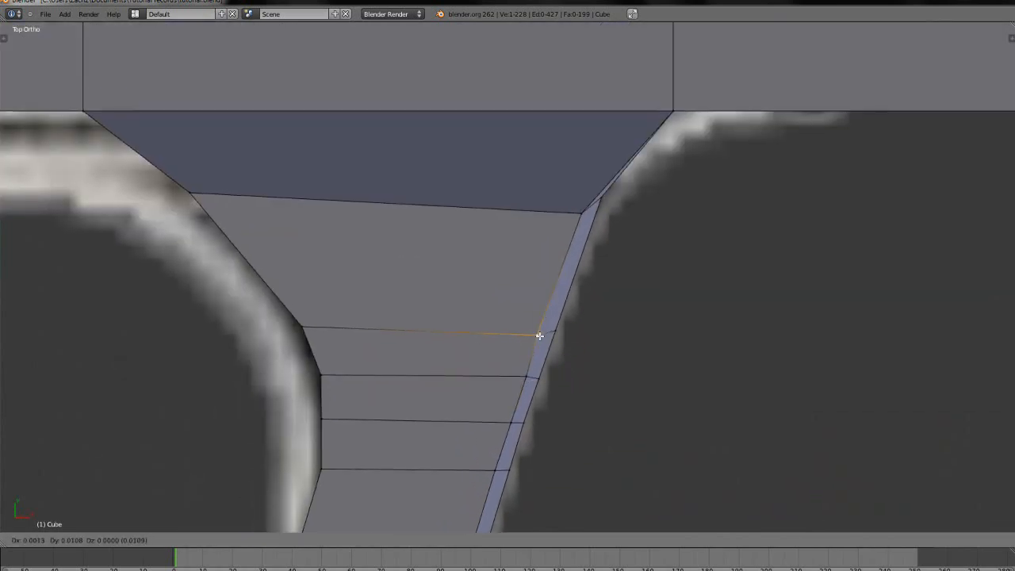
pyautogui.click(541, 330)
# - Move the upper outer vertex where the front post flares into the frame outward, close to its lower counterpart
pyautogui.scroll(3, 551, 265)
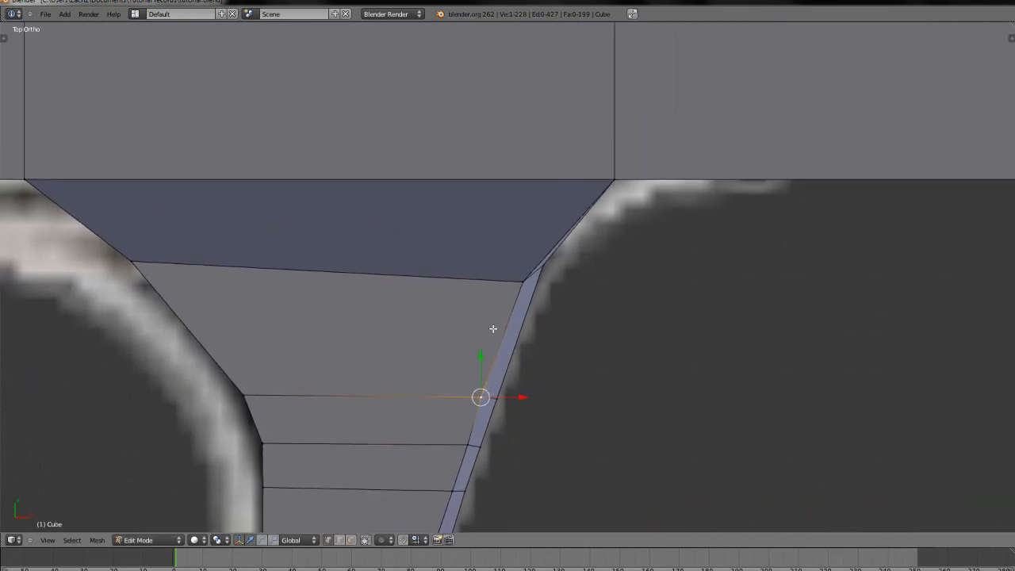
pyautogui.rightClick(533, 282)
pyautogui.press('g')
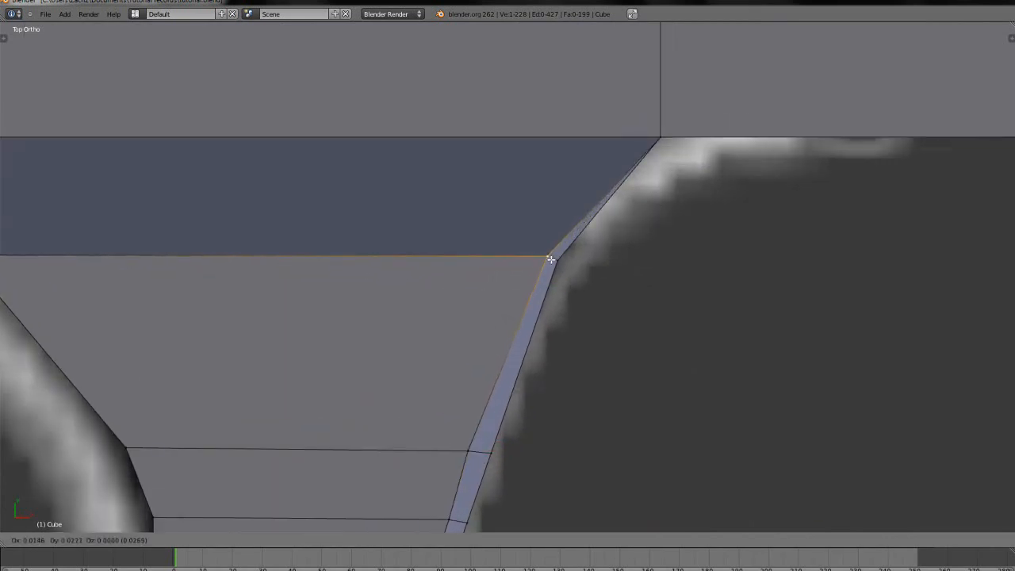
pyautogui.click(551, 264)
pyautogui.scroll(-5, 403, 333)
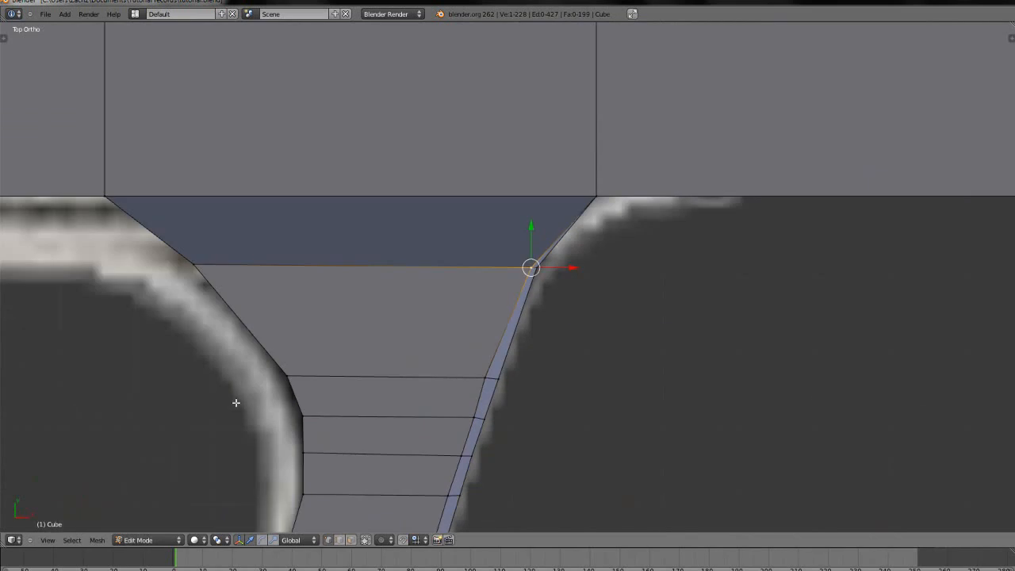
# - Inspect the bevelled outer edge, then box-select the guard's lower bar and front post in top view
pyautogui.scroll(-6, 356, 370)
pyautogui.keyDown('shift'); pyautogui.moveTo(348, 410); pyautogui.dragTo(579, 312, button='middle'); pyautogui.keyUp('shift')
pyautogui.scroll(1, 459, 375)
pyautogui.scroll(2, 459, 375)
pyautogui.moveTo(415, 442); pyautogui.dragTo(462, 387, button='middle')
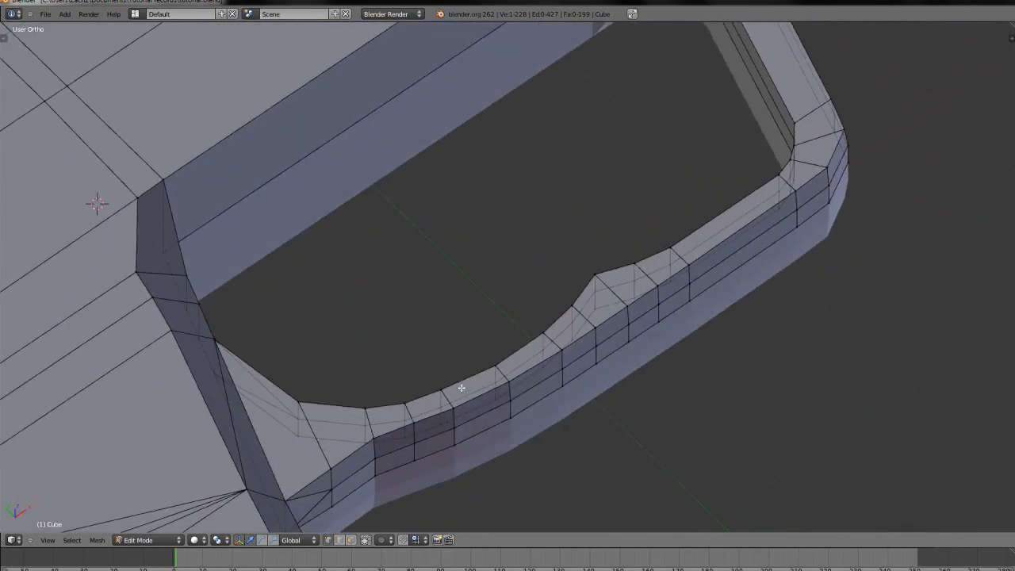
pyautogui.press('KP_7')
pyautogui.scroll(-2, 460, 387)
pyautogui.press('b')
pyautogui.moveTo(278, 273); pyautogui.dragTo(943, 456)
pyautogui.press('b')
pyautogui.moveTo(658, 117); pyautogui.dragTo(866, 218)
# - Circle-deselect the outer-edge vertices of the bar and front post, keeping only the guard's inner-edge vertices selected
pyautogui.press('c')
pyautogui.moveTo(366, 365)
pyautogui.mouseDown(button='middle')
pyautogui.moveTo(293, 347)
pyautogui.moveTo(485, 367)
pyautogui.moveTo(654, 367)
pyautogui.moveTo(765, 344)
pyautogui.moveTo(804, 227)
pyautogui.moveTo(811, 132)
pyautogui.moveTo(858, 105)
pyautogui.mouseUp(button='middle')
pyautogui.rightClick(858, 106)
pyautogui.scroll(-1, 551, 409)
pyautogui.scroll(2, 550, 410)
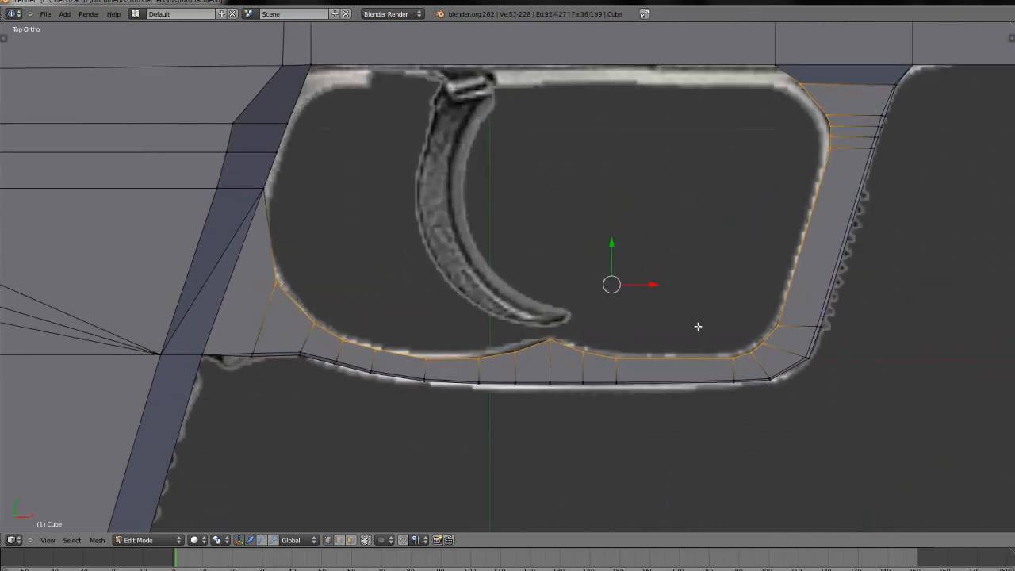
# - Box-deselect the inner edge's centre-line and lower vertices in front view, keeping its upper-side vertices selected, and return to top view
pyautogui.press('s')
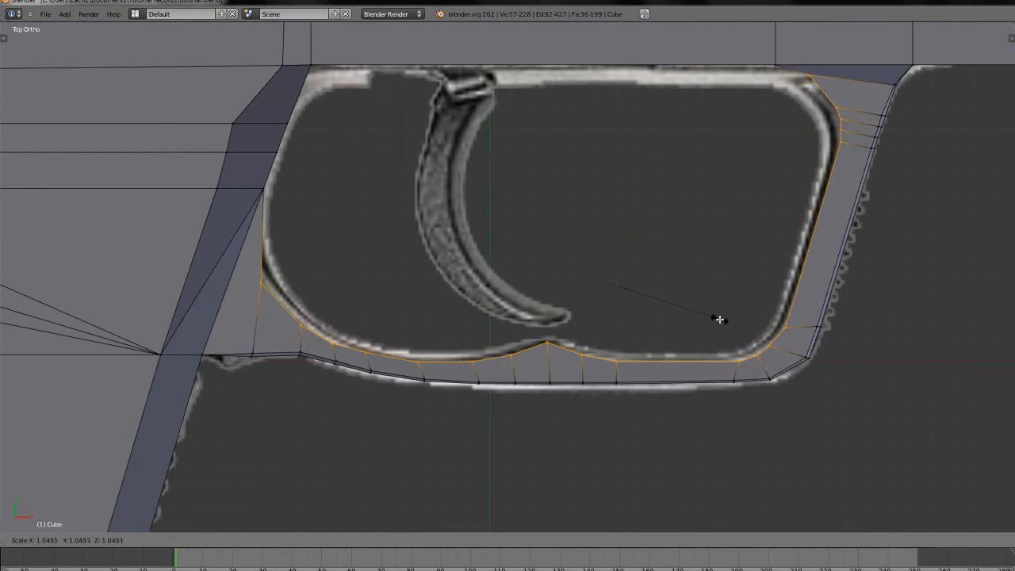
pyautogui.click(724, 329)
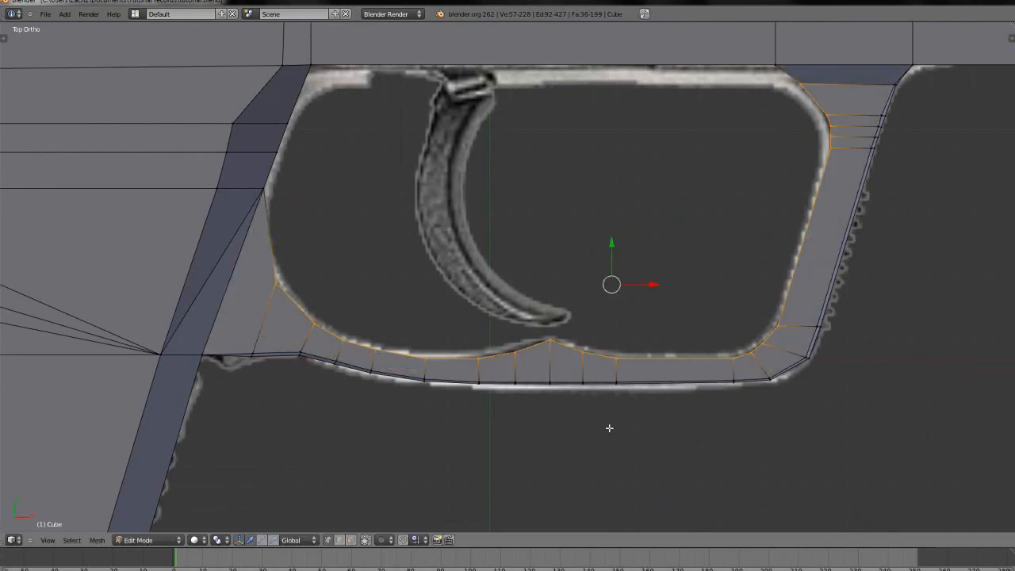
pyautogui.moveTo(625, 417); pyautogui.dragTo(606, 392, button='middle')
pyautogui.press('KP_1')
pyautogui.press('b')
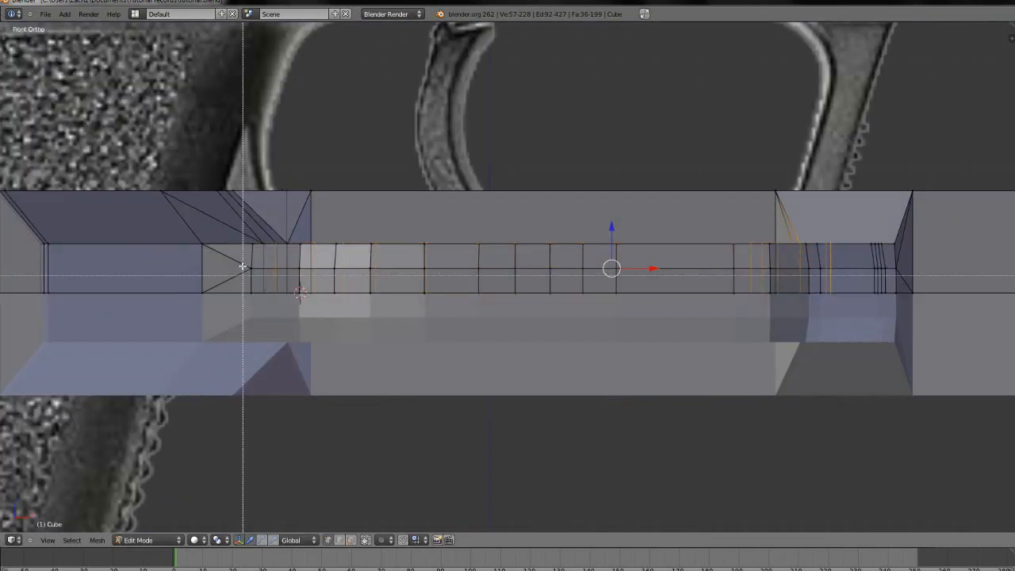
pyautogui.moveTo(240, 262); pyautogui.dragTo(911, 383)
pyautogui.press('KP_7')
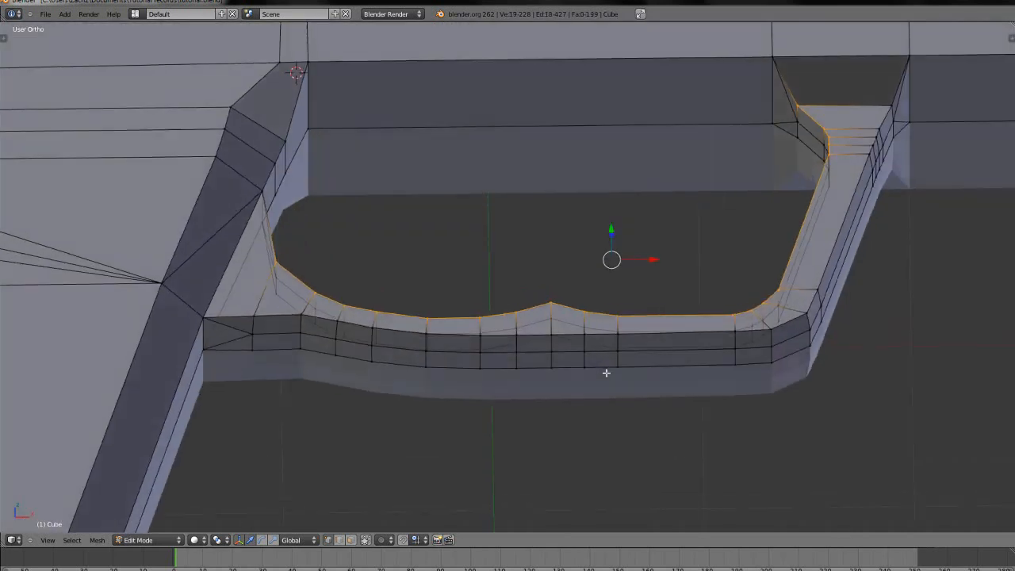
# - Scale the trigger guard's selected upper inner edge line up by a factor of about 1.03
pyautogui.scroll(2, 608, 367)
pyautogui.scroll(2, 597, 383)
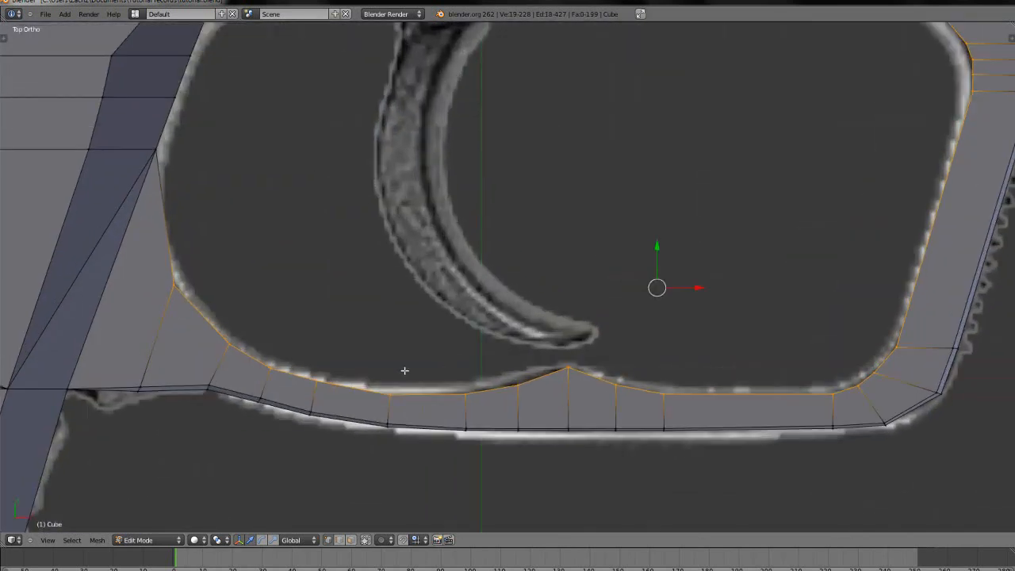
pyautogui.scroll(-1, 530, 395)
pyautogui.press('s')
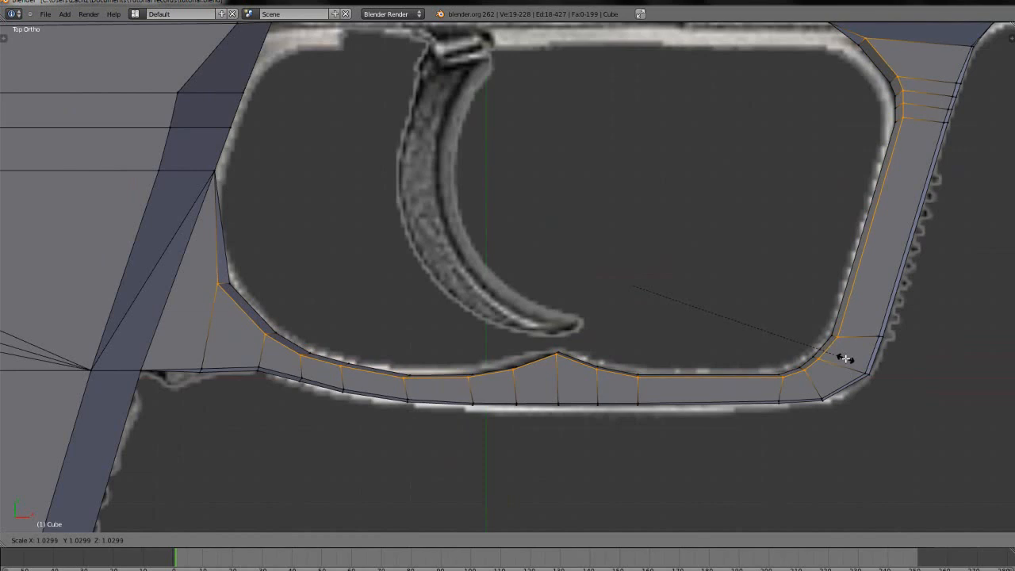
pyautogui.click(845, 358)
# - Move the upper inner-edge vertex nearest the grip closer to its lower counterpart to narrow the bevel
pyautogui.scroll(5, 342, 366)
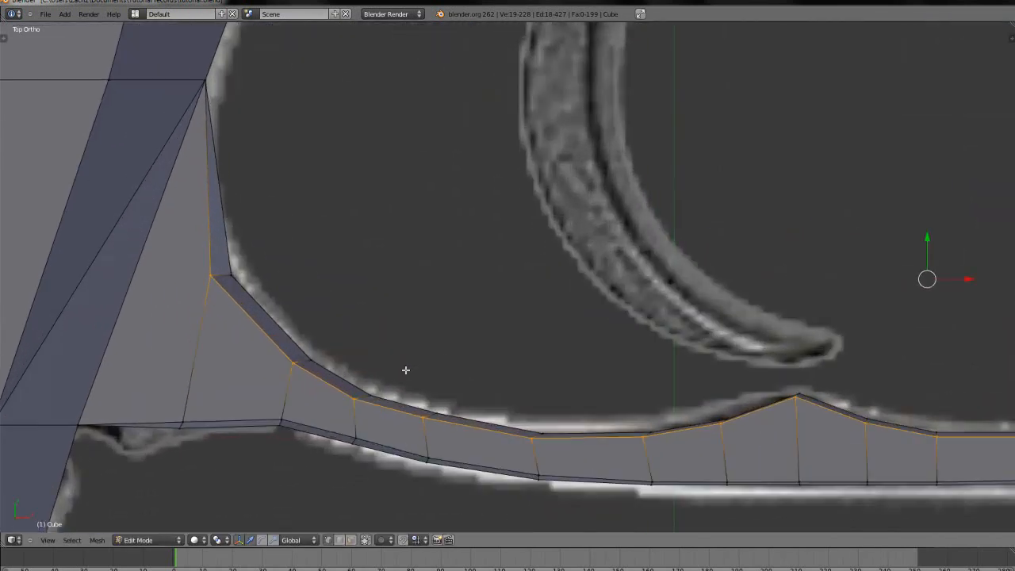
pyautogui.scroll(2, 341, 366)
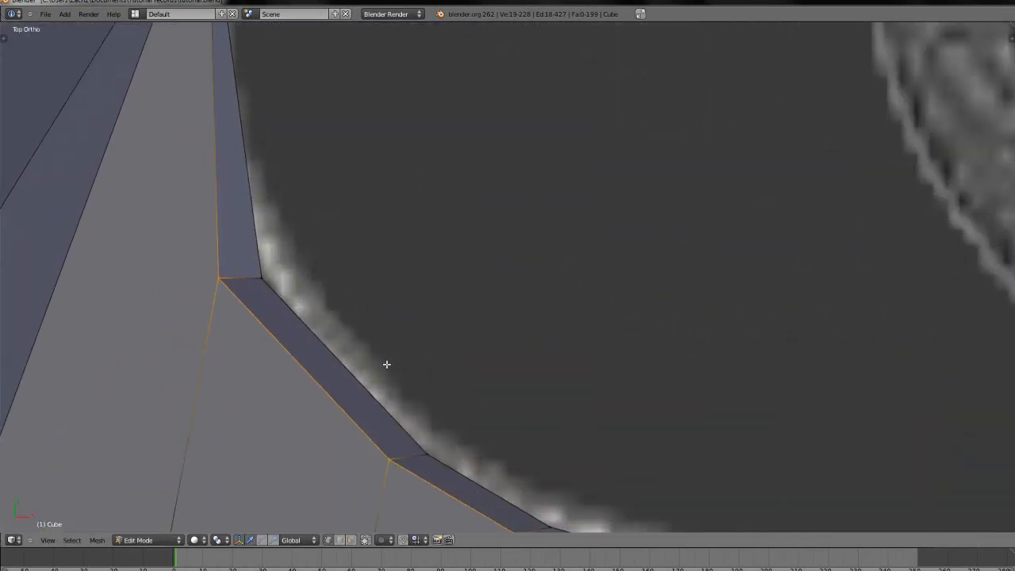
pyautogui.rightClick(246, 286)
pyautogui.scroll(-3, 286, 372)
pyautogui.keyDown('shift'); pyautogui.moveTo(286, 371); pyautogui.dragTo(389, 319, button='middle'); pyautogui.keyUp('shift')
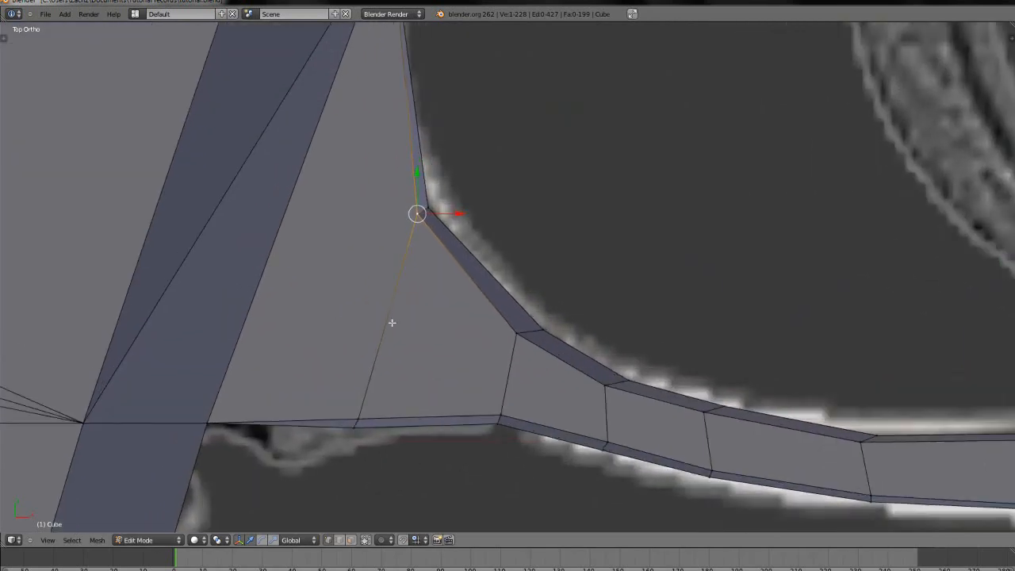
# - Move the upper inner-edge vertex nearest the grip and the next one along the curve closer to their lower counterparts
pyautogui.scroll(2, 399, 205)
pyautogui.press('g')
pyautogui.click(424, 291)
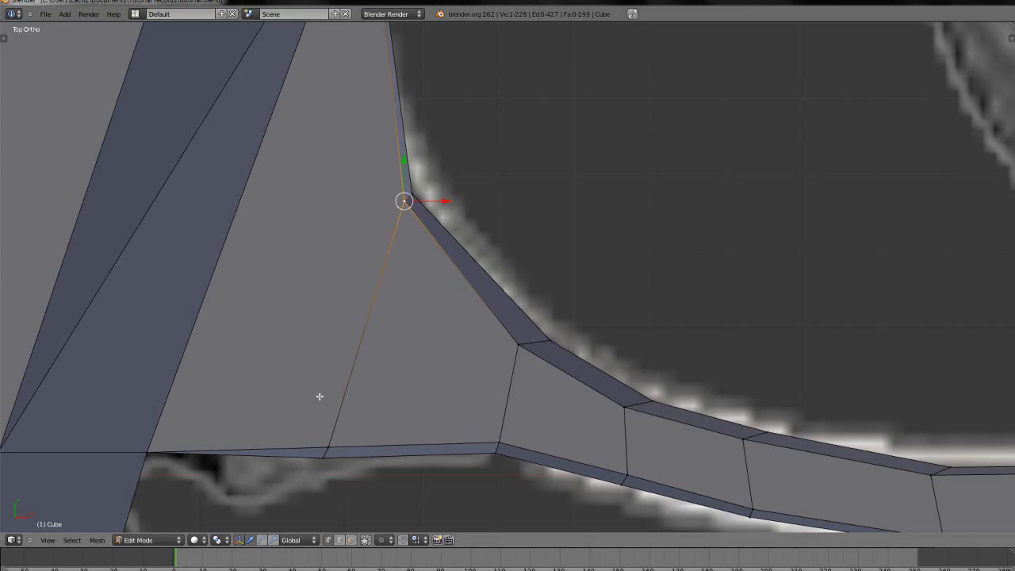
pyautogui.rightClick(511, 346)
pyautogui.press('g')
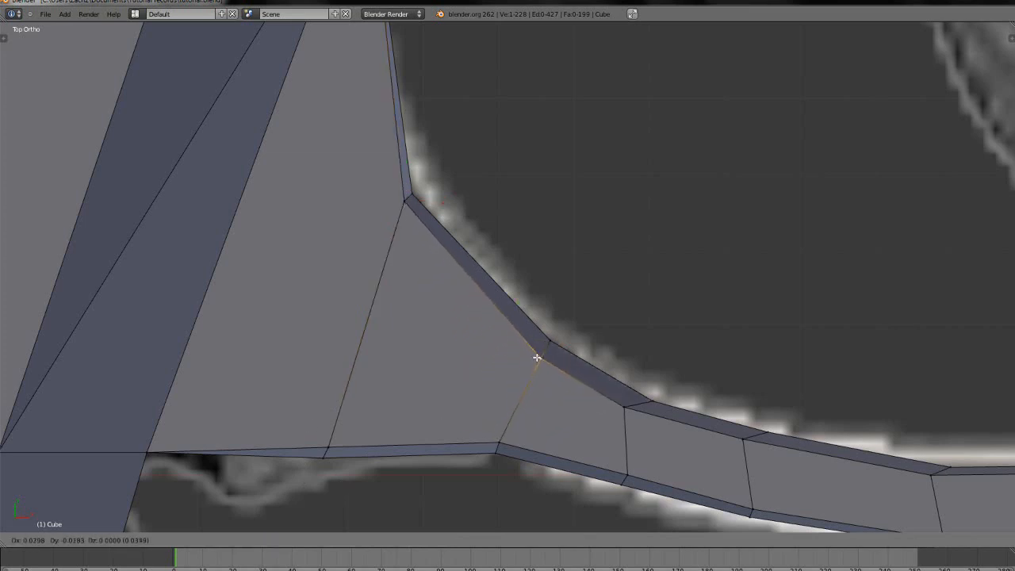
pyautogui.click(537, 358)
# - Move the next two upper inner-edge vertices along the guard's curve to even out the bevel width
pyautogui.scroll(1, 565, 420)
pyautogui.keyDown('shift'); pyautogui.moveTo(516, 430); pyautogui.dragTo(236, 353, button='middle'); pyautogui.keyUp('shift')
pyautogui.scroll(2, 354, 366)
pyautogui.rightClick(309, 389)
pyautogui.press('g')
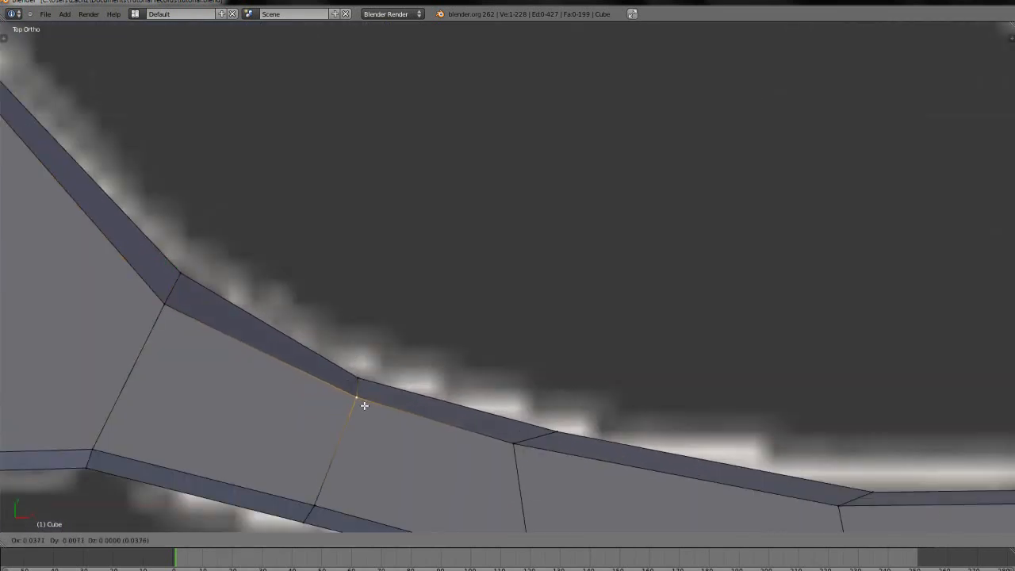
pyautogui.click(360, 405)
pyautogui.keyDown('shift'); pyautogui.moveTo(452, 447); pyautogui.dragTo(255, 299, button='middle'); pyautogui.keyUp('shift')
pyautogui.rightClick(317, 295)
pyautogui.press('g')
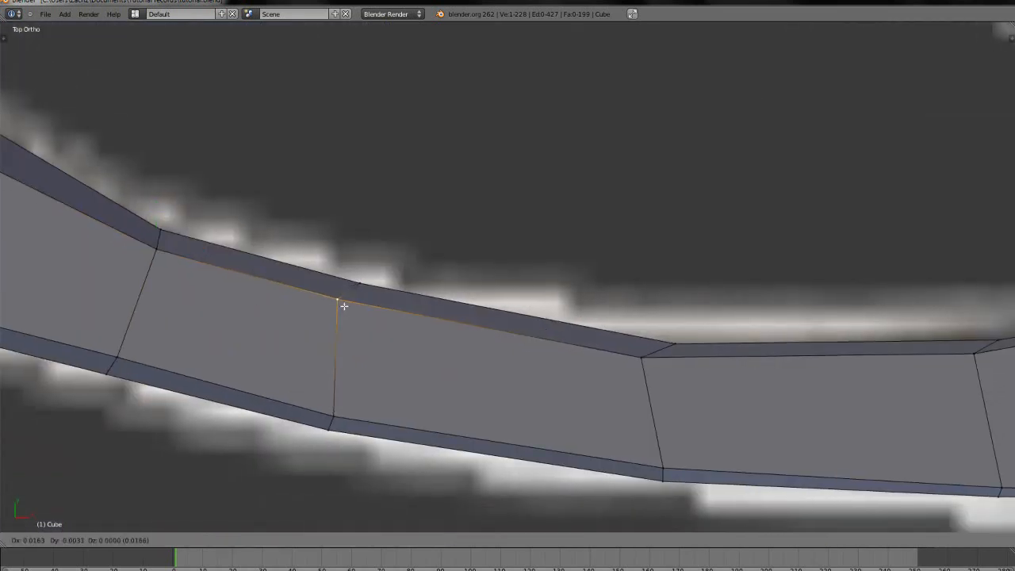
pyautogui.click(359, 308)
# - Align the two upper inner-edge vertices between the guard's curve and the hump with their lower counterparts
pyautogui.keyDown('shift'); pyautogui.moveTo(528, 385); pyautogui.dragTo(209, 331, button='middle'); pyautogui.keyUp('shift')
pyautogui.rightClick(235, 309)
pyautogui.press('g')
pyautogui.click(272, 310)
pyautogui.keyDown('shift'); pyautogui.moveTo(272, 310); pyautogui.dragTo(150, 367, button='middle'); pyautogui.keyUp('shift')
pyautogui.rightClick(246, 309)
pyautogui.press('g')
pyautogui.click(262, 307)
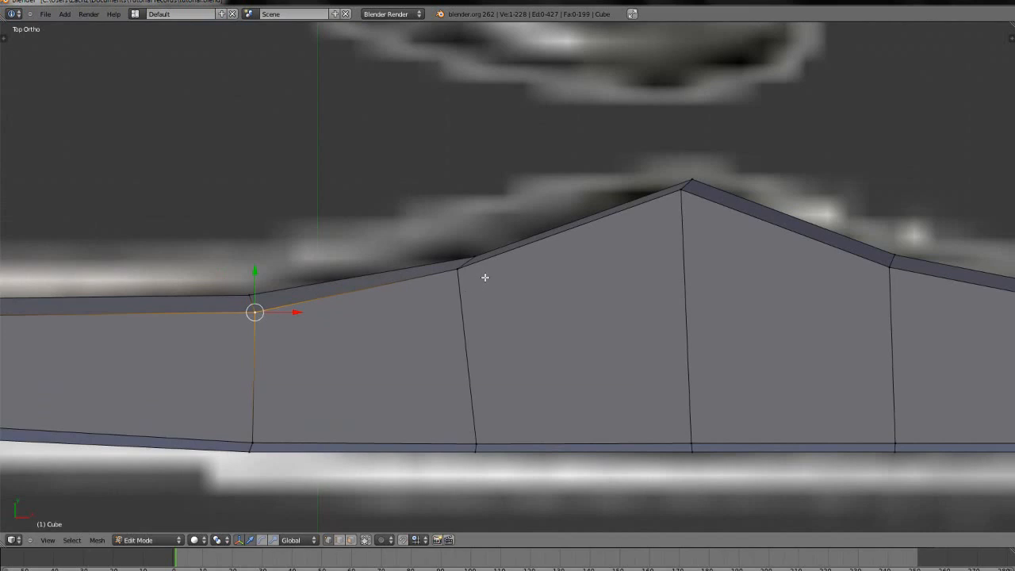
# - Reposition the upper inner-edge vertices on the hump's grip-side slope and at its peak to even out the bevel
pyautogui.rightClick(478, 279)
pyautogui.press('g')
pyautogui.click(492, 280)
pyautogui.keyDown('shift'); pyautogui.moveTo(544, 294); pyautogui.dragTo(294, 222, button='middle'); pyautogui.keyUp('shift')
pyautogui.rightClick(334, 193)
pyautogui.press('g')
pyautogui.click(330, 199)
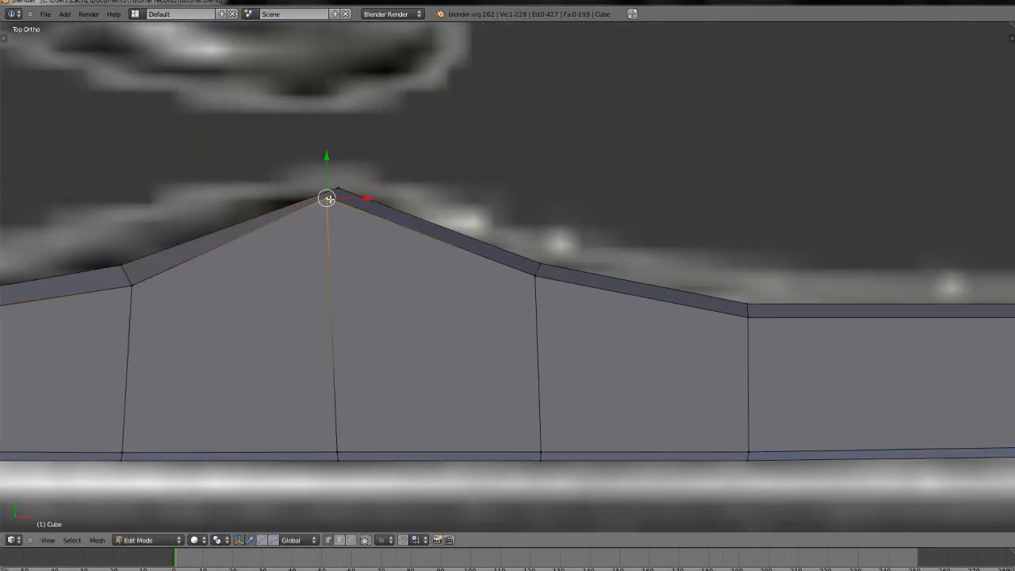
# - Move the upper inner-edge vertex at the top of the front post's bend toward the post's inner edge
pyautogui.scroll(-6, 588, 333)
pyautogui.keyDown('shift'); pyautogui.moveTo(545, 358); pyautogui.dragTo(107, 384, button='middle'); pyautogui.keyUp('shift')
pyautogui.scroll(4, 199, 370)
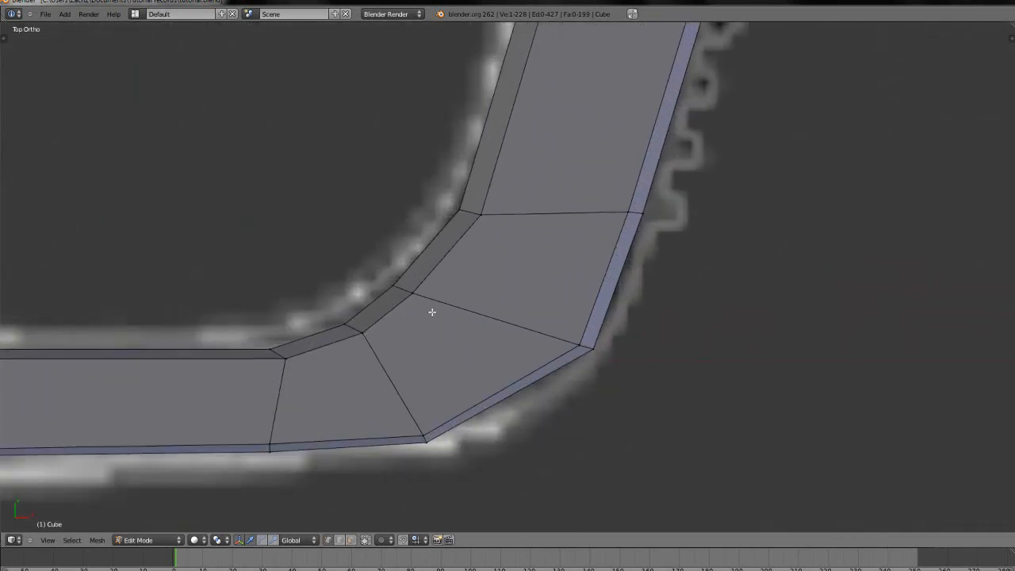
pyautogui.scroll(-6, 406, 323)
pyautogui.keyDown('shift'); pyautogui.moveTo(514, 201); pyautogui.dragTo(424, 441, button='middle'); pyautogui.keyUp('shift')
pyautogui.keyDown('shift'); pyautogui.moveTo(454, 298); pyautogui.dragTo(451, 367, button='middle'); pyautogui.keyUp('shift')
pyautogui.scroll(5, 480, 289)
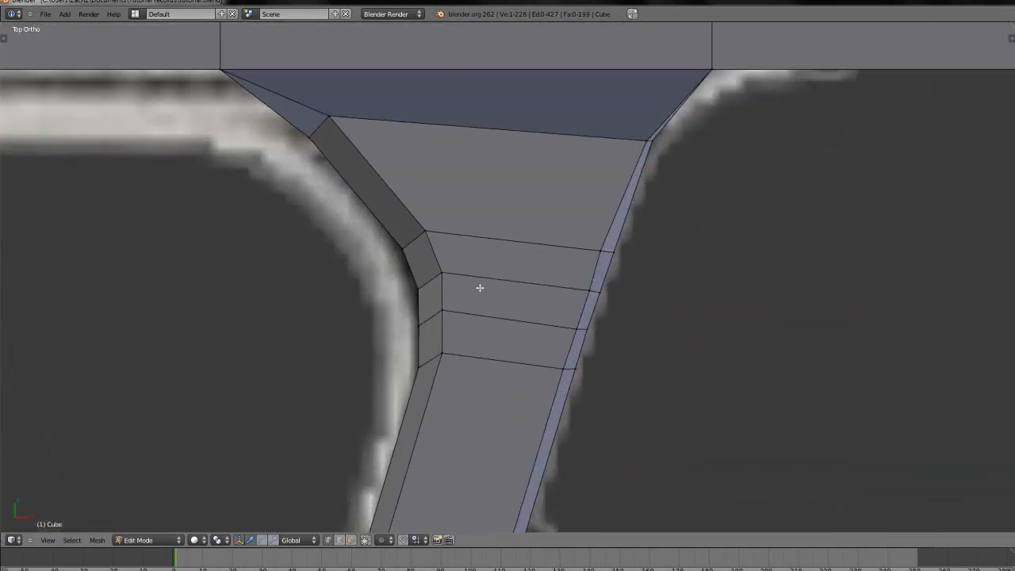
pyautogui.scroll(2, 480, 288)
pyautogui.rightClick(407, 220)
pyautogui.press('g')
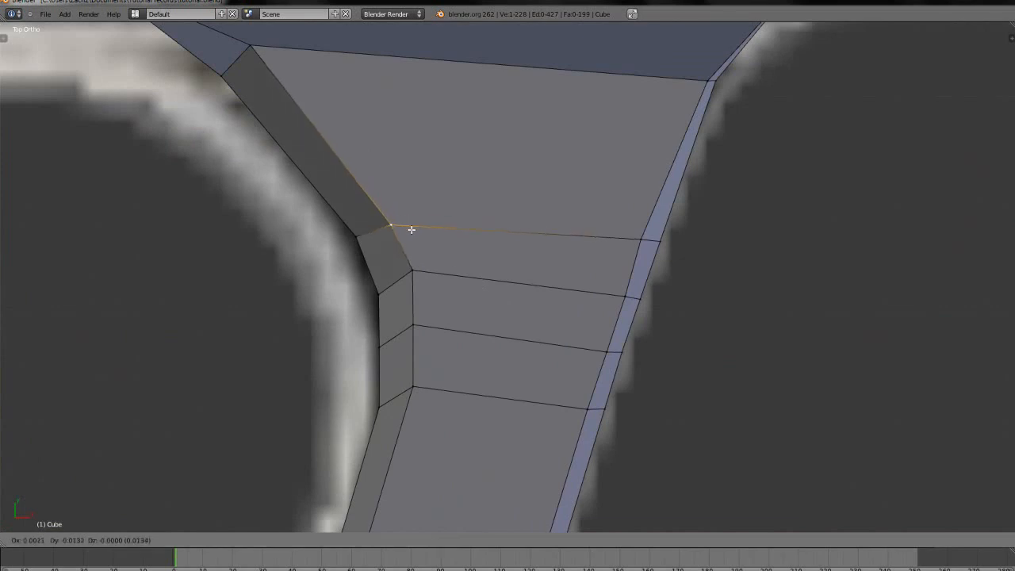
pyautogui.click(414, 215)
# - Move the front post's topmost inner bevel vertex closer to its counterpart and fine-tune the bend vertex below it
pyautogui.scroll(-5, 400, 237)
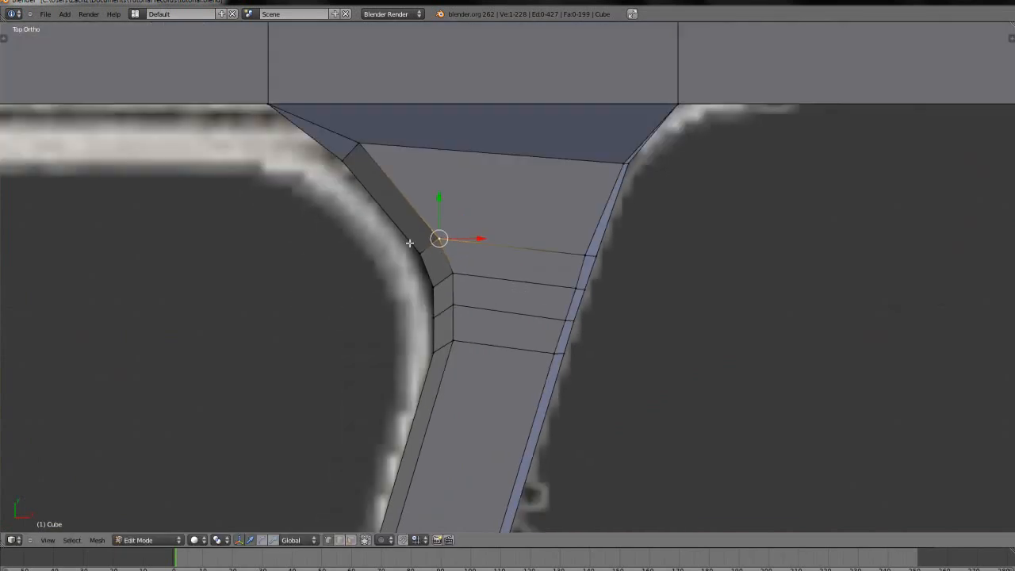
pyautogui.scroll(3, 394, 258)
pyautogui.scroll(3, 389, 240)
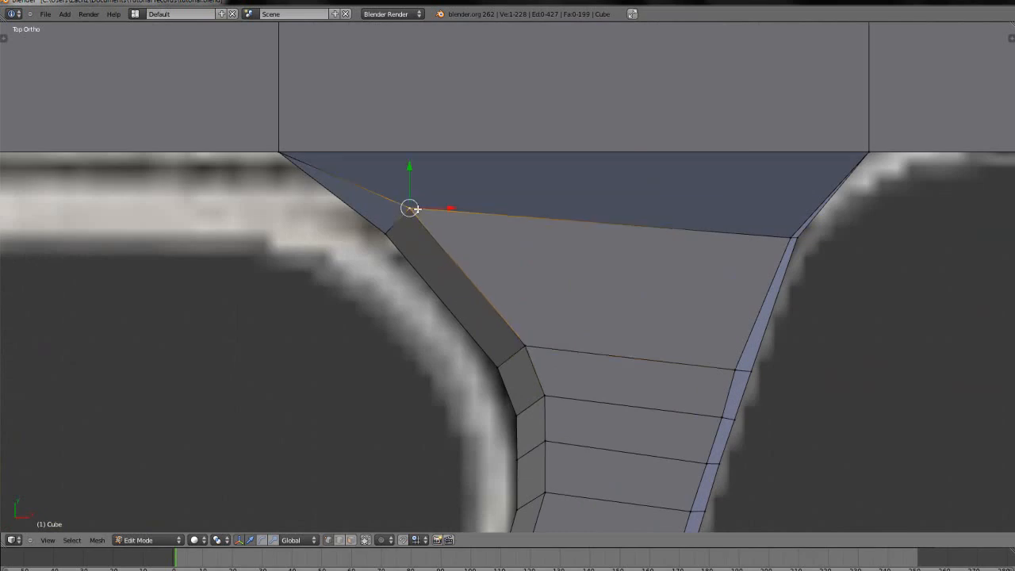
pyautogui.rightClick(413, 212)
pyautogui.press('g')
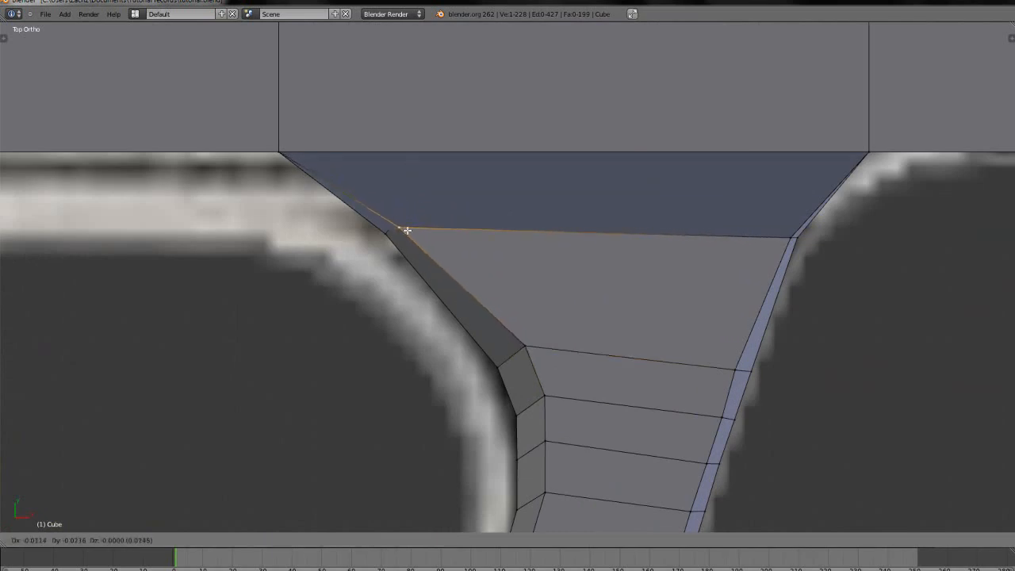
pyautogui.click(402, 230)
pyautogui.rightClick(528, 345)
pyautogui.press('g')
pyautogui.click(524, 348)
# - Leave mesh editing and examine the guard's outline in wireframe against the reference image in top view
pyautogui.scroll(-5, 437, 348)
pyautogui.press('Tab')
pyautogui.scroll(-4, 381, 368)
pyautogui.keyDown('shift'); pyautogui.moveTo(314, 388); pyautogui.dragTo(457, 394, button='middle'); pyautogui.keyUp('shift')
pyautogui.press('KP_5')
pyautogui.press('KP_7')
pyautogui.press('z')
pyautogui.scroll(5, 452, 391)
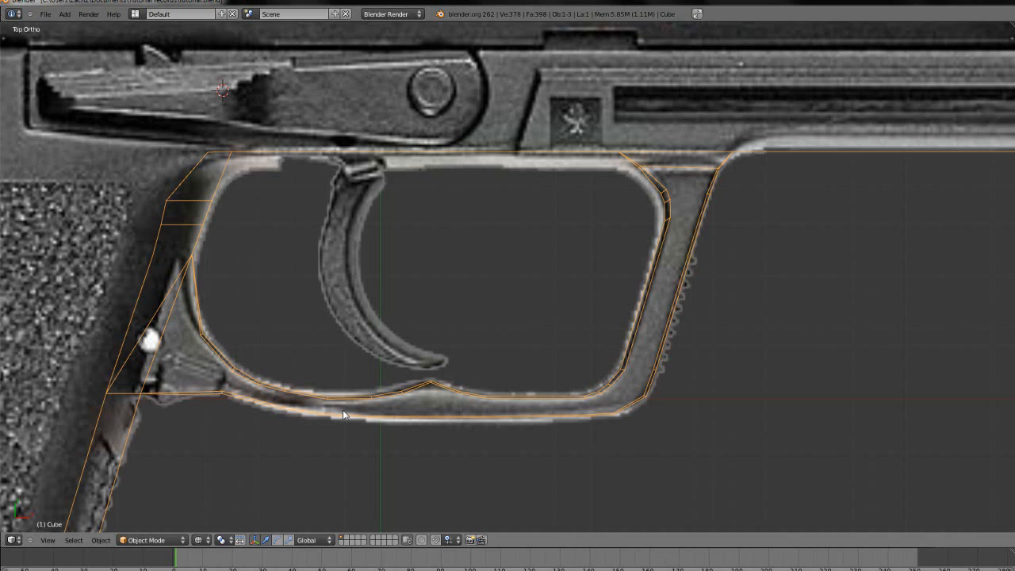
# - Box-select the bar's vertex column on the grip side of the hump, deselect its lowest vertices in solid shading, and raise the rest along Z
pyautogui.press('Tab')
pyautogui.scroll(2, 382, 432)
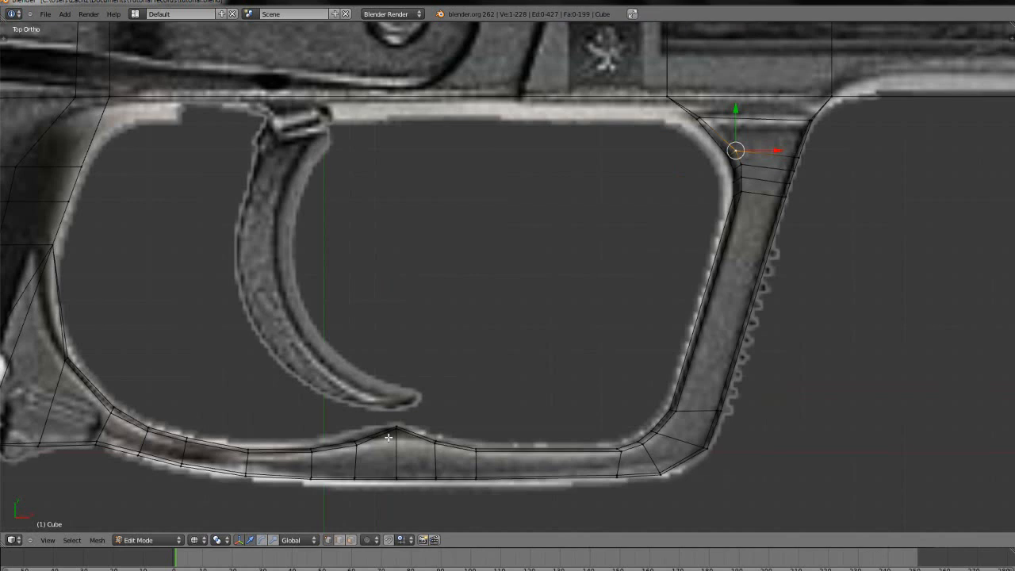
pyautogui.keyDown('shift'); pyautogui.moveTo(337, 477); pyautogui.dragTo(402, 444, button='middle'); pyautogui.keyUp('shift')
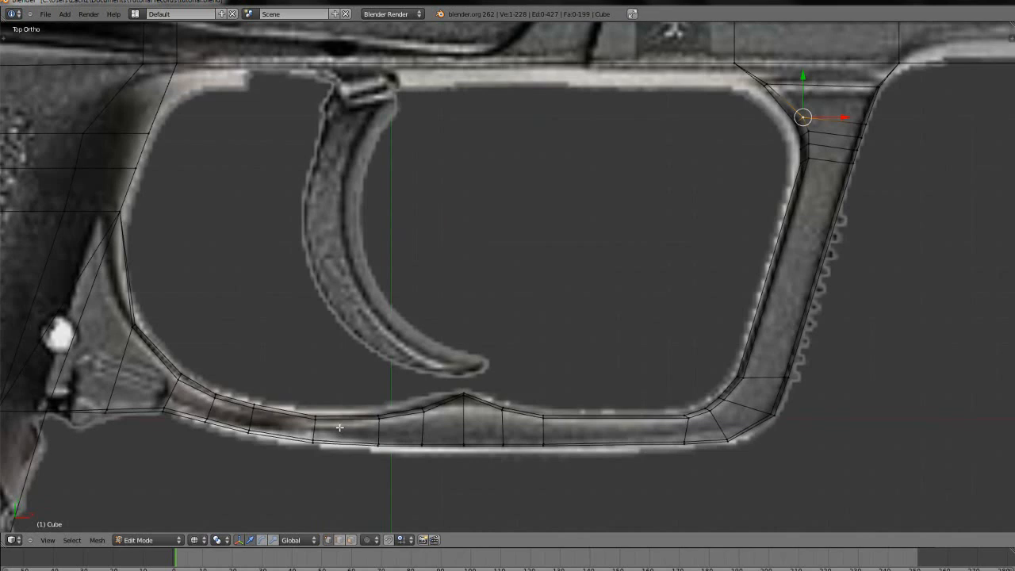
pyautogui.press('b')
pyautogui.moveTo(349, 394); pyautogui.dragTo(386, 468)
pyautogui.moveTo(376, 453); pyautogui.dragTo(374, 405, button='middle')
pyautogui.press('KP_5')
pyautogui.press('KP_1')
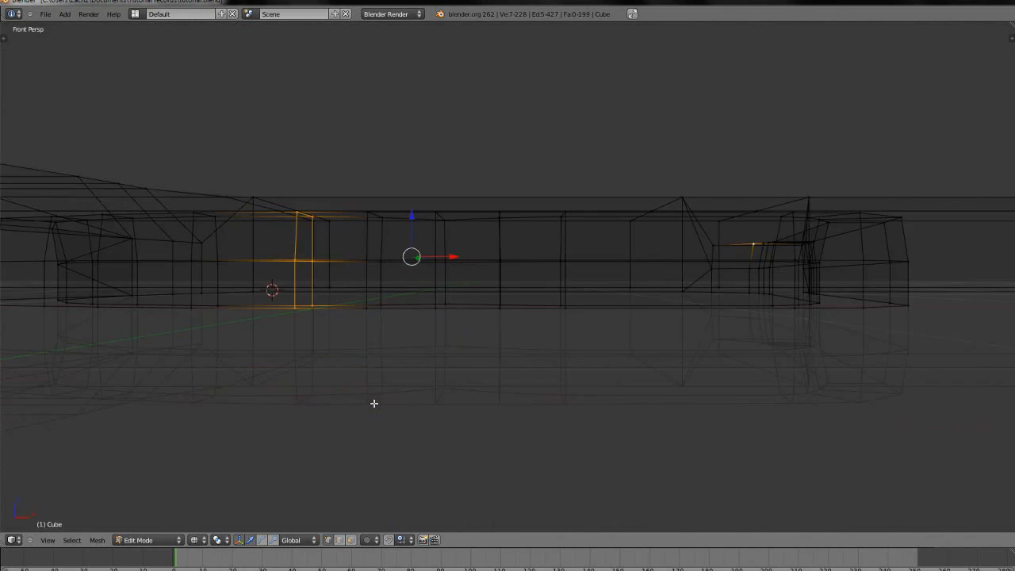
pyautogui.press('z')
pyautogui.scroll(-4, 374, 398)
pyautogui.moveTo(415, 323); pyautogui.dragTo(431, 341, button='middle')
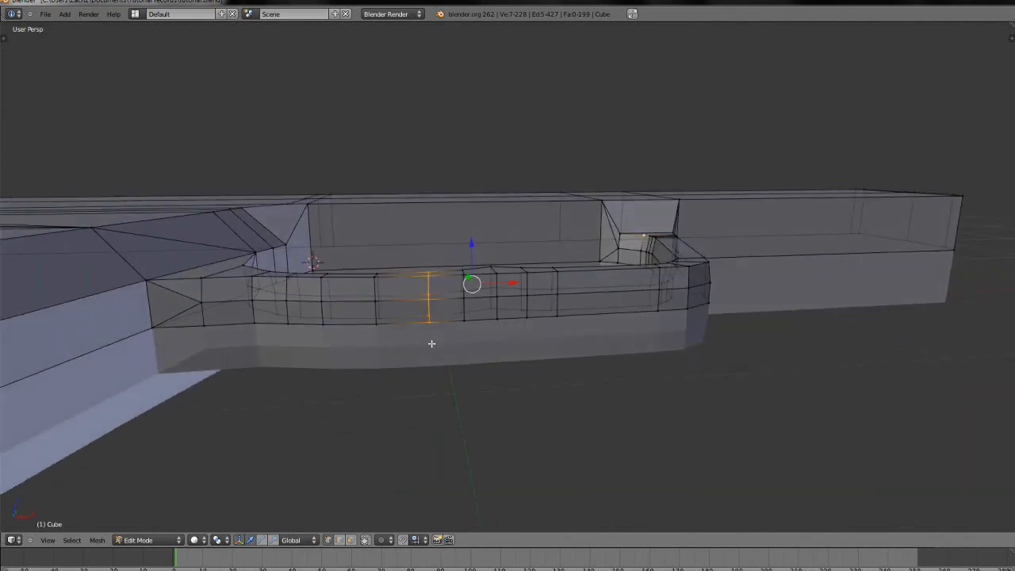
pyautogui.press('b')
pyautogui.moveTo(408, 310); pyautogui.dragTo(468, 362, button='middle')
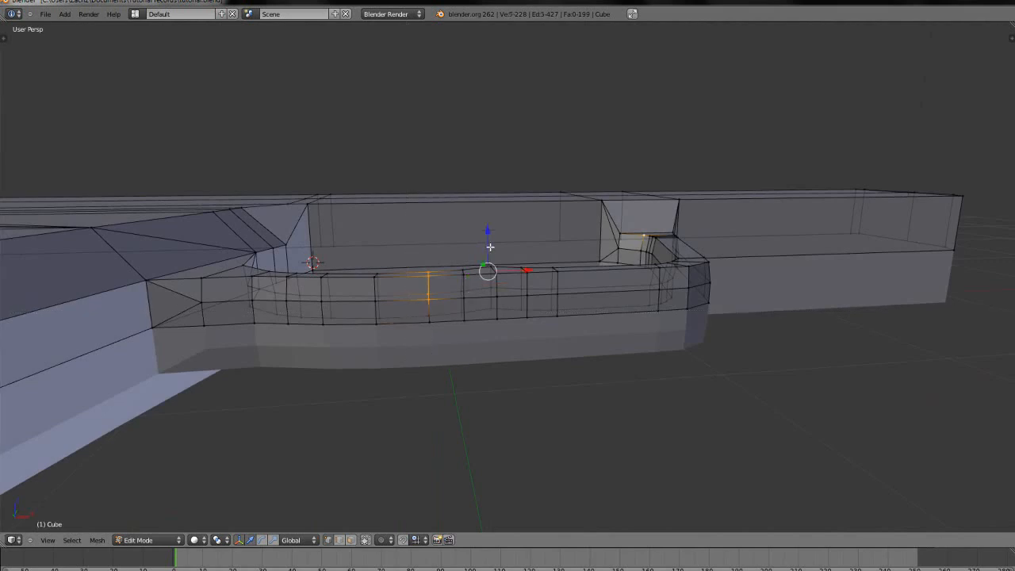
pyautogui.moveTo(490, 234); pyautogui.dragTo(490, 190)
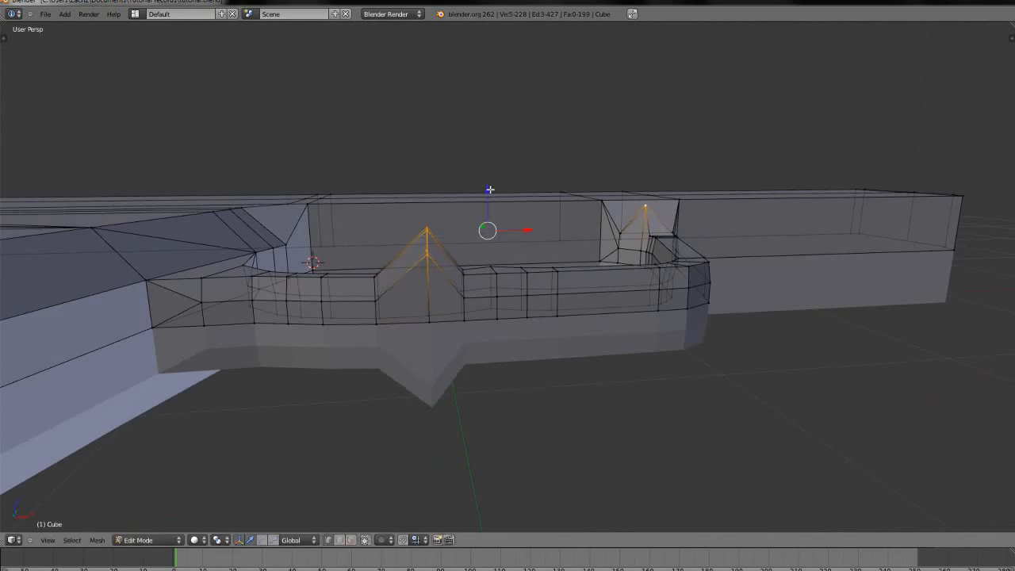
# - In front view, select the two vertices beside the raised peak on the barrel side and raise them about 0.08 along Z
pyautogui.press('KP_1')
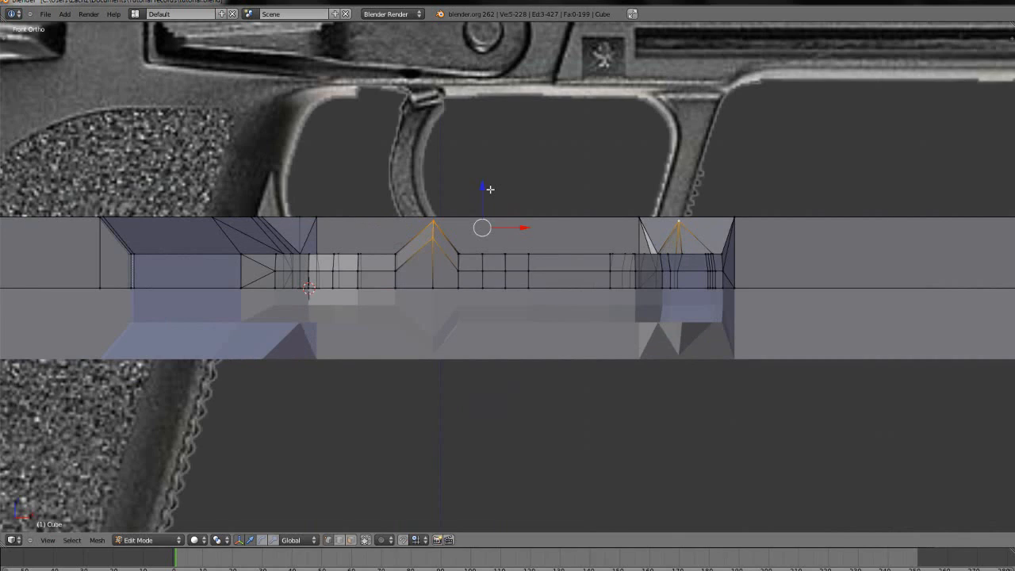
pyautogui.scroll(4, 490, 189)
pyautogui.rightClick(401, 222)
pyautogui.keyDown('shift'); pyautogui.rightClick(407, 260); pyautogui.keyUp('shift')
pyautogui.press('g')
pyautogui.press('z')
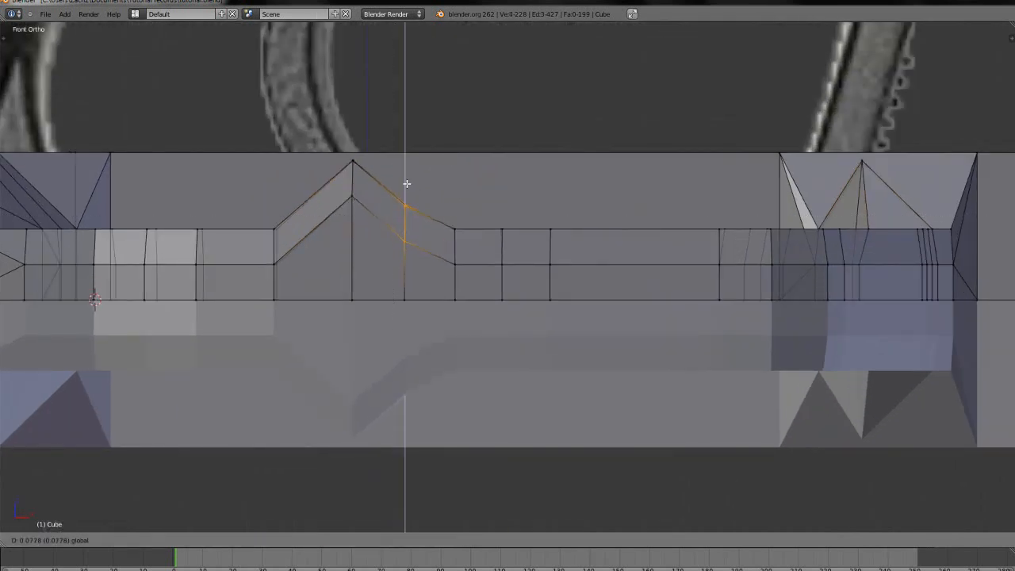
pyautogui.click(407, 180)
# - Box-select the vertices beside the raised peak on the grip side and raise them about 0.04 along Z
pyautogui.press('a')
pyautogui.press('b')
pyautogui.moveTo(241, 211); pyautogui.dragTo(290, 277)
pyautogui.press('g')
pyautogui.press('z')
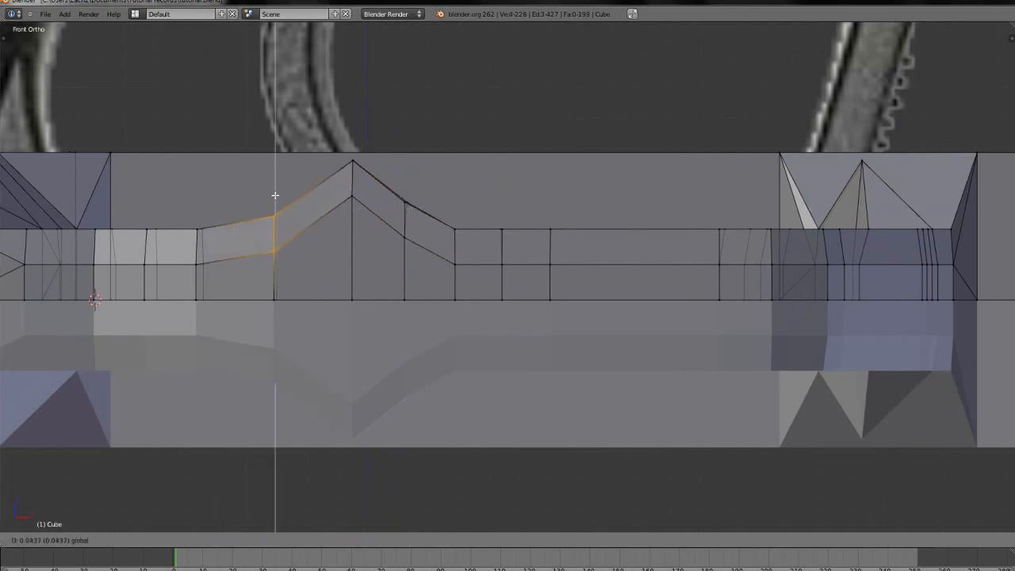
pyautogui.click(275, 193)
# - Check the widened guard in perspective, then lower the peak's vertices about 0.07 along Z in front view
pyautogui.press('Tab')
pyautogui.moveTo(275, 201); pyautogui.dragTo(436, 346, button='middle')
pyautogui.press('KP_1')
pyautogui.press('KP_5')
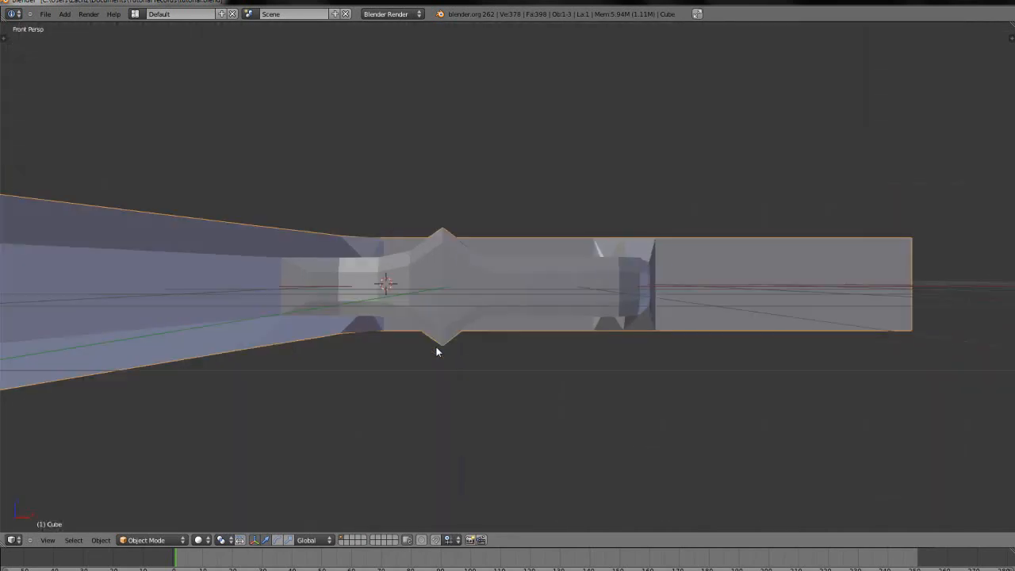
pyautogui.press('KP_5')
pyautogui.press('Tab')
pyautogui.scroll(5, 436, 346)
pyautogui.press('a')
pyautogui.press('b')
pyautogui.moveTo(363, 162); pyautogui.dragTo(411, 237)
pyautogui.press('g')
pyautogui.press('z')
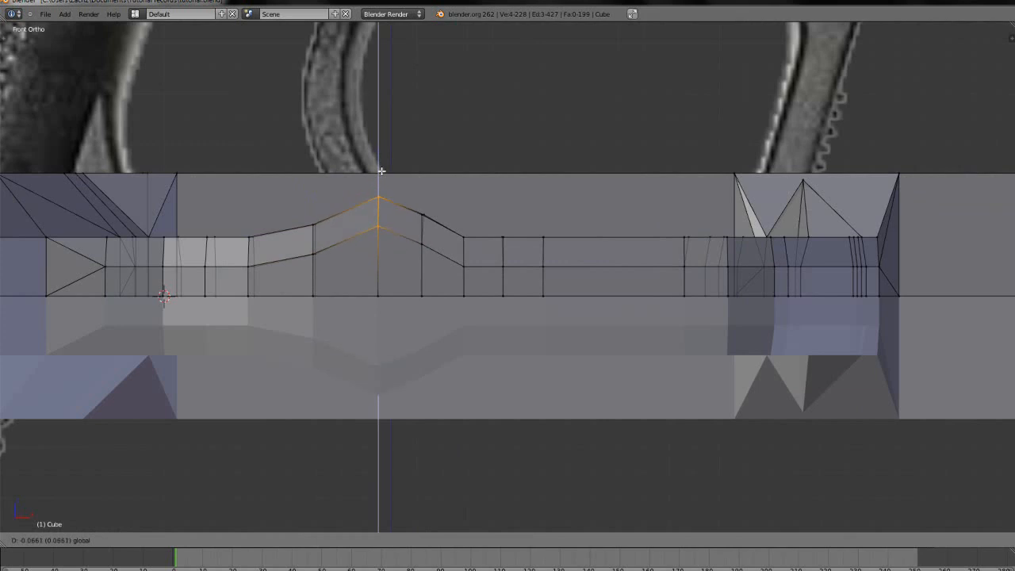
pyautogui.moveTo(384, 171); pyautogui.dragTo(384, 171)
# - Lower the vertex pairs on both sides of the peak slightly along Z to soften the widening
pyautogui.press('a')
pyautogui.press('b')
pyautogui.moveTo(413, 204); pyautogui.dragTo(442, 263)
pyautogui.moveTo(423, 187); pyautogui.dragTo(423, 197)
pyautogui.press('a')
pyautogui.press('b')
pyautogui.moveTo(301, 218); pyautogui.dragTo(333, 267)
pyautogui.moveTo(315, 199); pyautogui.dragTo(315, 201)
# - Check the guard's profile in perspective, then lower the peak's vertices slightly further along Z in front view
pyautogui.press('Tab')
pyautogui.scroll(-3, 321, 209)
pyautogui.moveTo(321, 210); pyautogui.dragTo(380, 271, button='middle')
pyautogui.press('KP_5')
pyautogui.scroll(-4, 347, 302)
pyautogui.moveTo(388, 306); pyautogui.dragTo(418, 302, button='middle')
pyautogui.press('Tab')
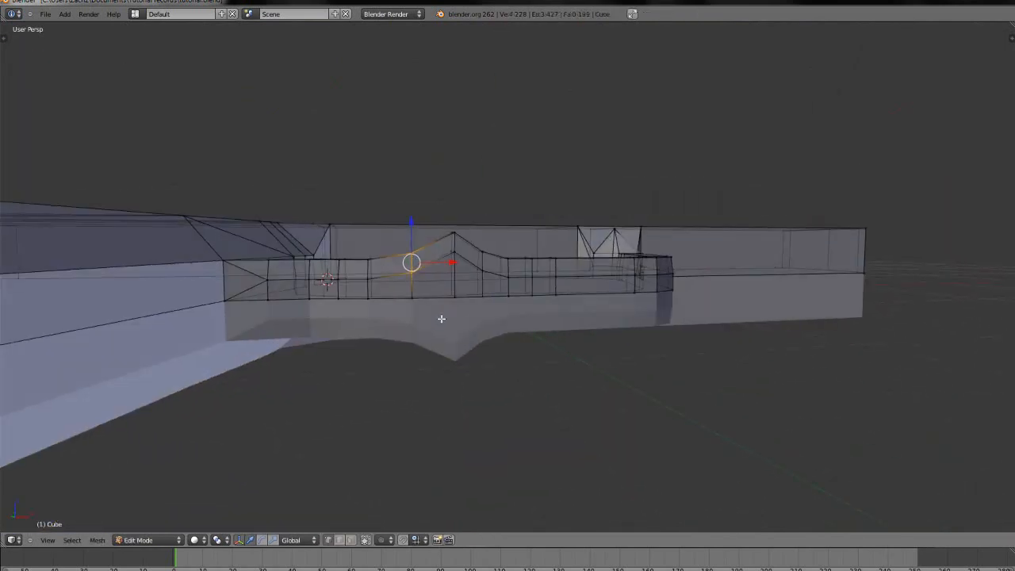
pyautogui.press('KP_1')
pyautogui.scroll(2, 442, 317)
pyautogui.press('b')
pyautogui.moveTo(406, 211); pyautogui.dragTo(429, 257)
pyautogui.scroll(3, 430, 256)
pyautogui.moveTo(352, 158); pyautogui.dragTo(352, 161)
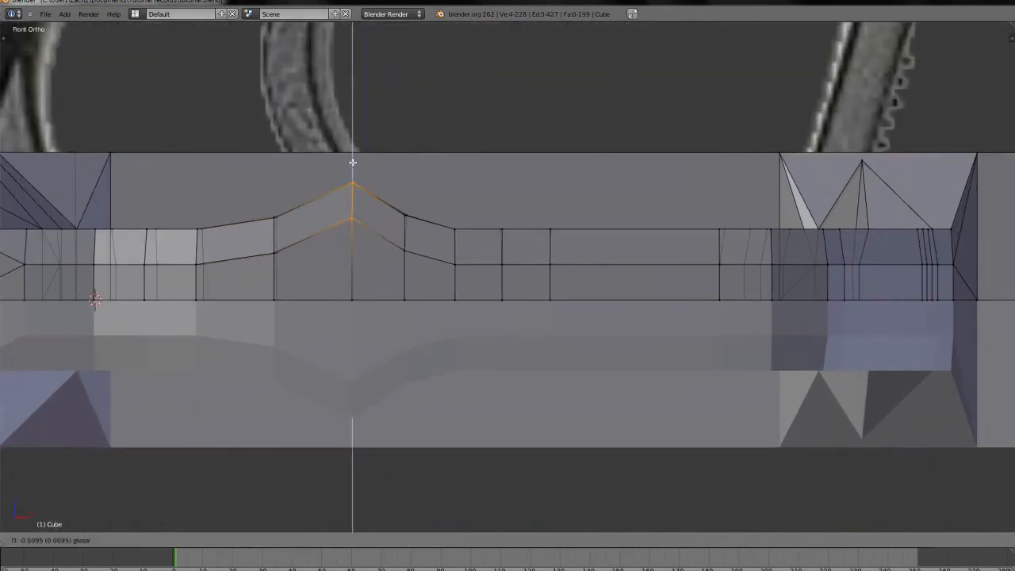
pyautogui.click(351, 169)
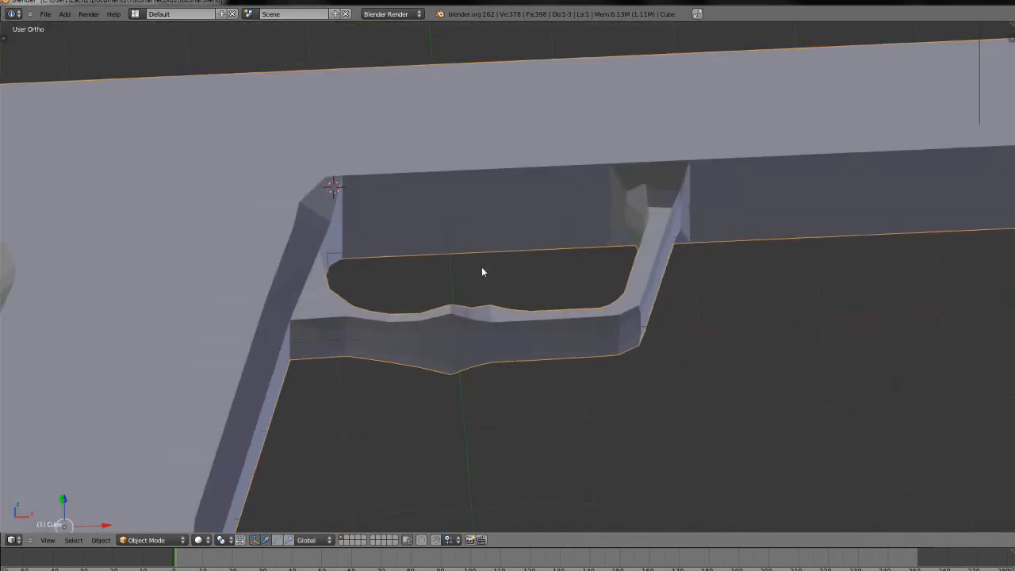
# - Examine the reshaped trigger guard and the rear of the pistol from several angles in perspective
pyautogui.press('KP_5')
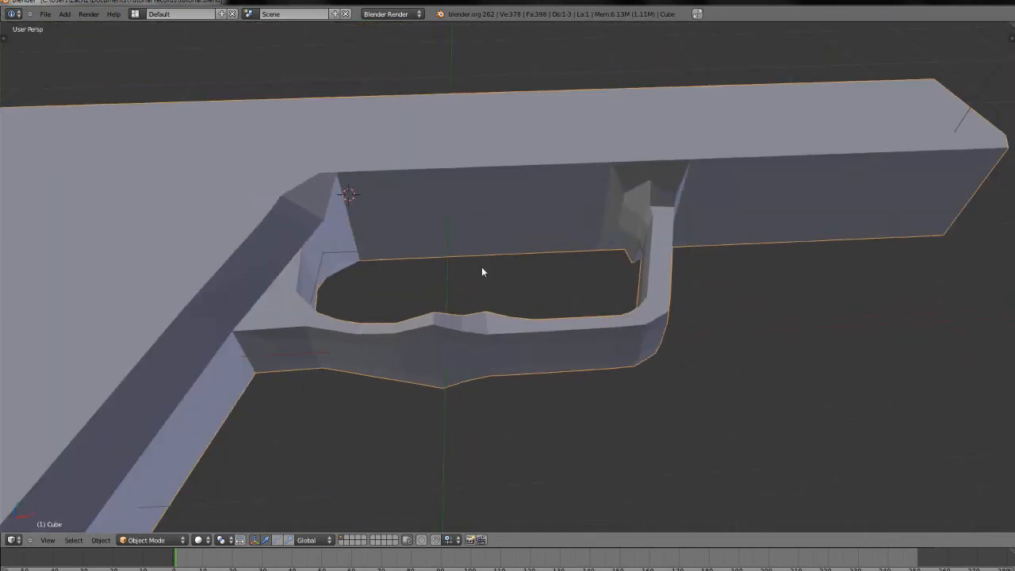
pyautogui.scroll(-3, 476, 266)
pyautogui.moveTo(476, 255); pyautogui.dragTo(310, 333, button='middle')
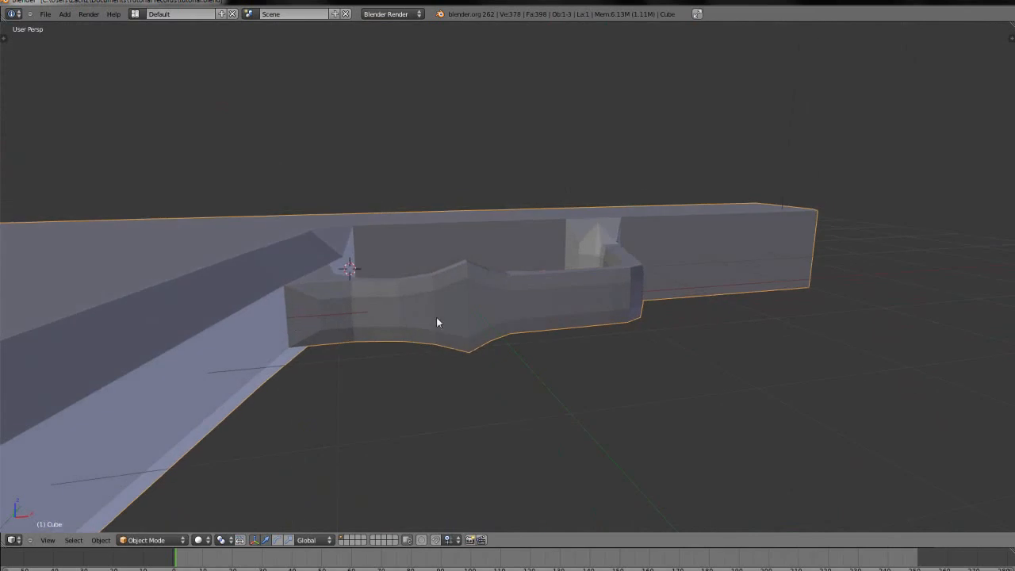
pyautogui.moveTo(617, 316); pyautogui.dragTo(404, 284, button='middle')
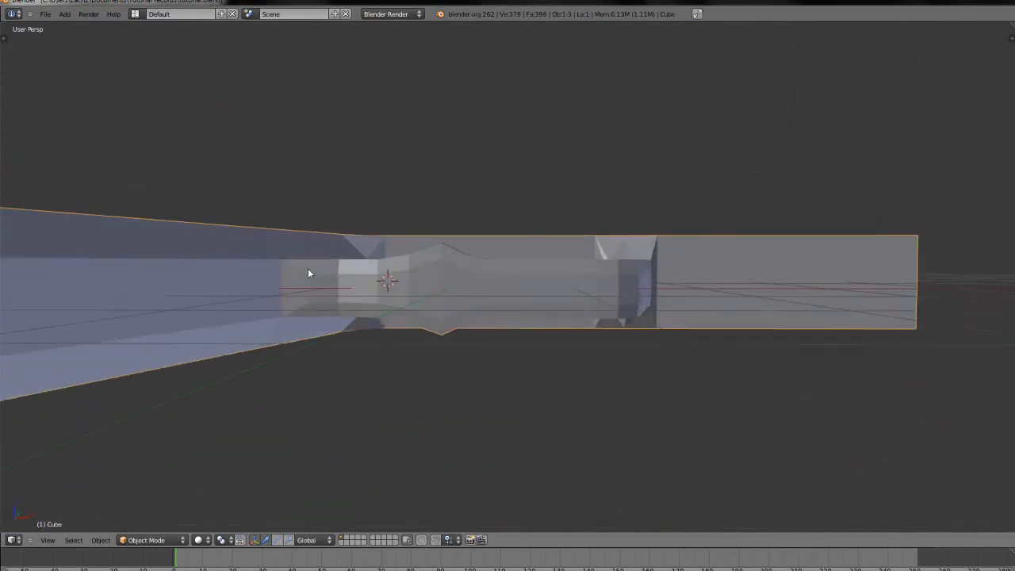
pyautogui.moveTo(313, 283); pyautogui.dragTo(266, 401, button='middle')
pyautogui.moveTo(333, 370); pyautogui.dragTo(490, 399, button='middle')
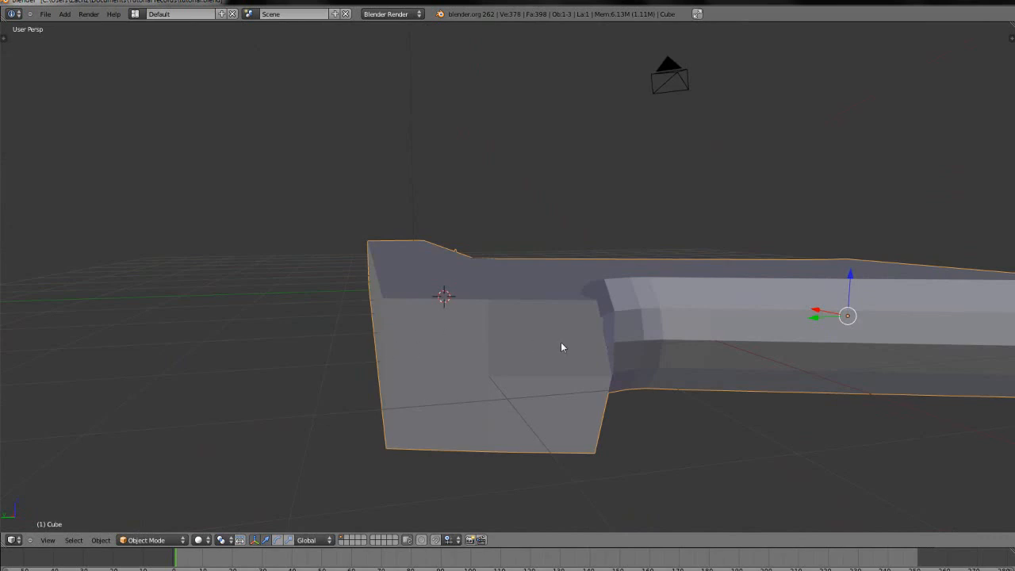
pyautogui.moveTo(510, 417); pyautogui.dragTo(465, 446, button='middle')
# - In top view, box-select the vertices along the frame's top edge and move them slightly toward the slide along Y
pyautogui.press('KP_7')
pyautogui.scroll(1, 459, 442)
pyautogui.keyDown('shift'); pyautogui.moveTo(343, 314); pyautogui.dragTo(521, 378, button='middle'); pyautogui.keyUp('shift')
pyautogui.scroll(3, 508, 388)
pyautogui.keyDown('shift'); pyautogui.moveTo(241, 316); pyautogui.dragTo(324, 383, button='middle'); pyautogui.keyUp('shift')
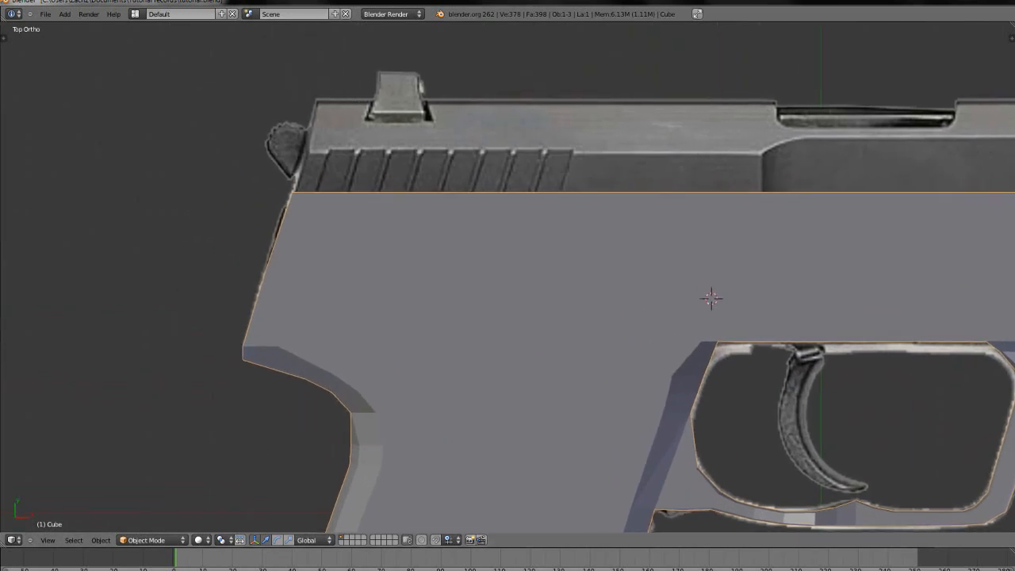
pyautogui.keyDown('shift'); pyautogui.moveTo(421, 222); pyautogui.dragTo(472, 249, button='middle'); pyautogui.keyUp('shift')
pyautogui.scroll(1, 455, 238)
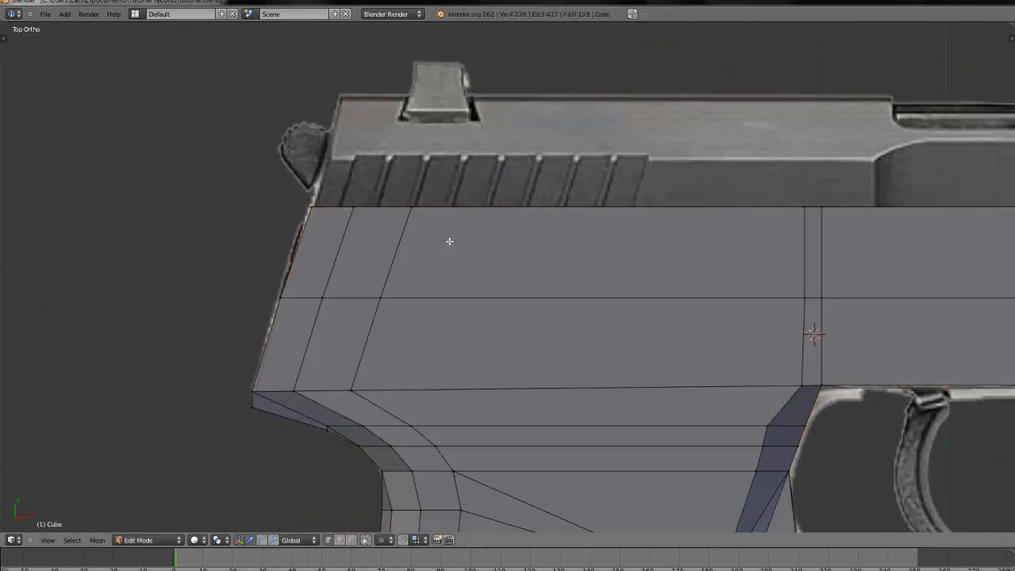
pyautogui.press('Tab')
pyautogui.scroll(-6, 595, 307)
pyautogui.keyDown('shift'); pyautogui.moveTo(701, 356); pyautogui.dragTo(547, 359, button='middle'); pyautogui.keyUp('shift')
pyautogui.press('b')
pyautogui.moveTo(209, 243); pyautogui.dragTo(772, 278)
pyautogui.scroll(3, 480, 248)
pyautogui.moveTo(484, 244); pyautogui.dragTo(483, 234)
pyautogui.scroll(2, 349, 266)
pyautogui.moveTo(207, 295); pyautogui.dragTo(527, 250, button='middle')
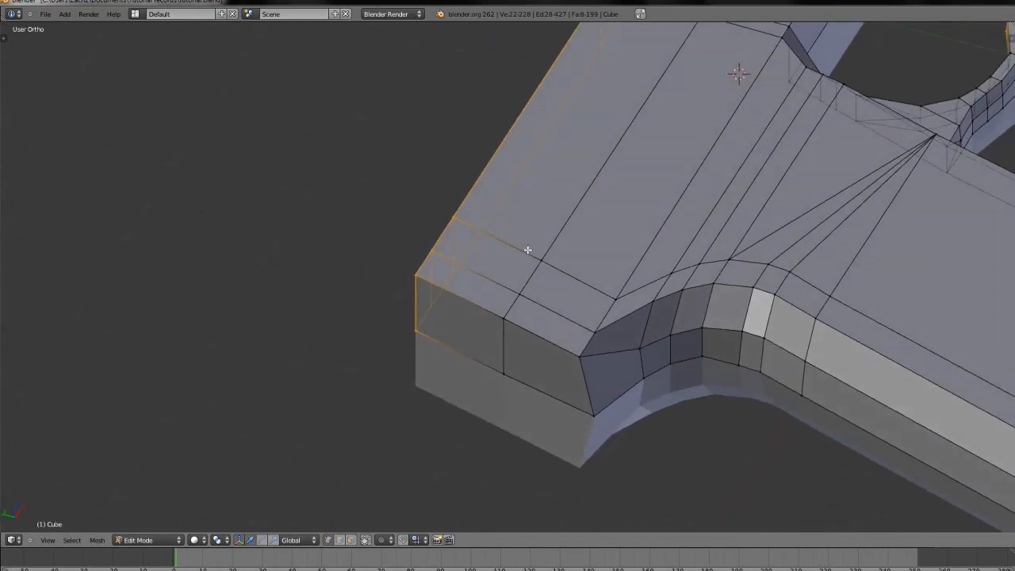
pyautogui.press('KP_7')
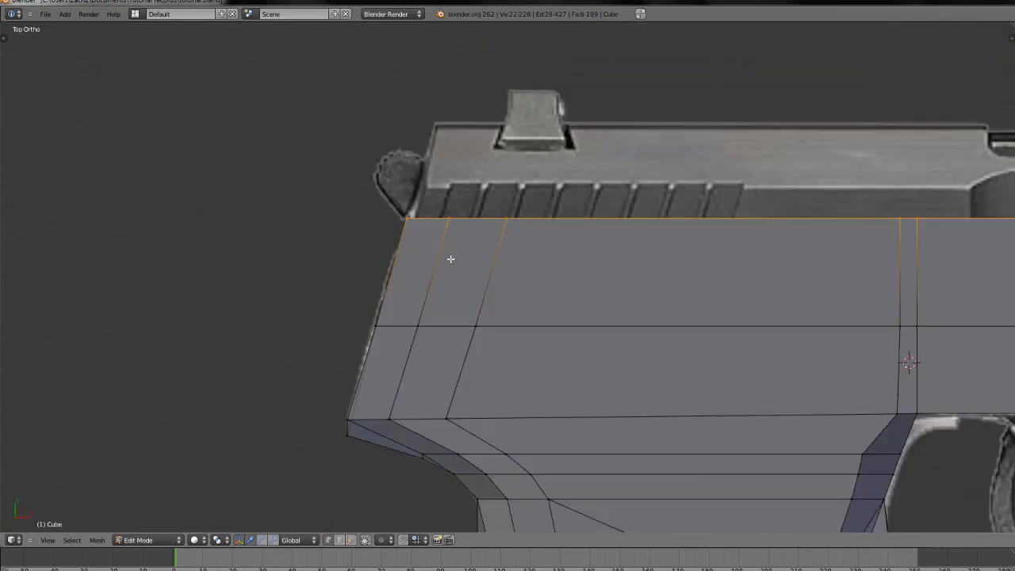
# - Move the selected vertices along the frame's top edge slightly forward along X to match the reference's rear slope
pyautogui.scroll(3, 388, 276)
pyautogui.press('g')
pyautogui.press('x')
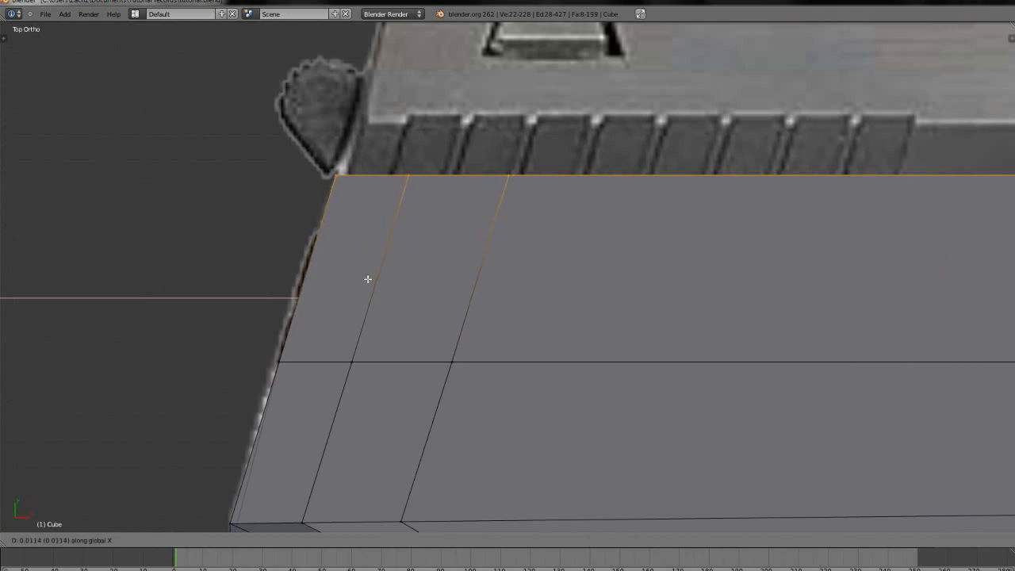
pyautogui.click(368, 280)
# - Reselect the frame's top-edge vertices and fine-tune their position along X while viewing the rear face at an angle
pyautogui.moveTo(368, 283); pyautogui.dragTo(455, 302, button='middle')
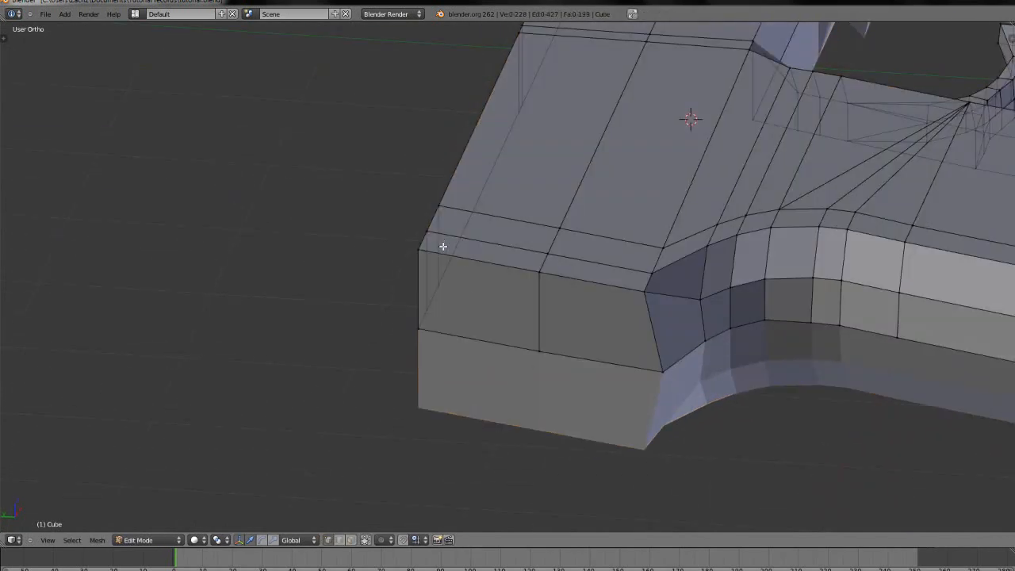
pyautogui.scroll(-2, 443, 247)
pyautogui.moveTo(466, 248); pyautogui.dragTo(494, 242, button='middle')
pyautogui.keyDown('alt'); pyautogui.rightClick(495, 245); pyautogui.keyUp('alt')
pyautogui.scroll(4, 493, 251)
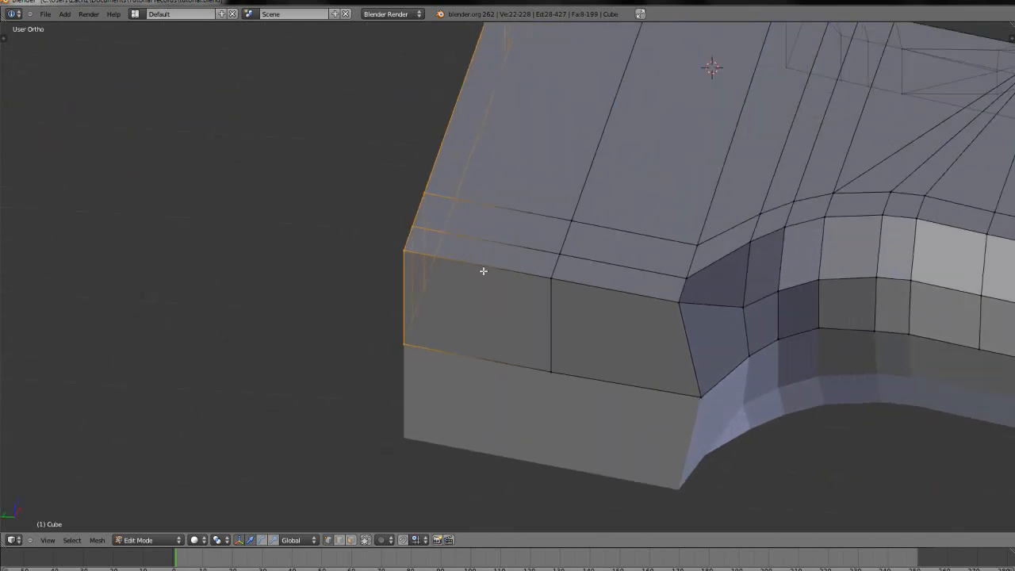
pyautogui.press('g')
pyautogui.press('x')
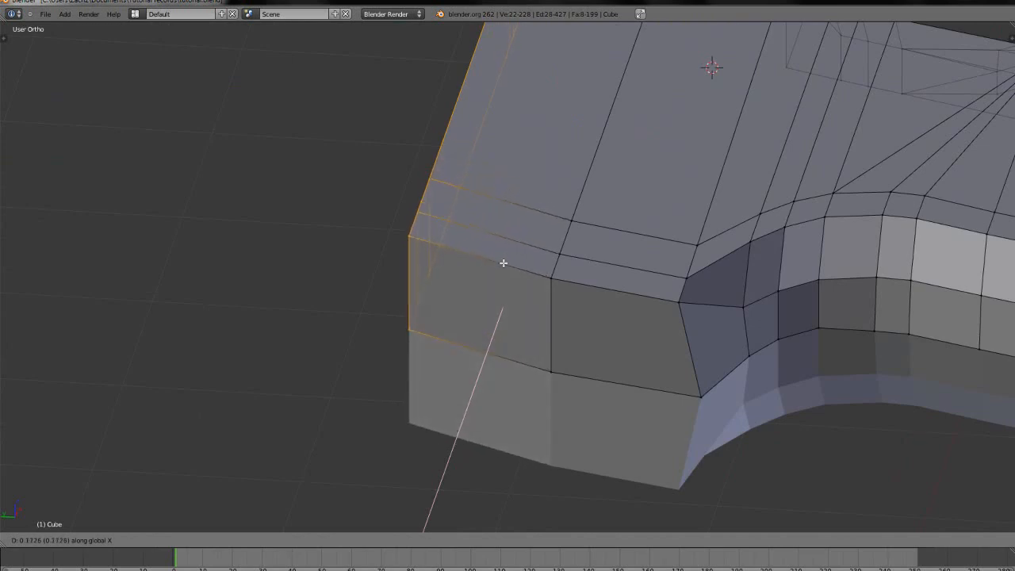
pyautogui.click(500, 273)
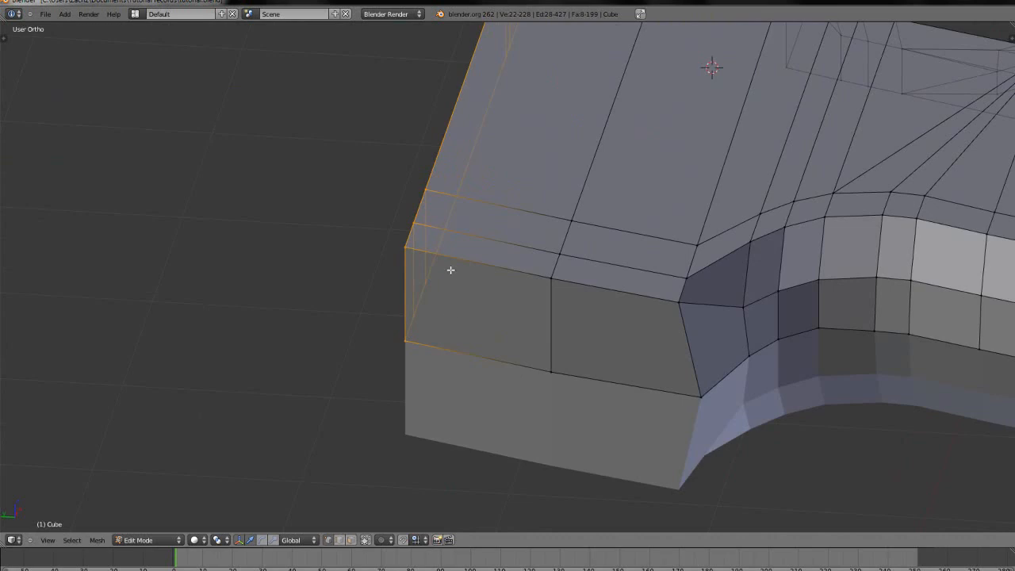
pyautogui.press('g')
pyautogui.press('x')
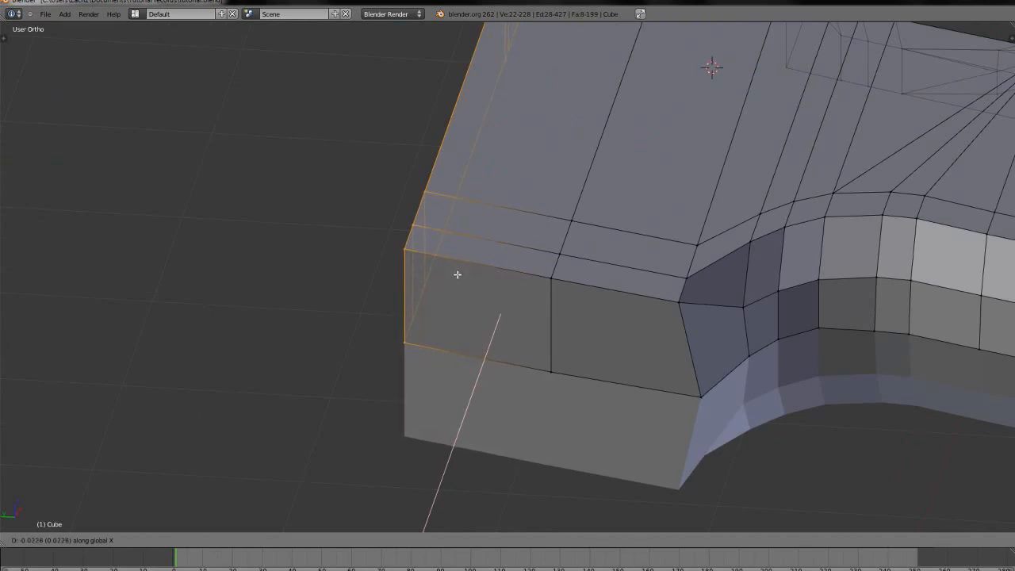
pyautogui.click(457, 274)
# - Compare the frame's rear slope, top edge and grip outline with the reference image in top view
pyautogui.moveTo(489, 309); pyautogui.dragTo(468, 349, button='middle')
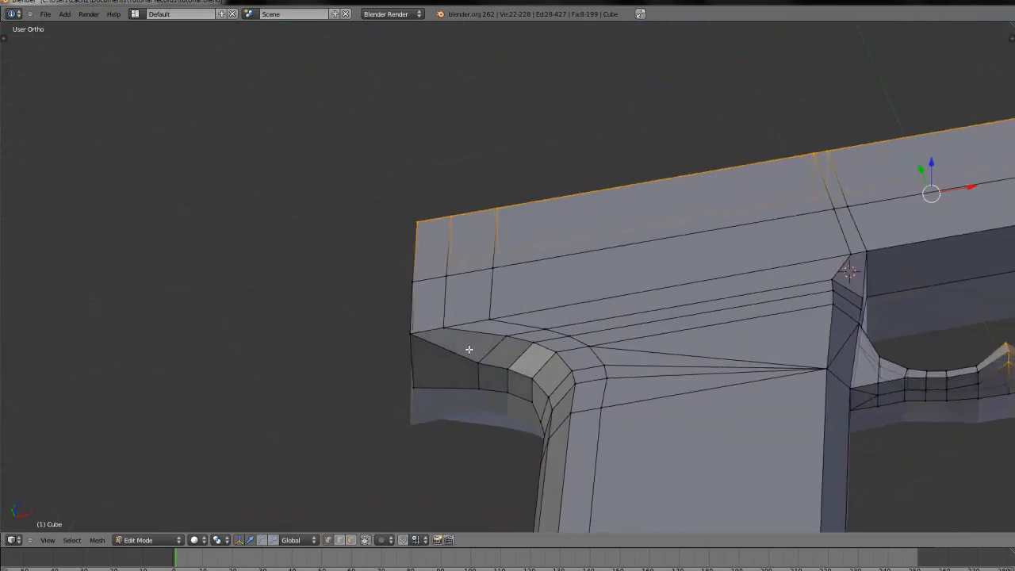
pyautogui.press('KP_7')
pyautogui.scroll(3, 469, 349)
pyautogui.scroll(-5, 441, 341)
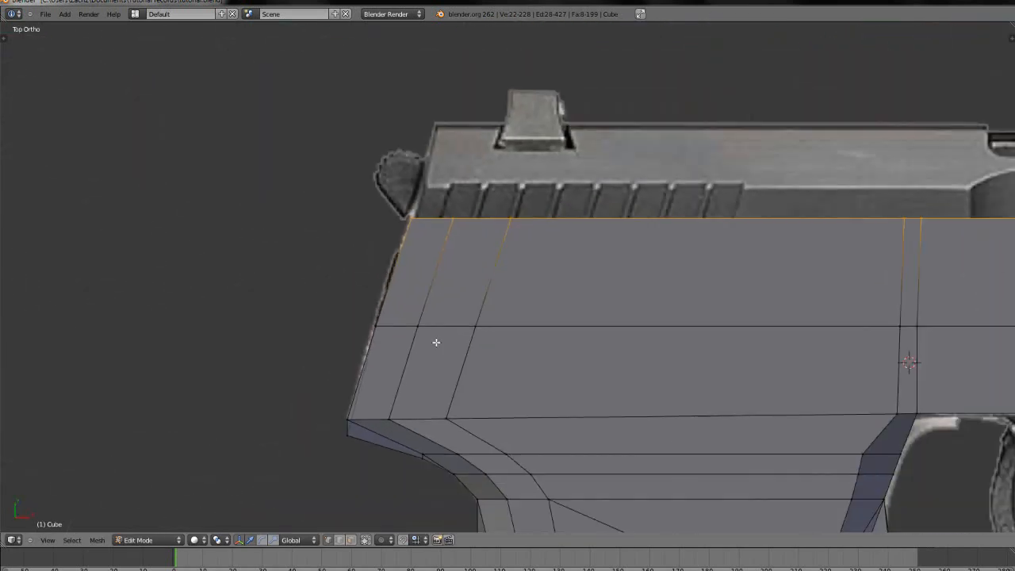
pyautogui.keyDown('shift'); pyautogui.moveTo(550, 392); pyautogui.dragTo(423, 385, button='middle'); pyautogui.keyUp('shift')
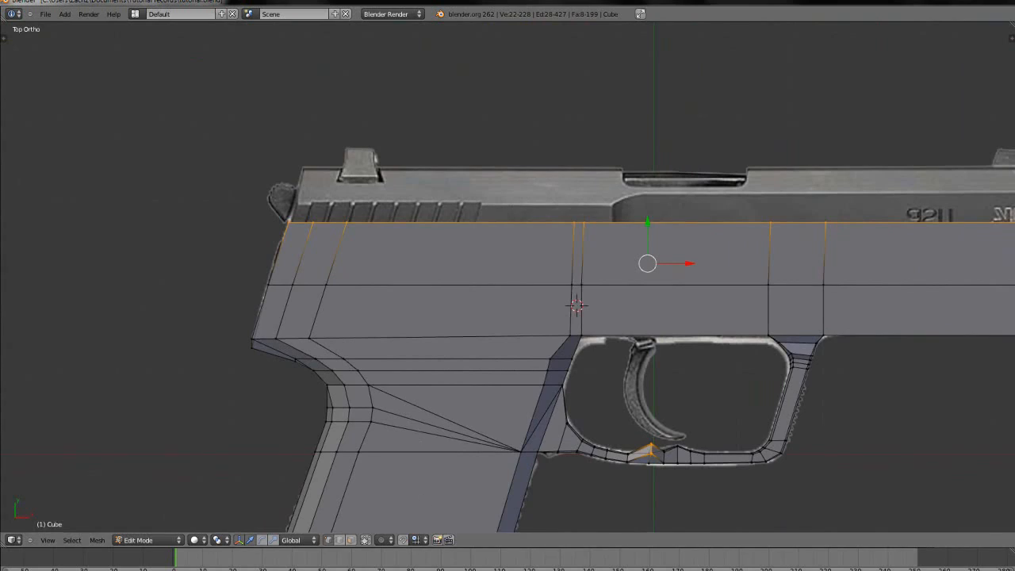
pyautogui.scroll(-1, 299, 403)
pyautogui.keyDown('shift'); pyautogui.moveTo(361, 404); pyautogui.dragTo(334, 357, button='middle'); pyautogui.keyUp('shift')
pyautogui.scroll(2, 333, 365)
pyautogui.scroll(-2, 333, 366)
pyautogui.scroll(1, 333, 366)
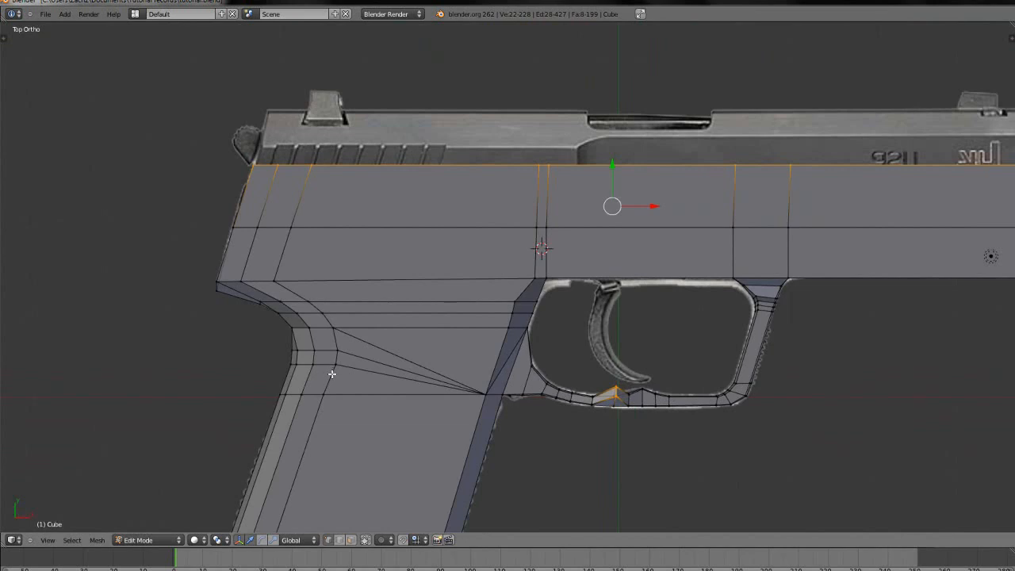
pyautogui.scroll(-3, 331, 376)
pyautogui.scroll(4, 374, 419)
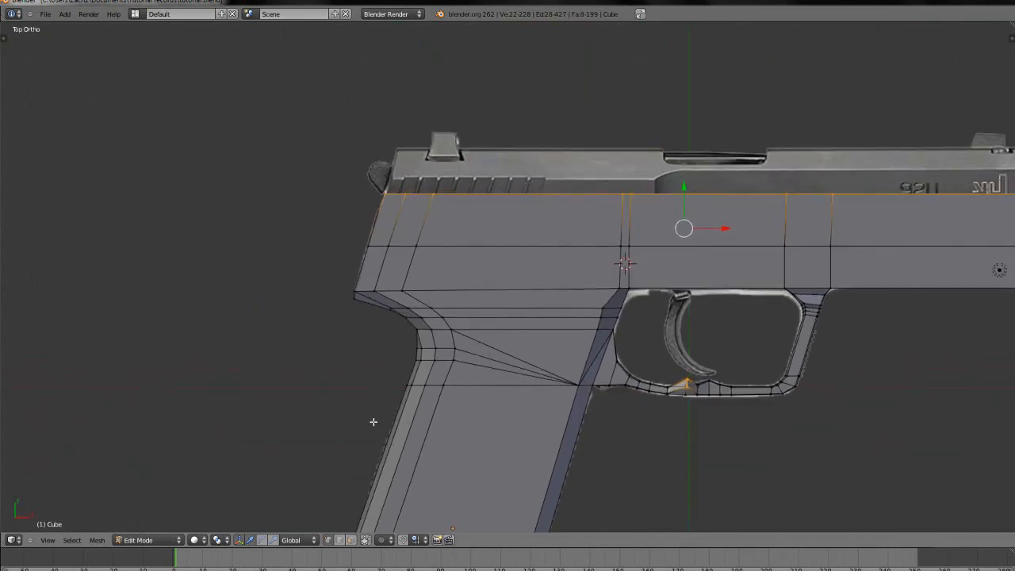
pyautogui.scroll(1, 345, 414)
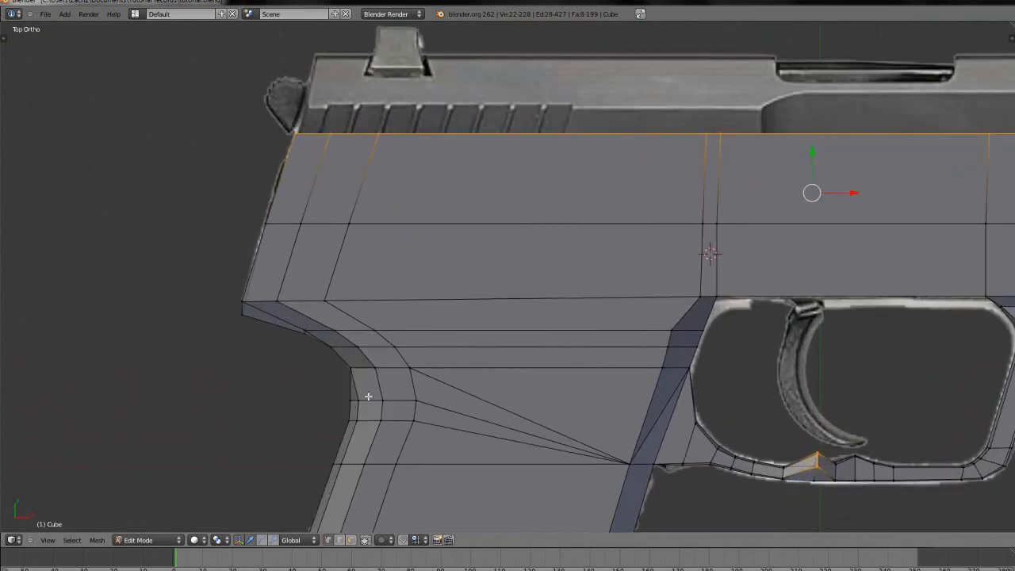
pyautogui.scroll(-1, 364, 398)
pyautogui.scroll(-1, 374, 395)
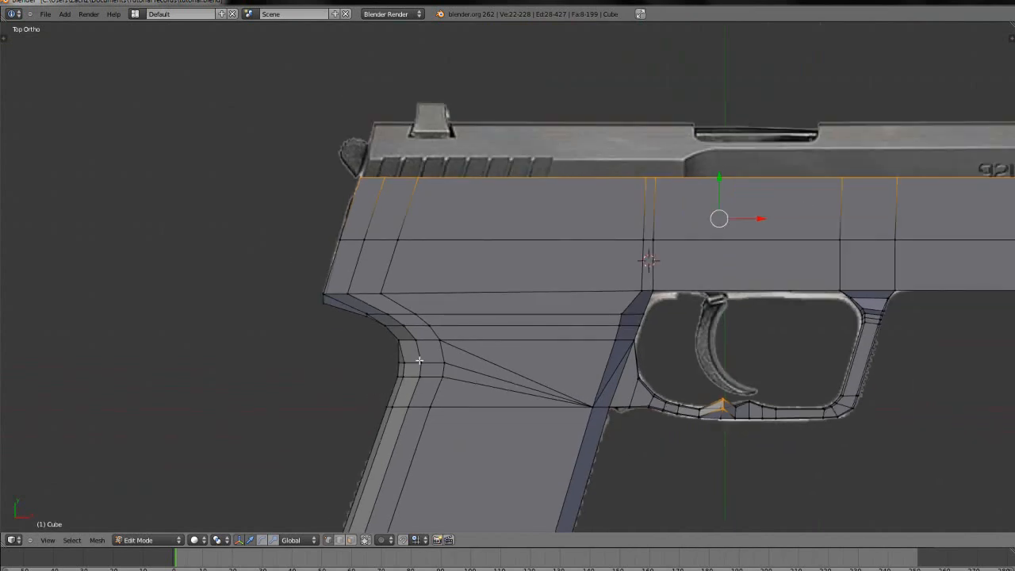
pyautogui.scroll(5, 394, 380)
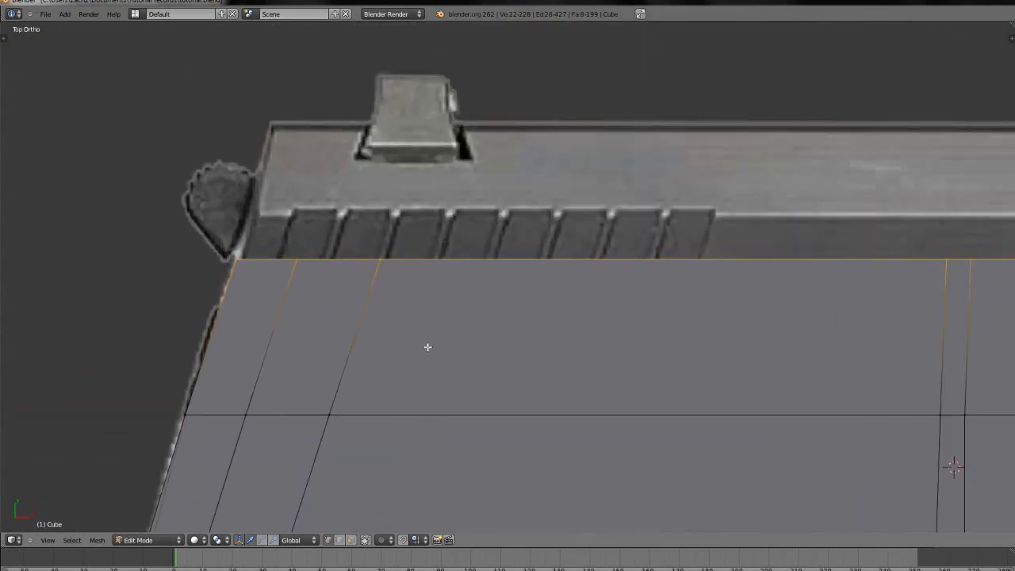
pyautogui.scroll(-3, 379, 365)
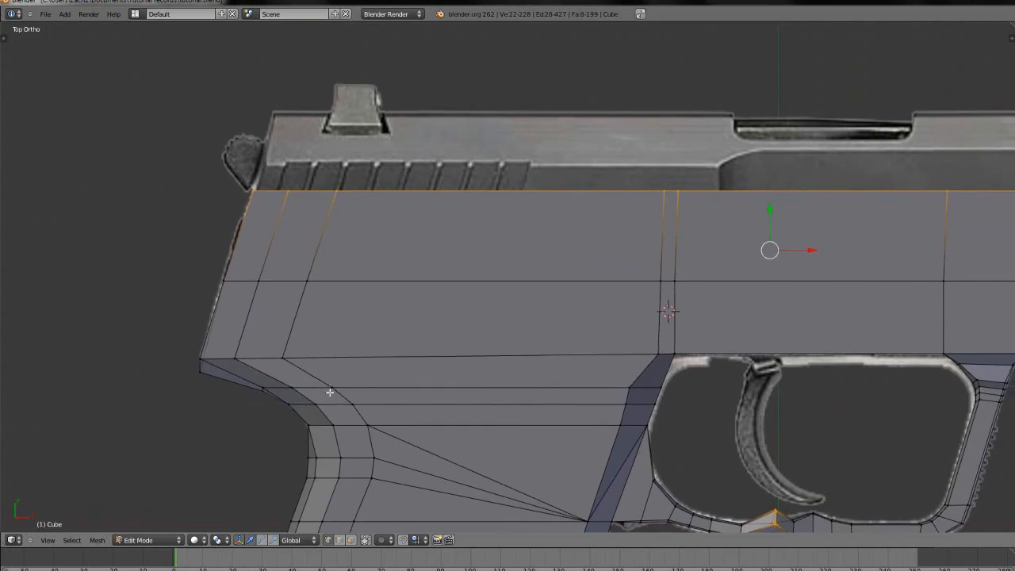
# - Deselect all vertices, return to Object Mode and view the rear of the pistol in perspective
pyautogui.moveTo(343, 405); pyautogui.dragTo(462, 374, button='middle')
pyautogui.press('Tab')
pyautogui.scroll(-2, 444, 324)
pyautogui.scroll(2, 514, 316)
pyautogui.press('Tab')
pyautogui.press('a')
pyautogui.scroll(-3, 457, 374)
pyautogui.press('Tab')
pyautogui.moveTo(555, 320); pyautogui.dragTo(370, 313, button='middle')
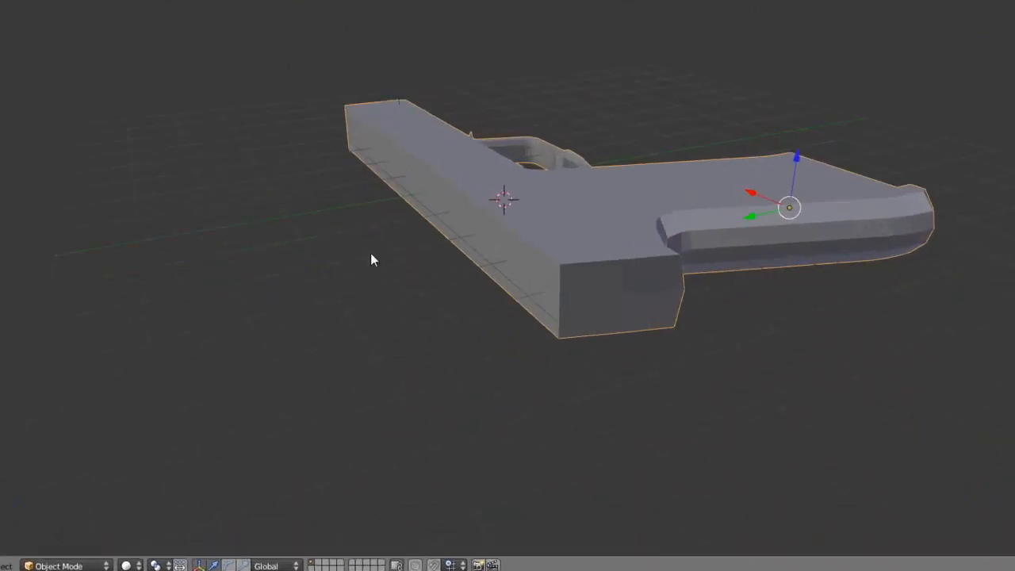
# - Add a cube mesh, place it behind the frame's rear and scale it to about 0.2 along Z
pyautogui.hotkey('shift', 'a')
pyautogui.moveTo(373, 261)
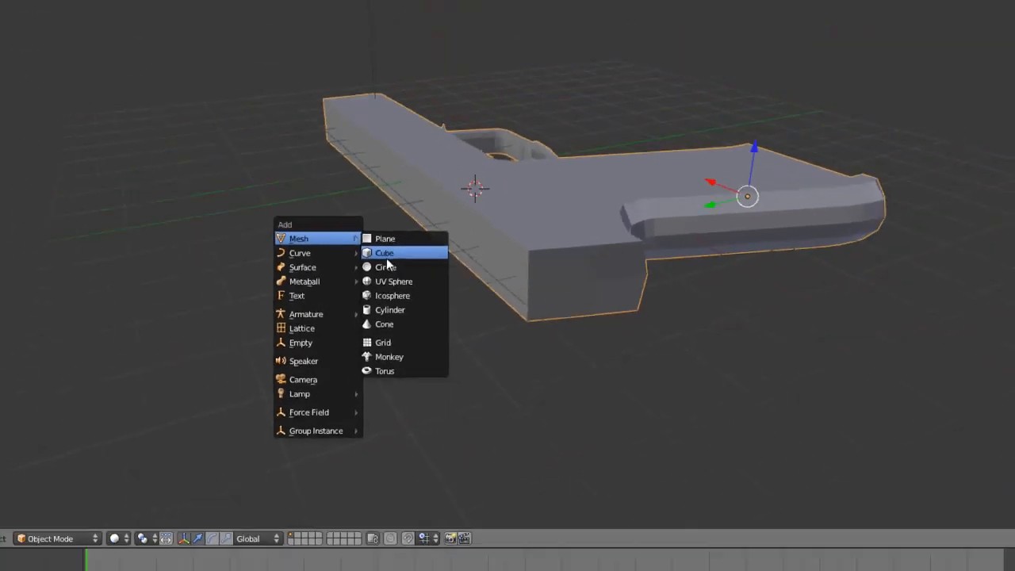
pyautogui.click(390, 153)
pyautogui.moveTo(500, 293); pyautogui.dragTo(335, 319, button='middle')
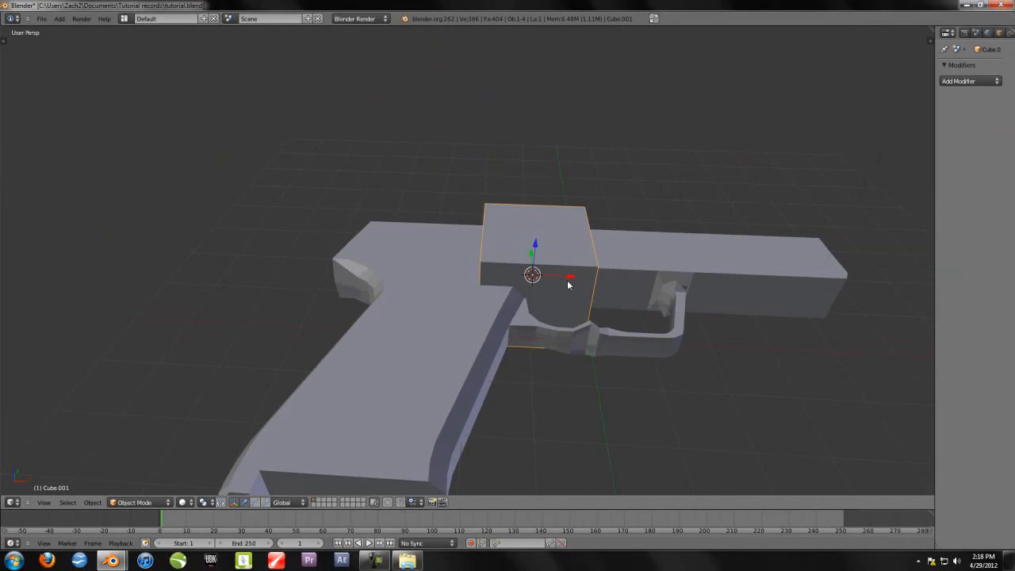
pyautogui.moveTo(575, 277); pyautogui.dragTo(536, 306, button='middle')
pyautogui.press('s')
pyautogui.press('z')
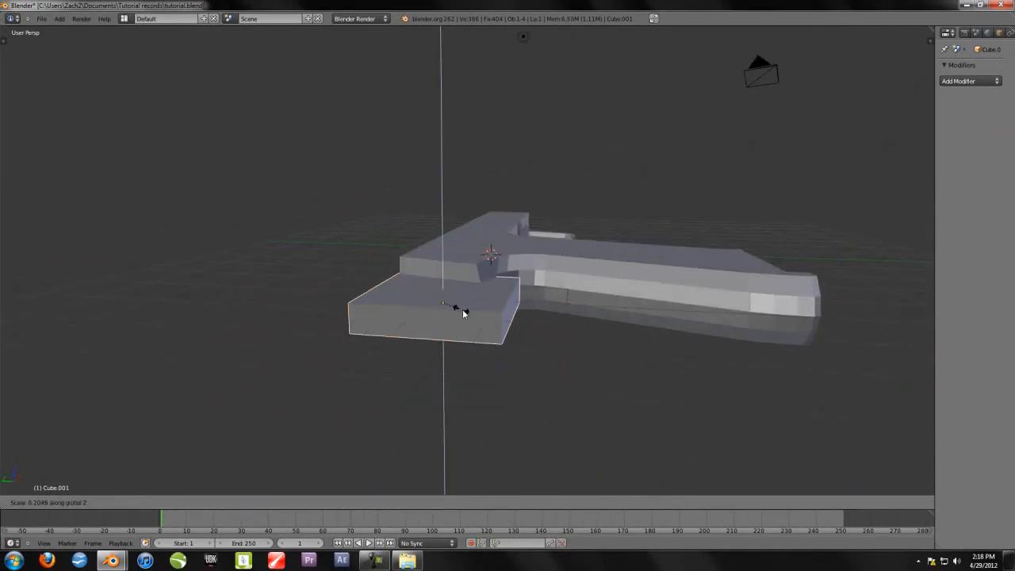
pyautogui.click(463, 314)
# - Check the flattened cube from the side in orthographic view and move it along Y toward the slide
pyautogui.moveTo(463, 314); pyautogui.dragTo(482, 309, button='middle')
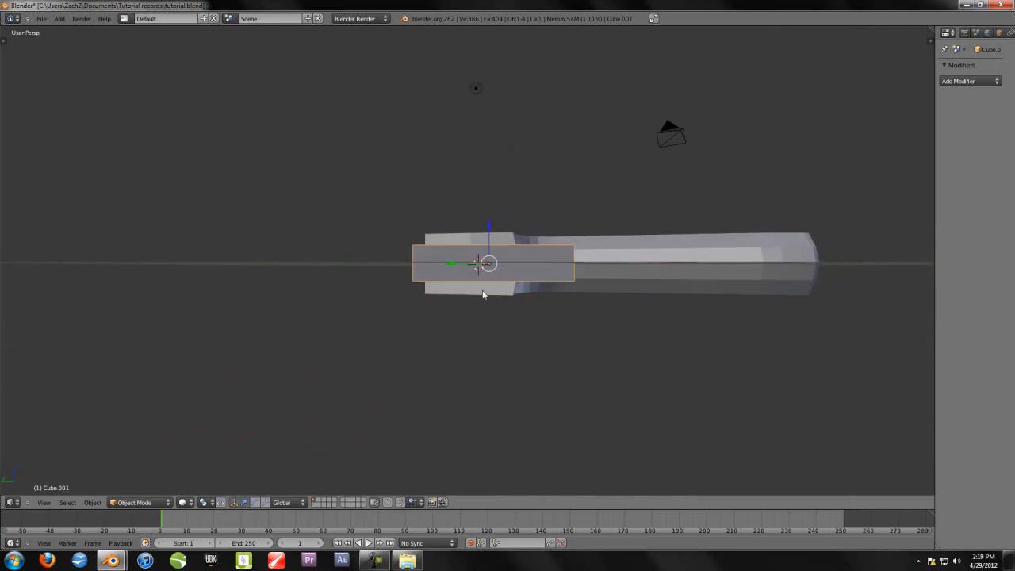
pyautogui.press('KP_1')
pyautogui.press('ctrl+KP_3')
pyautogui.press('KP_5')
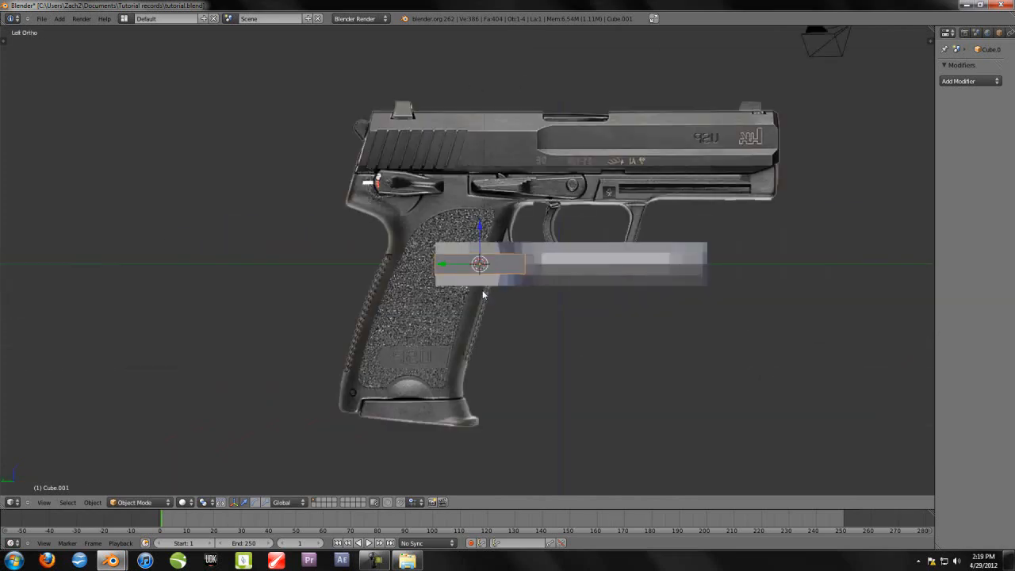
pyautogui.scroll(5, 482, 290)
pyautogui.scroll(2, 482, 293)
pyautogui.moveTo(466, 274); pyautogui.dragTo(365, 272)
pyautogui.moveTo(366, 271); pyautogui.dragTo(432, 367, button='middle')
# - In top view, move the cube forward along X until it overlaps the frame's rear, then fine-tune its X position
pyautogui.press('KP_7')
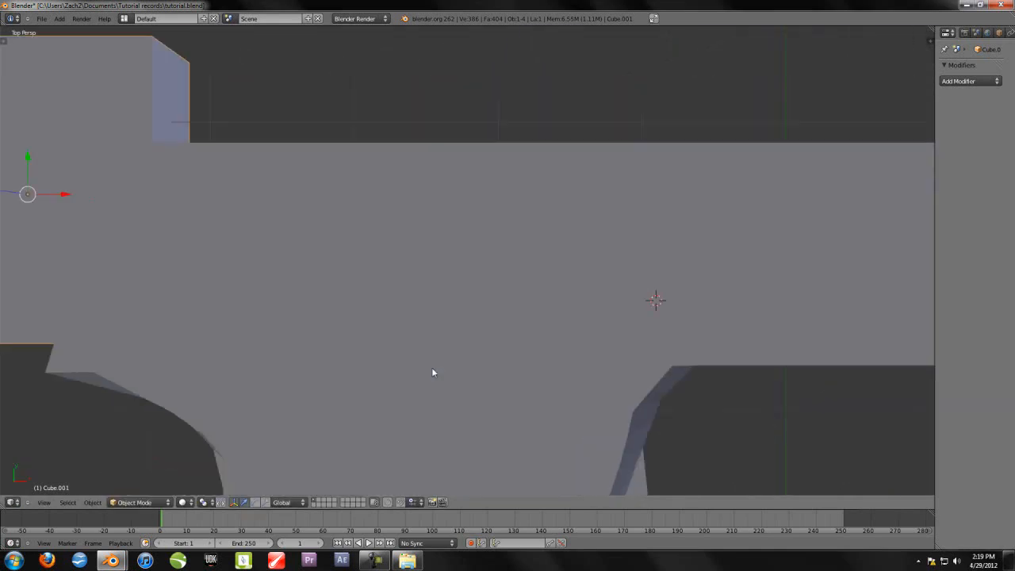
pyautogui.press('Tab')
pyautogui.scroll(-3, 264, 313)
pyautogui.press('Tab')
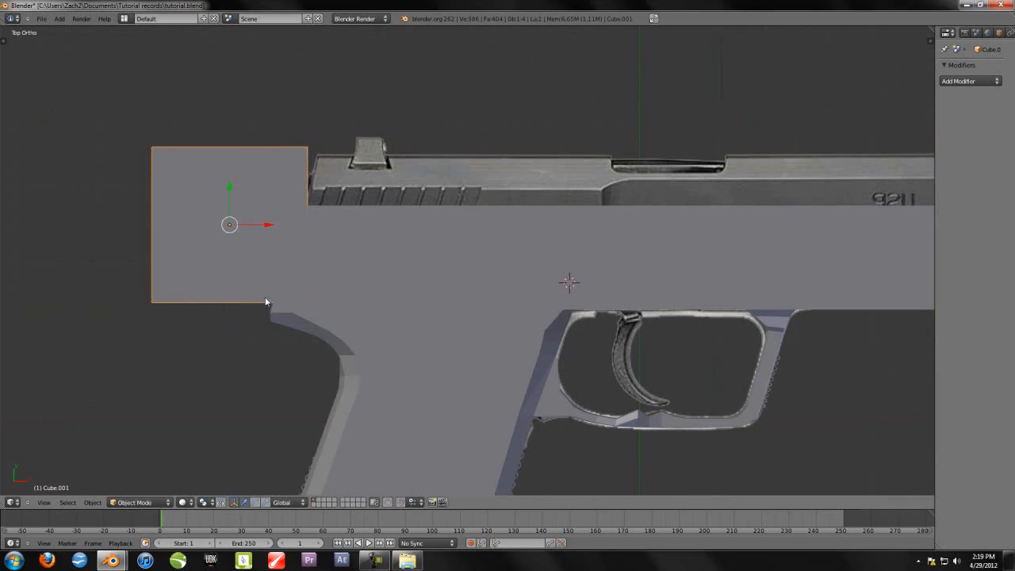
pyautogui.scroll(-3, 302, 257)
pyautogui.scroll(3, 297, 253)
pyautogui.moveTo(262, 227); pyautogui.dragTo(325, 227)
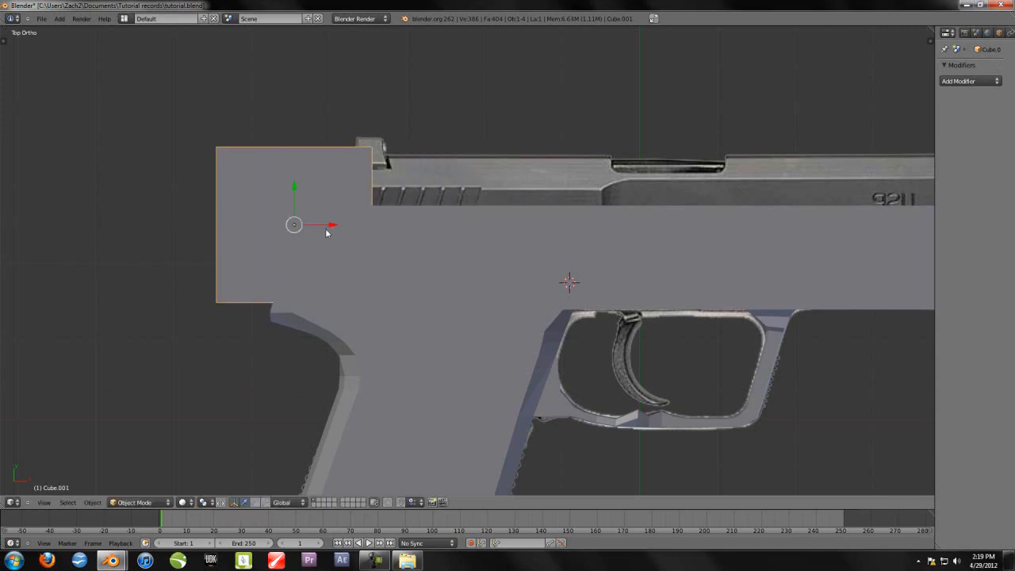
pyautogui.moveTo(307, 258); pyautogui.dragTo(375, 333, button='middle')
pyautogui.press('g')
pyautogui.press('x')
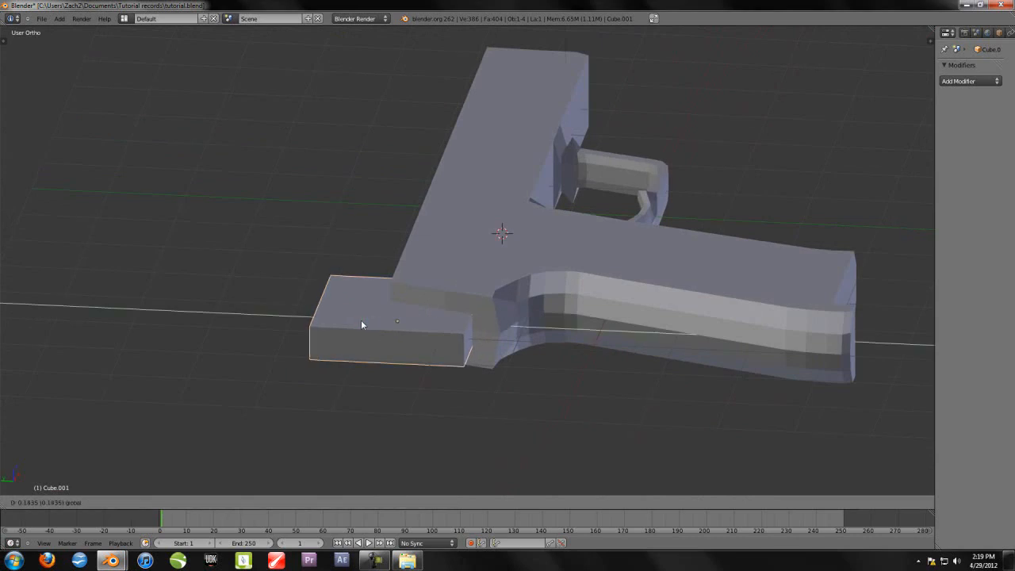
pyautogui.click(358, 320)
# - Scale the cube along Z in perspective to fine-tune its thickness against the frame's rear
pyautogui.moveTo(358, 320); pyautogui.dragTo(427, 396, button='middle')
pyautogui.press('KP_5')
pyautogui.scroll(-3, 421, 371)
pyautogui.press('s')
pyautogui.press('z')
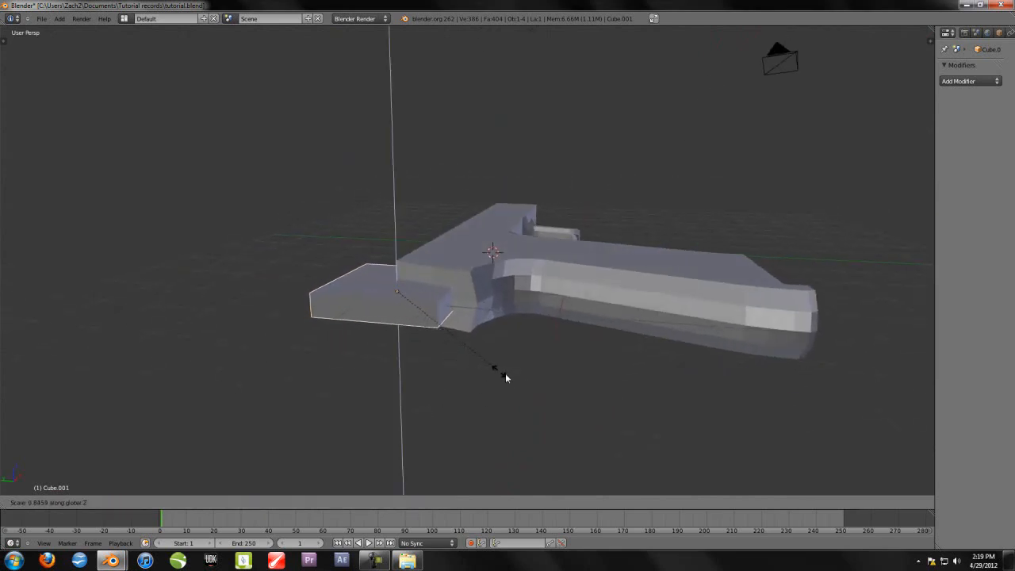
pyautogui.click(504, 372)
pyautogui.press('s')
pyautogui.press('z')
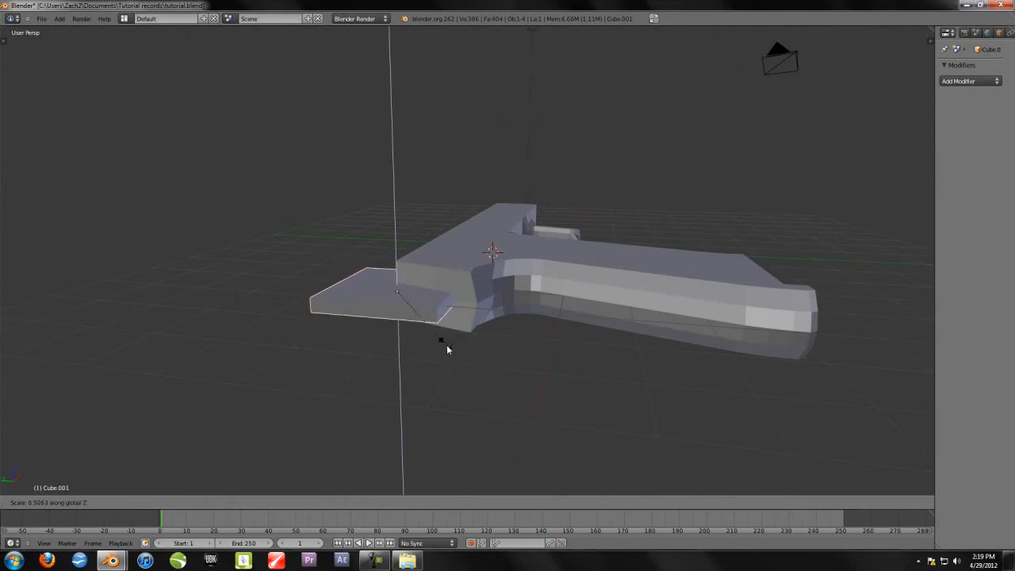
pyautogui.click(487, 382)
# - In top view, select the cube's upper-edge vertices in Edit Mode and lower them about 0.35 along Y
pyautogui.moveTo(475, 393); pyautogui.dragTo(355, 462, button='middle')
pyautogui.press('KP_7')
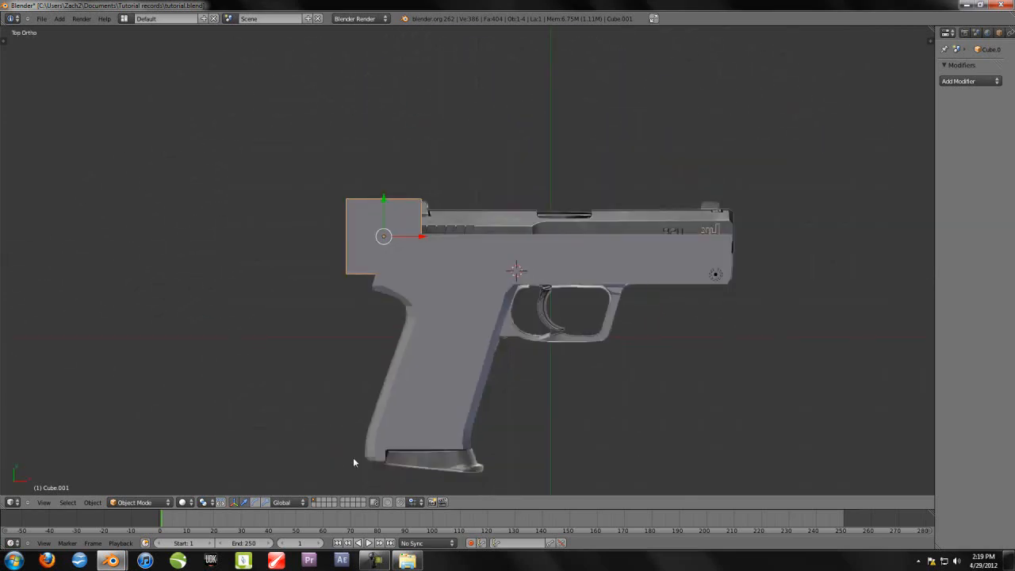
pyautogui.scroll(4, 354, 458)
pyautogui.press('Tab')
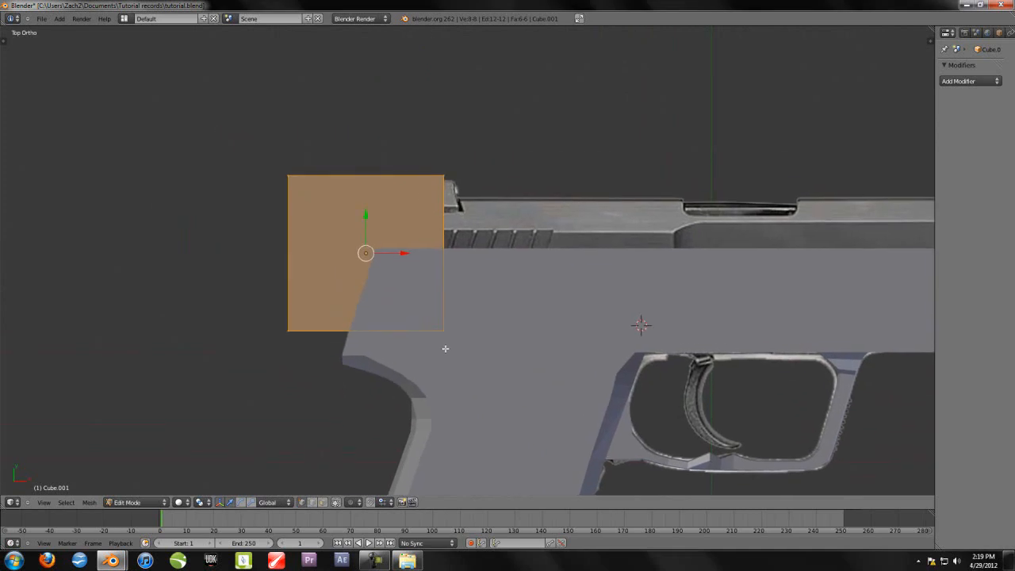
pyautogui.scroll(3, 445, 348)
pyautogui.press('a')
pyautogui.press('b')
pyautogui.moveTo(104, 98); pyautogui.dragTo(461, 157)
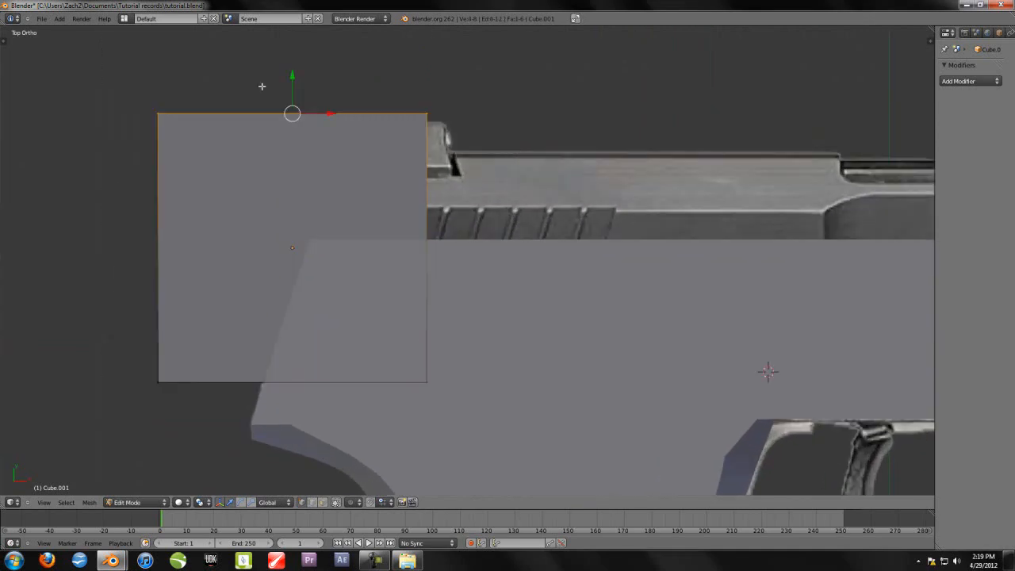
pyautogui.moveTo(291, 77); pyautogui.dragTo(295, 143)
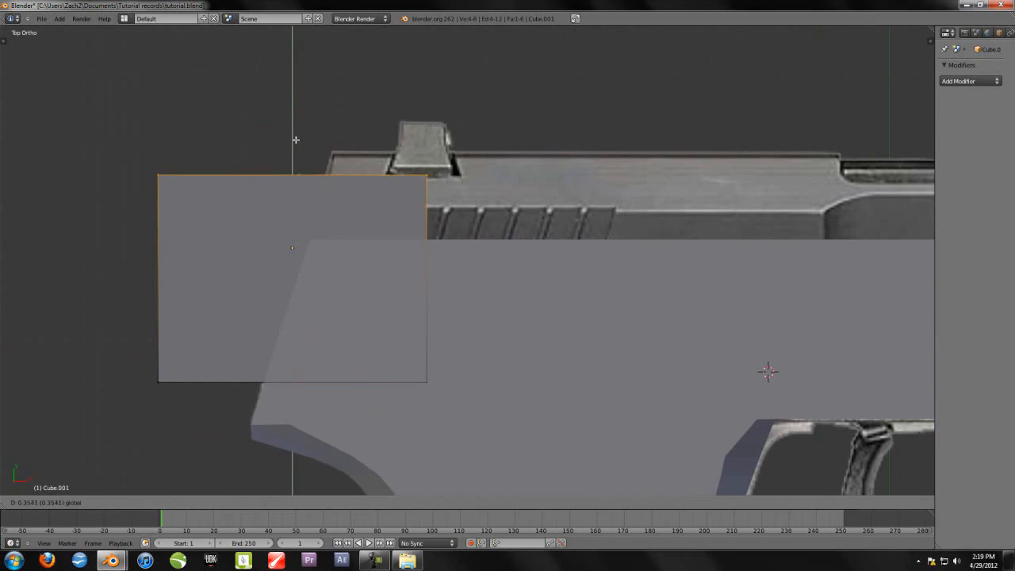
pyautogui.moveTo(295, 139); pyautogui.dragTo(295, 139)
pyautogui.press('Tab')
# - Widen the properties area and rename the cube at the frame's rear as Hammer_cut
pyautogui.moveTo(294, 280); pyautogui.dragTo(511, 342, button='middle')
pyautogui.press('KP_5')
pyautogui.scroll(-2, 541, 281)
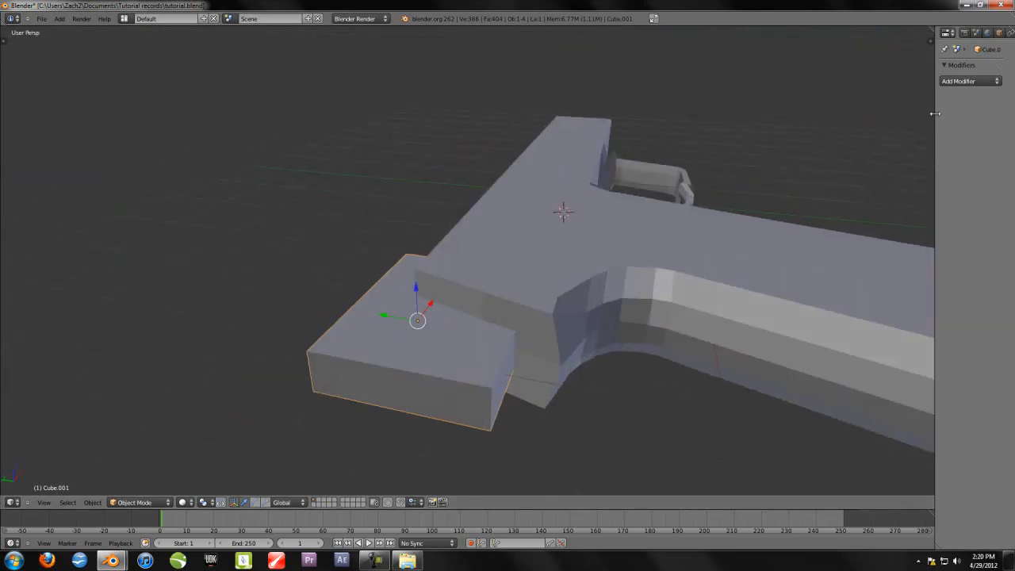
pyautogui.moveTo(936, 112); pyautogui.dragTo(827, 113)
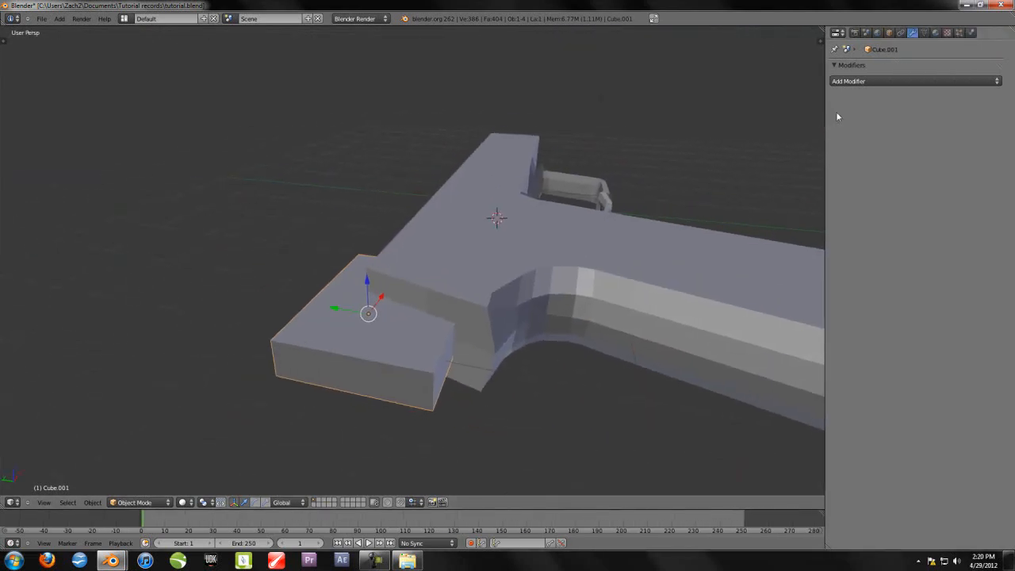
pyautogui.click(890, 33)
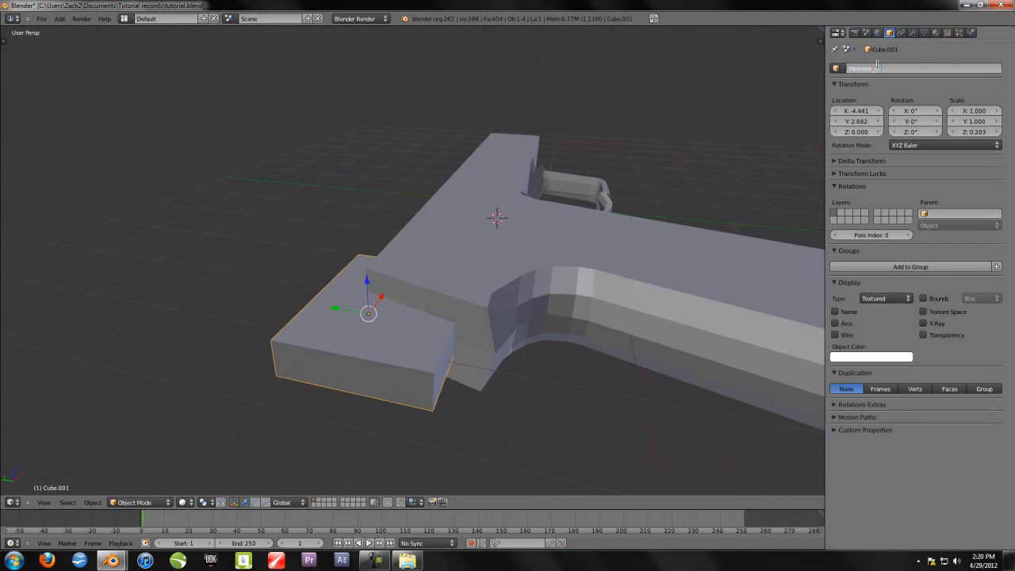
pyautogui.press('Return')
pyautogui.moveTo(500, 210); pyautogui.dragTo(511, 212, button='middle')
pyautogui.scroll(-3, 511, 211)
pyautogui.scroll(3, 507, 209)
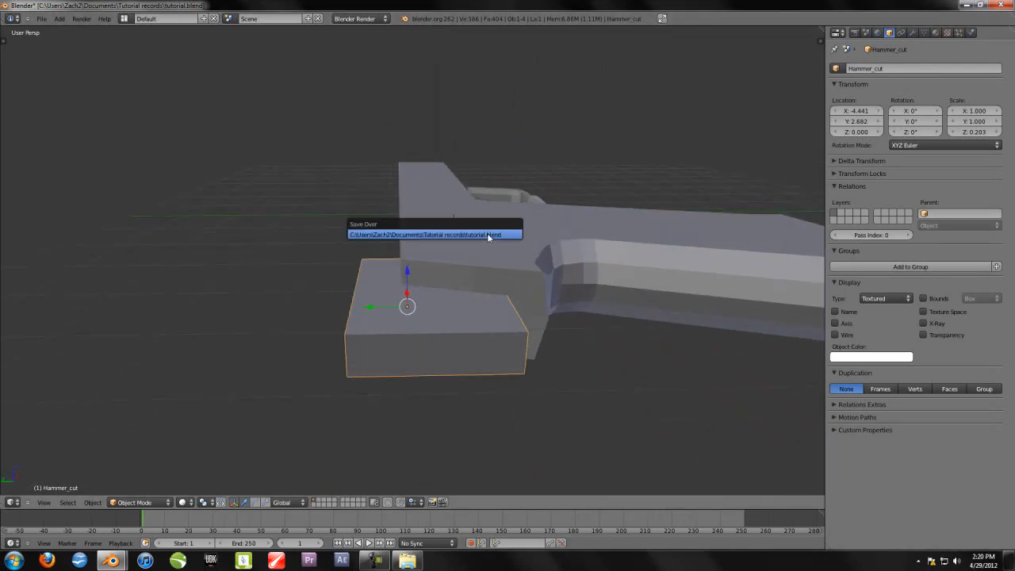
# - Select the pistol frame and show its modifier settings, with the Hammer_cut block in view at the rear
pyautogui.rightClick(586, 226)
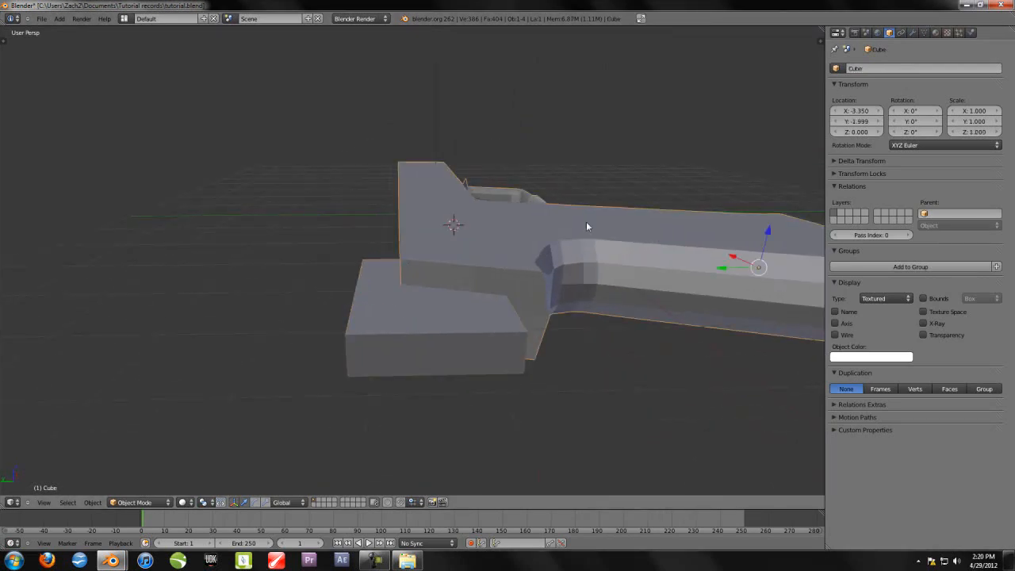
pyautogui.click(913, 33)
pyautogui.moveTo(646, 210); pyautogui.dragTo(580, 222, button='middle')
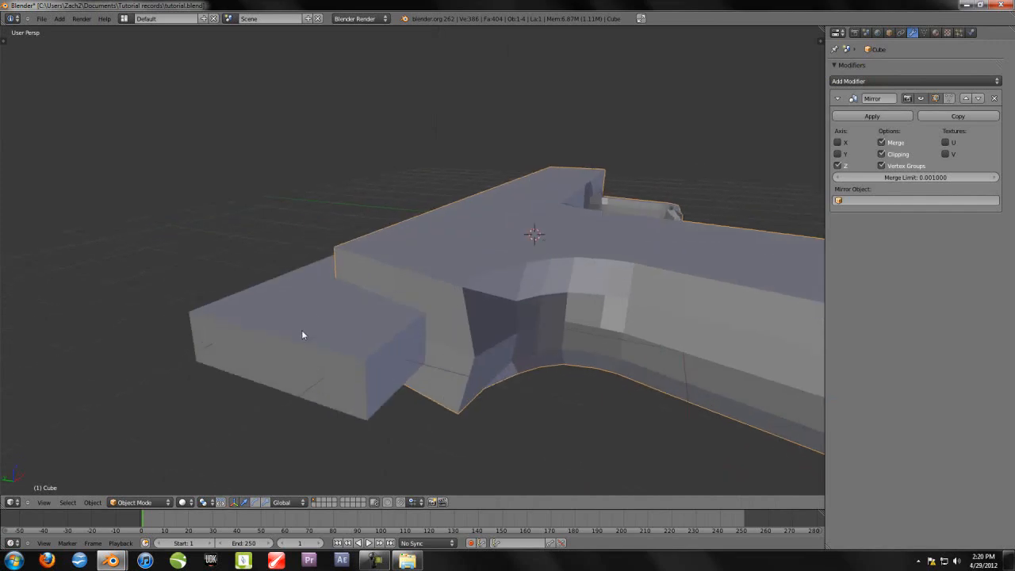
pyautogui.moveTo(306, 332); pyautogui.dragTo(333, 328, button='middle')
pyautogui.moveTo(535, 239); pyautogui.dragTo(516, 275, button='middle')
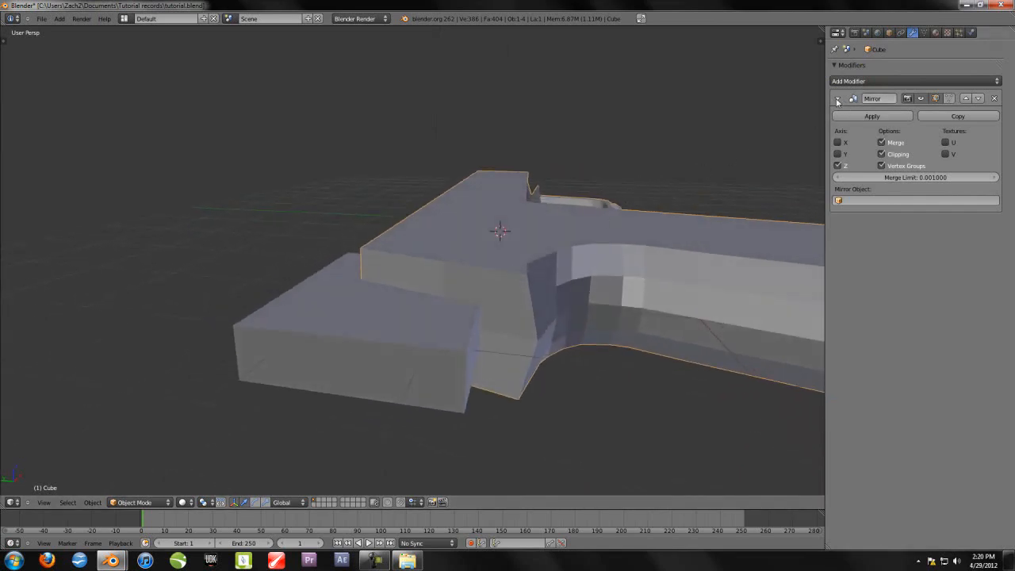
pyautogui.click(865, 82)
pyautogui.click(790, 116)
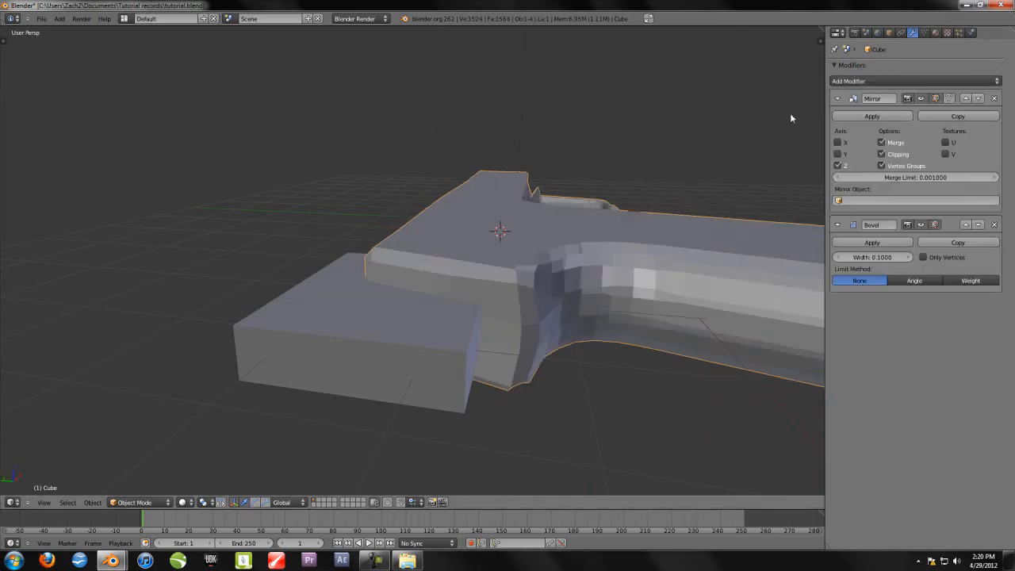
pyautogui.click(995, 225)
# - Add a Boolean modifier to the frame and set its operation to Difference
pyautogui.click(888, 82)
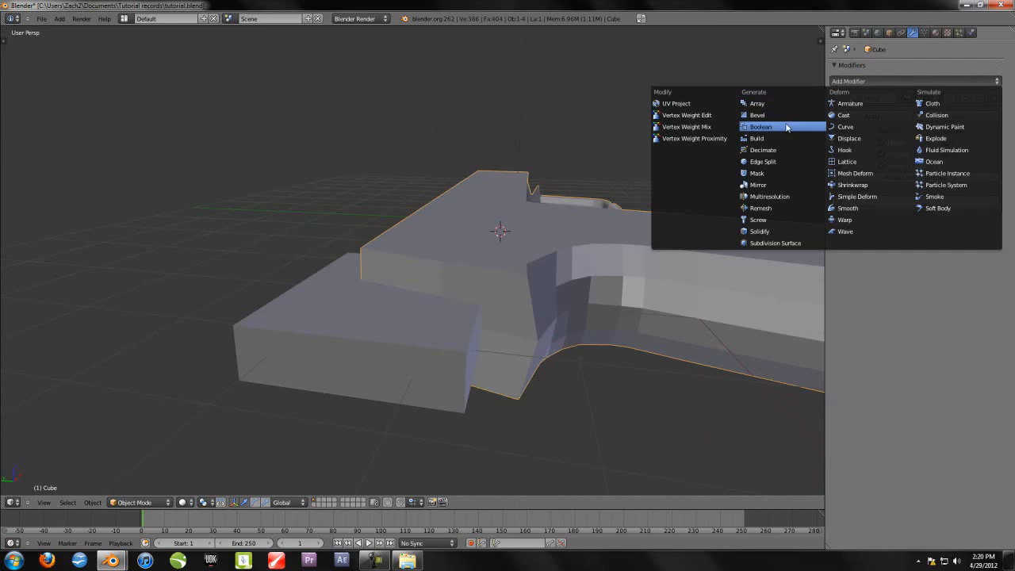
pyautogui.click(785, 127)
pyautogui.click(932, 81)
pyautogui.click(923, 82)
pyautogui.press('z')
pyautogui.moveTo(487, 261); pyautogui.dragTo(730, 262, button='middle')
pyautogui.press('z')
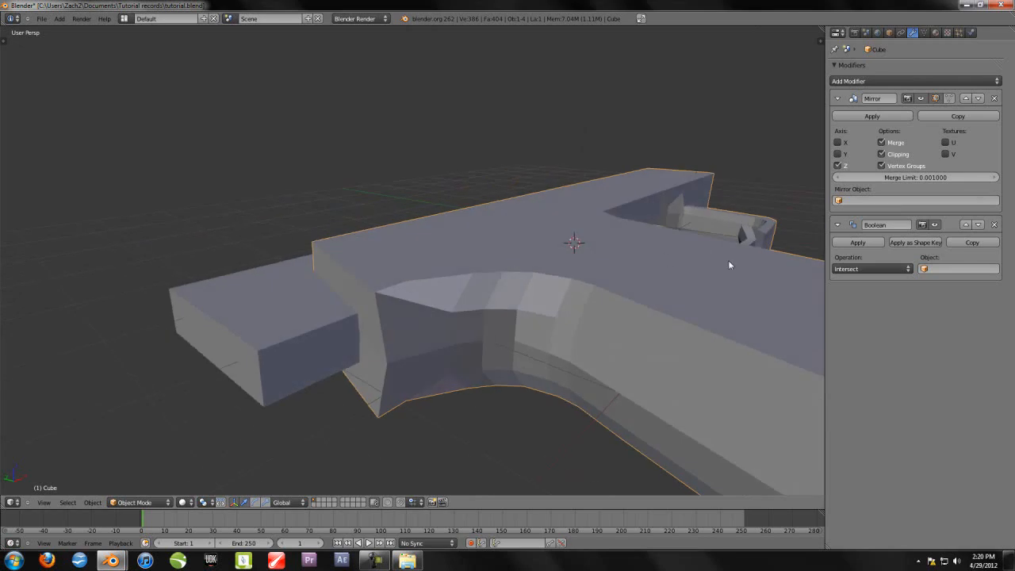
pyautogui.click(859, 269)
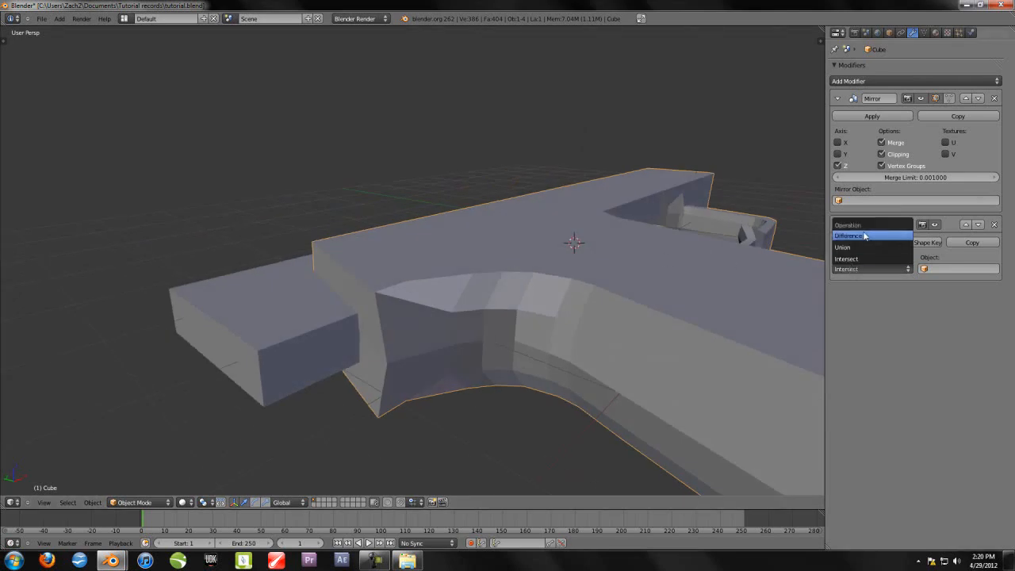
pyautogui.click(847, 235)
pyautogui.moveTo(523, 252); pyautogui.dragTo(727, 267, button='middle')
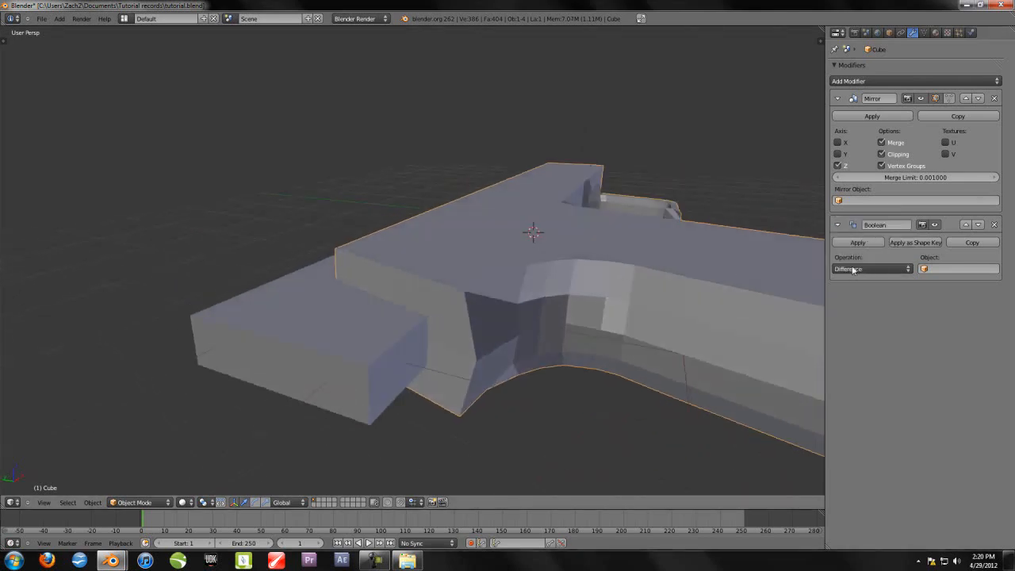
pyautogui.click(940, 269)
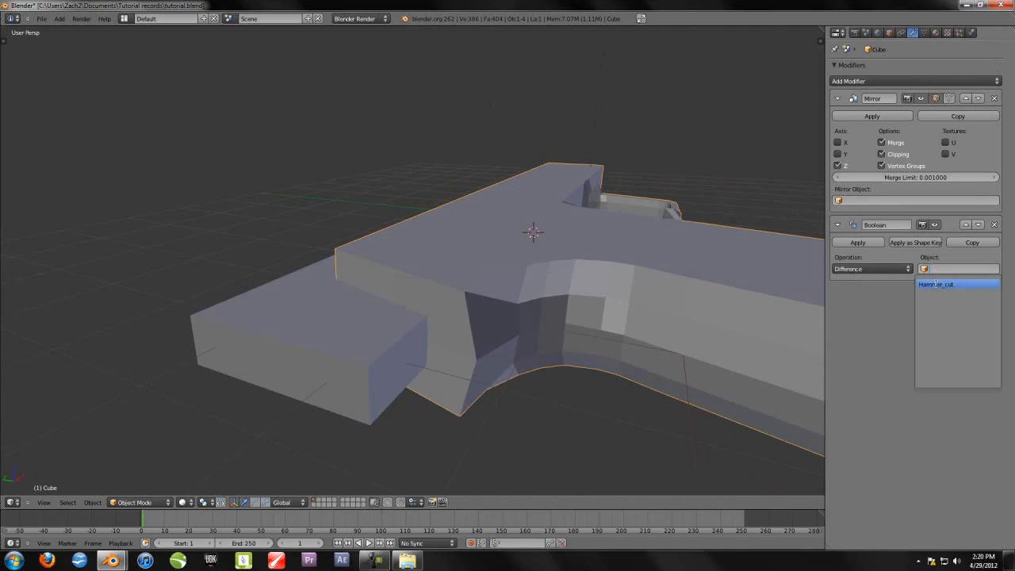
pyautogui.click(936, 284)
pyautogui.hotkey('ctrl', 'z')
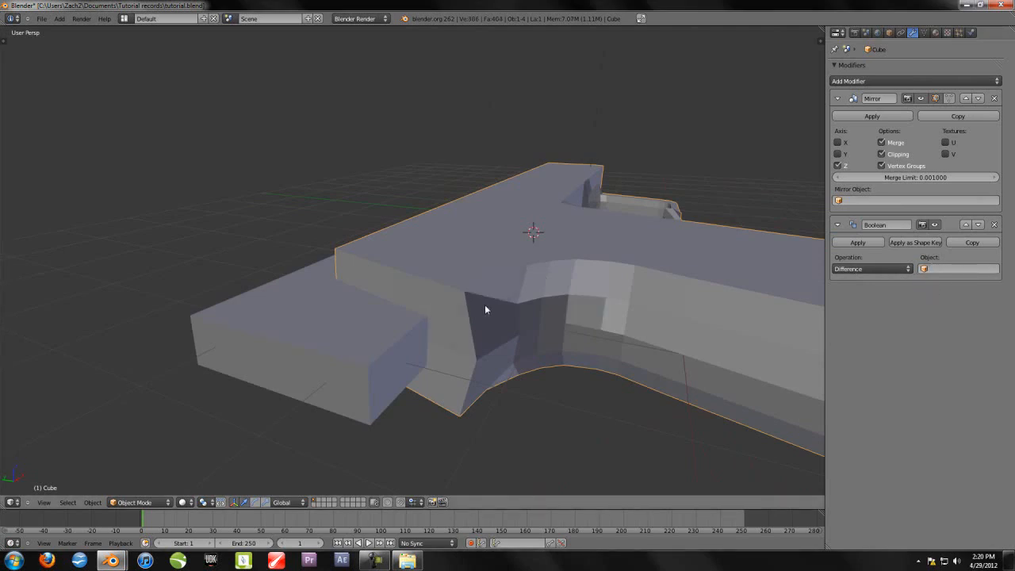
pyautogui.click(947, 271)
pyautogui.click(936, 284)
pyautogui.moveTo(785, 279); pyautogui.dragTo(519, 290, button='middle')
pyautogui.hotkey('ctrl', 'z')
# - Set Hammer_cut as the frame's Boolean object and apply the frame's Mirror modifier
pyautogui.click(957, 270)
pyautogui.click(938, 284)
pyautogui.moveTo(310, 309)
pyautogui.mouseDown(button='middle')
pyautogui.moveTo(429, 304)
pyautogui.moveTo(417, 306)
pyautogui.moveTo(426, 321)
pyautogui.moveTo(515, 258)
pyautogui.moveTo(591, 228)
pyautogui.moveTo(532, 283)
pyautogui.moveTo(748, 186)
pyautogui.moveTo(549, 317)
pyautogui.moveTo(404, 387)
pyautogui.mouseUp(button='middle')
pyautogui.press('Tab')
pyautogui.press('Tab')
pyautogui.press('z')
pyautogui.click(871, 116)
# - Select the Hammer_cut block and move it along X to adjust its overlap with the frame's rear in wireframe
pyautogui.rightClick(379, 435)
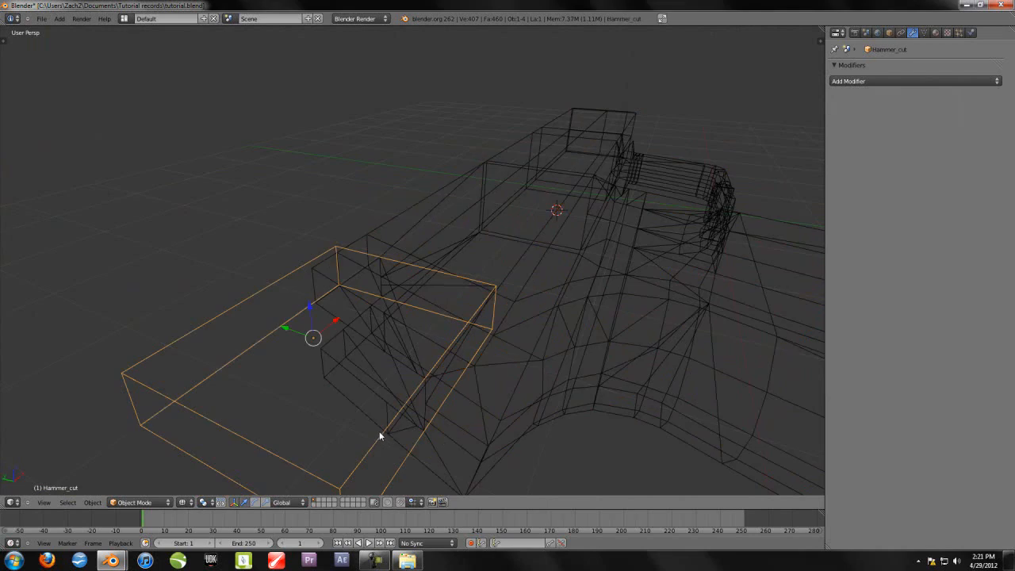
pyautogui.press('z')
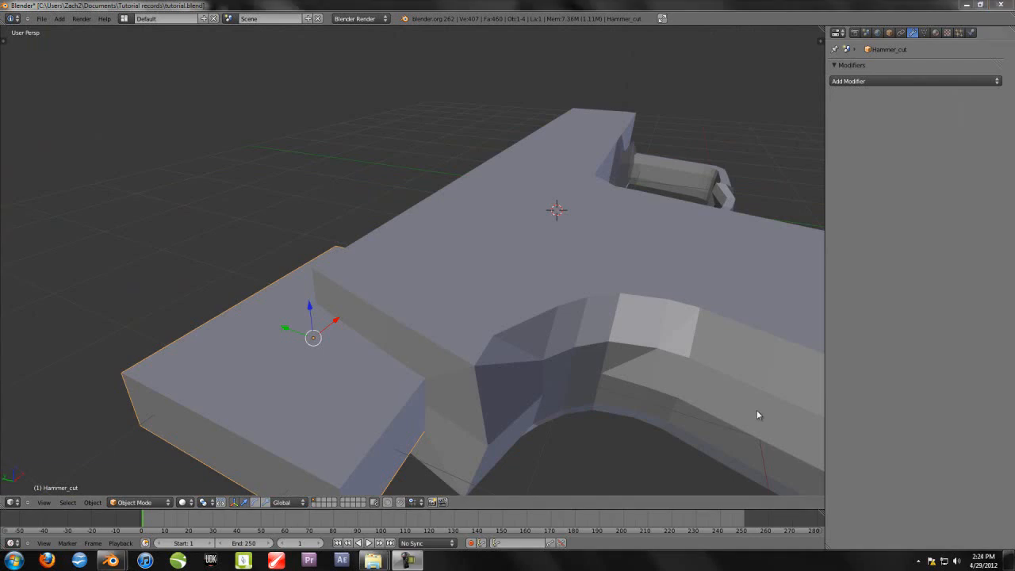
pyautogui.moveTo(444, 311); pyautogui.dragTo(492, 277, button='middle')
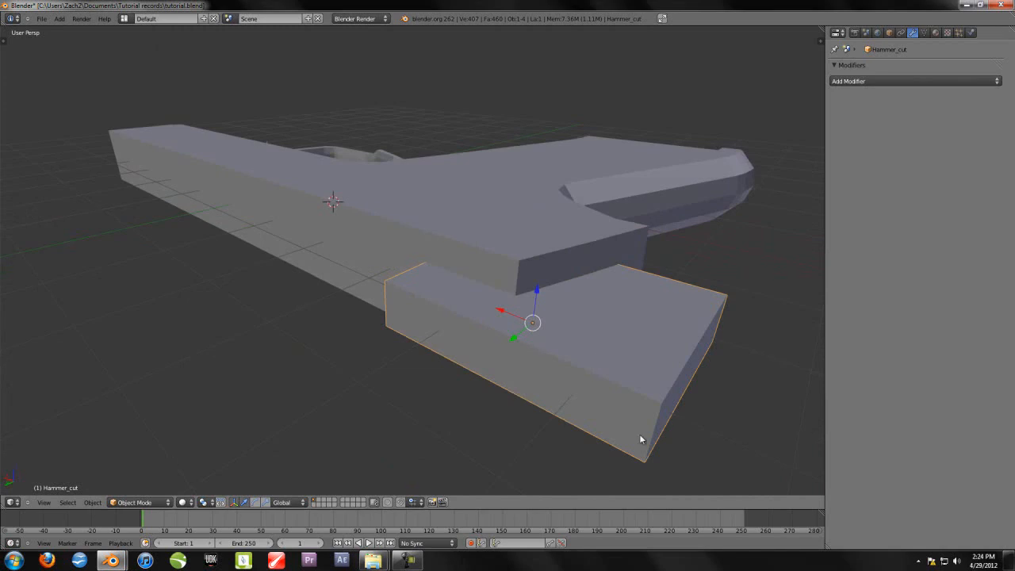
pyautogui.moveTo(505, 315); pyautogui.dragTo(641, 415, button='middle')
pyautogui.moveTo(356, 392); pyautogui.dragTo(386, 357, button='middle')
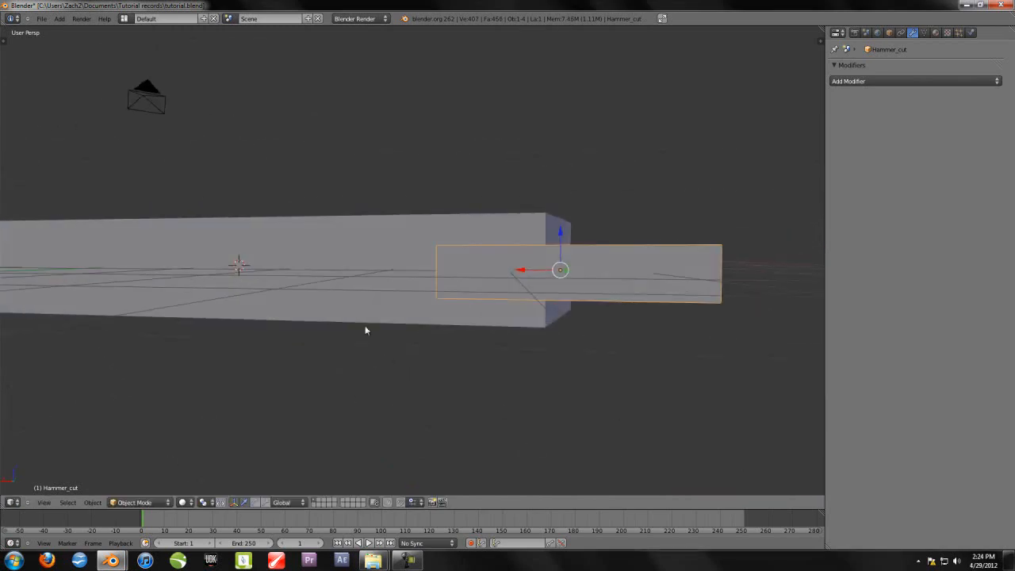
pyautogui.rightClick(347, 295)
pyautogui.moveTo(347, 295)
pyautogui.mouseDown(button='middle')
pyautogui.moveTo(385, 412)
pyautogui.moveTo(324, 384)
pyautogui.moveTo(482, 262)
pyautogui.mouseUp(button='middle')
pyautogui.press('z')
pyautogui.rightClick(593, 216)
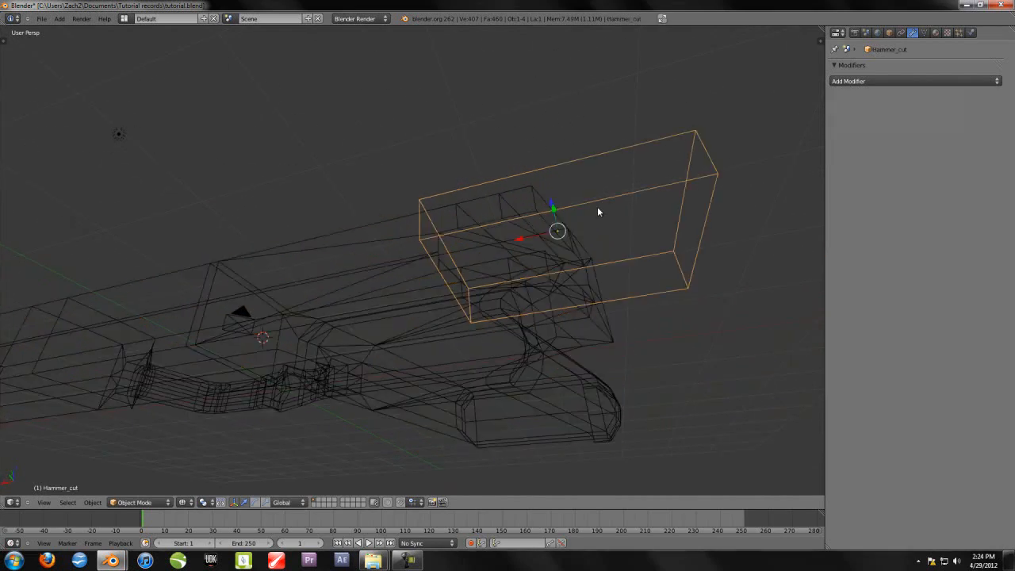
pyautogui.press('g')
pyautogui.press('x')
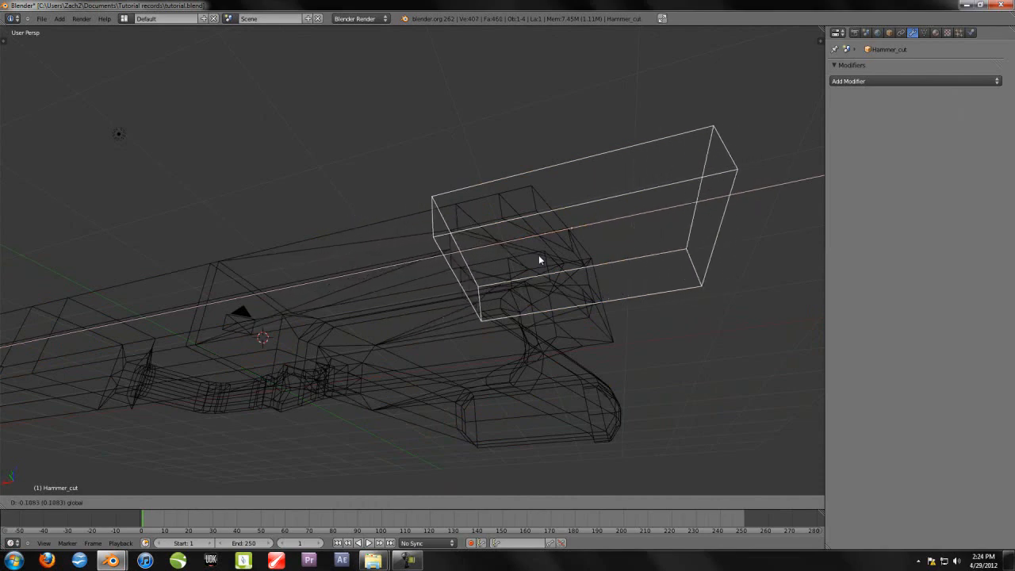
pyautogui.click(511, 262)
# - Fine-tune Hammer_cut's X position from another angle to set the depth of the hammer recess
pyautogui.moveTo(463, 306); pyautogui.dragTo(394, 379, button='middle')
pyautogui.moveTo(433, 315); pyautogui.dragTo(511, 321, button='middle')
pyautogui.press('g')
pyautogui.press('x')
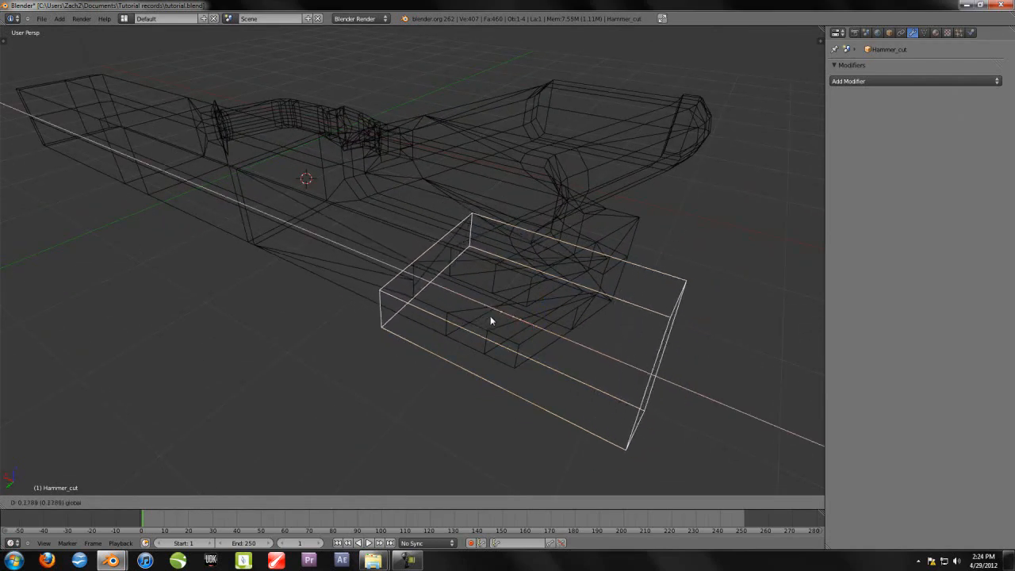
pyautogui.click(431, 326)
pyautogui.moveTo(431, 327); pyautogui.dragTo(533, 231, button='middle')
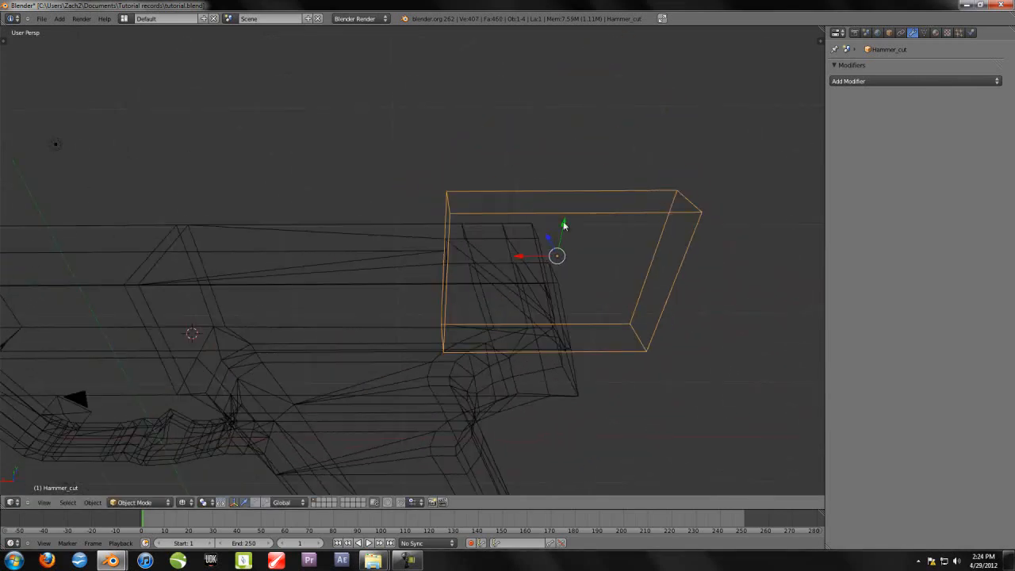
# - Select the frame and apply its Boolean modifier to cut the hammer recess into the mesh
pyautogui.rightClick(344, 287)
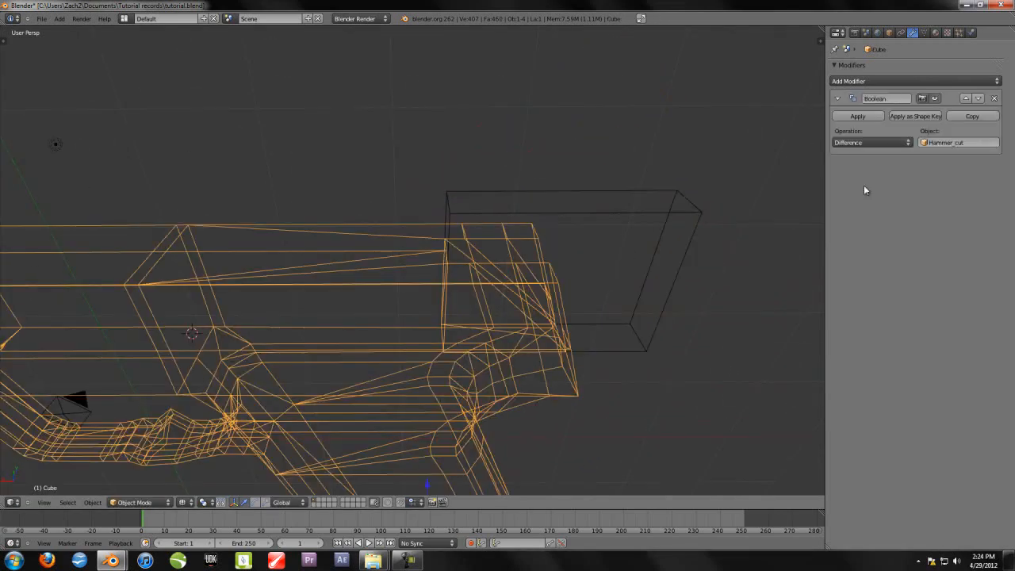
pyautogui.click(862, 120)
pyautogui.moveTo(597, 231); pyautogui.dragTo(578, 192, button='middle')
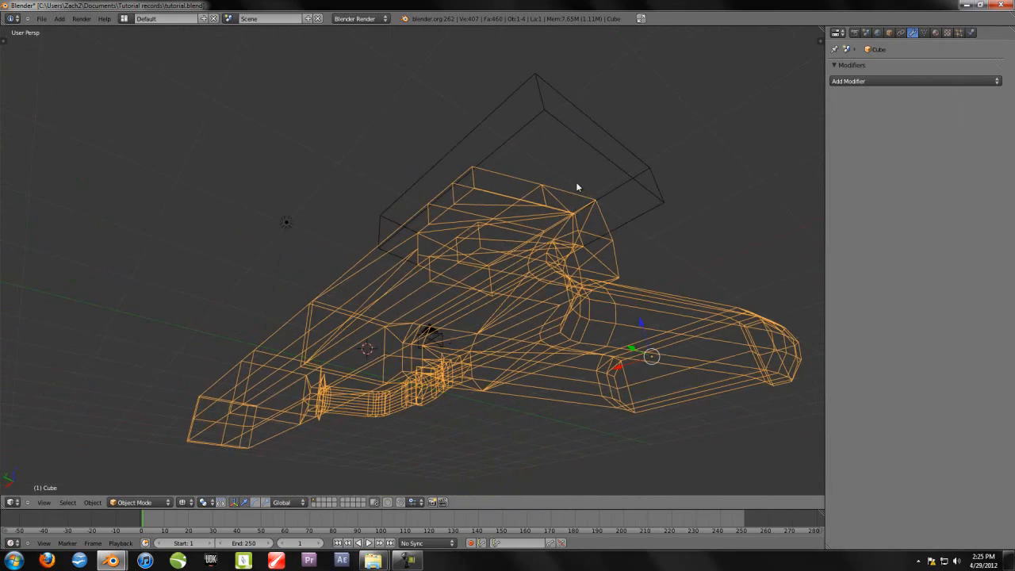
# - Move the Hammer_cut block to another layer so that it no longer covers the frame's rear
pyautogui.rightClick(596, 160)
pyautogui.moveTo(516, 224); pyautogui.dragTo(480, 309, button='middle')
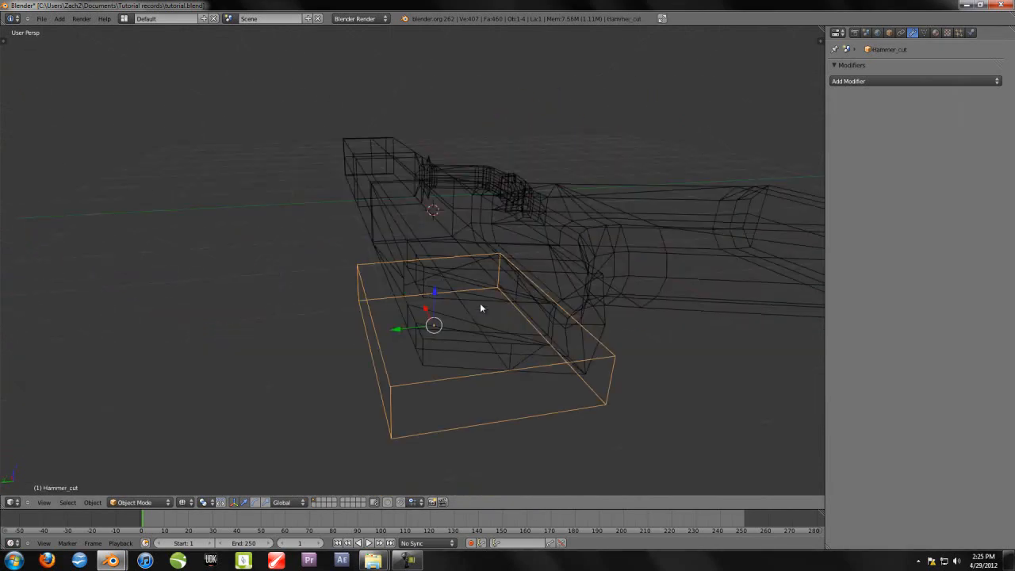
pyautogui.press('x')
pyautogui.click(565, 327)
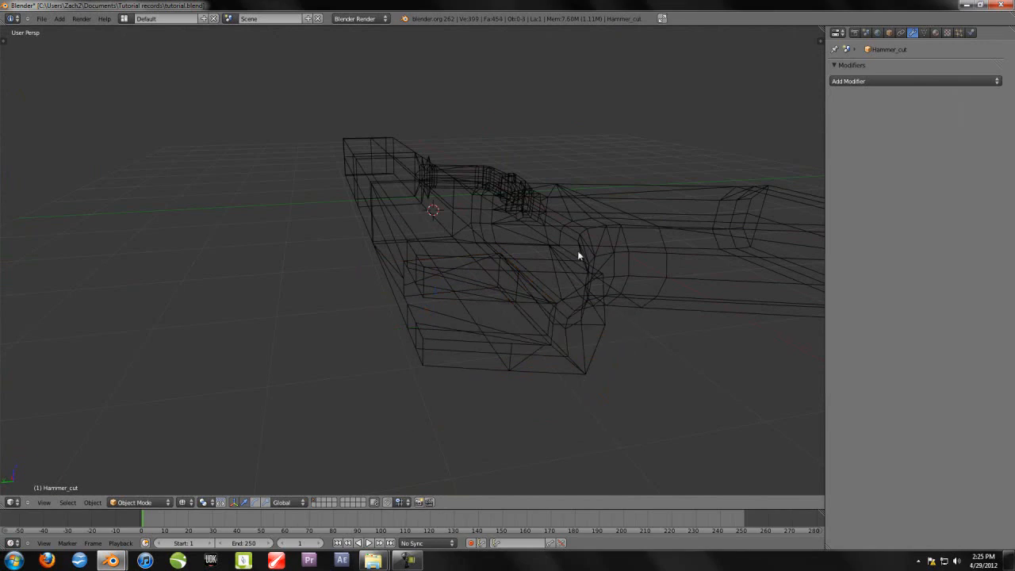
pyautogui.press('m')
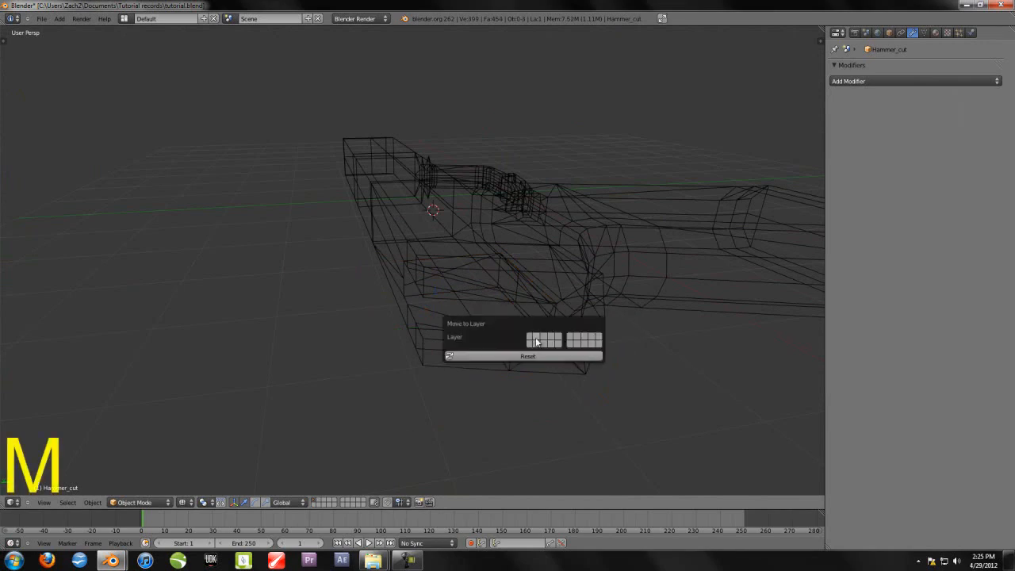
pyautogui.moveTo(503, 310)
pyautogui.mouseDown(button='middle')
pyautogui.moveTo(466, 350)
pyautogui.moveTo(530, 298)
pyautogui.moveTo(603, 262)
pyautogui.mouseUp(button='middle')
# - Select the frame and examine the hammer recess at its rear in solid shading from several angles
pyautogui.rightClick(484, 319)
pyautogui.press('z')
pyautogui.scroll(-2, 589, 277)
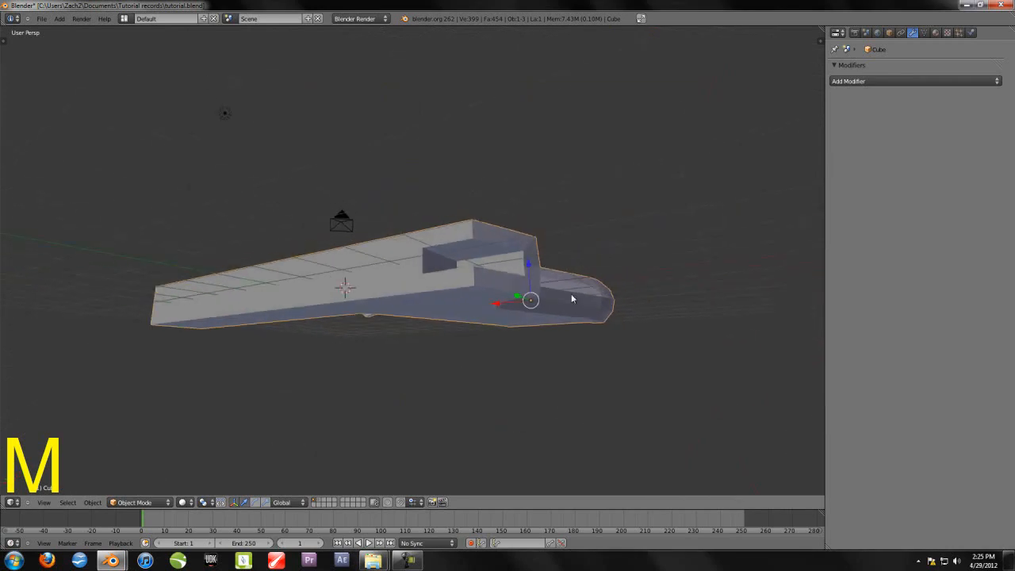
pyautogui.press('KP_5')
pyautogui.press('KP_5')
pyautogui.moveTo(398, 295); pyautogui.dragTo(570, 271, button='middle')
pyautogui.press('Tab')
pyautogui.press('Tab')
pyautogui.moveTo(341, 372)
pyautogui.mouseDown(button='middle')
pyautogui.moveTo(370, 324)
pyautogui.moveTo(421, 288)
pyautogui.moveTo(344, 381)
pyautogui.moveTo(294, 262)
pyautogui.moveTo(494, 399)
pyautogui.moveTo(260, 420)
pyautogui.moveTo(475, 176)
pyautogui.mouseUp(button='middle')
# - In top view, open the frame mesh in Edit Mode against the pistol reference image
pyautogui.press('KP_7')
pyautogui.scroll(-2, 476, 177)
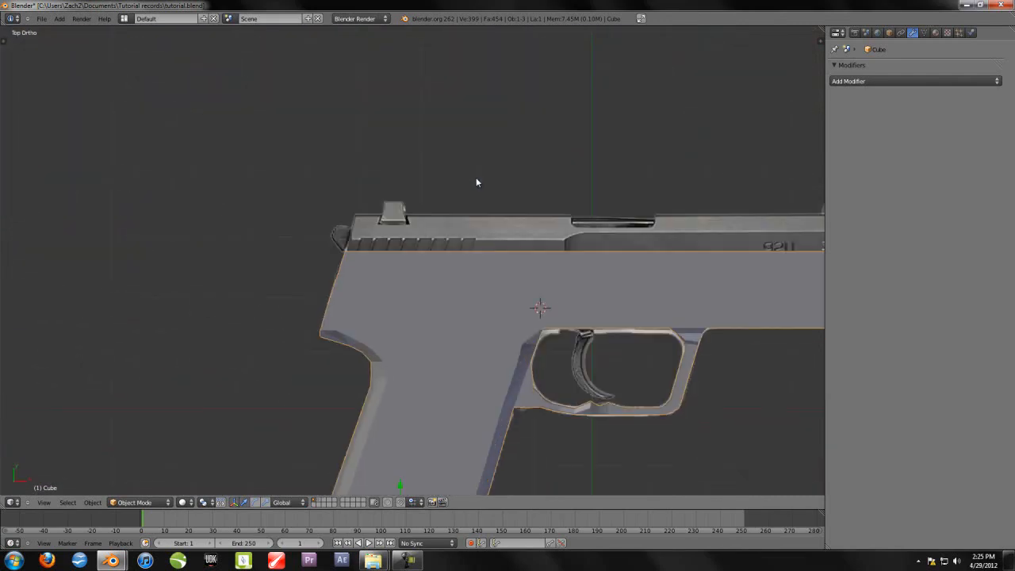
pyautogui.press('Tab')
pyautogui.scroll(3, 469, 213)
pyautogui.scroll(-3, 464, 260)
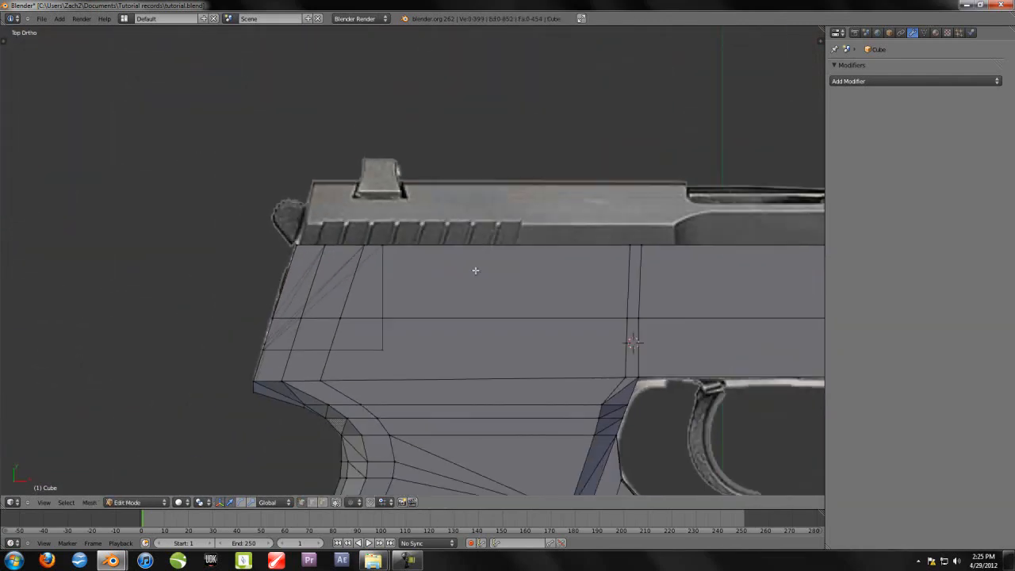
pyautogui.scroll(-4, 249, 315)
pyautogui.press('b')
pyautogui.moveTo(280, 225); pyautogui.dragTo(708, 267)
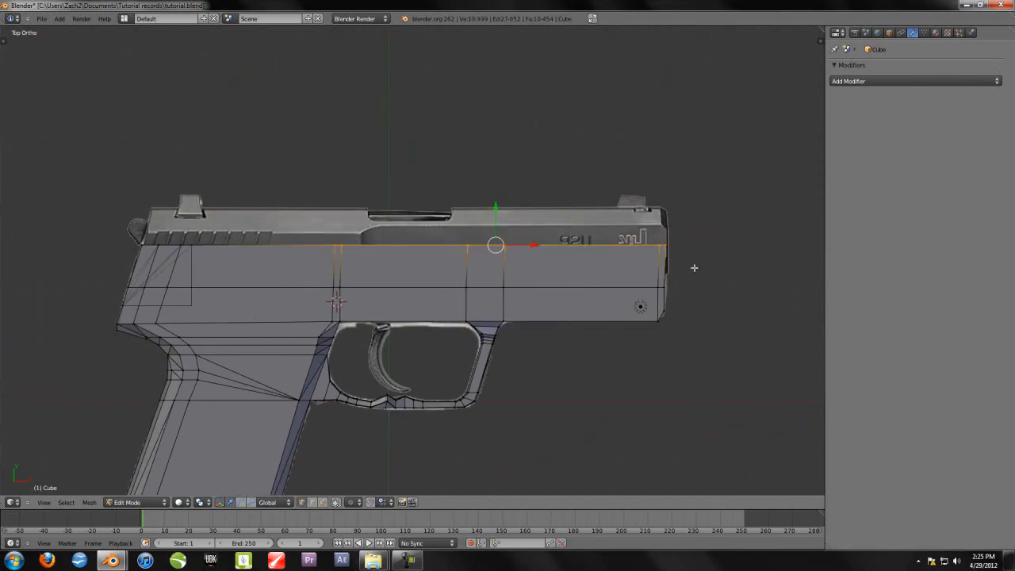
pyautogui.scroll(3, 698, 269)
pyautogui.scroll(-1, 694, 269)
pyautogui.keyDown('shift'); pyautogui.moveTo(687, 308); pyautogui.dragTo(347, 314, button='middle'); pyautogui.keyUp('shift')
pyautogui.scroll(4, 346, 314)
pyautogui.press('a')
# - Straighten the vertex column just behind the frame's front end by scaling it to 0 along X, and shift it about -0.025 along X
pyautogui.press('b')
pyautogui.moveTo(389, 192); pyautogui.dragTo(446, 475)
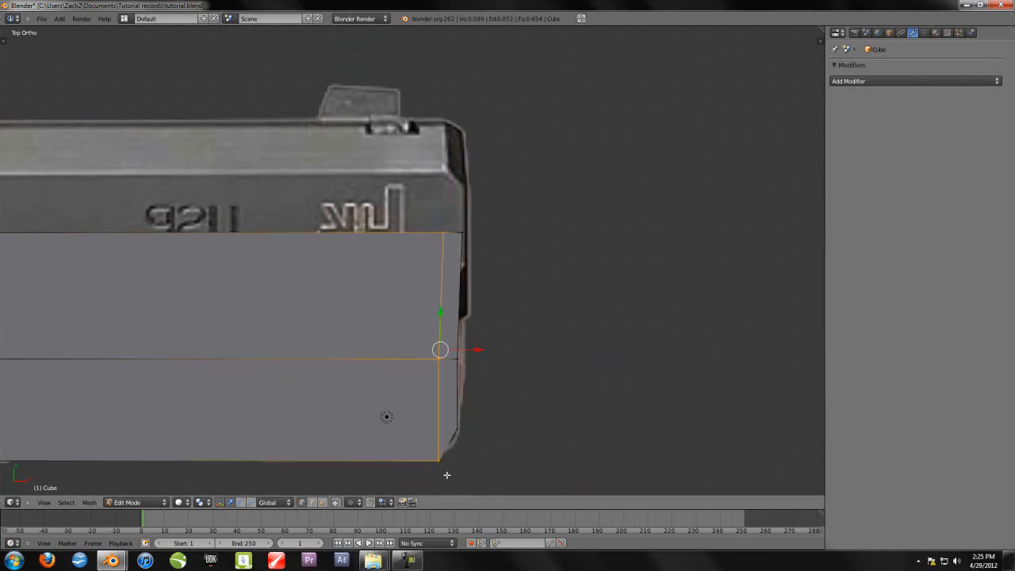
pyautogui.press('s')
pyautogui.press('x')
pyautogui.press('0')
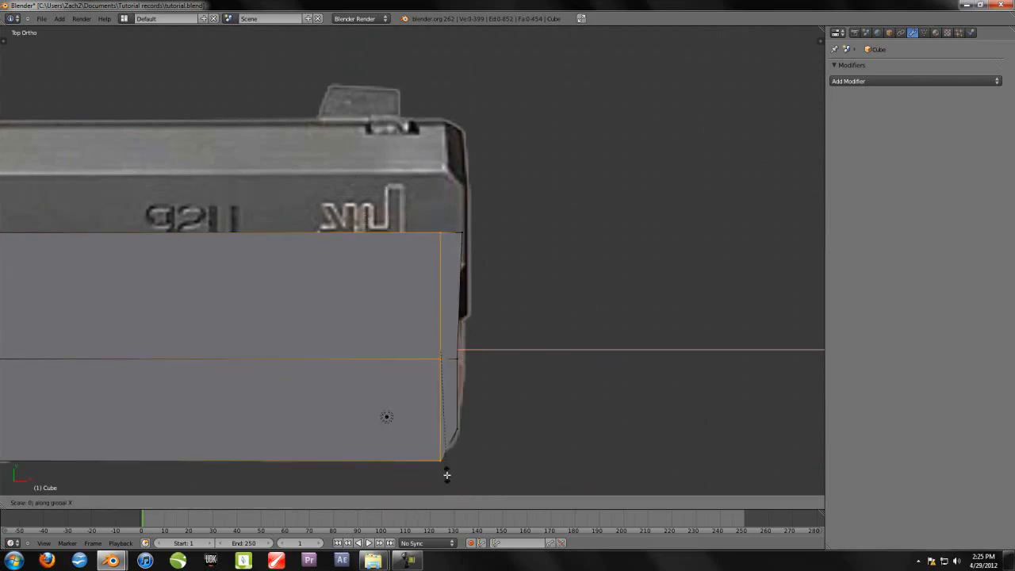
pyautogui.press('Return')
pyautogui.moveTo(480, 348); pyautogui.dragTo(471, 347)
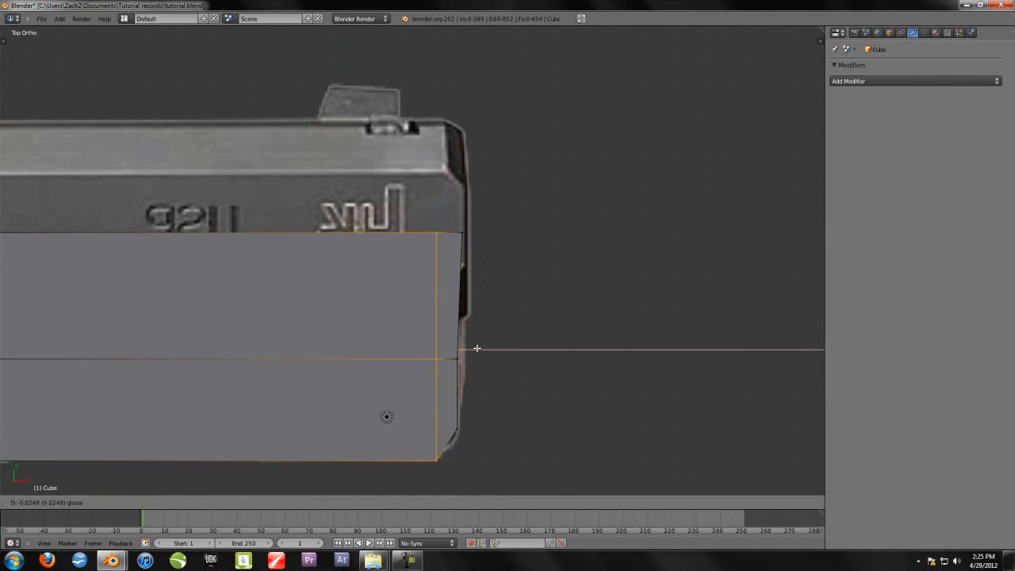
pyautogui.click(478, 348)
# - Straighten the frame's front-end vertices by scaling them to 0 along X, nudge them along X to the reference, and leave Edit Mode
pyautogui.press('a')
pyautogui.press('b')
pyautogui.moveTo(457, 219); pyautogui.dragTo(520, 449)
pyautogui.press('s')
pyautogui.press('x')
pyautogui.press('0')
pyautogui.press('Return')
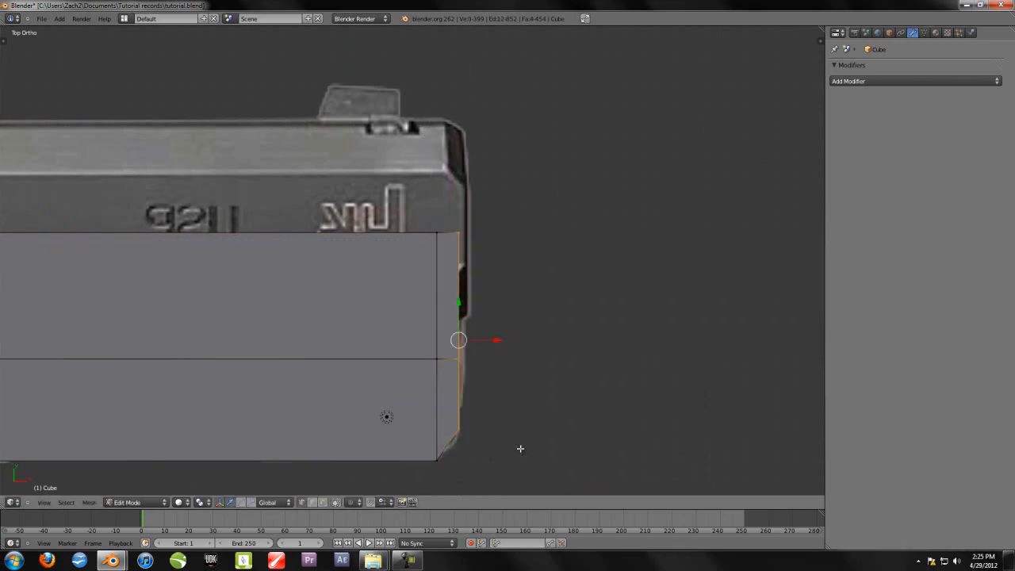
pyautogui.moveTo(499, 342); pyautogui.dragTo(501, 341)
pyautogui.press('Tab')
# - In Edit Mode, select the vertex column above the trigger guard's inner front corner and flatten it along X
pyautogui.scroll(-2, 319, 366)
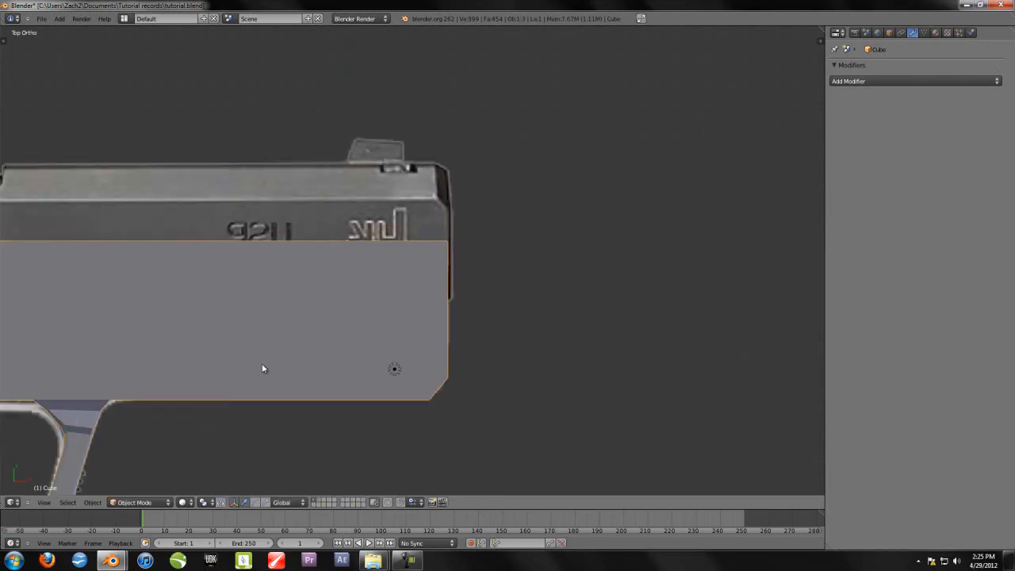
pyautogui.keyDown('shift'); pyautogui.moveTo(271, 367); pyautogui.dragTo(651, 363, button='middle'); pyautogui.keyUp('shift')
pyautogui.press('Tab')
pyautogui.scroll(1, 378, 374)
pyautogui.keyDown('shift'); pyautogui.moveTo(483, 377); pyautogui.dragTo(415, 350, button='middle'); pyautogui.keyUp('shift')
pyautogui.scroll(1, 419, 363)
pyautogui.press('b')
pyautogui.moveTo(313, 233); pyautogui.dragTo(313, 234)
pyautogui.moveTo(308, 163); pyautogui.dragTo(344, 440)
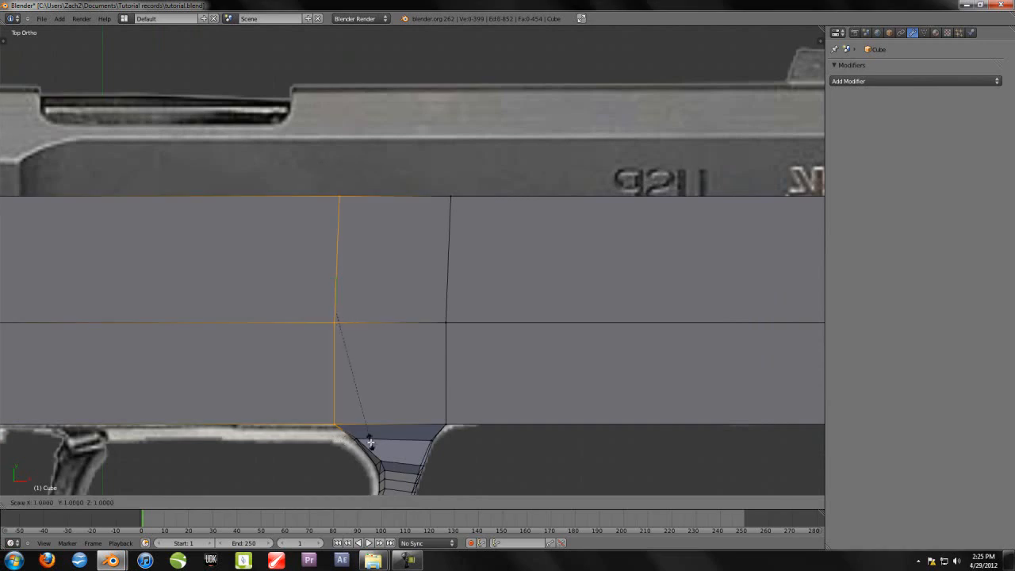
# - Select the vertex column above the trigger guard's outer front edge and scale it to 0 along X
pyautogui.press('a')
pyautogui.press('b')
pyautogui.moveTo(448, 178); pyautogui.dragTo(518, 481)
pyautogui.moveTo(447, 313); pyautogui.dragTo(500, 456)
pyautogui.press('s')
pyautogui.press('x')
pyautogui.press('0')
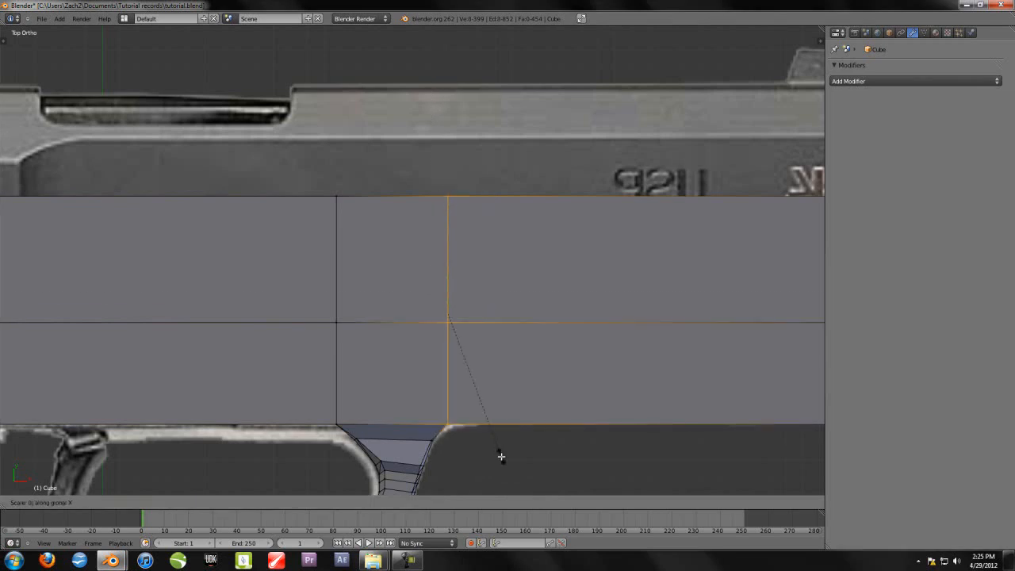
pyautogui.press('Return')
pyautogui.keyDown('shift'); pyautogui.moveTo(175, 340); pyautogui.dragTo(591, 344, button='middle'); pyautogui.keyUp('shift')
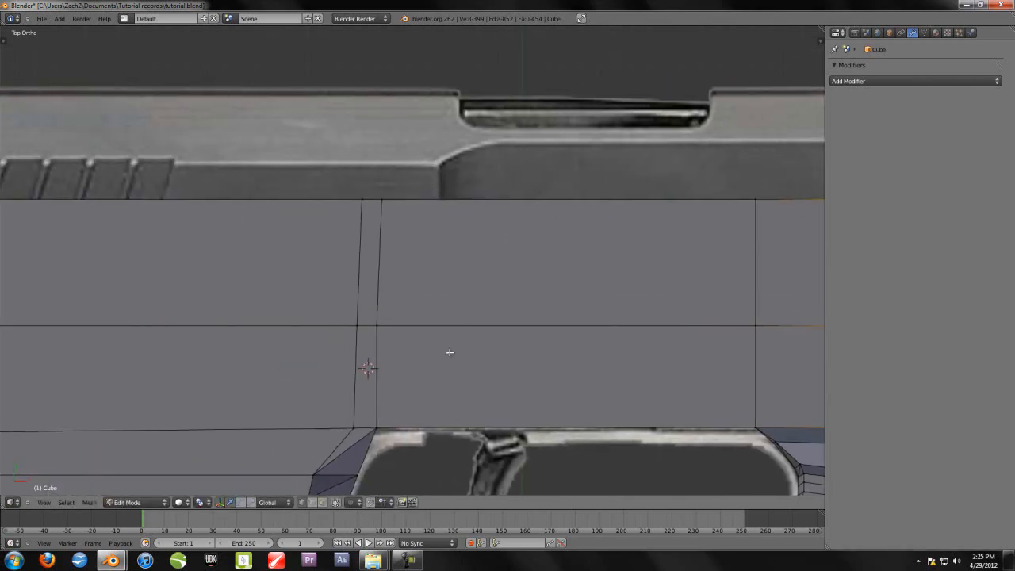
# - Select the vertex column above the trigger guard's inner rear corner and straighten it by scaling along X
pyautogui.press('b')
pyautogui.moveTo(374, 182); pyautogui.dragTo(406, 363)
pyautogui.press('s')
pyautogui.press('x')
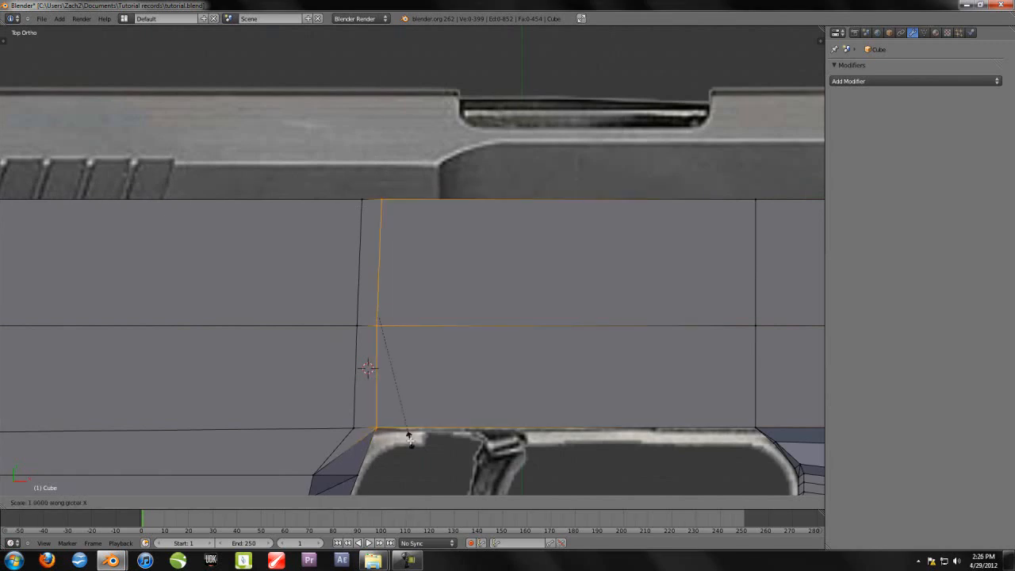
pyautogui.press('Return')
pyautogui.press('a')
# - Scale the vertex column just behind the trigger guard's rear corner to 0 along X and leave Edit Mode
pyautogui.press('b')
pyautogui.moveTo(340, 166); pyautogui.dragTo(360, 438)
pyautogui.press('s')
pyautogui.press('x')
pyautogui.press('0')
pyautogui.press('Return')
pyautogui.scroll(-3, 356, 362)
pyautogui.keyDown('shift'); pyautogui.moveTo(284, 353); pyautogui.dragTo(268, 286, button='middle'); pyautogui.keyUp('shift')
pyautogui.scroll(3, 378, 353)
pyautogui.press('Tab')
# - Add a cube mesh for the slide and move it along Y to the frame's upper side
pyautogui.scroll(-4, 384, 280)
pyautogui.scroll(-1, 395, 212)
pyautogui.press('KP_5')
pyautogui.hotkey('shift', 'a')
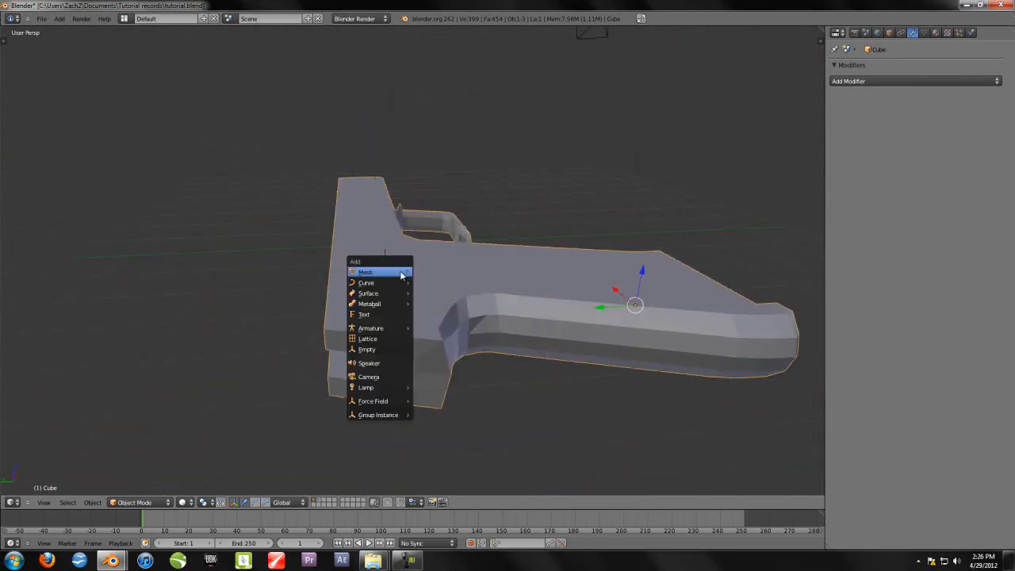
pyautogui.moveTo(401, 274)
pyautogui.click(429, 283)
pyautogui.moveTo(429, 283)
pyautogui.mouseDown(button='middle')
pyautogui.moveTo(415, 292)
pyautogui.moveTo(442, 283)
pyautogui.mouseUp(button='middle')
pyautogui.moveTo(342, 259); pyautogui.dragTo(282, 260)
# - In a wireframe top view, nudge the cube along Y and shift it along X onto the slide's ejection port area
pyautogui.press('KP_7')
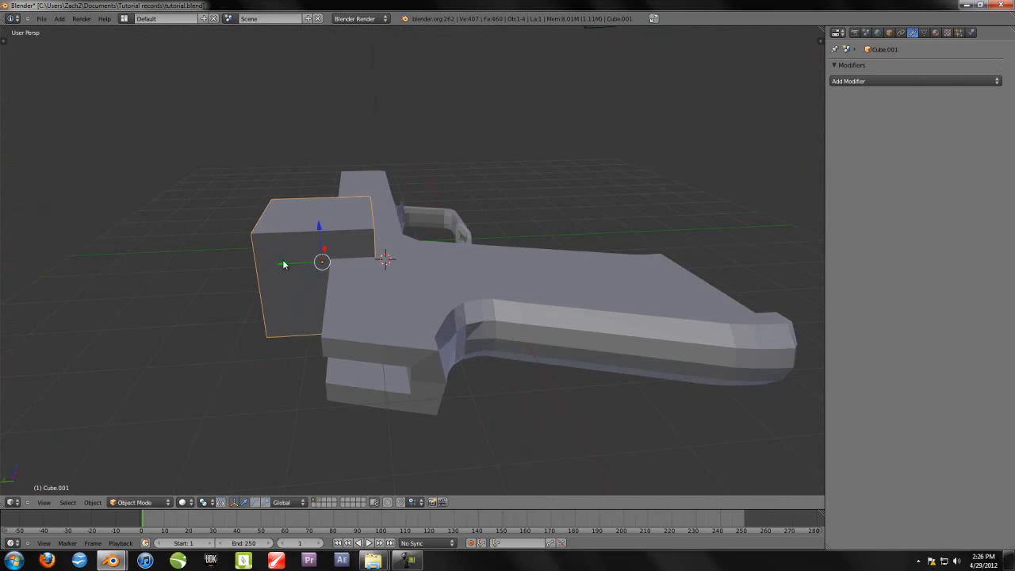
pyautogui.hotkey('alt', 'z')
pyautogui.scroll(4, 282, 259)
pyautogui.keyDown('shift'); pyautogui.scroll(3, 314, 271); pyautogui.keyUp('shift')
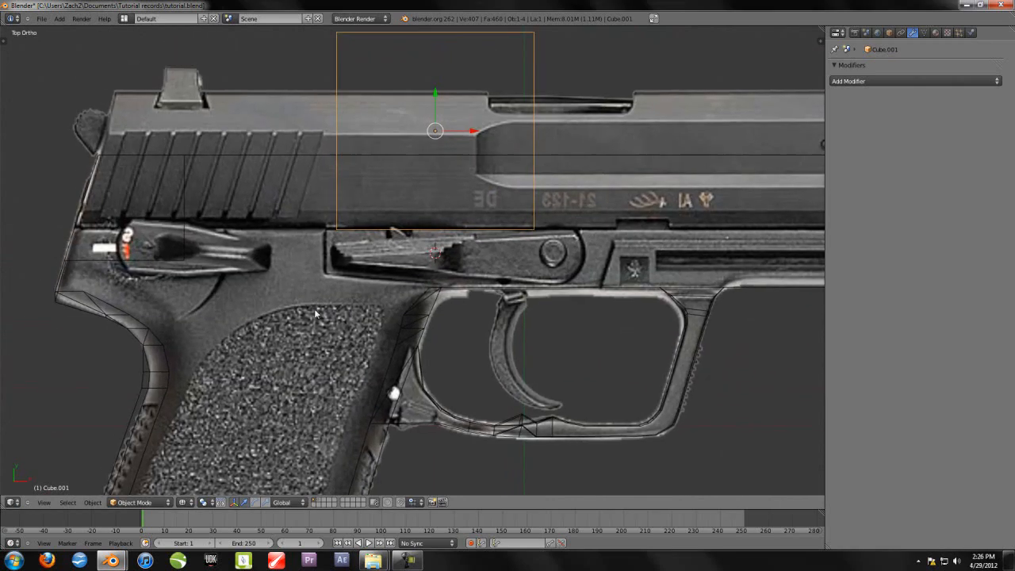
pyautogui.moveTo(441, 109)
pyautogui.mouseDown()
pyautogui.moveTo(435, 102)
pyautogui.moveTo(438, 112)
pyautogui.mouseUp()
pyautogui.scroll(-2, 498, 223)
pyautogui.keyDown('shift'); pyautogui.moveTo(498, 223); pyautogui.dragTo(433, 217, button='middle'); pyautogui.keyUp('shift')
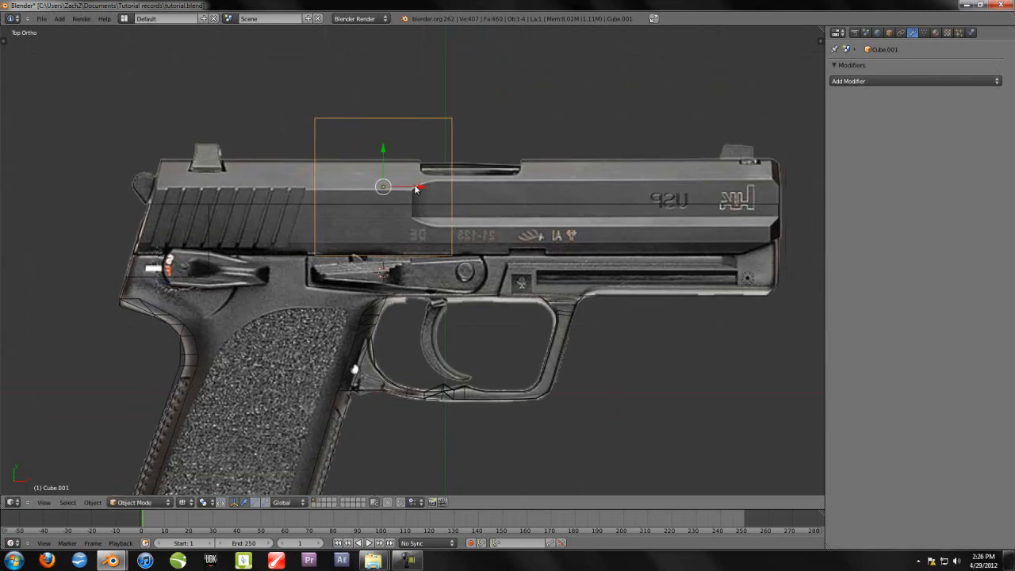
pyautogui.moveTo(419, 191); pyautogui.dragTo(201, 229)
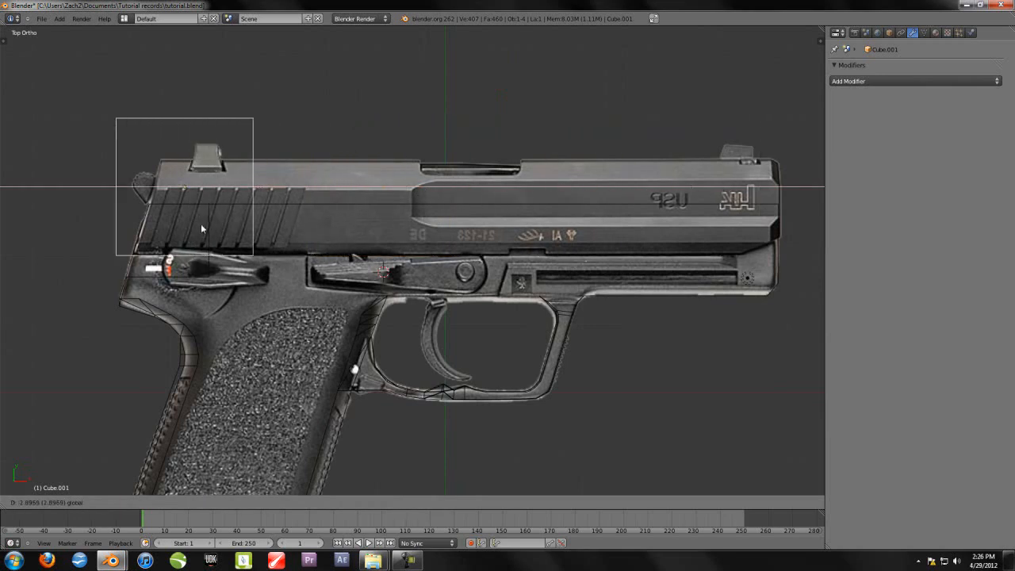
pyautogui.click(492, 236)
# - Lower the cube along Y past the slide's bottom line and move it along X over the slide's rear end
pyautogui.scroll(4, 482, 231)
pyautogui.keyDown('shift'); pyautogui.moveTo(357, 282); pyautogui.dragTo(451, 276, button='middle'); pyautogui.keyUp('shift')
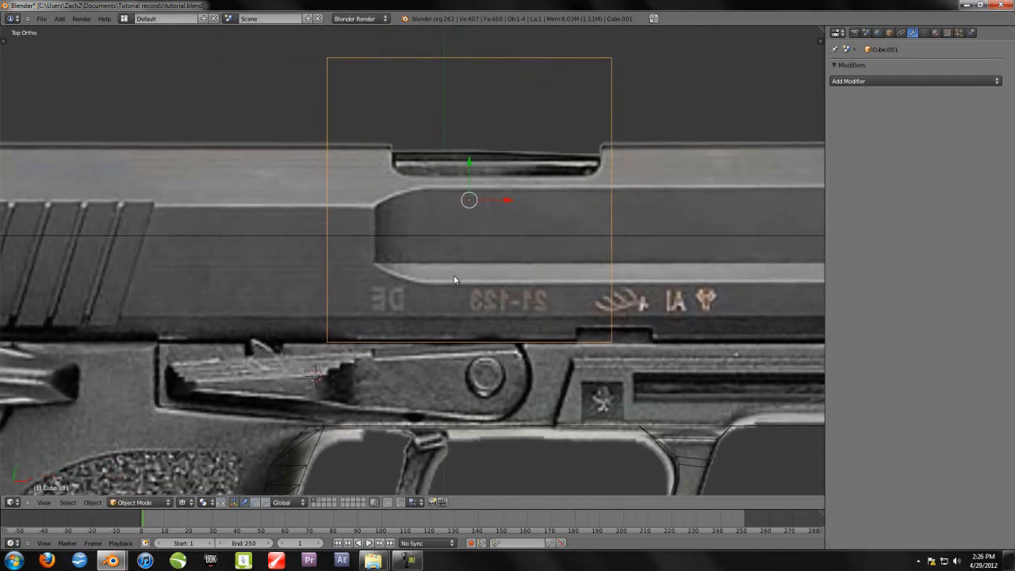
pyautogui.scroll(-2, 464, 249)
pyautogui.moveTo(452, 183); pyautogui.dragTo(459, 213)
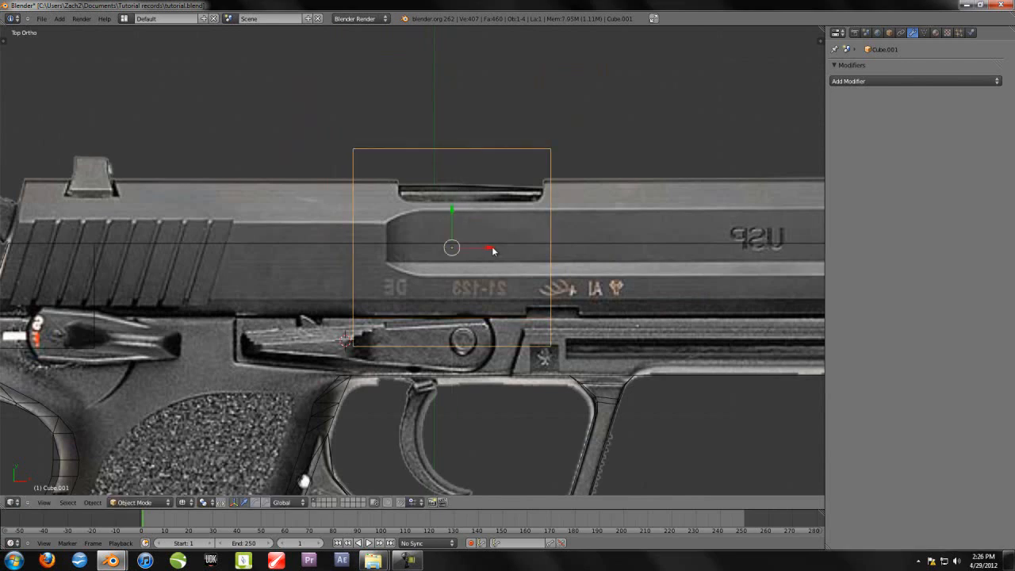
pyautogui.moveTo(492, 251); pyautogui.dragTo(150, 260)
pyautogui.keyDown('shift'); pyautogui.moveTo(150, 260); pyautogui.dragTo(298, 275, button='middle'); pyautogui.keyUp('shift')
pyautogui.scroll(1, 297, 266)
pyautogui.moveTo(278, 204); pyautogui.dragTo(278, 212)
# - In Edit Mode, raise the cube's lower vertices along Y to the line between slide and frame, and leave Edit Mode
pyautogui.press('Tab')
pyautogui.press('a')
pyautogui.moveTo(91, 357); pyautogui.dragTo(432, 401)
pyautogui.moveTo(277, 332); pyautogui.dragTo(276, 289)
pyautogui.press('Tab')
# - Move the cube down along Z to line it up with the frame's thickness
pyautogui.scroll(-4, 279, 298)
pyautogui.moveTo(277, 298)
pyautogui.mouseDown(button='middle')
pyautogui.moveTo(363, 279)
pyautogui.moveTo(389, 298)
pyautogui.mouseUp(button='middle')
pyautogui.press('KP_5')
pyautogui.press('z')
pyautogui.moveTo(383, 283); pyautogui.dragTo(396, 317)
pyautogui.moveTo(546, 303); pyautogui.dragTo(380, 386, button='middle')
pyautogui.press('KP_7')
pyautogui.press('KP_5')
# - In Edit Mode, select the cube's upper vertices and lower them along Y to the slide's top edge
pyautogui.press('Tab')
pyautogui.scroll(4, 394, 394)
pyautogui.scroll(-1, 350, 411)
pyautogui.press('KP_7')
pyautogui.scroll(2, 371, 361)
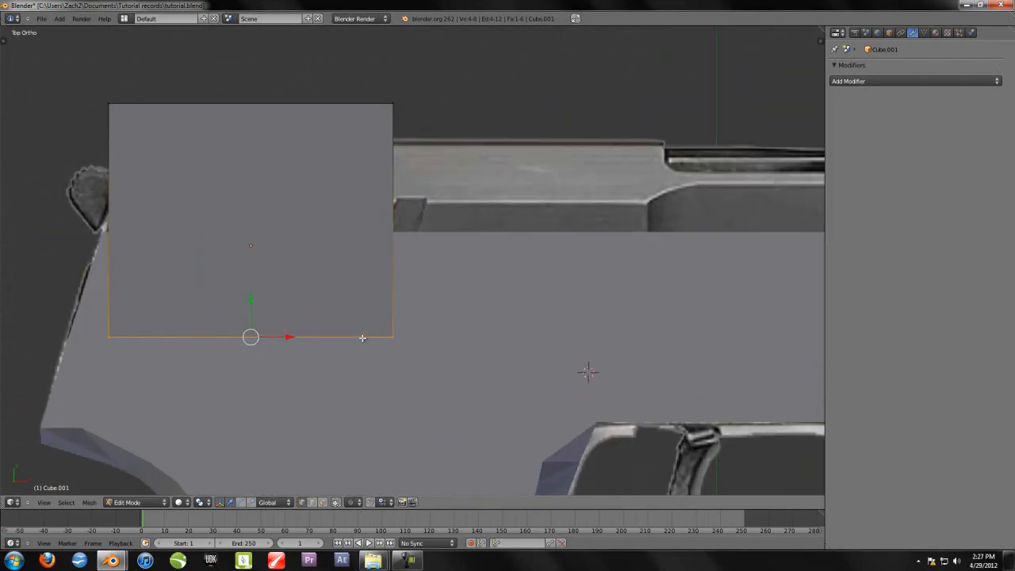
pyautogui.press('z')
pyautogui.scroll(-2, 299, 358)
pyautogui.scroll(-2, 299, 359)
pyautogui.scroll(2, 299, 358)
pyautogui.press('a')
pyautogui.press('b')
pyautogui.moveTo(159, 115); pyautogui.dragTo(401, 167)
pyautogui.moveTo(300, 112); pyautogui.dragTo(302, 138)
# - Move the cube's lower rear vertices along X to the slide's lower rear corner in the reference
pyautogui.scroll(2, 301, 138)
pyautogui.press('a')
pyautogui.press('b')
pyautogui.moveTo(83, 327); pyautogui.dragTo(123, 360)
pyautogui.press('g')
pyautogui.press('x')
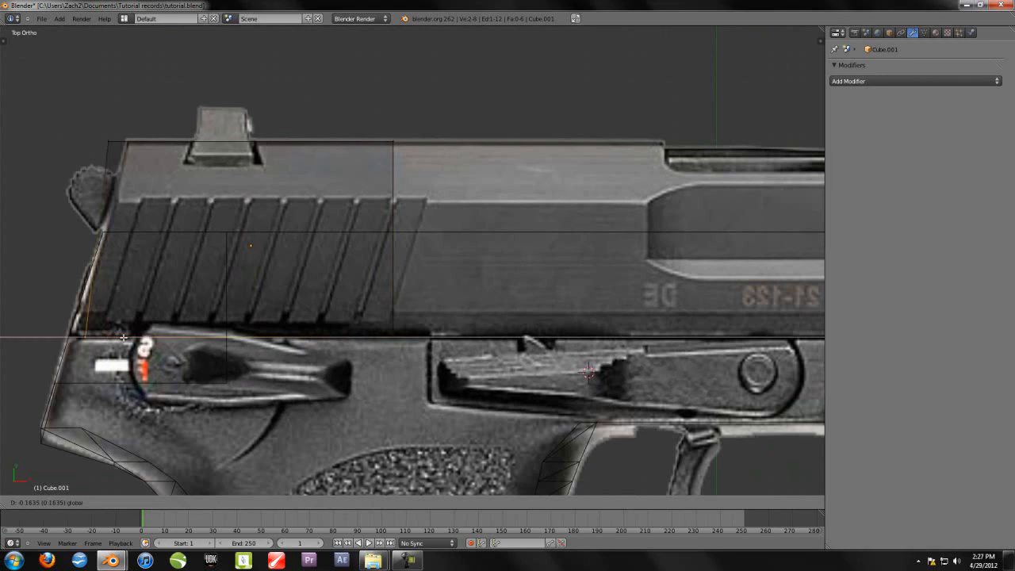
pyautogui.click(107, 335)
# - Move the cube's upper rear vertices along X to the slide's top rear corner in the reference
pyautogui.press('b')
pyautogui.moveTo(85, 111); pyautogui.dragTo(141, 160)
pyautogui.press('g')
pyautogui.press('x')
pyautogui.click(161, 142)
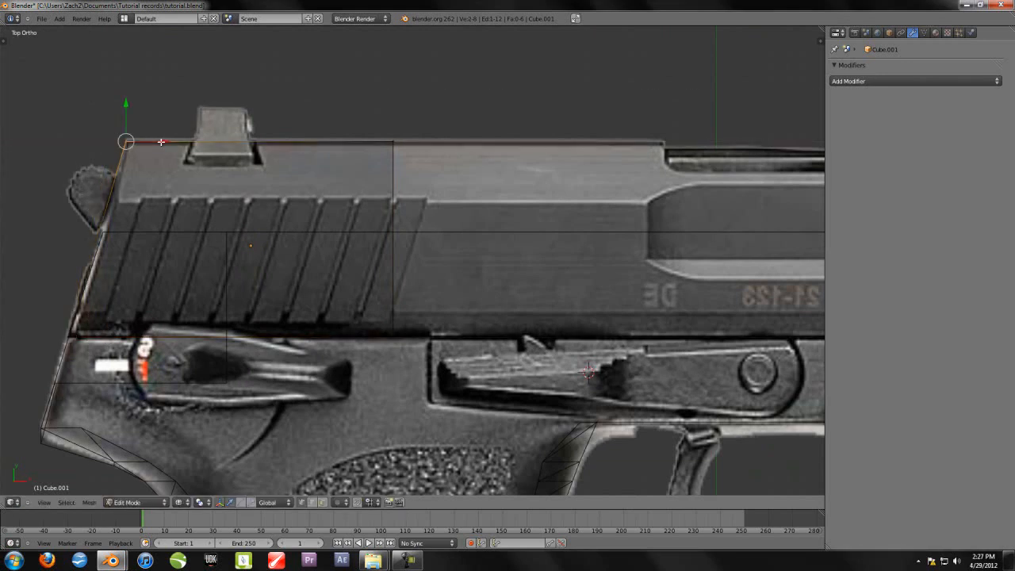
# - Select the slide block's upper rear vertices and shift them about 0.01 along X
pyautogui.scroll(1, 159, 221)
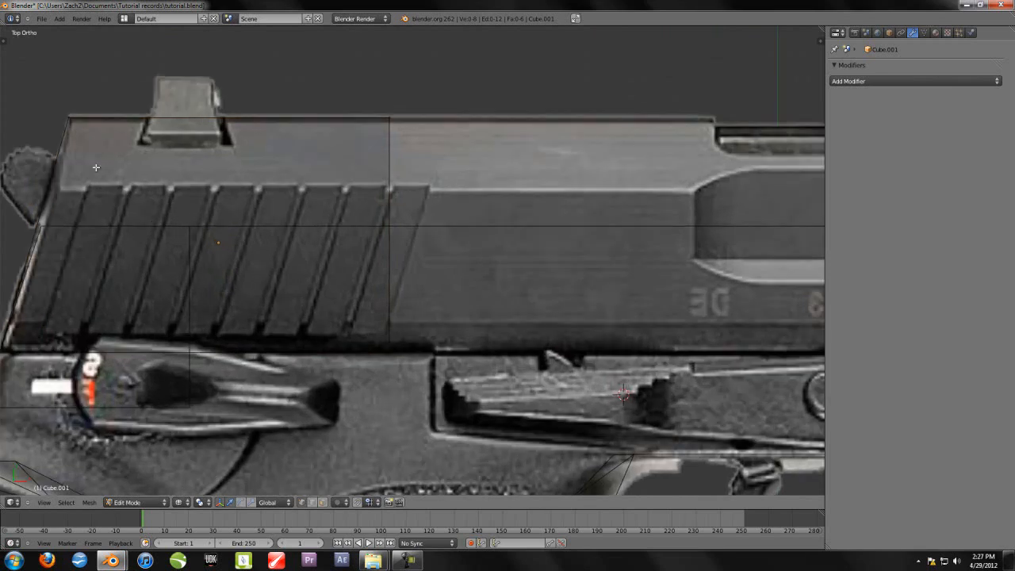
pyautogui.scroll(-1, 84, 159)
pyautogui.press('z')
pyautogui.keyDown('shift'); pyautogui.moveTo(86, 233); pyautogui.dragTo(206, 227, button='middle'); pyautogui.keyUp('shift')
pyautogui.scroll(1, 187, 242)
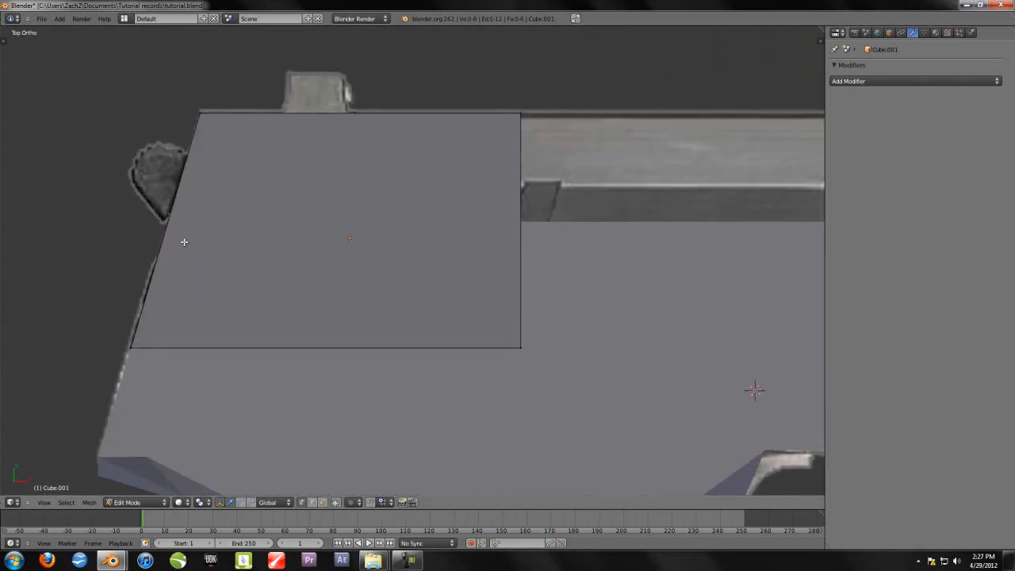
pyautogui.rightClick(199, 113)
pyautogui.moveTo(243, 136); pyautogui.dragTo(294, 297, button='middle')
pyautogui.press('KP_5')
pyautogui.scroll(-2, 328, 345)
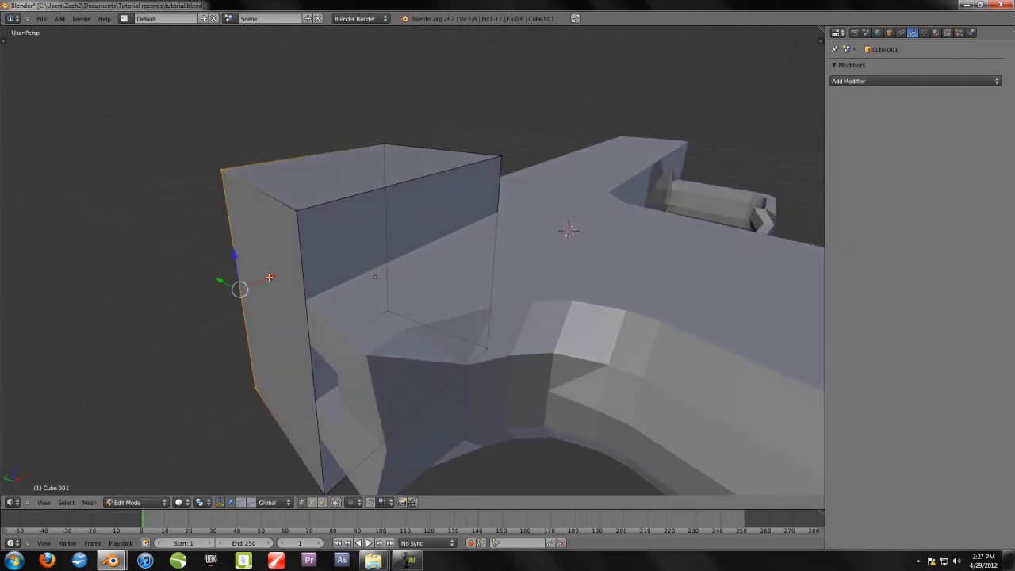
pyautogui.press('g')
pyautogui.press('x')
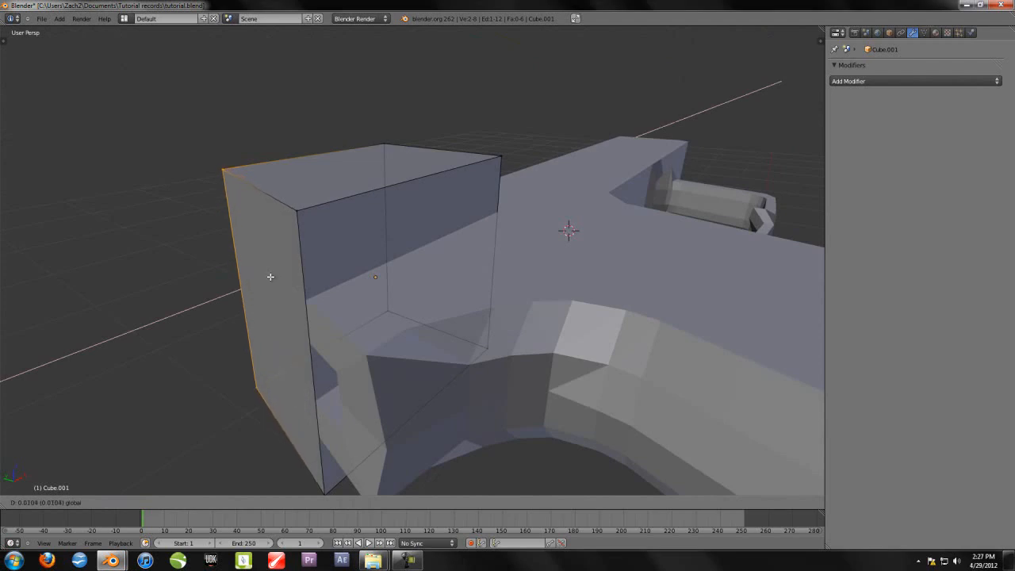
pyautogui.click(272, 276)
pyautogui.press('KP_7')
pyautogui.scroll(5, 251, 263)
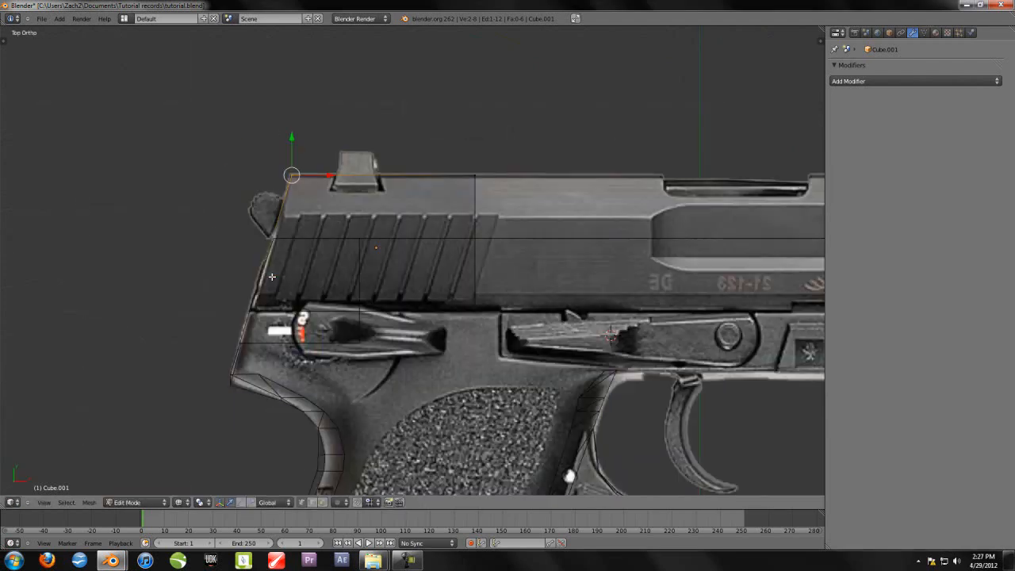
# - Select the slide block's lower rear vertices and nudge them backward along X to the reference outline
pyautogui.keyDown('shift'); pyautogui.moveTo(258, 262); pyautogui.dragTo(413, 259, button='middle'); pyautogui.keyUp('shift')
pyautogui.keyDown('shift'); pyautogui.scroll(2, 413, 259); pyautogui.keyUp('shift')
pyautogui.scroll(4, 347, 310)
pyautogui.keyDown('shift'); pyautogui.moveTo(301, 354); pyautogui.dragTo(452, 217, button='middle'); pyautogui.keyUp('shift')
pyautogui.scroll(-3, 452, 216)
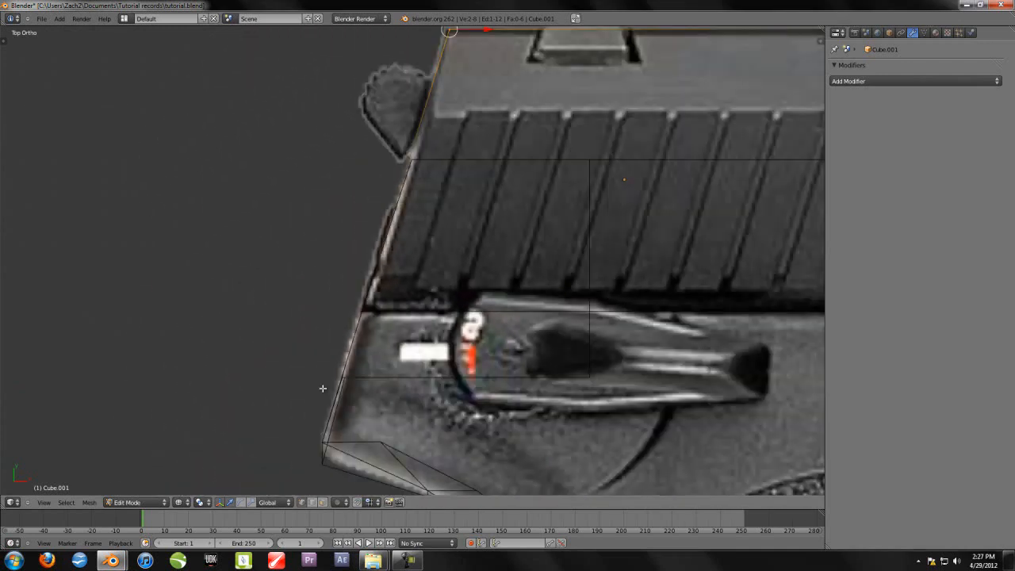
pyautogui.scroll(4, 371, 348)
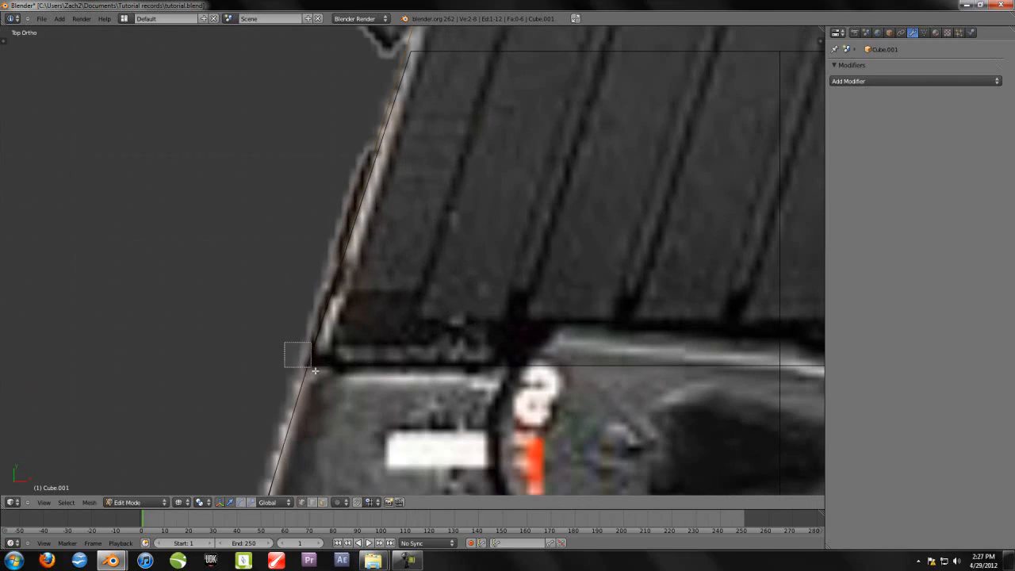
pyautogui.rightClick(317, 383)
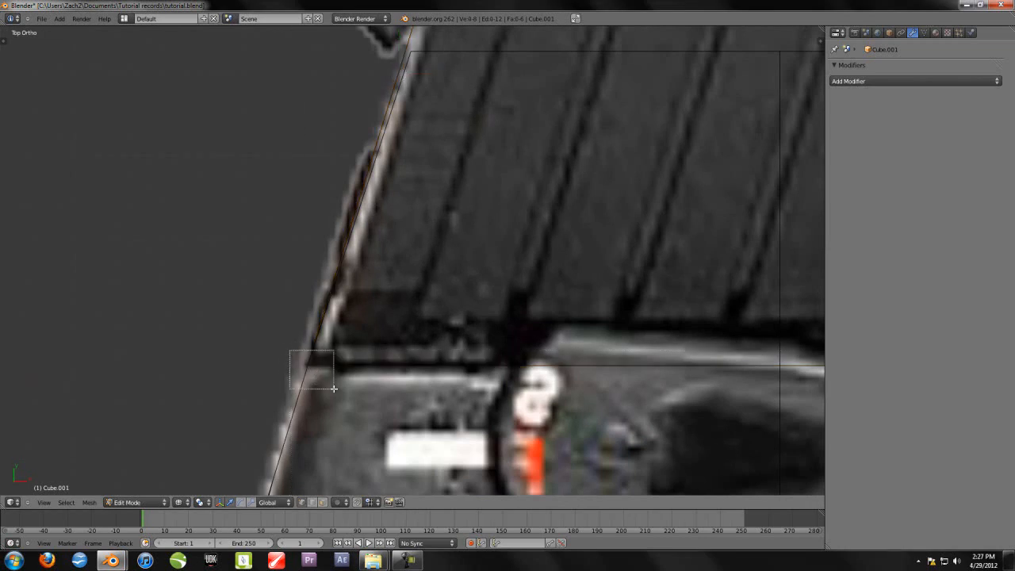
pyautogui.press('g')
pyautogui.press('x')
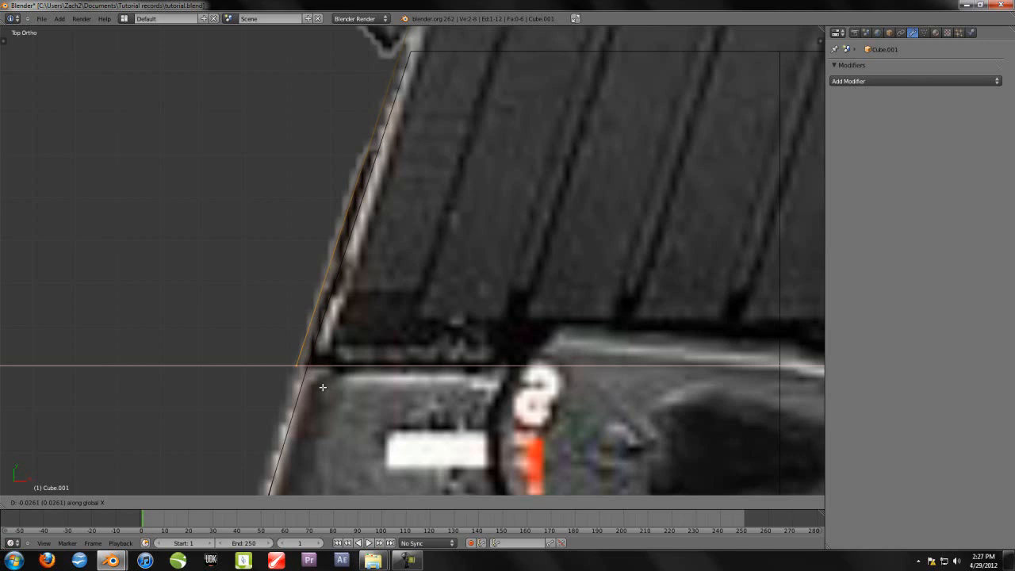
pyautogui.click(319, 387)
pyautogui.scroll(-5, 480, 195)
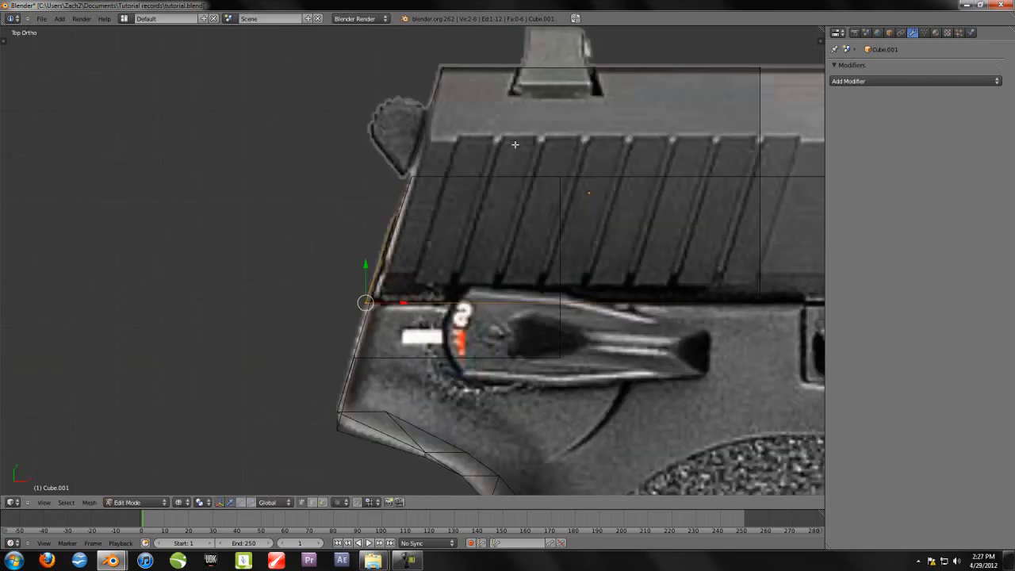
# - Add the upper rear vertices to the selection and shift the block's whole rear face about 0.013 along X
pyautogui.keyDown('shift'); pyautogui.moveTo(511, 137); pyautogui.dragTo(499, 229, button='middle'); pyautogui.keyUp('shift')
pyautogui.scroll(3, 499, 229)
pyautogui.press('b')
pyautogui.moveTo(432, 83); pyautogui.dragTo(464, 108)
pyautogui.scroll(-2, 429, 241)
pyautogui.press('g')
pyautogui.press('x')
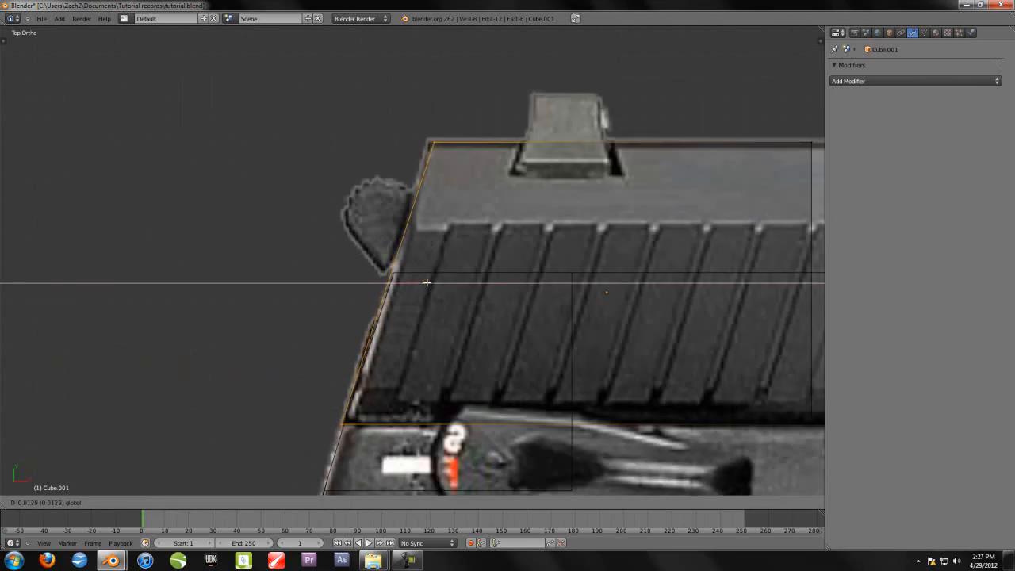
pyautogui.click(427, 282)
pyautogui.scroll(4, 410, 349)
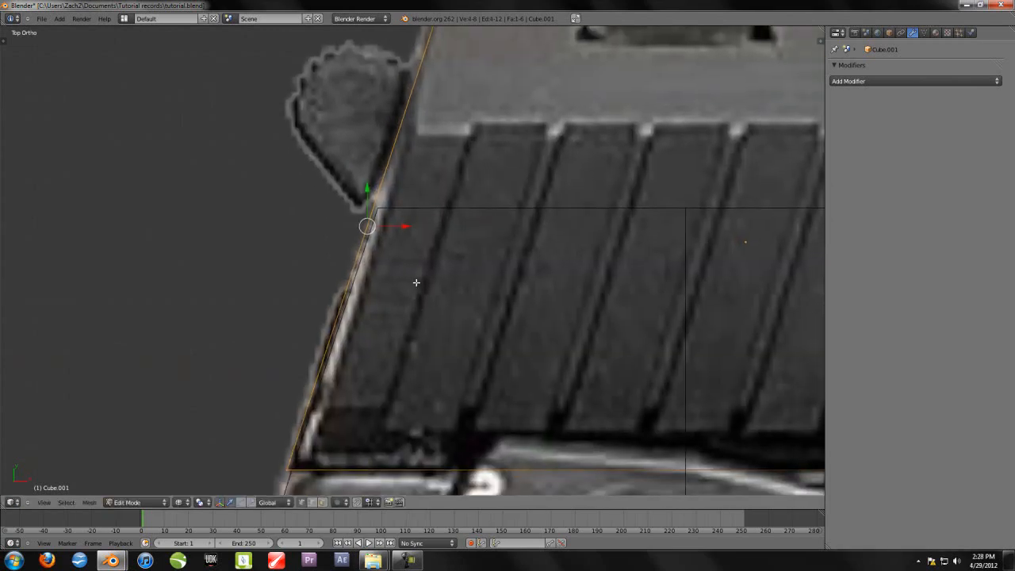
pyautogui.scroll(-4, 408, 324)
# - Select the entire slide block in solid shading and scale it along Z to roughly half its thickness
pyautogui.moveTo(412, 315)
pyautogui.mouseDown(button='middle')
pyautogui.moveTo(446, 267)
pyautogui.moveTo(442, 279)
pyautogui.moveTo(461, 264)
pyautogui.moveTo(421, 344)
pyautogui.moveTo(503, 288)
pyautogui.moveTo(465, 303)
pyautogui.mouseUp(button='middle')
pyautogui.press('Tab')
pyautogui.press('Tab')
pyautogui.scroll(-3, 439, 284)
pyautogui.press('Tab')
pyautogui.press('z')
pyautogui.press('Tab')
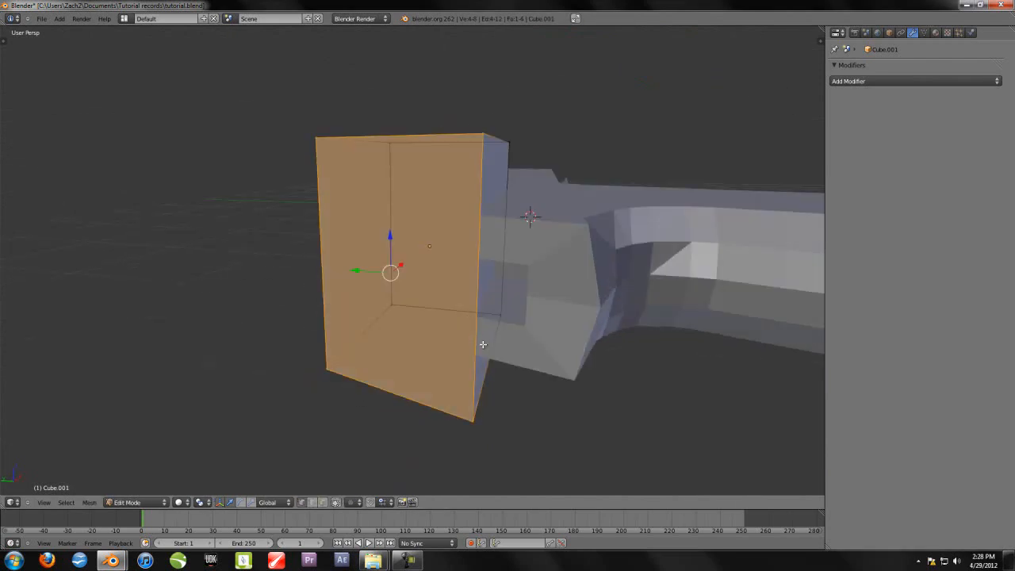
pyautogui.press('a')
pyautogui.press('a')
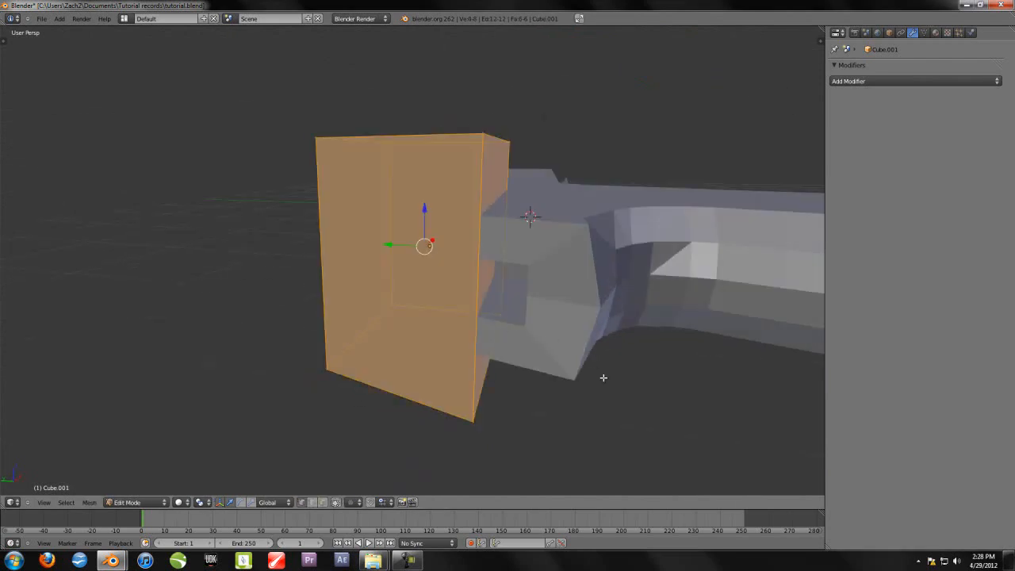
pyautogui.press('s')
pyautogui.press('z')
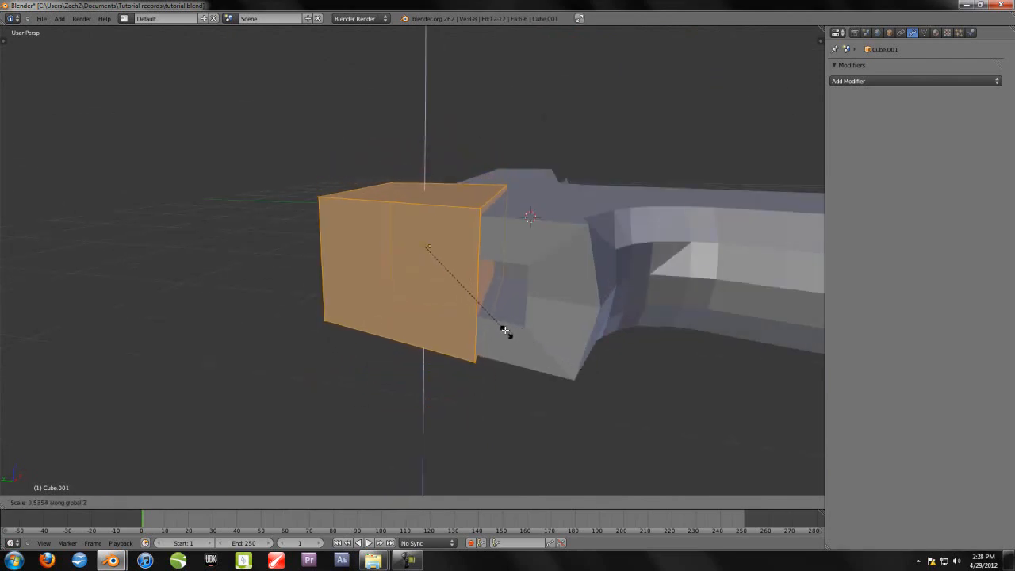
pyautogui.click(508, 337)
# - Scale the whole slide block by about 0.93 along Z to bring it closer to the frame's thickness
pyautogui.moveTo(544, 362); pyautogui.dragTo(420, 368, button='middle')
pyautogui.moveTo(428, 284); pyautogui.dragTo(343, 375, button='middle')
pyautogui.press('a')
pyautogui.press('a')
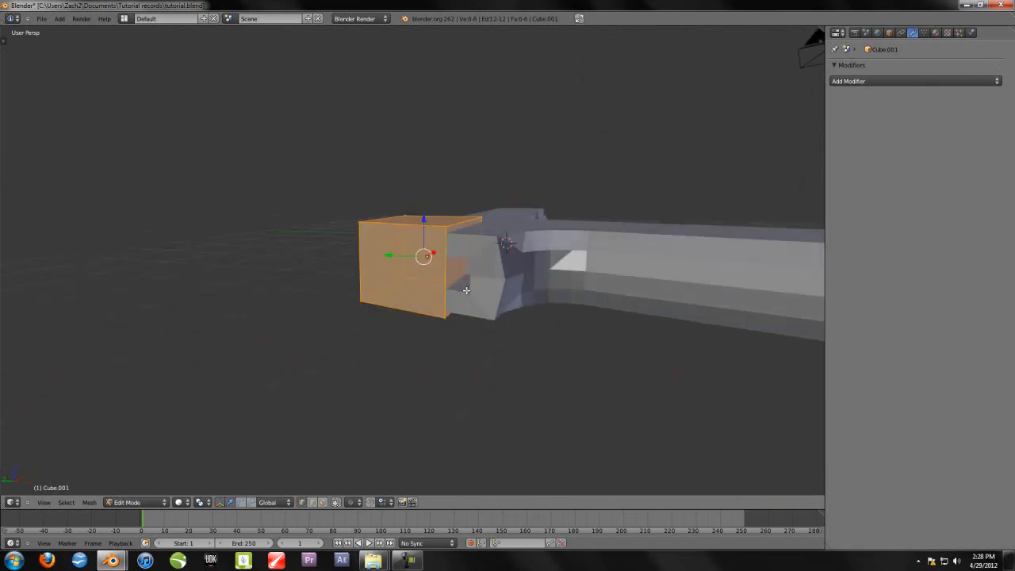
pyautogui.press('s')
pyautogui.press('z')
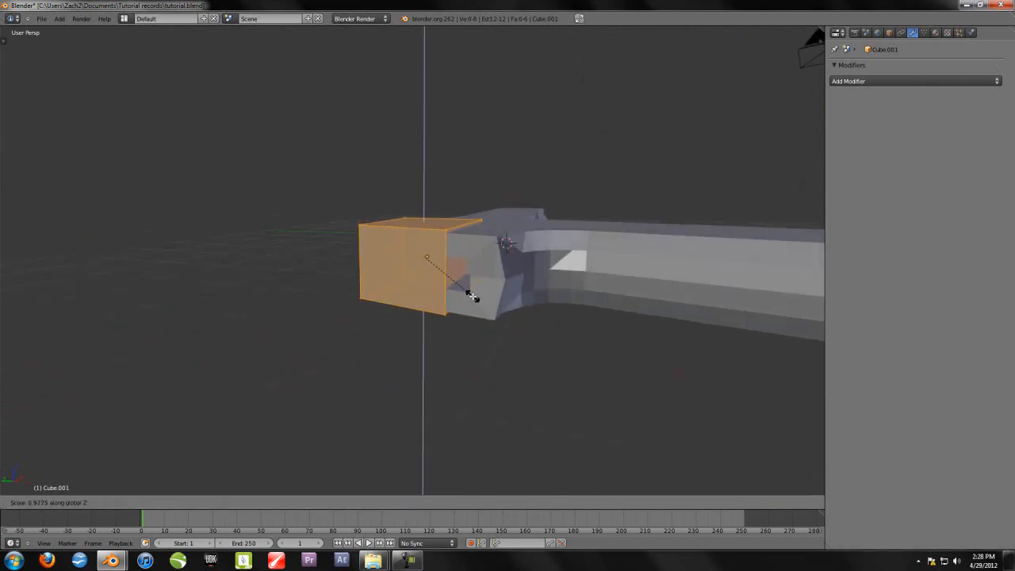
pyautogui.click(472, 296)
pyautogui.press('a')
# - Add a loop cut around the slide block halfway through its thickness along Z
pyautogui.moveTo(437, 350); pyautogui.dragTo(434, 340, button='middle')
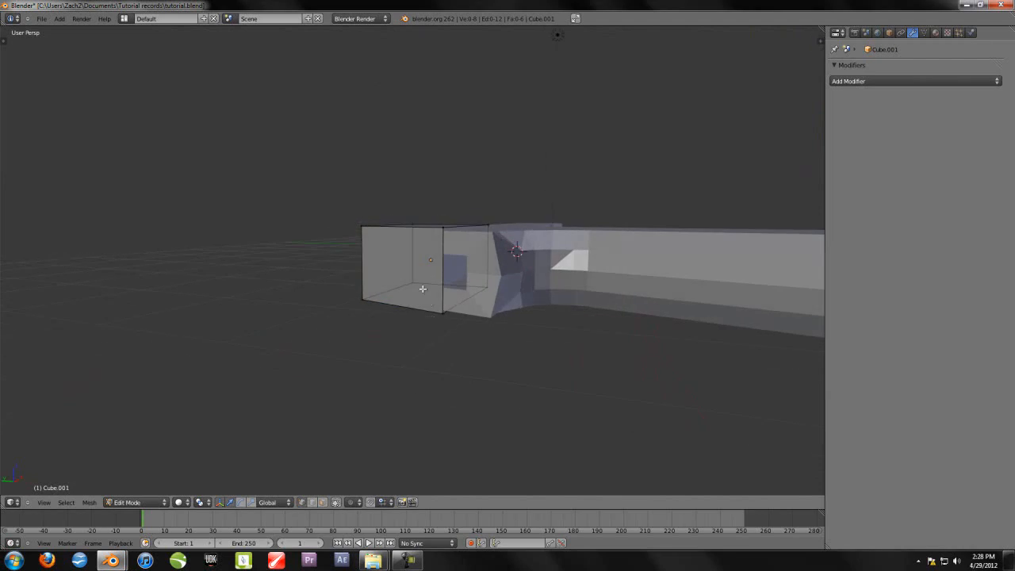
pyautogui.hotkey('ctrl', 'r')
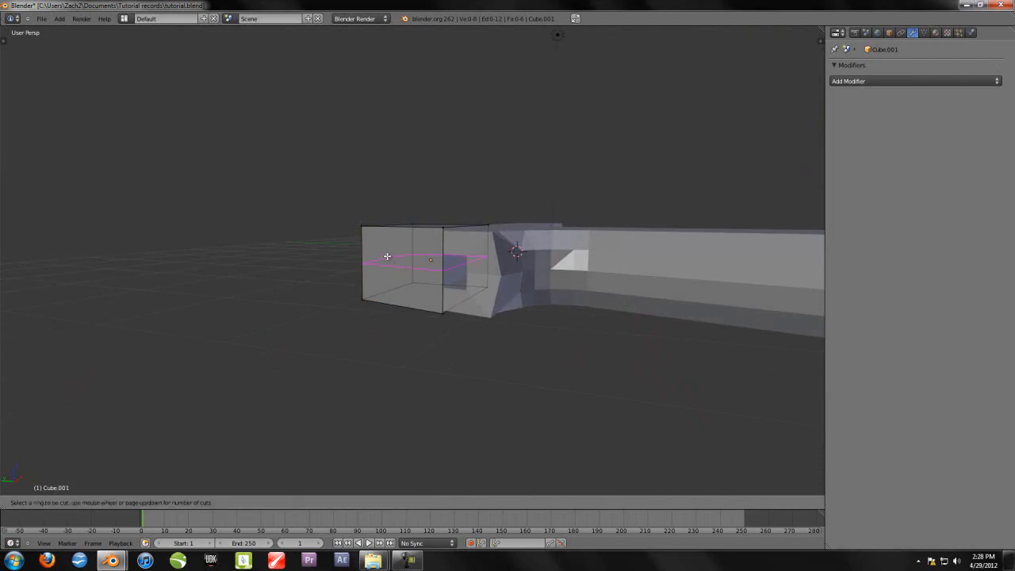
pyautogui.press('Escape')
pyautogui.moveTo(399, 319); pyautogui.dragTo(436, 330, button='middle')
pyautogui.press('a')
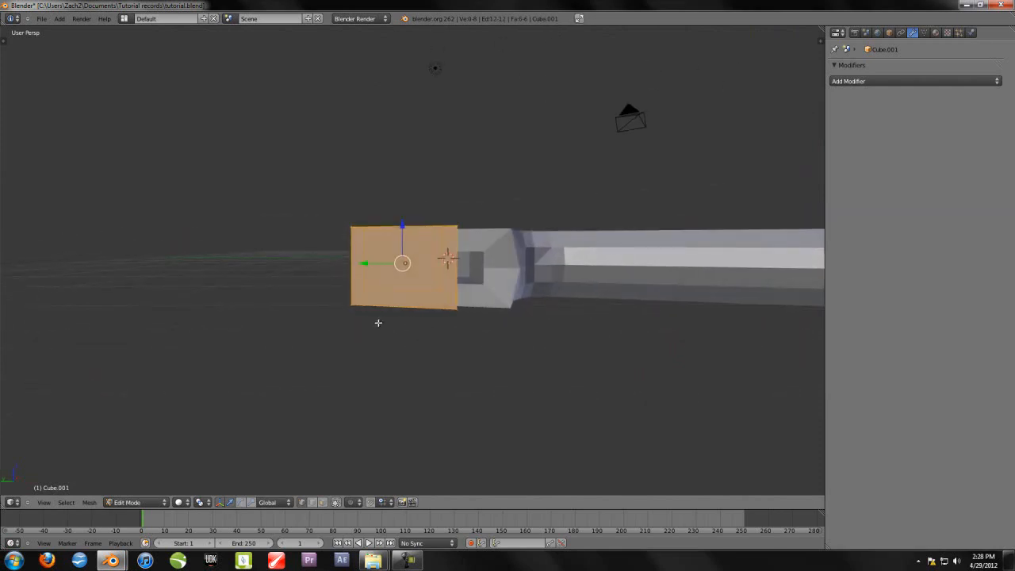
pyautogui.moveTo(515, 262); pyautogui.dragTo(514, 263)
pyautogui.moveTo(403, 314)
pyautogui.mouseDown(button='middle')
pyautogui.moveTo(357, 341)
pyautogui.moveTo(349, 301)
pyautogui.mouseUp(button='middle')
# - Select the slide block's lower half along Z, delete its faces, and leave Edit Mode
pyautogui.press('b')
pyautogui.moveTo(338, 262); pyautogui.dragTo(454, 334)
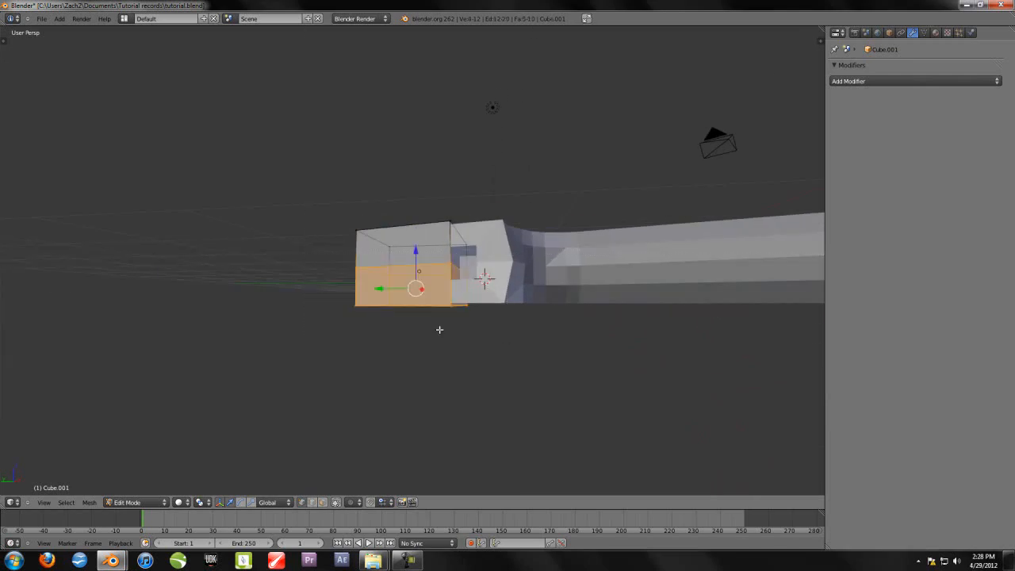
pyautogui.press('x')
pyautogui.click(420, 354)
pyautogui.moveTo(428, 349); pyautogui.dragTo(508, 309, button='middle')
pyautogui.press('Tab')
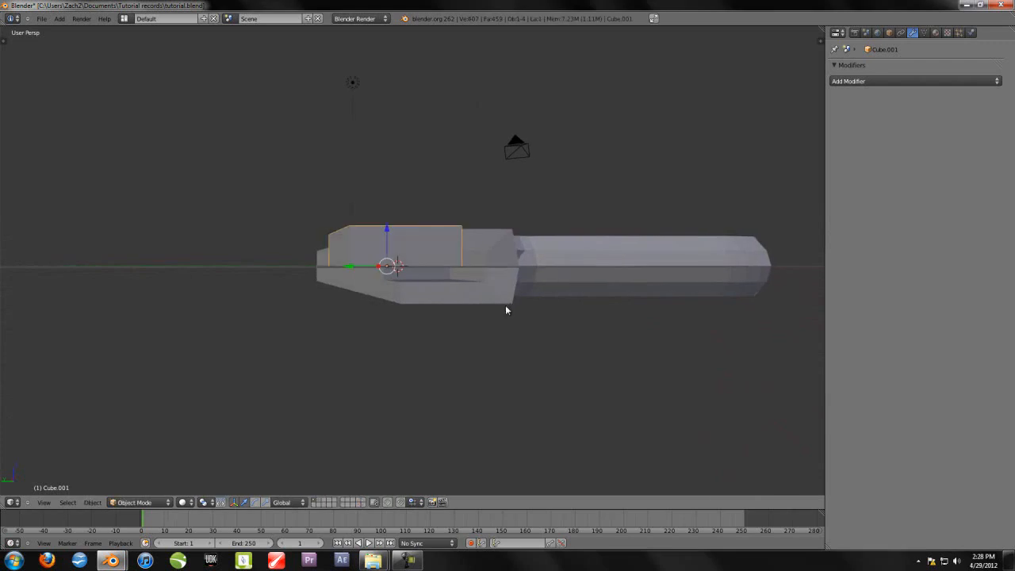
# - Add a Mirror modifier to the half slide block, mirroring only on Z with Clipping enabled
pyautogui.click(910, 81)
pyautogui.click(773, 186)
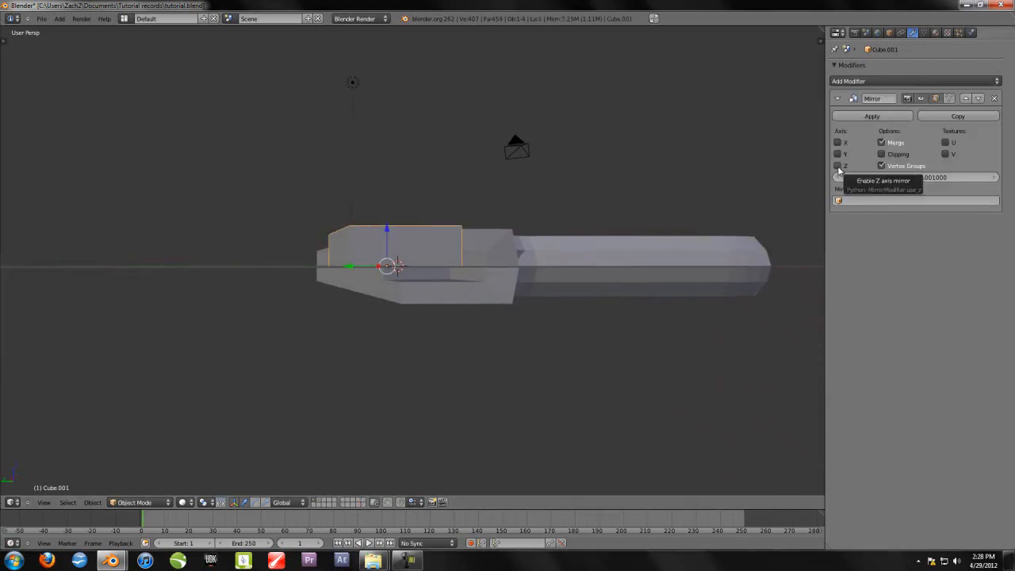
pyautogui.click(838, 166)
pyautogui.click(880, 154)
# - Try moving part of the mirrored slide block in Edit Mode, and undo the move
pyautogui.moveTo(567, 231); pyautogui.dragTo(408, 246, button='middle')
pyautogui.press('Tab')
pyautogui.moveTo(420, 224); pyautogui.dragTo(425, 215)
pyautogui.hotkey('ctrl', 'z')
pyautogui.moveTo(476, 249); pyautogui.dragTo(448, 309, button='middle')
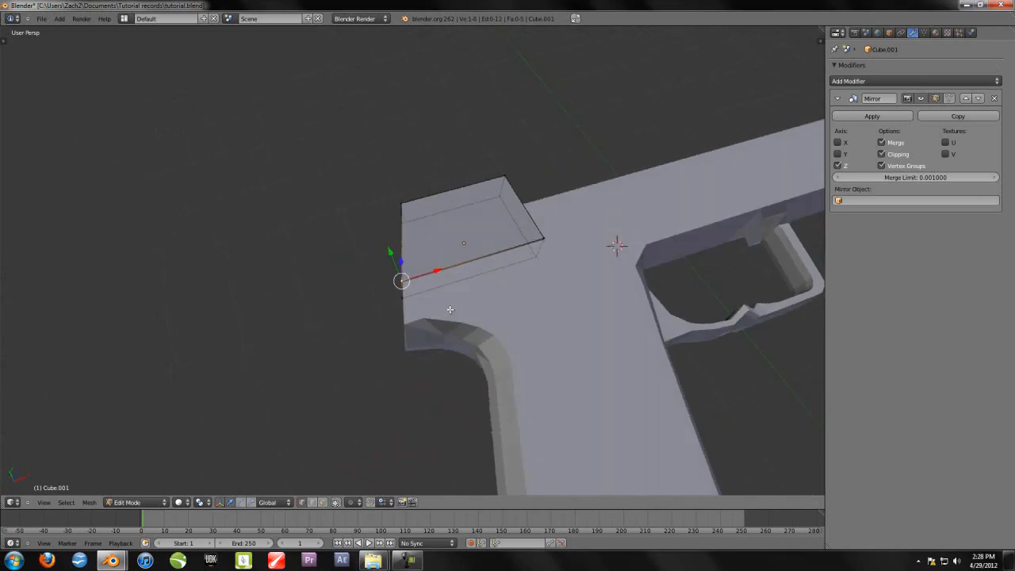
# - Align the slide block's rear lower corner with the rear edge of the reference slide in top view
pyautogui.press('KP_7')
pyautogui.scroll(3, 444, 307)
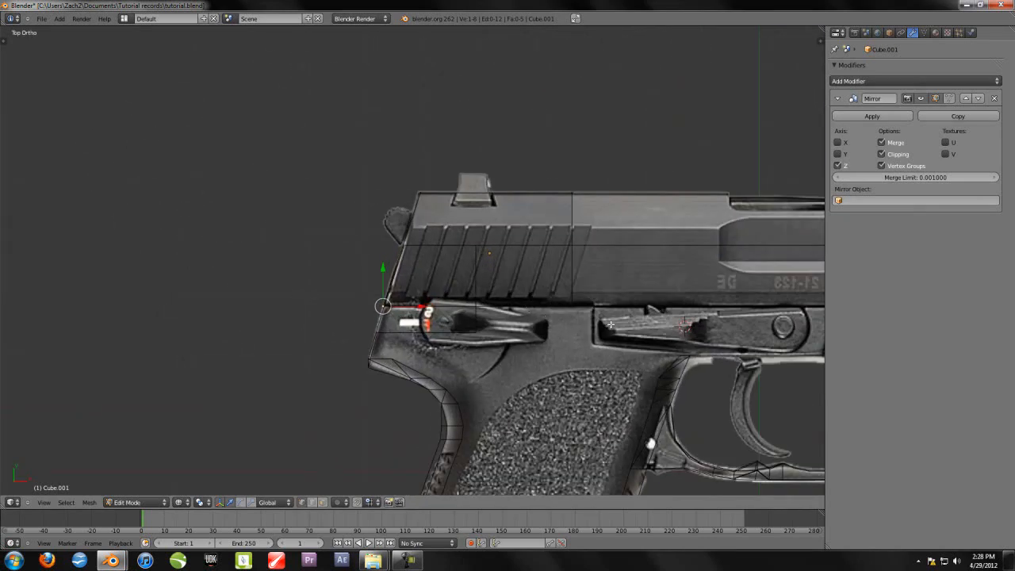
pyautogui.keyDown('shift'); pyautogui.moveTo(432, 306); pyautogui.dragTo(375, 292, button='middle'); pyautogui.keyUp('shift')
pyautogui.moveTo(367, 250); pyautogui.dragTo(380, 278)
pyautogui.scroll(-2, 403, 250)
# - Stretch the slide block's front end about 6.5 units along X to where the reference's lower muzzle slope begins
pyautogui.moveTo(391, 240); pyautogui.dragTo(739, 243)
pyautogui.hotkey('ctrl', 'z')
pyautogui.press('a')
pyautogui.press('b')
pyautogui.moveTo(353, 174); pyautogui.dragTo(430, 306)
pyautogui.moveTo(407, 231); pyautogui.dragTo(819, 231)
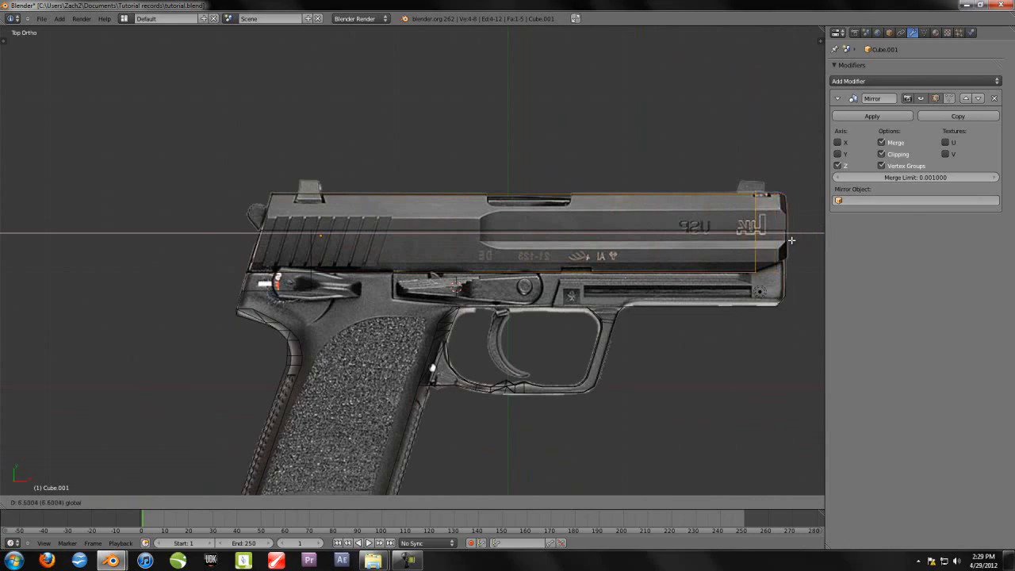
pyautogui.click(790, 239)
# - Extrude the slide block's front face forward in two sections up to the reference muzzle
pyautogui.scroll(7, 791, 240)
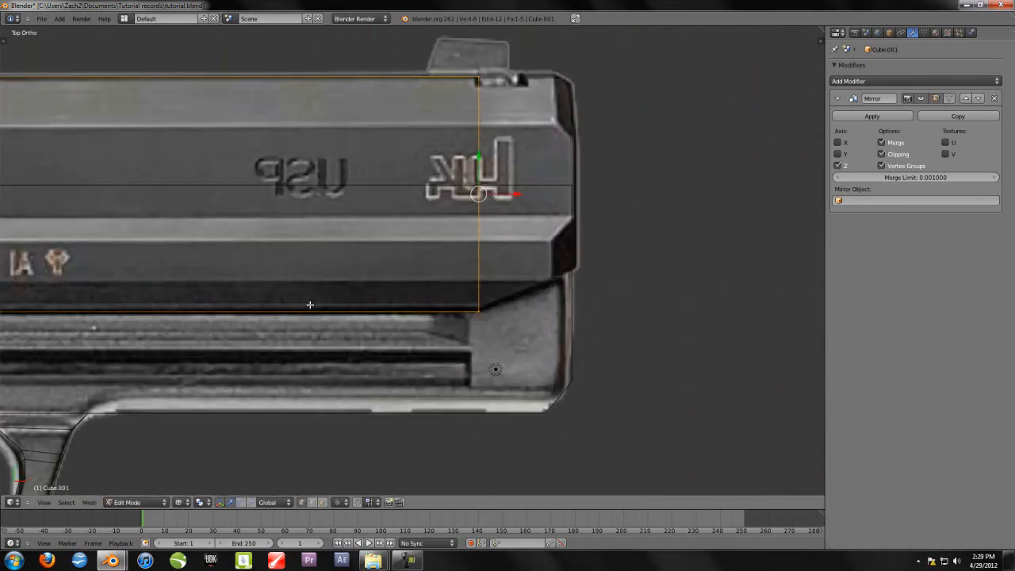
pyautogui.scroll(-2, 389, 340)
pyautogui.press('e')
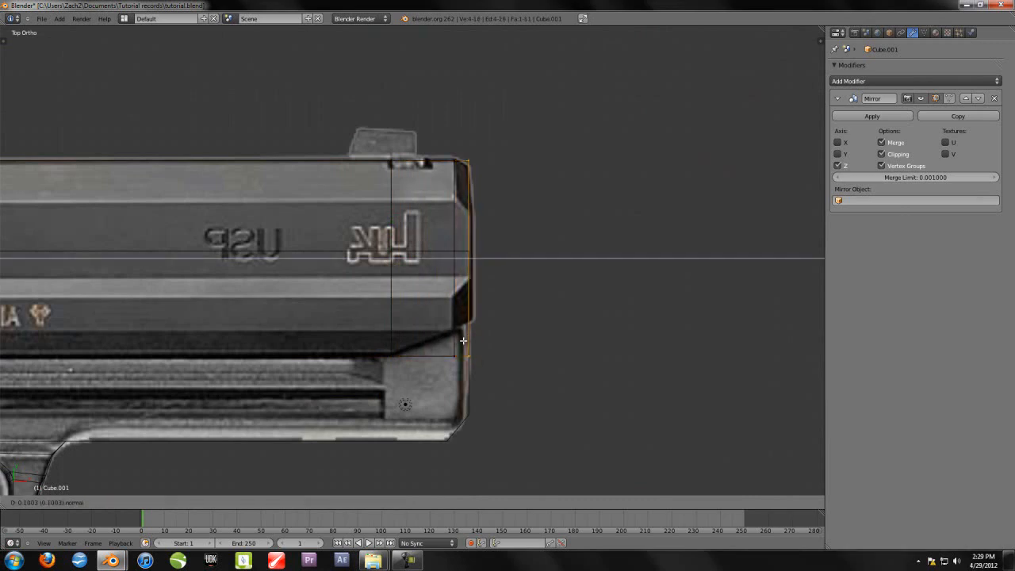
pyautogui.click(467, 342)
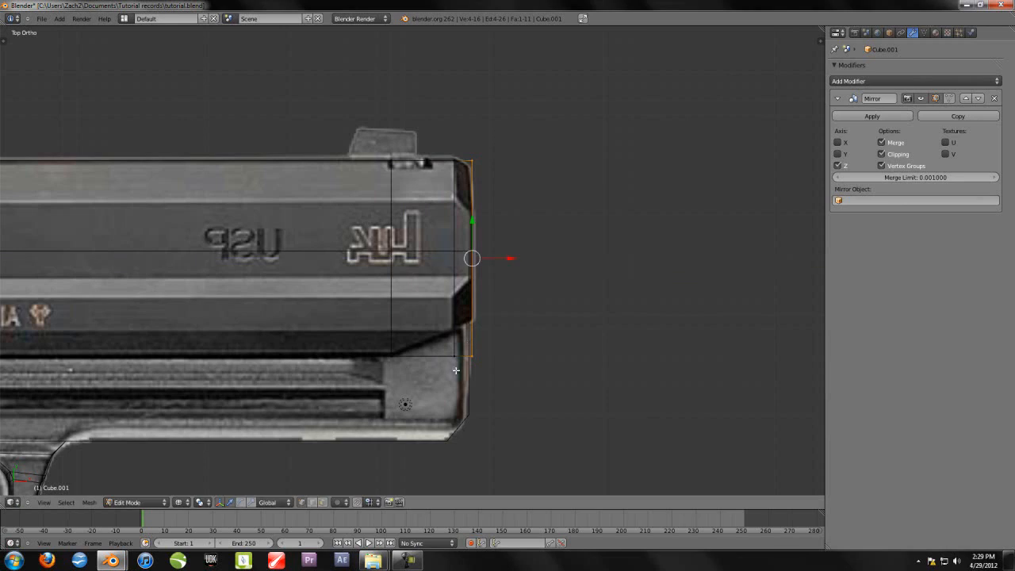
# - Undo the second front extrusion and move the remaining front face along X to the reference's muzzle tip
pyautogui.rightClick(473, 344)
pyautogui.scroll(3, 497, 372)
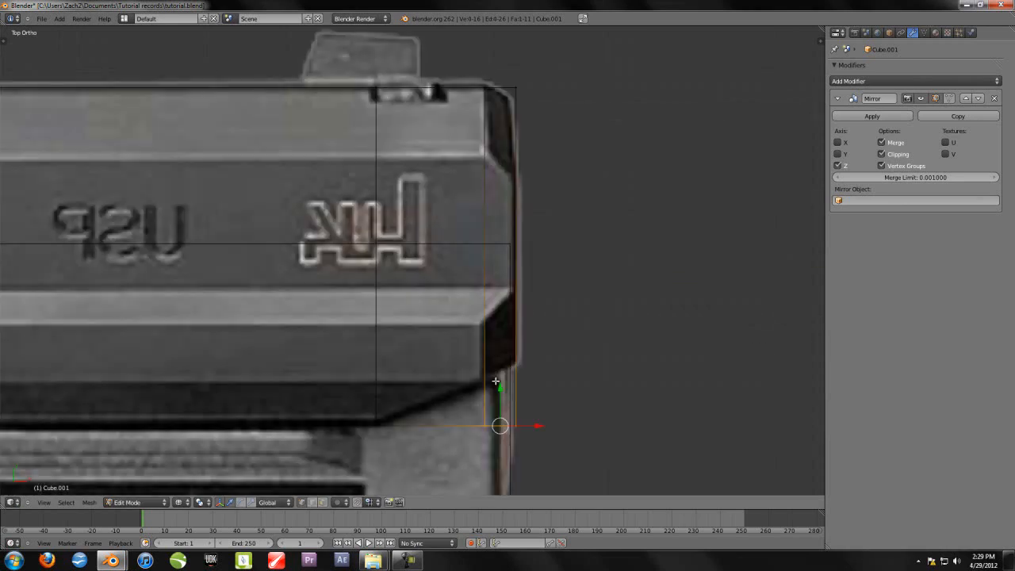
pyautogui.scroll(-1, 495, 381)
pyautogui.rightClick(486, 367)
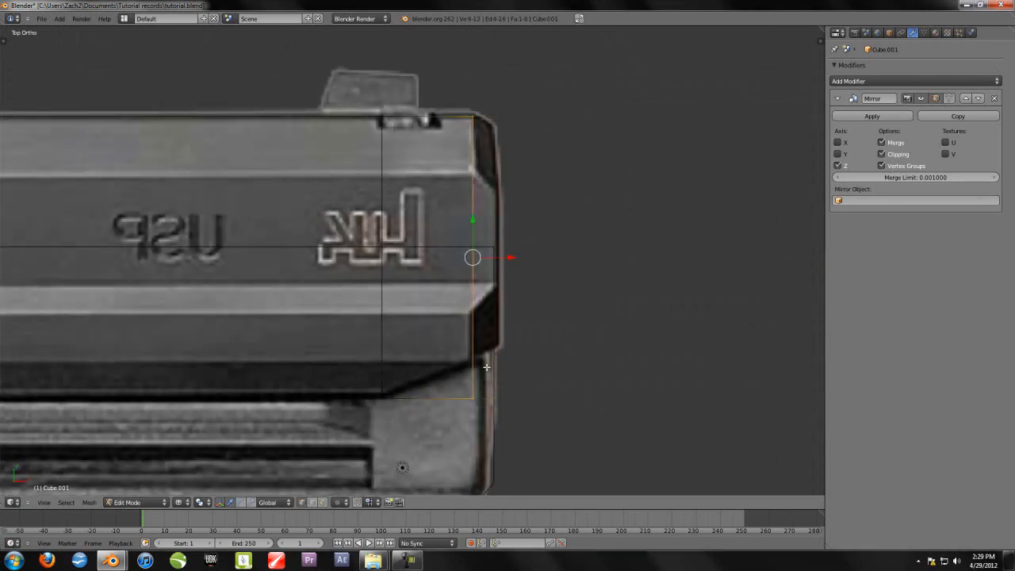
pyautogui.press('g')
pyautogui.press('x')
pyautogui.click(532, 261)
# - Raise the slide's lower front corner vertices about 0.23 units along Y to follow the reference's slanted underside
pyautogui.press('a')
pyautogui.press('b')
pyautogui.moveTo(460, 362); pyautogui.dragTo(529, 421)
pyautogui.press('g')
pyautogui.press('y')
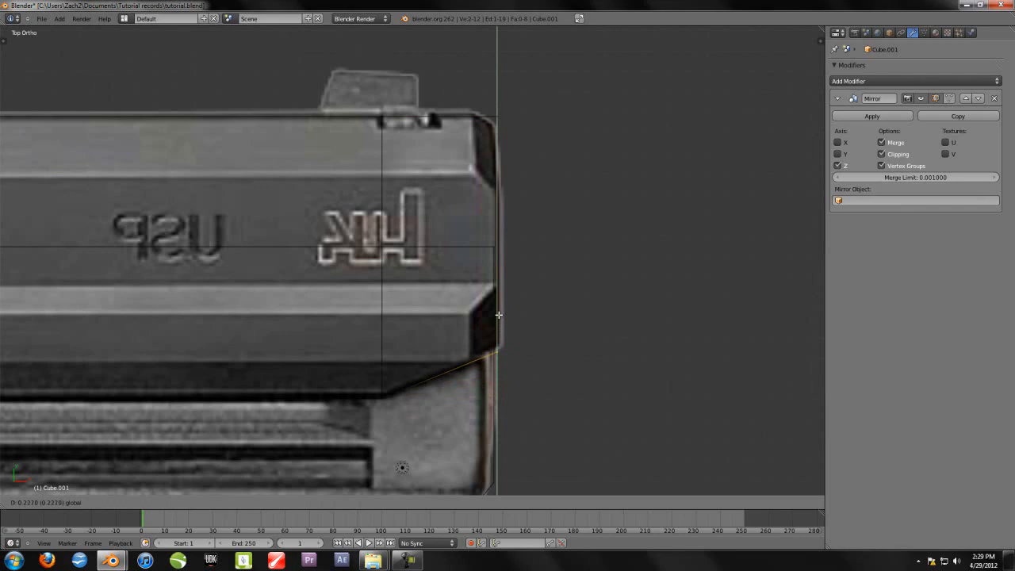
pyautogui.click(499, 311)
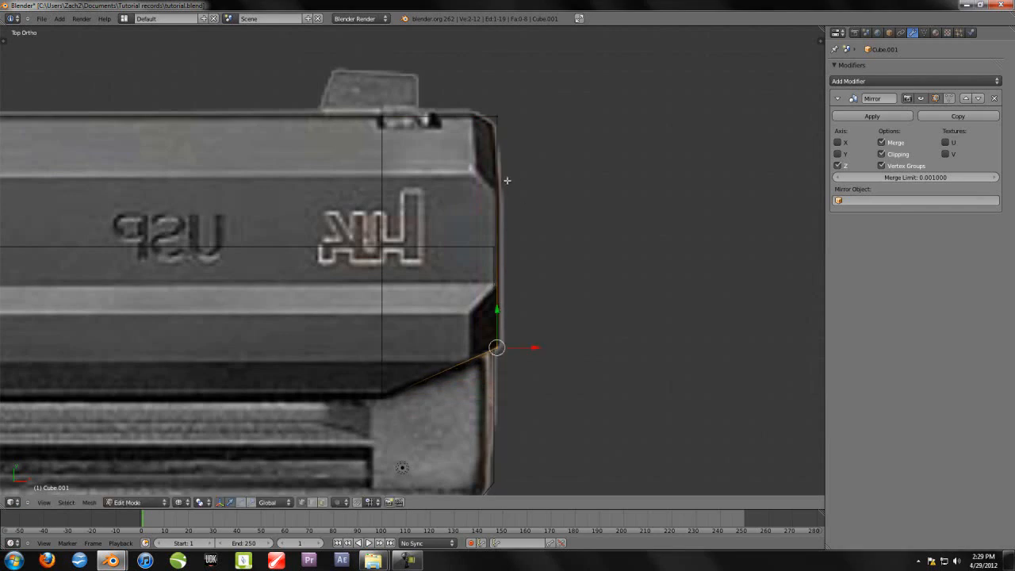
# - Add a loop cut through the slide's front section at the start of the reference's muzzle bevel
pyautogui.hotkey('ctrl', 'r')
pyautogui.click(445, 119)
pyautogui.click(477, 141)
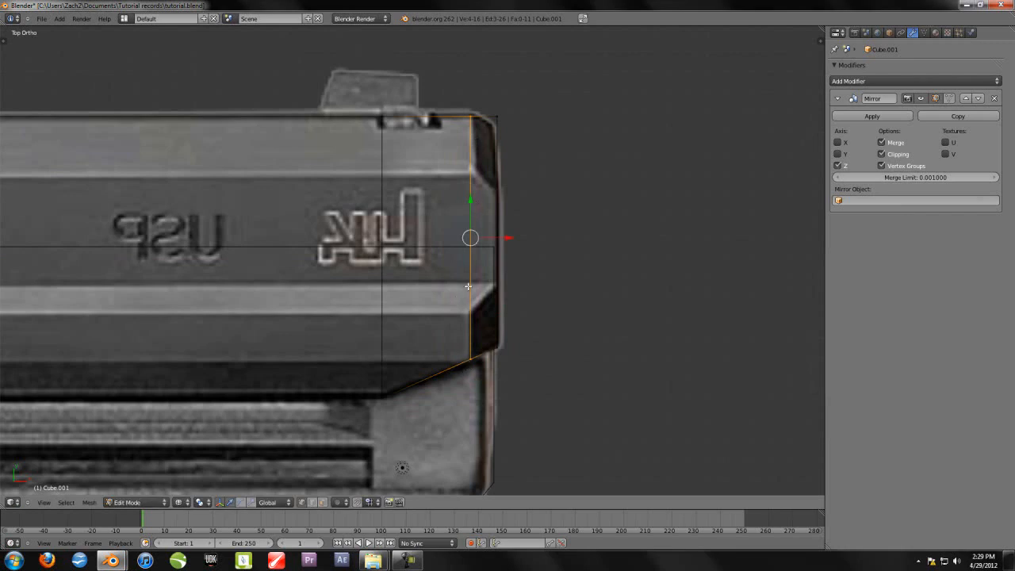
# - Lower the slide's upper front corner vertices along Y to match the reference's bevelled muzzle corner
pyautogui.rightClick(512, 134)
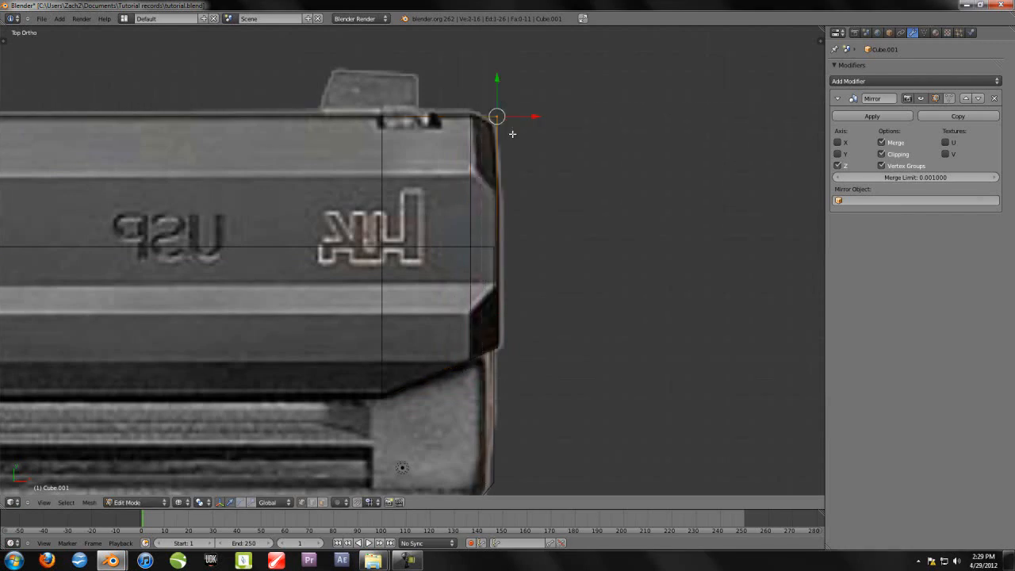
pyautogui.moveTo(493, 81); pyautogui.dragTo(496, 93)
pyautogui.click(496, 93)
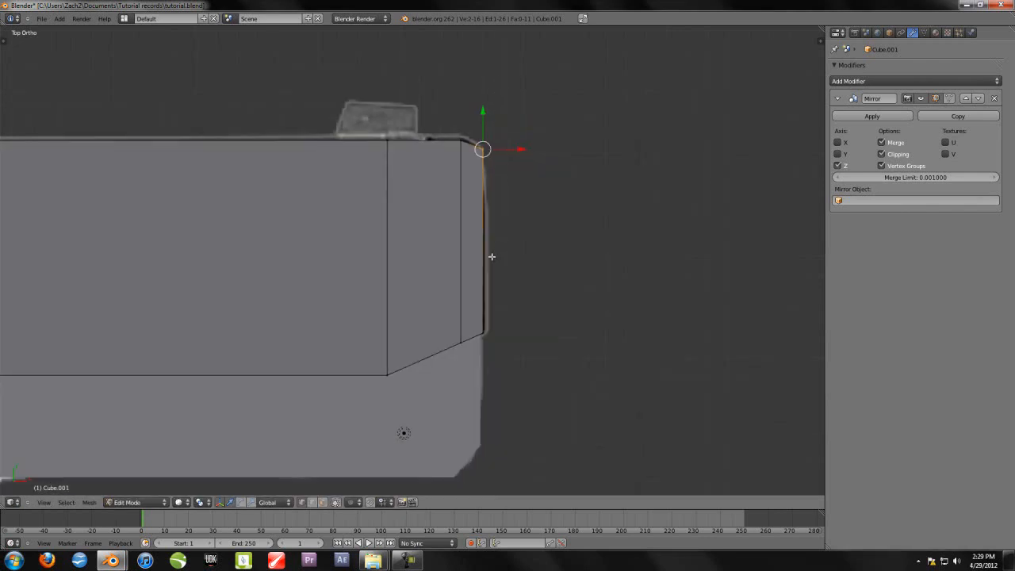
pyautogui.scroll(-1, 498, 231)
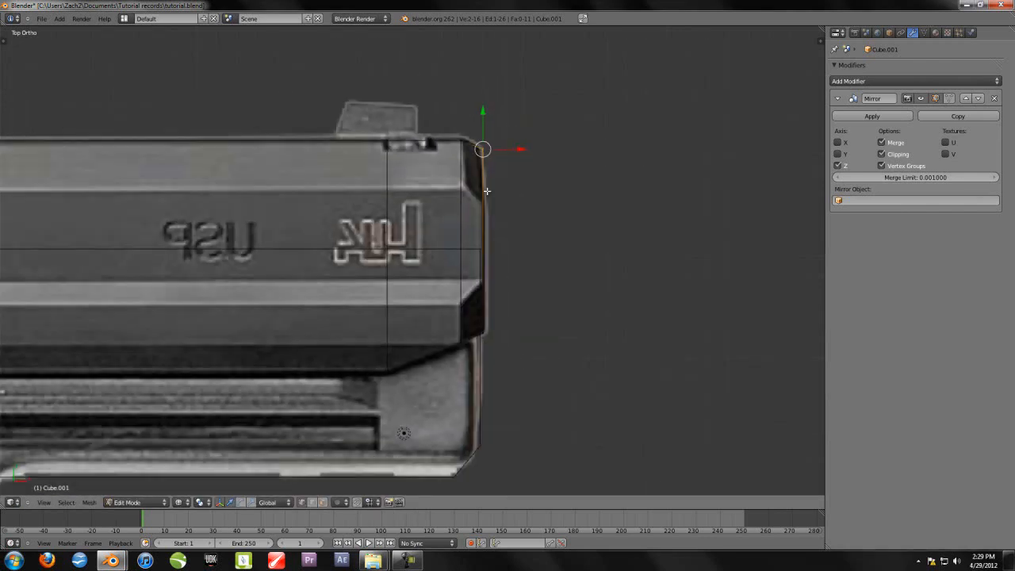
pyautogui.moveTo(484, 114); pyautogui.dragTo(485, 141)
# - Leave Edit Mode and examine the slide and frame from behind in solid shading
pyautogui.press('z')
pyautogui.moveTo(350, 347); pyautogui.dragTo(453, 253, button='middle')
pyautogui.scroll(1, 326, 277)
pyautogui.press('Tab')
pyautogui.scroll(-6, 329, 280)
pyautogui.scroll(-3, 453, 252)
pyautogui.scroll(-2, 429, 290)
pyautogui.moveTo(429, 290)
pyautogui.mouseDown(button='middle')
pyautogui.moveTo(446, 266)
pyautogui.moveTo(433, 289)
pyautogui.mouseUp(button='middle')
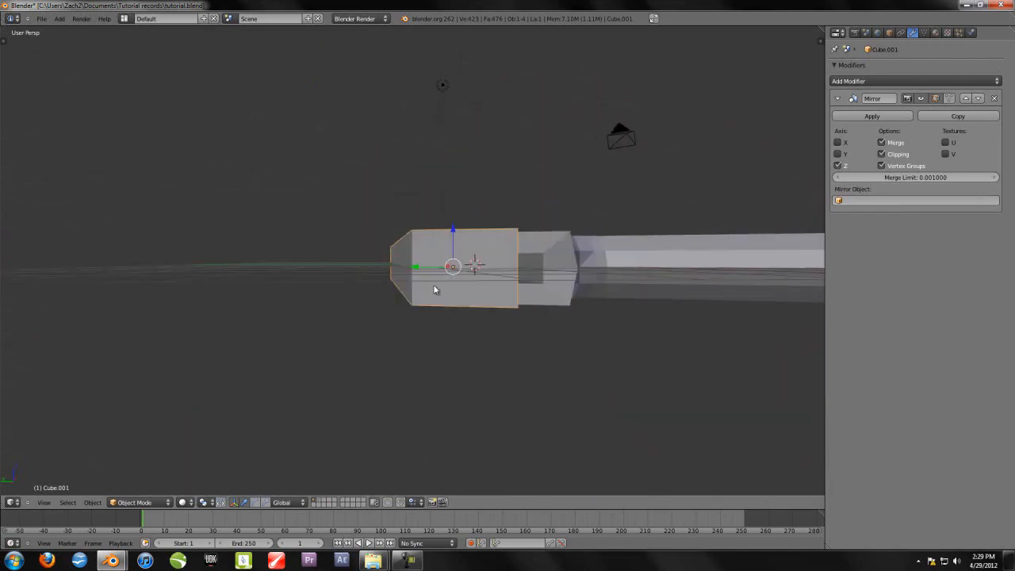
# - Examine how the slide's rear end and lower edge line up with the reference in top wireframe view
pyautogui.press('KP_7')
pyautogui.press('z')
pyautogui.scroll(3, 381, 300)
pyautogui.keyDown('shift'); pyautogui.moveTo(141, 330); pyautogui.dragTo(499, 285, button='middle'); pyautogui.keyUp('shift')
pyautogui.scroll(2, 488, 288)
pyautogui.scroll(2, 486, 287)
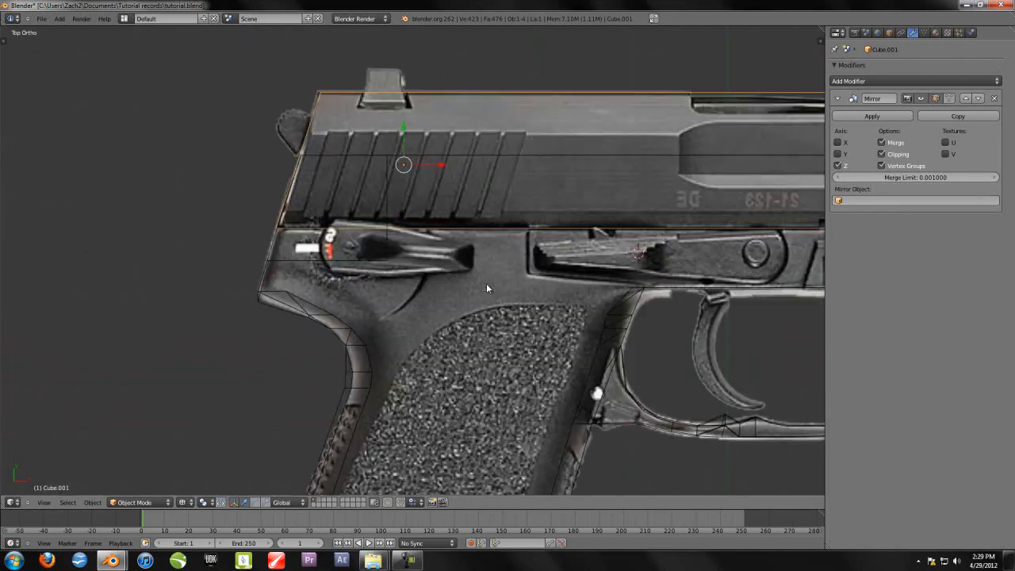
pyautogui.keyDown('shift'); pyautogui.moveTo(339, 284); pyautogui.dragTo(453, 316, button='middle'); pyautogui.keyUp('shift')
pyautogui.scroll(5, 453, 314)
pyautogui.scroll(-1, 459, 236)
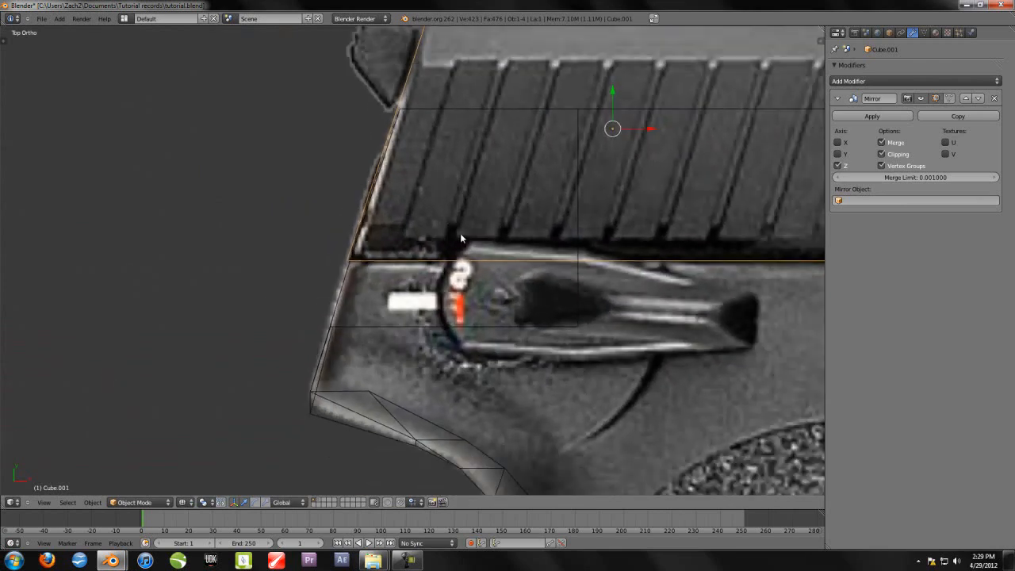
pyautogui.scroll(-4, 460, 233)
# - Move the Hammer_cut block from the second layer to the first layer and show the first layer again
pyautogui.press('z')
pyautogui.moveTo(430, 315); pyautogui.dragTo(486, 274, button='middle')
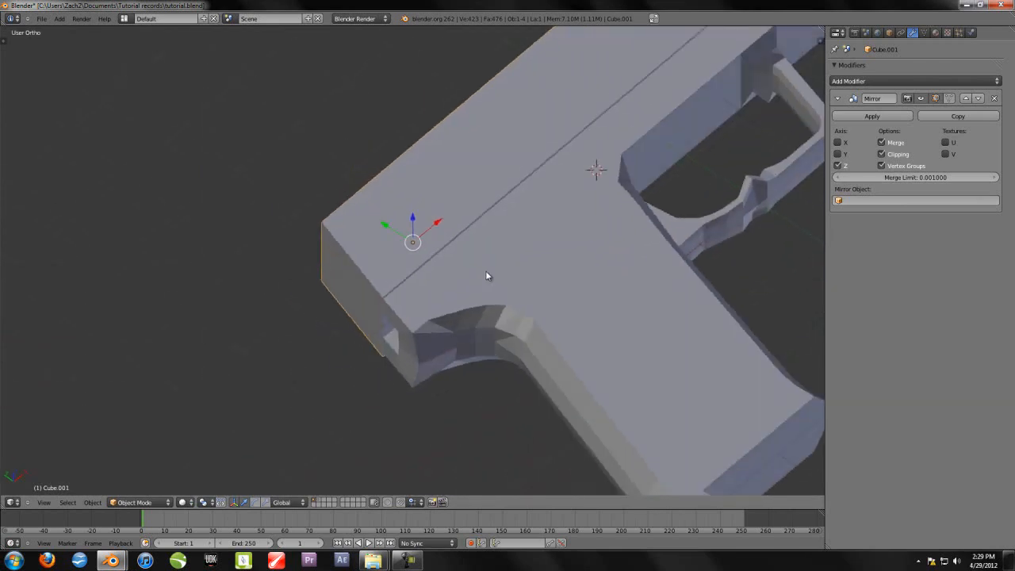
pyautogui.press('KP_5')
pyautogui.click(319, 502)
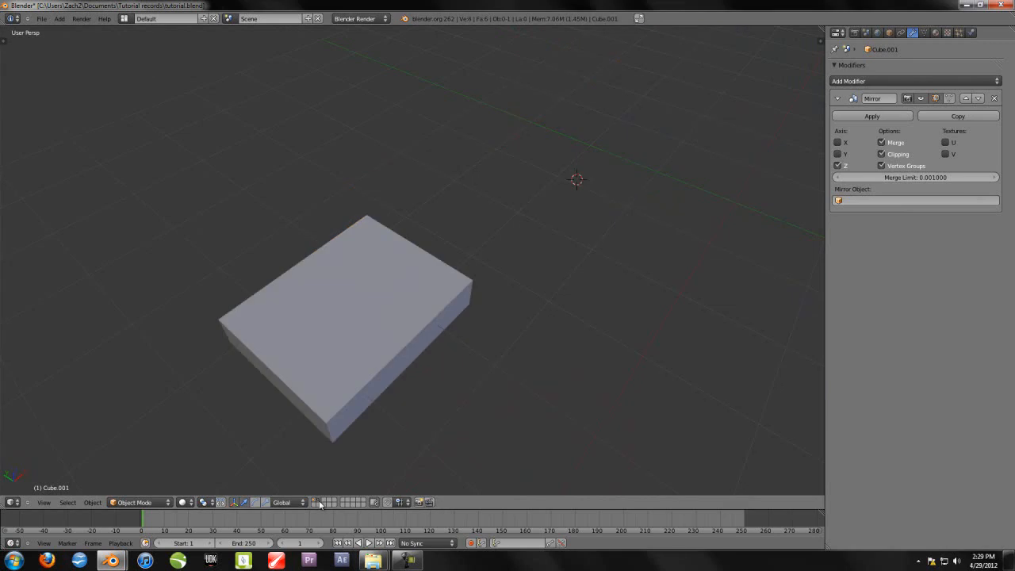
pyautogui.press('m')
pyautogui.click(458, 346)
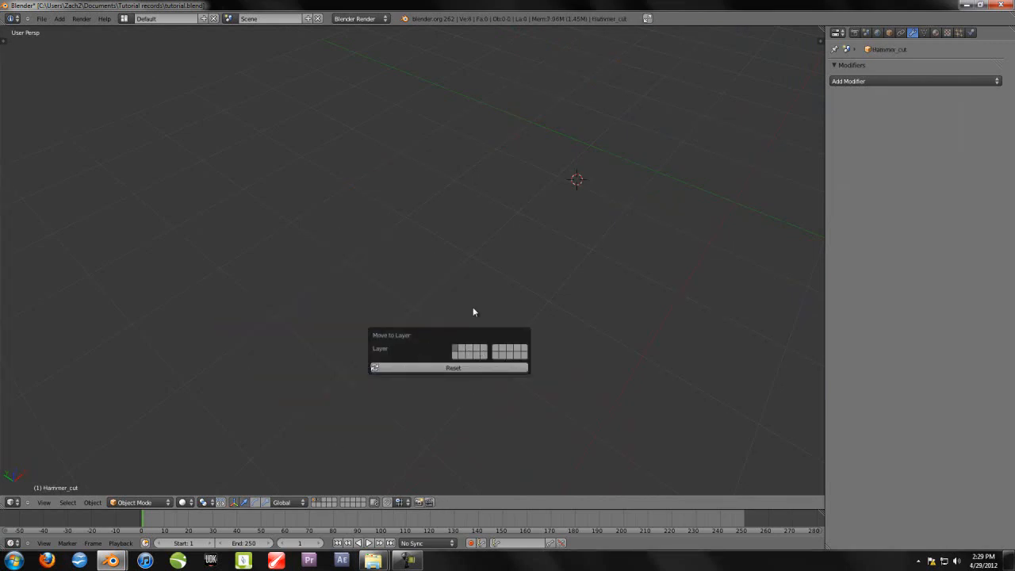
pyautogui.click(316, 500)
# - Add a Boolean modifier to the slide with the Difference operation and Hammer_cut as its object
pyautogui.moveTo(382, 349); pyautogui.dragTo(476, 273, button='middle')
pyautogui.rightClick(414, 231)
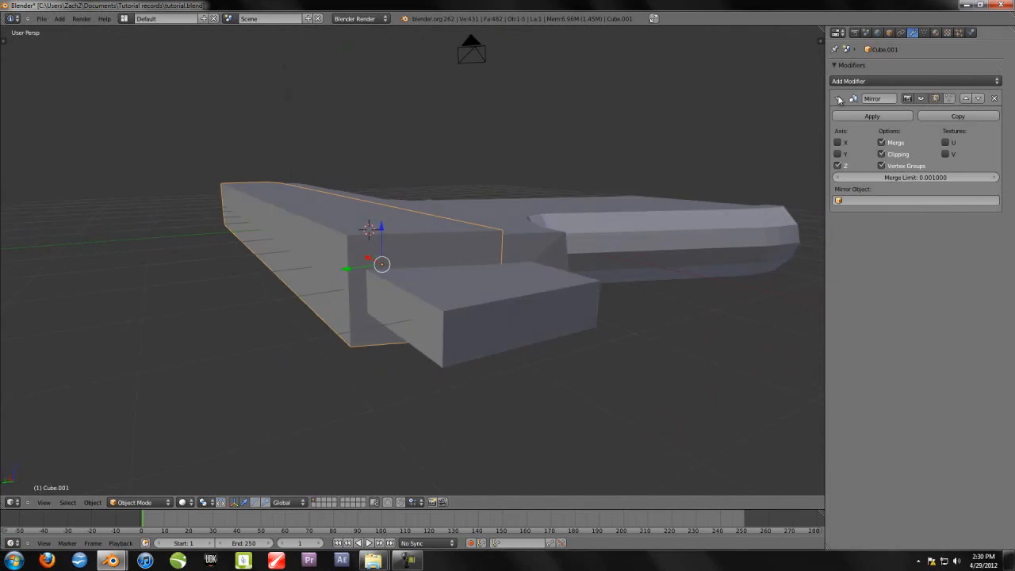
pyautogui.click(916, 81)
pyautogui.click(777, 130)
pyautogui.click(894, 163)
pyautogui.click(880, 131)
pyautogui.click(937, 162)
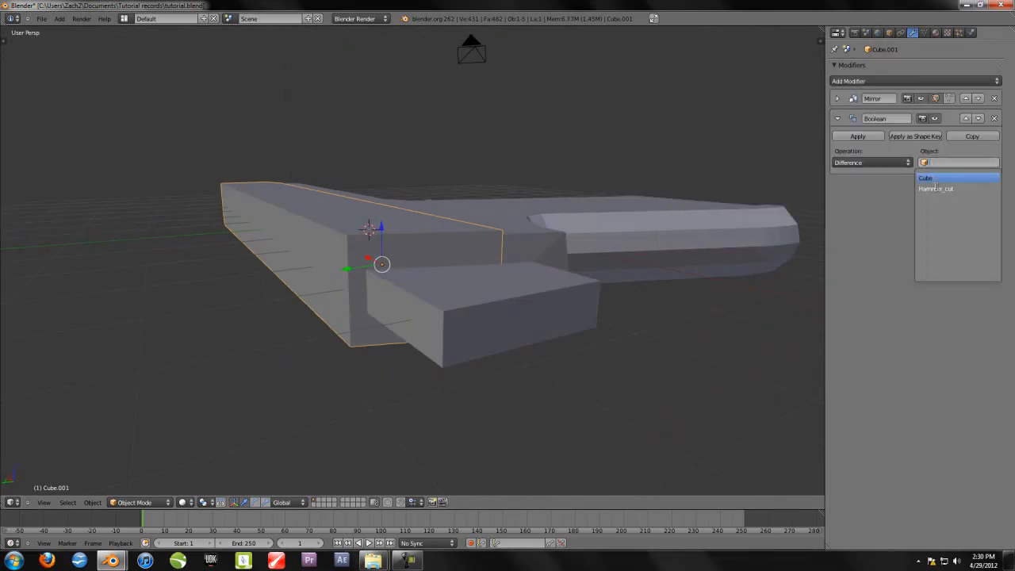
pyautogui.click(936, 189)
# - Try applying the slide's Boolean modifier while the Mirror is still active, check the wireframe, and undo it
pyautogui.moveTo(418, 252)
pyautogui.mouseDown(button='middle')
pyautogui.moveTo(430, 281)
pyautogui.moveTo(466, 262)
pyautogui.moveTo(642, 251)
pyautogui.mouseUp(button='middle')
pyautogui.press('z')
pyautogui.press('z')
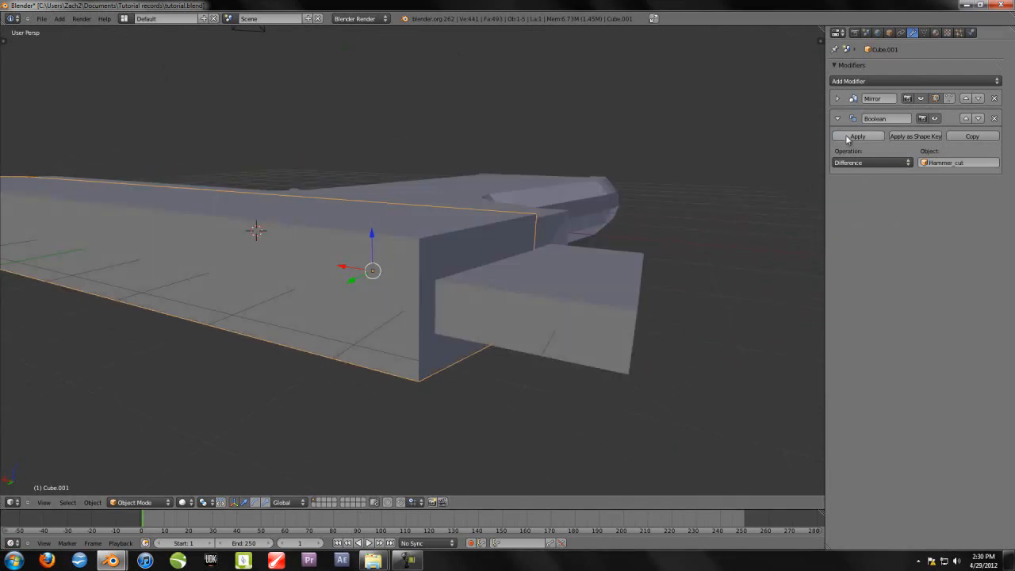
pyautogui.click(857, 136)
pyautogui.moveTo(777, 156); pyautogui.dragTo(412, 346, button='middle')
pyautogui.press('z')
pyautogui.hotkey('ctrl', 'z')
pyautogui.press('z')
pyautogui.hotkey('alt', 'z')
pyautogui.hotkey('alt', 'z')
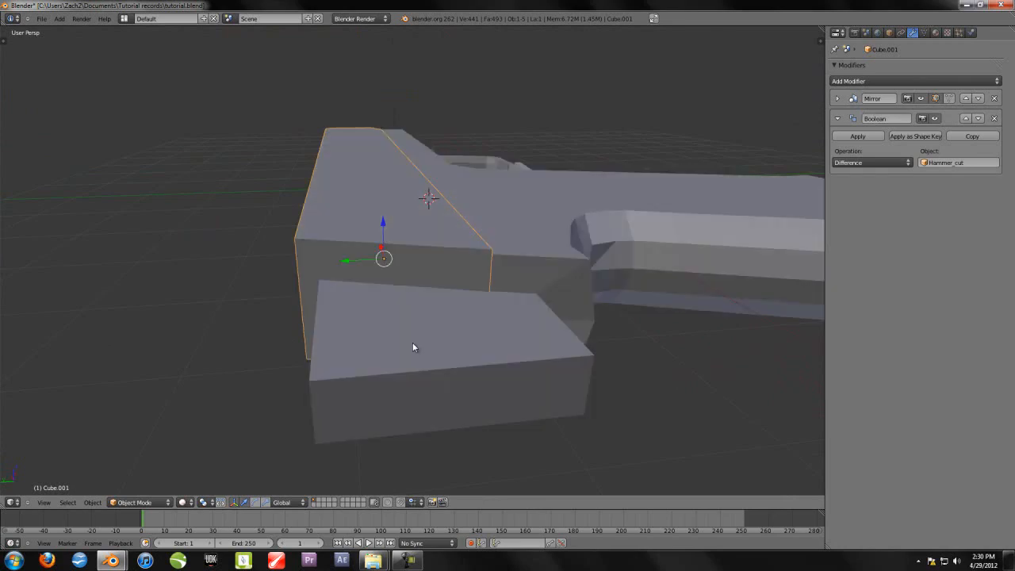
# - Reselect the slide, try applying its Boolean modifier again in wireframe, and undo the application
pyautogui.rightClick(407, 370)
pyautogui.rightClick(447, 261)
pyautogui.moveTo(447, 260); pyautogui.dragTo(501, 247, button='middle')
pyautogui.press('z')
pyautogui.click(857, 135)
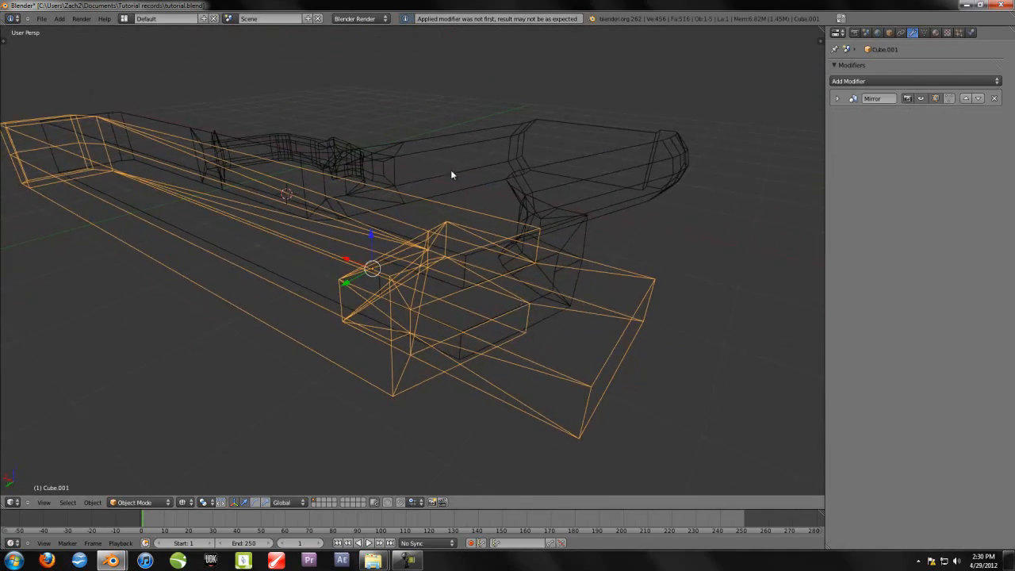
pyautogui.hotkey('ctrl', 'z')
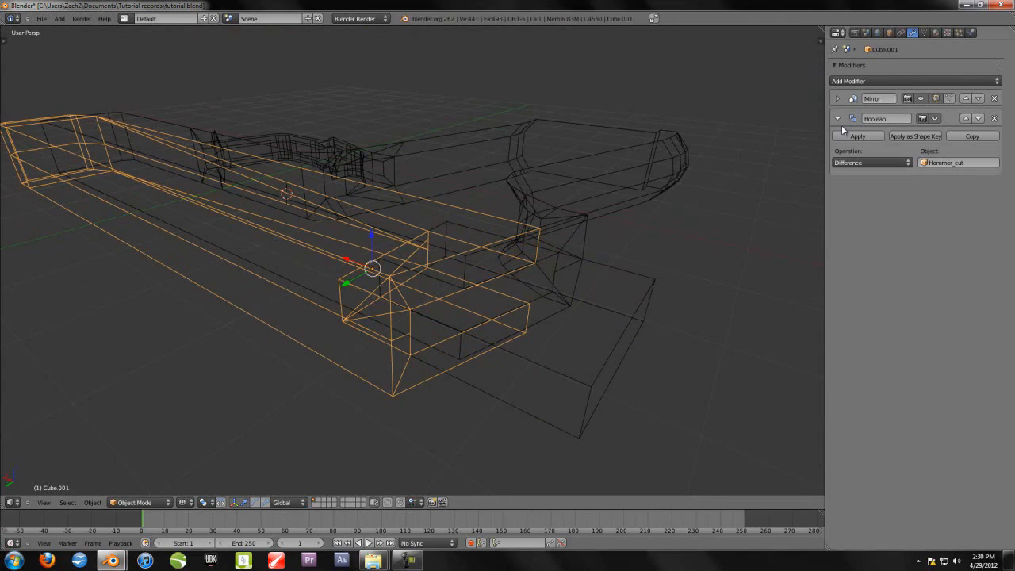
# - Try placing the Boolean modifier above the Mirror modifier, and restore the original stack order
pyautogui.click(968, 119)
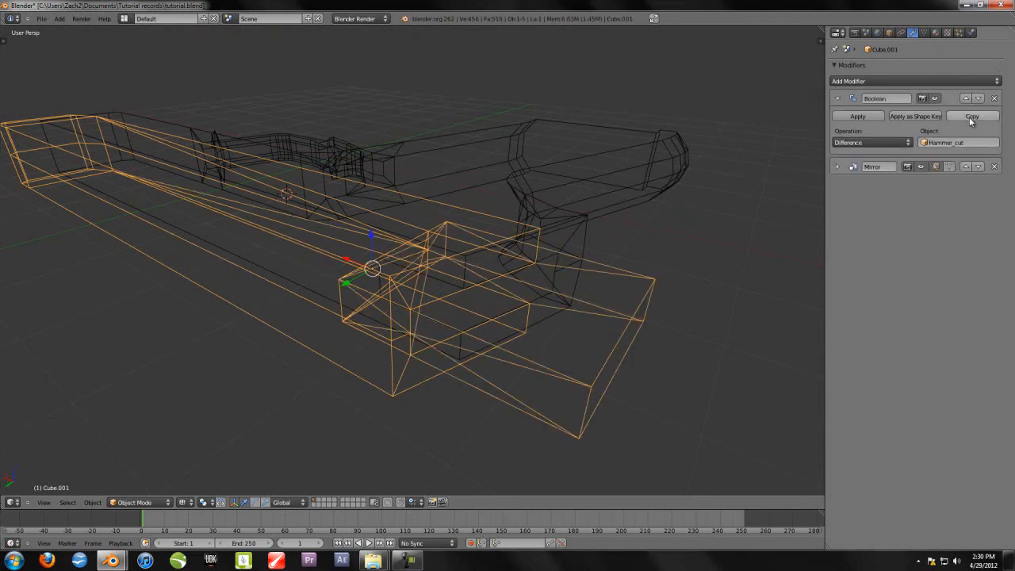
pyautogui.click(979, 99)
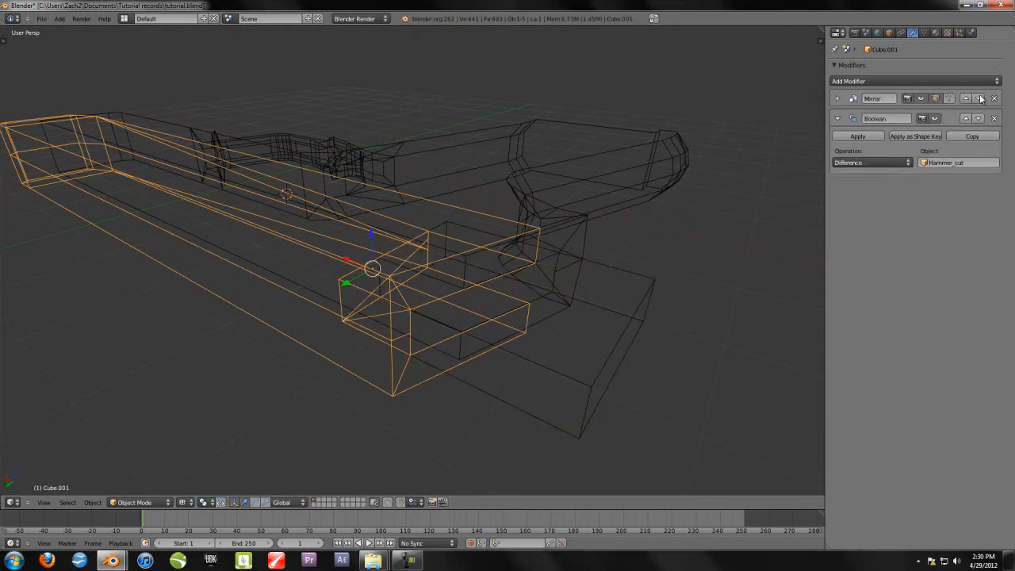
pyautogui.moveTo(501, 281); pyautogui.dragTo(587, 247, button='middle')
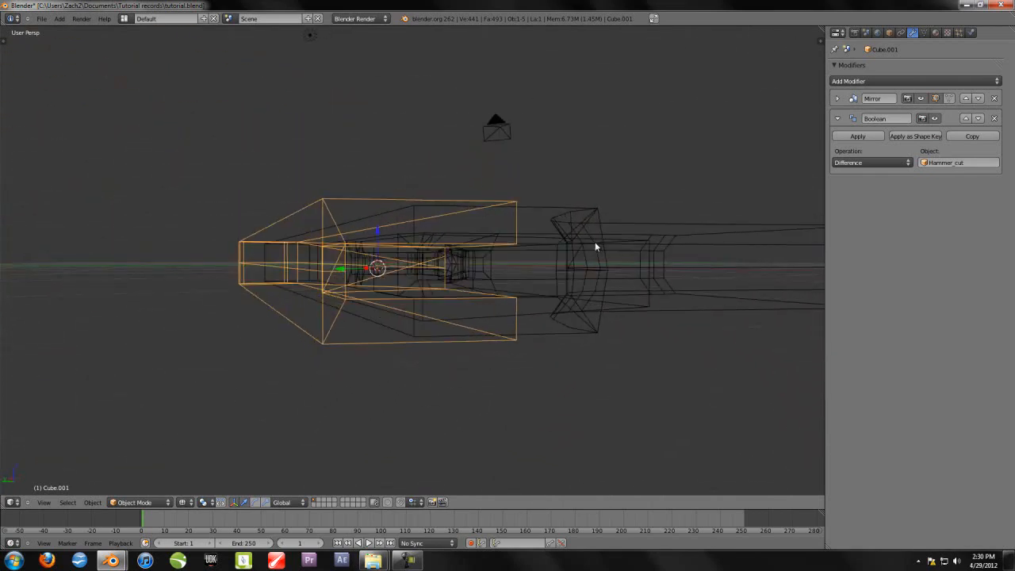
# - Examine the pistol frame's mesh in Edit Mode and return to Object Mode
pyautogui.rightClick(603, 236)
pyautogui.moveTo(378, 264)
pyautogui.mouseDown(button='middle')
pyautogui.moveTo(358, 279)
pyautogui.moveTo(369, 311)
pyautogui.moveTo(344, 311)
pyautogui.moveTo(452, 299)
pyautogui.moveTo(364, 284)
pyautogui.moveTo(368, 256)
pyautogui.moveTo(359, 281)
pyautogui.moveTo(302, 273)
pyautogui.moveTo(331, 297)
pyautogui.mouseUp(button='middle')
pyautogui.press('z')
pyautogui.press('Tab')
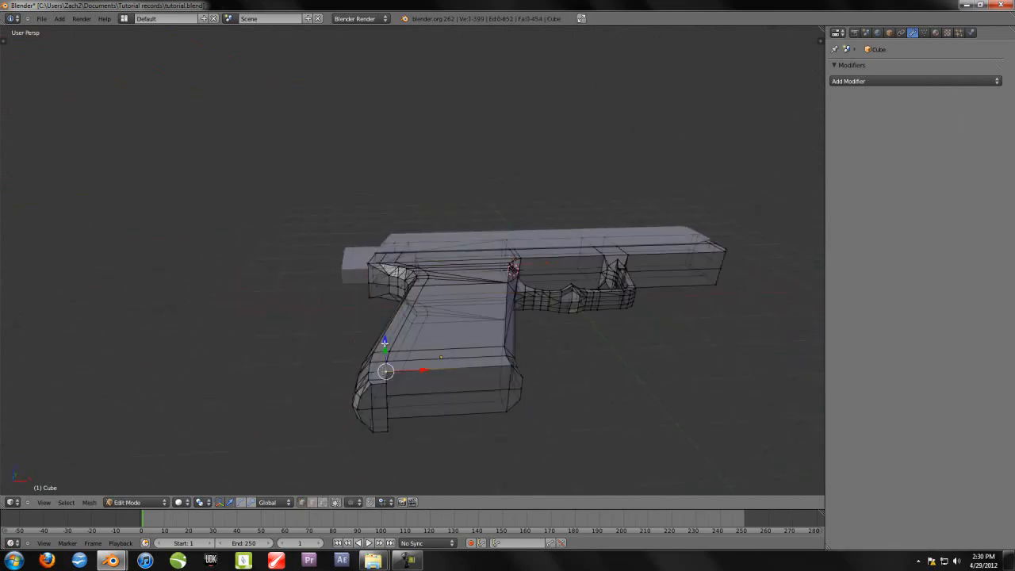
pyautogui.moveTo(420, 299); pyautogui.dragTo(455, 333, button='middle')
pyautogui.press('Tab')
pyautogui.moveTo(496, 361); pyautogui.dragTo(478, 235, button='middle')
# - Select the slide and apply its Mirror modifier
pyautogui.rightClick(410, 301)
pyautogui.scroll(2, 391, 348)
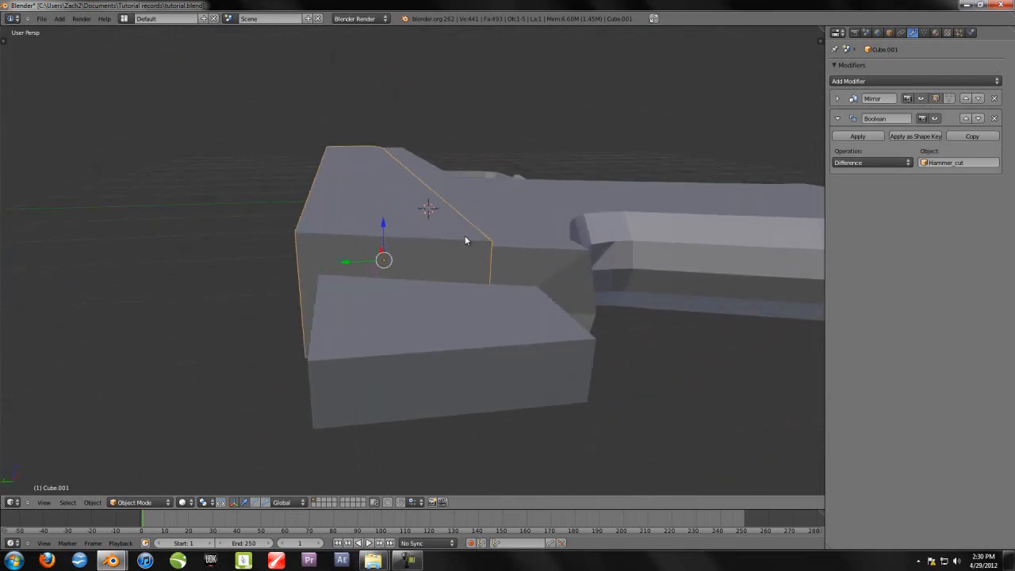
pyautogui.click(836, 98)
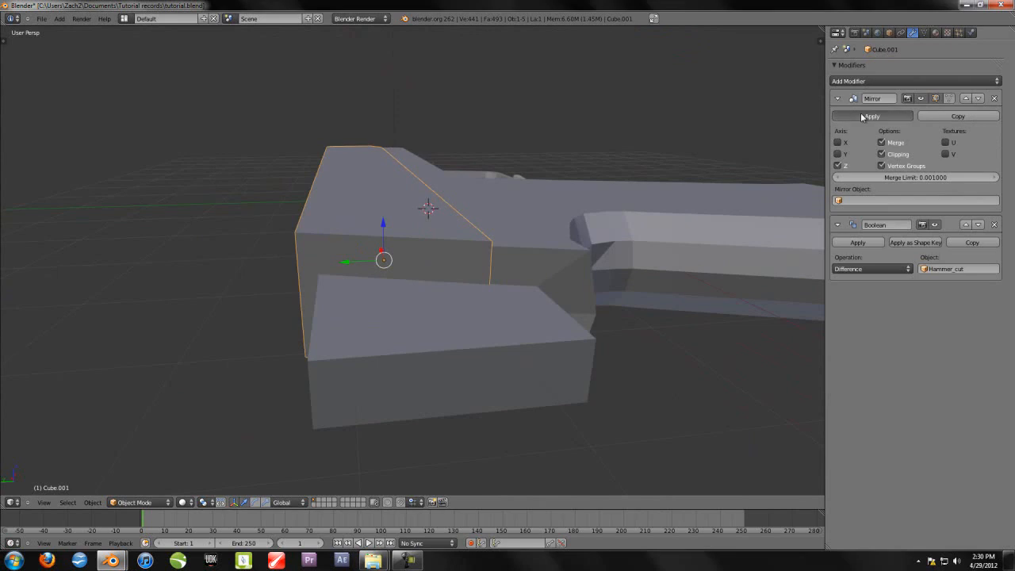
pyautogui.click(862, 117)
# - Try moving the Hammer_cut block away from the slide's rear, and undo the move
pyautogui.moveTo(426, 338); pyautogui.dragTo(465, 301, button='middle')
pyautogui.rightClick(690, 230)
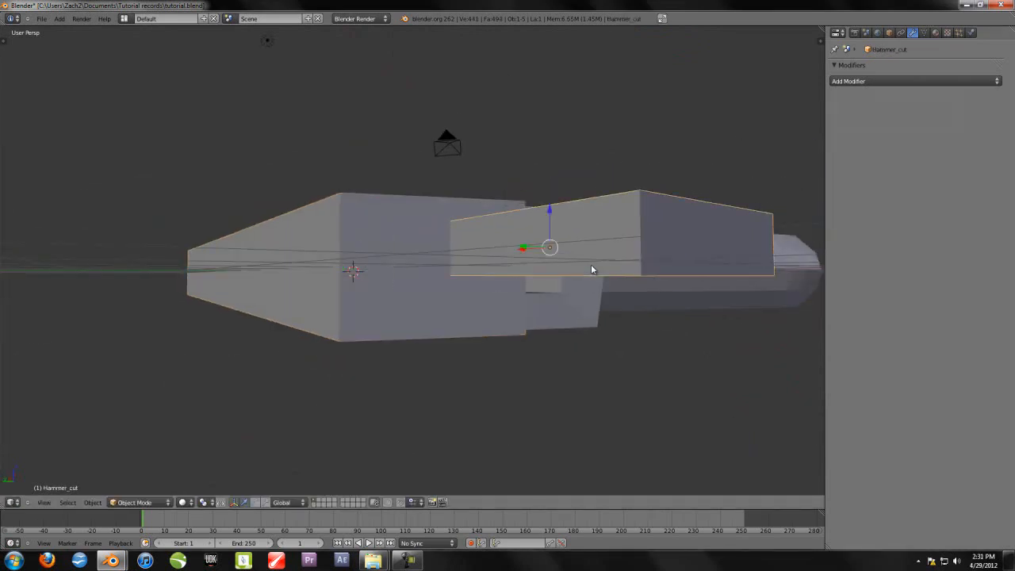
pyautogui.hotkey('ctrl', 'z')
# - Apply the slide's Hammer_cut Boolean modifier and check the resulting cut in wireframe and solid shading
pyautogui.rightClick(343, 238)
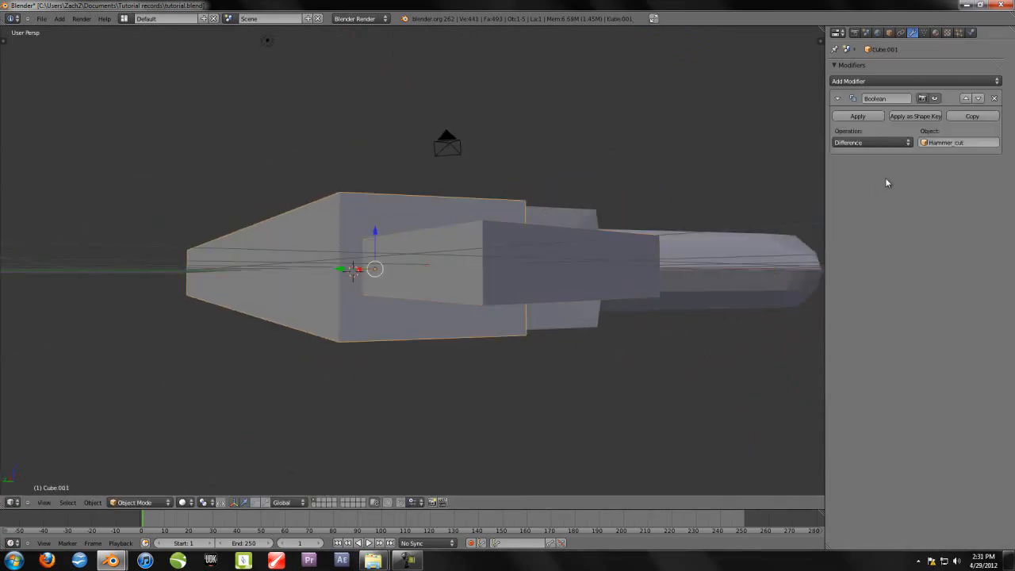
pyautogui.click(859, 117)
pyautogui.press('z')
pyautogui.moveTo(485, 259); pyautogui.dragTo(547, 287, button='middle')
pyautogui.press('z')
pyautogui.moveTo(543, 329); pyautogui.dragTo(484, 332, button='middle')
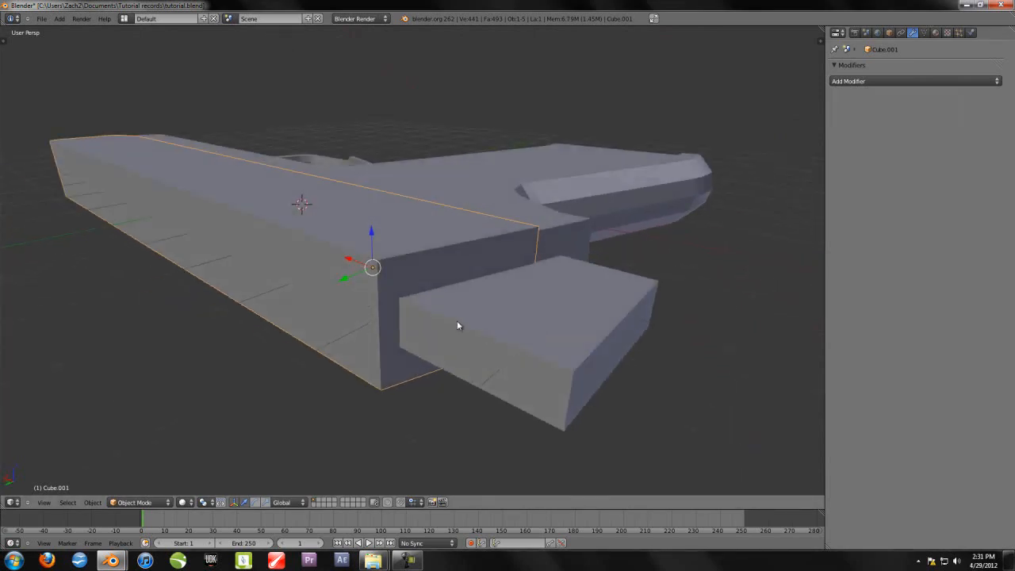
# - Delete the lower half of the slide's vertices in front view and return to Object Mode
pyautogui.press('Tab')
pyautogui.moveTo(403, 300)
pyautogui.mouseDown(button='middle')
pyautogui.moveTo(438, 309)
pyautogui.moveTo(476, 285)
pyautogui.moveTo(360, 297)
pyautogui.moveTo(442, 290)
pyautogui.moveTo(435, 315)
pyautogui.moveTo(416, 300)
pyautogui.mouseUp(button='middle')
pyautogui.press('KP_1')
pyautogui.scroll(-2, 410, 323)
pyautogui.keyDown('shift'); pyautogui.moveTo(410, 322); pyautogui.dragTo(346, 323, button='middle'); pyautogui.keyUp('shift')
pyautogui.press('b')
pyautogui.moveTo(149, 262); pyautogui.dragTo(745, 337)
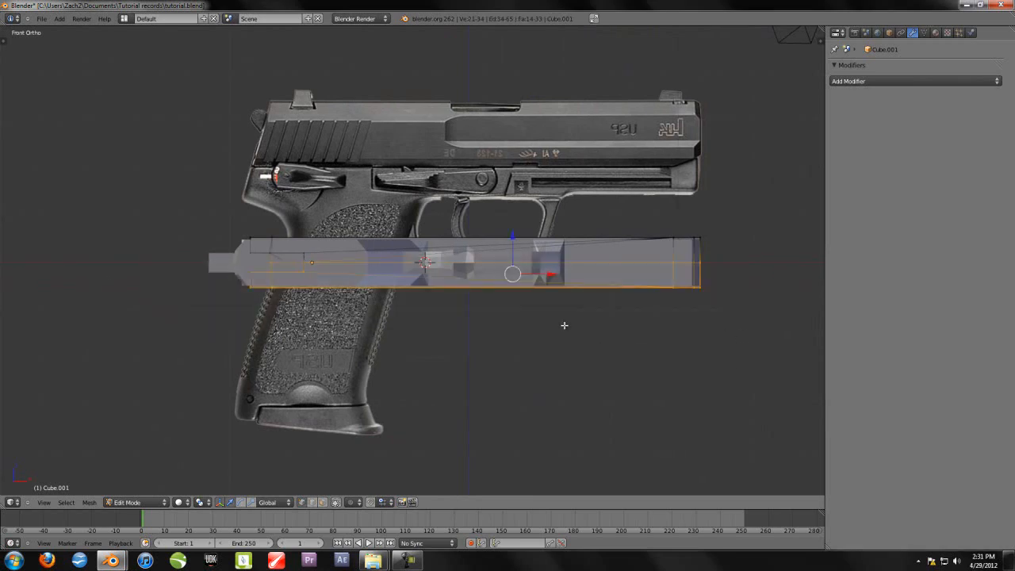
pyautogui.press('x')
pyautogui.click(555, 325)
pyautogui.moveTo(516, 322); pyautogui.dragTo(458, 313, button='middle')
pyautogui.press('Tab')
# - Move the Hammer_cut block and the pistol frame to the second layer, leaving the slide by itself
pyautogui.rightClick(561, 250)
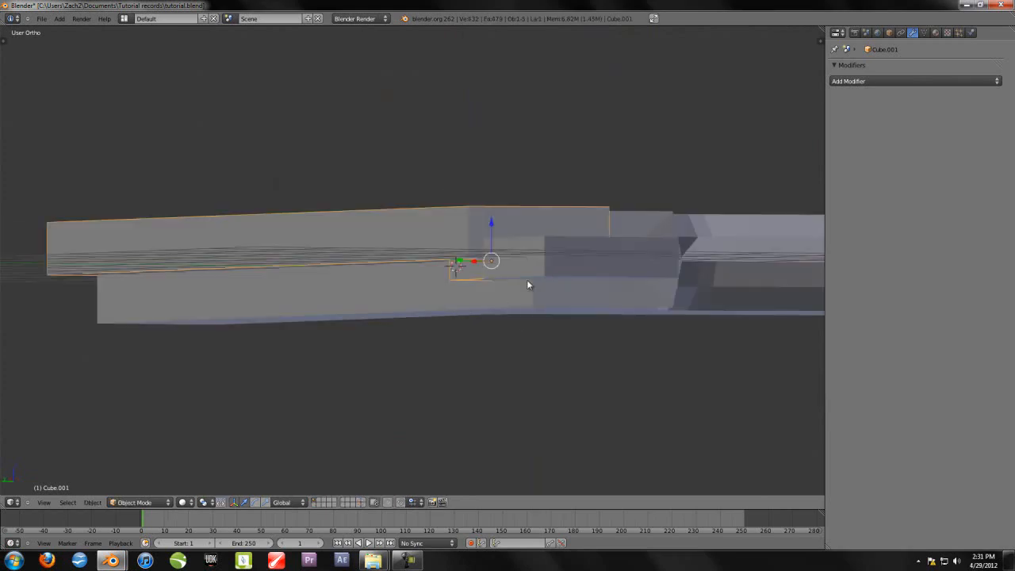
pyautogui.press('m')
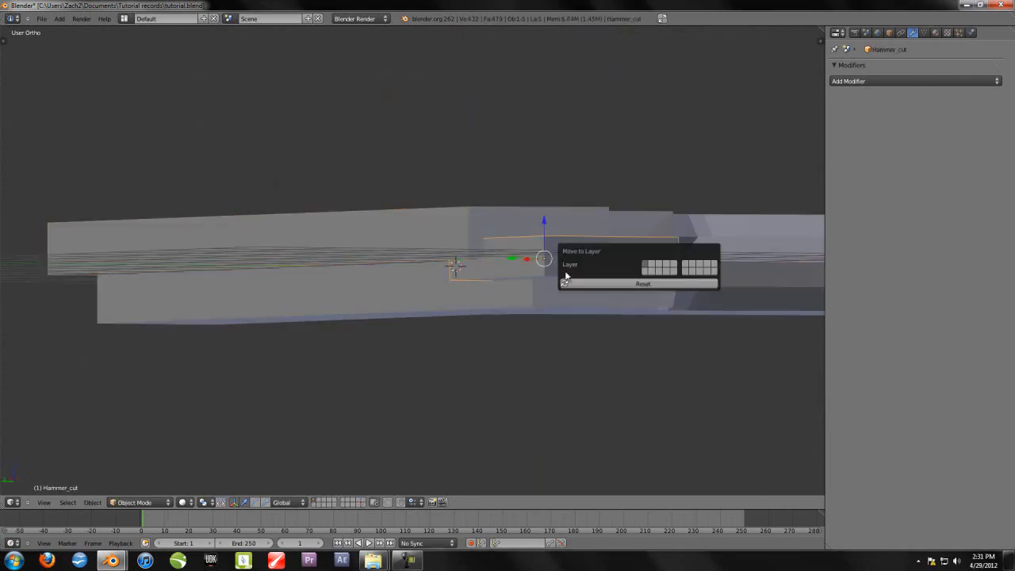
pyautogui.click(651, 267)
pyautogui.moveTo(539, 167); pyautogui.dragTo(346, 320, button='middle')
pyautogui.rightClick(345, 315)
pyautogui.rightClick(480, 354)
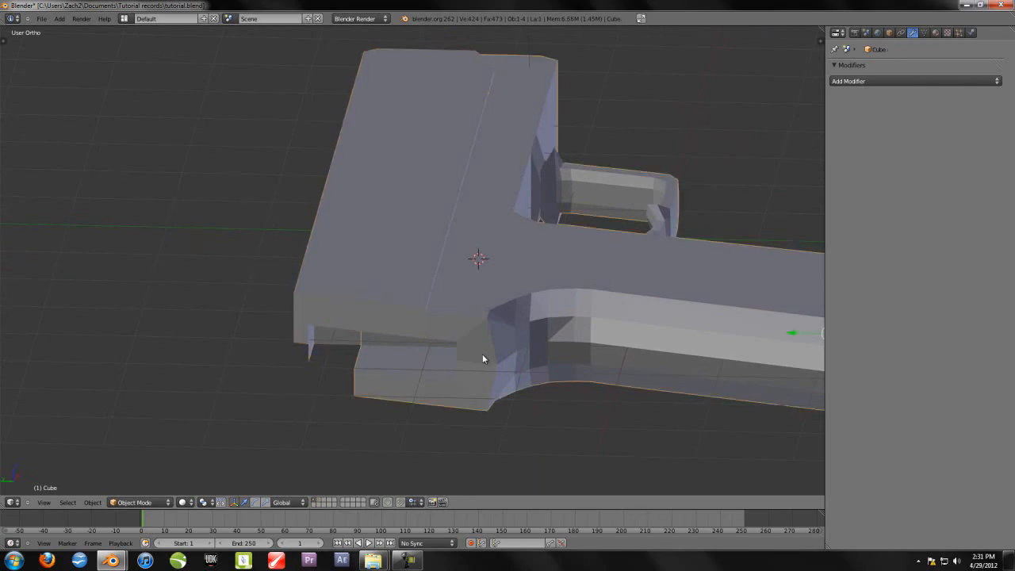
pyautogui.press('m')
pyautogui.click(573, 376)
# - Delete the slide's leftover recess vertices hanging below its mirror plane
pyautogui.moveTo(543, 331); pyautogui.dragTo(437, 364, button='middle')
pyautogui.press('KP_5')
pyautogui.scroll(-2, 460, 361)
pyautogui.rightClick(383, 264)
pyautogui.press('Tab')
pyautogui.moveTo(391, 291)
pyautogui.mouseDown(button='middle')
pyautogui.moveTo(444, 302)
pyautogui.moveTo(372, 293)
pyautogui.mouseUp(button='middle')
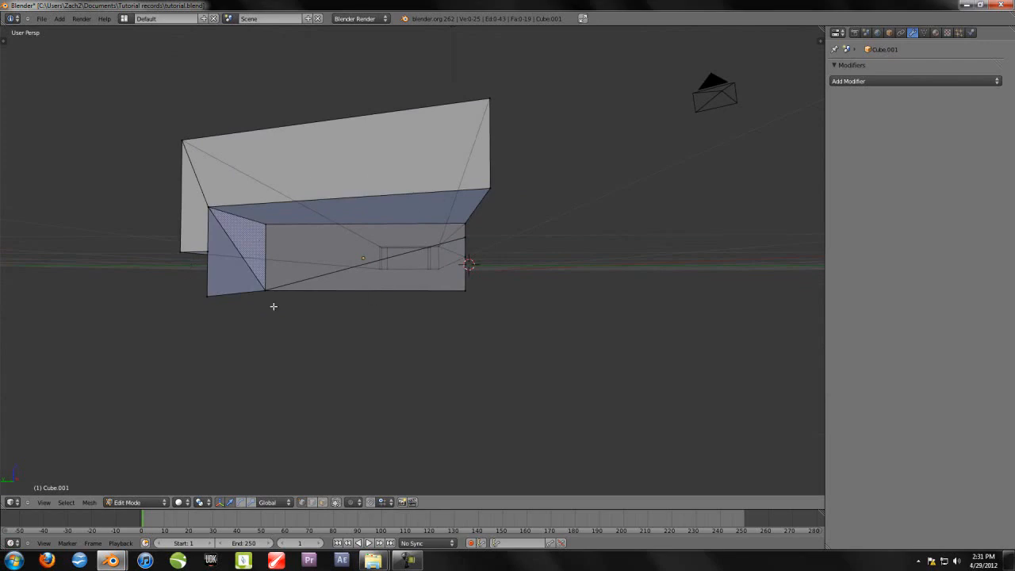
pyautogui.moveTo(237, 299)
pyautogui.mouseDown(button='middle')
pyautogui.moveTo(260, 299)
pyautogui.moveTo(248, 312)
pyautogui.mouseUp(button='middle')
pyautogui.moveTo(240, 280); pyautogui.dragTo(663, 369)
pyautogui.press('x')
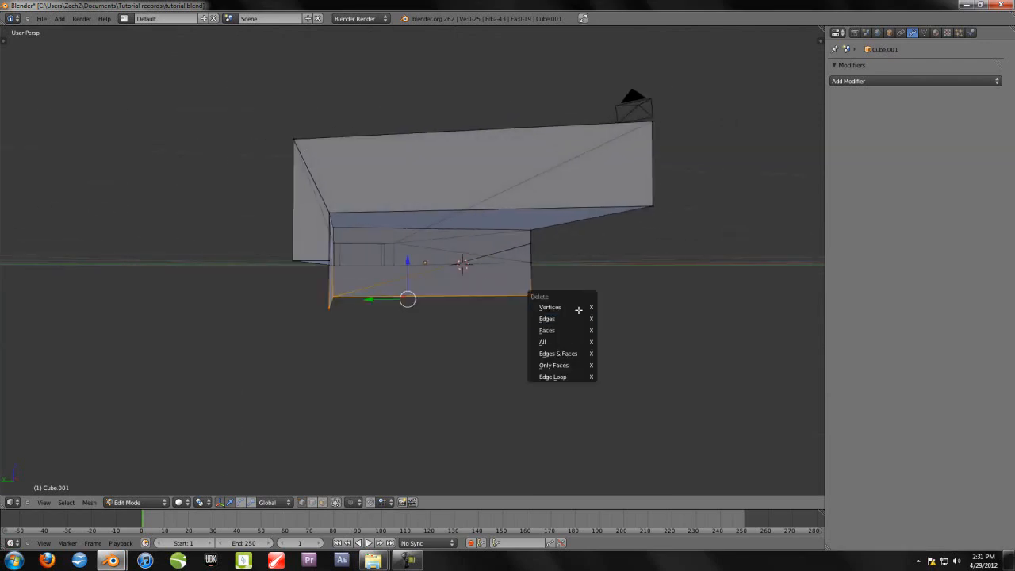
pyautogui.click(578, 313)
pyautogui.moveTo(578, 306); pyautogui.dragTo(403, 323, button='middle')
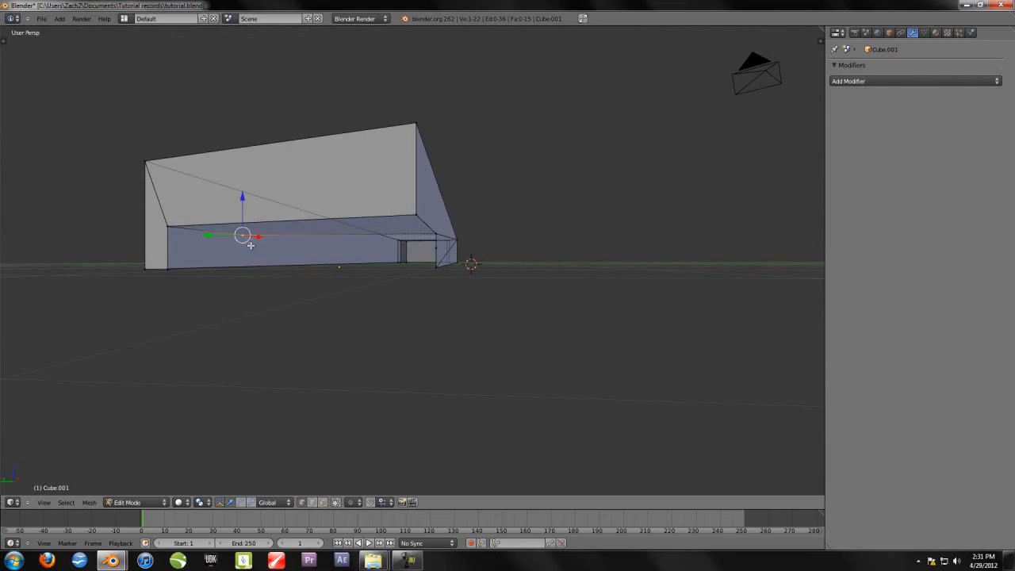
# - Try to extrude the recess's inner corner vertex straight down along Z to the slide's lower edge
pyautogui.press('KP_5')
pyautogui.press('KP_1')
pyautogui.scroll(7, 254, 253)
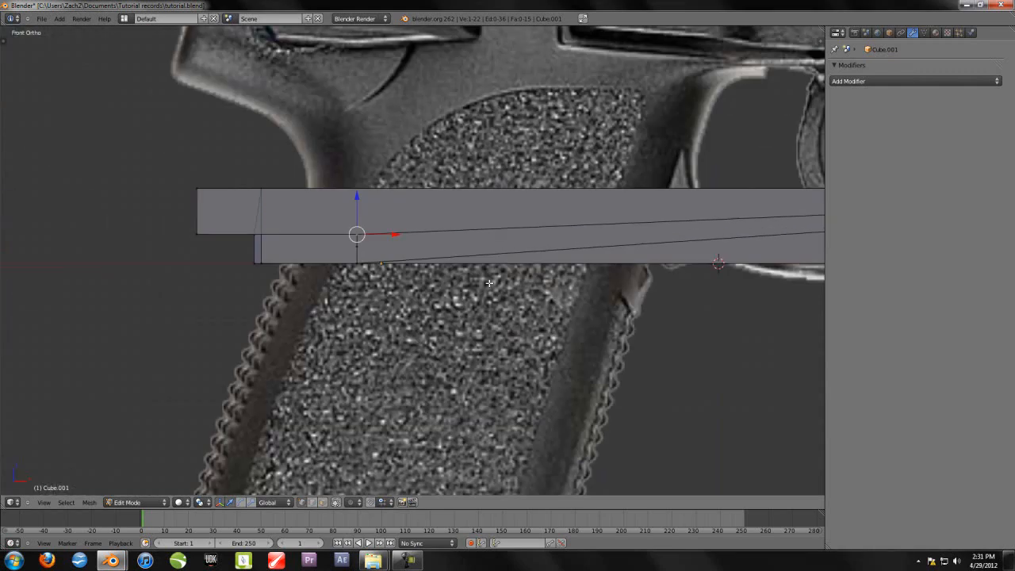
pyautogui.press('g')
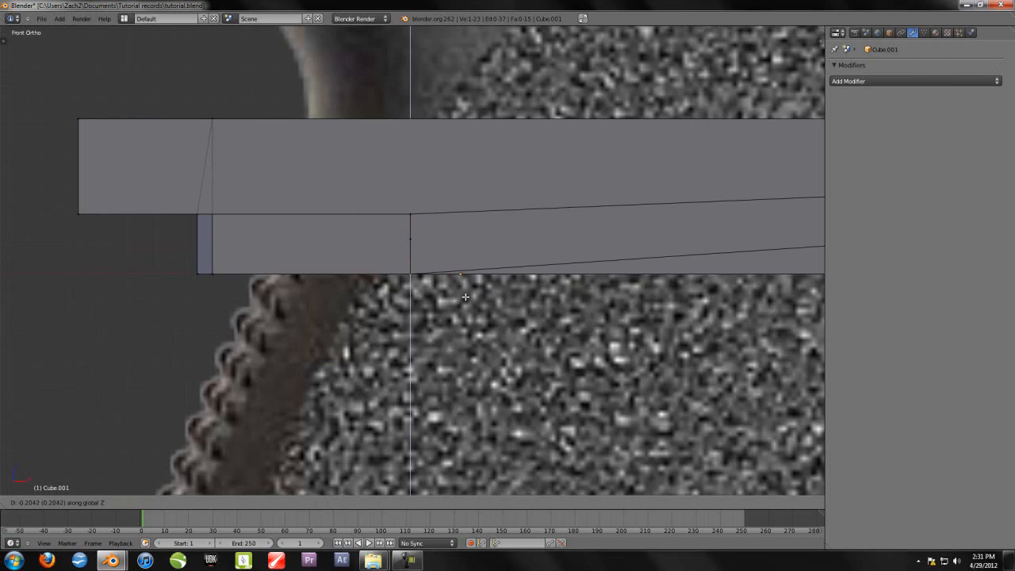
pyautogui.click(465, 297)
pyautogui.scroll(7, 412, 312)
pyautogui.scroll(-6, 407, 315)
pyautogui.moveTo(407, 314); pyautogui.dragTo(440, 313, button='middle')
pyautogui.scroll(-1, 441, 314)
pyautogui.press('KP_5')
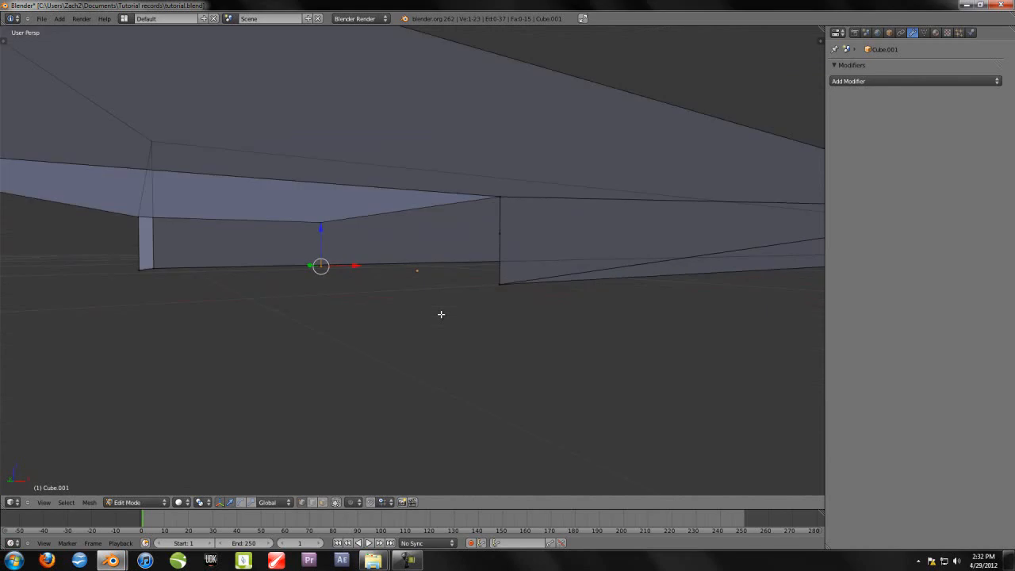
pyautogui.scroll(-5, 438, 289)
pyautogui.moveTo(498, 281); pyautogui.dragTo(479, 290, button='middle')
pyautogui.moveTo(363, 293); pyautogui.dragTo(295, 308, button='middle')
pyautogui.moveTo(256, 266); pyautogui.dragTo(333, 279, button='middle')
pyautogui.press('KP_1')
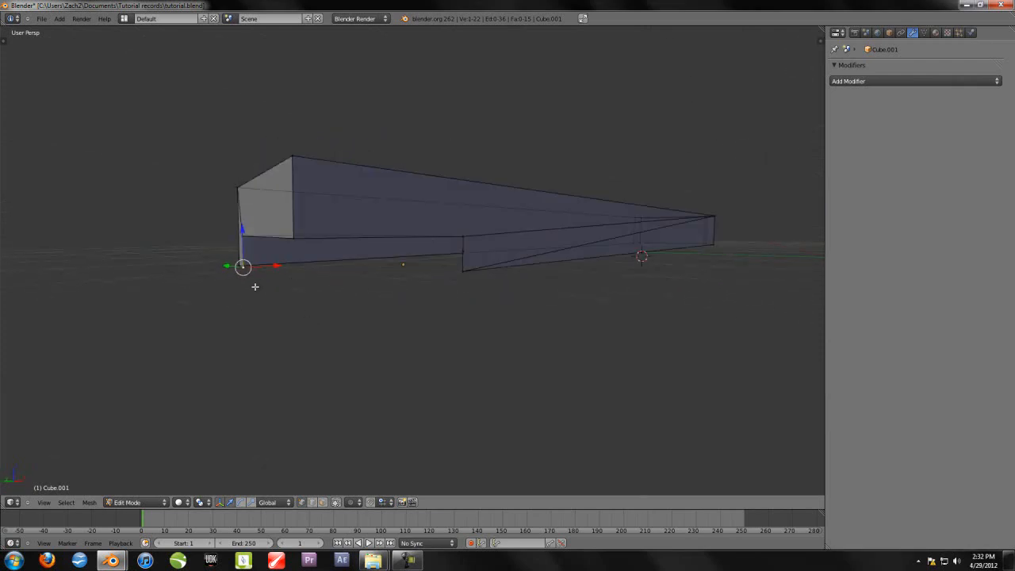
# - Extrude the lower rear vertex of the recess wall along X until it reaches the recess's inner end
pyautogui.moveTo(255, 286); pyautogui.dragTo(382, 386, button='middle')
pyautogui.press('KP_5')
pyautogui.scroll(-2, 339, 383)
pyautogui.press('KP_7')
pyautogui.press('KP_5')
pyautogui.press('KP_5')
pyautogui.moveTo(380, 387); pyautogui.dragTo(396, 272, button='middle')
pyautogui.press('KP_1')
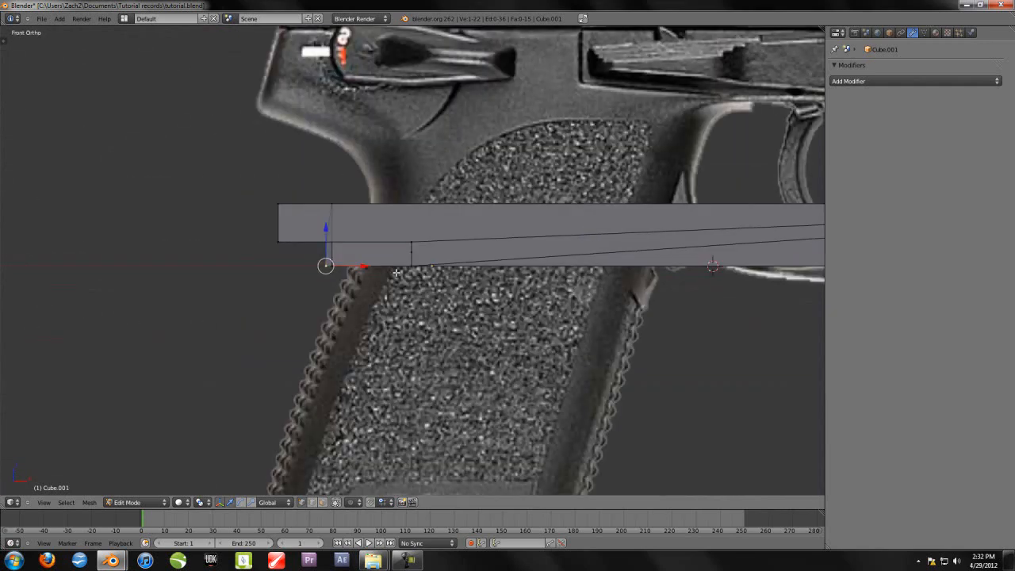
pyautogui.press('g')
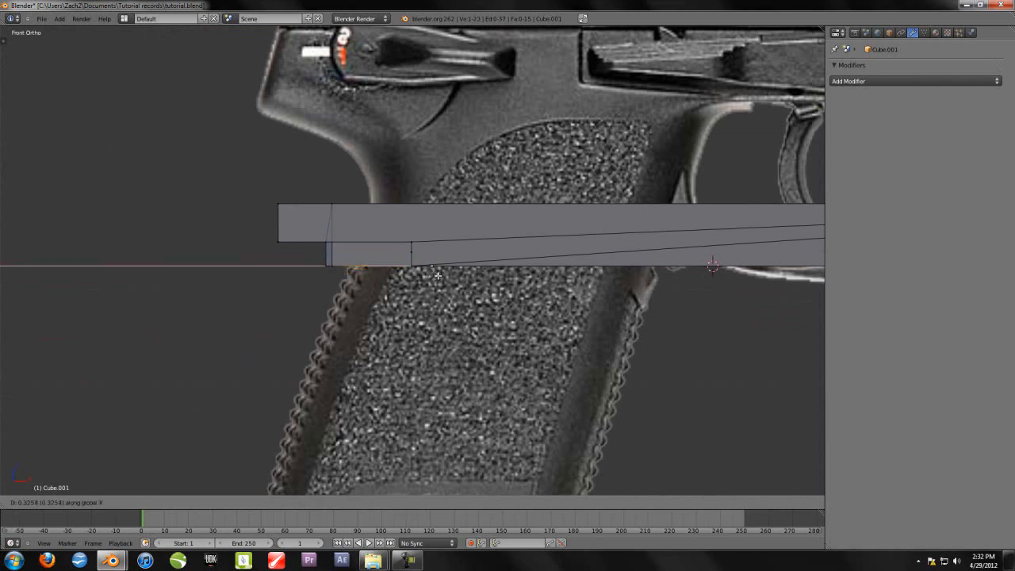
pyautogui.click(481, 267)
pyautogui.scroll(7, 430, 279)
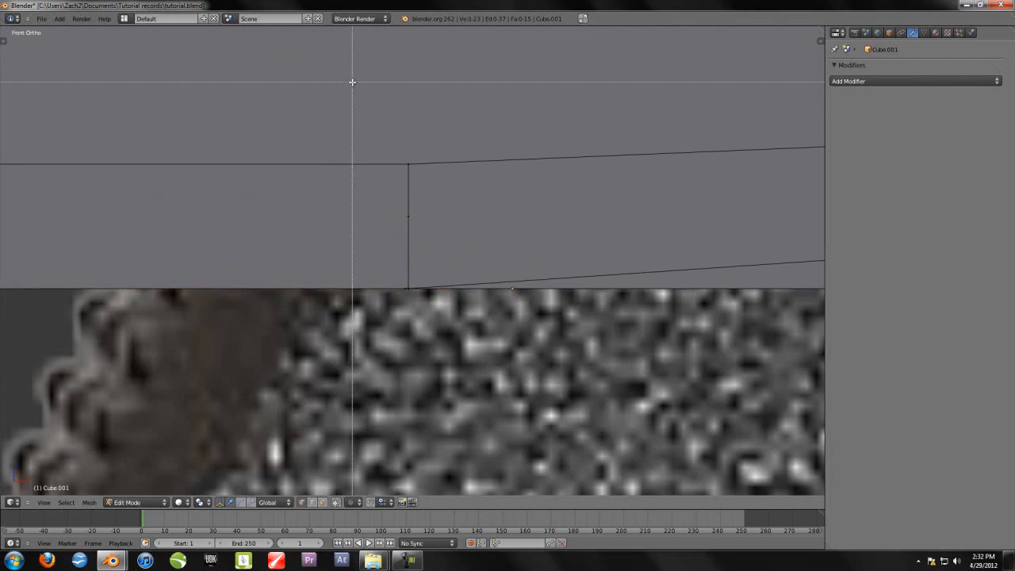
# - Select the vertices at the recess's inner end and scale them flat along X to line them up
pyautogui.moveTo(456, 328); pyautogui.dragTo(457, 328)
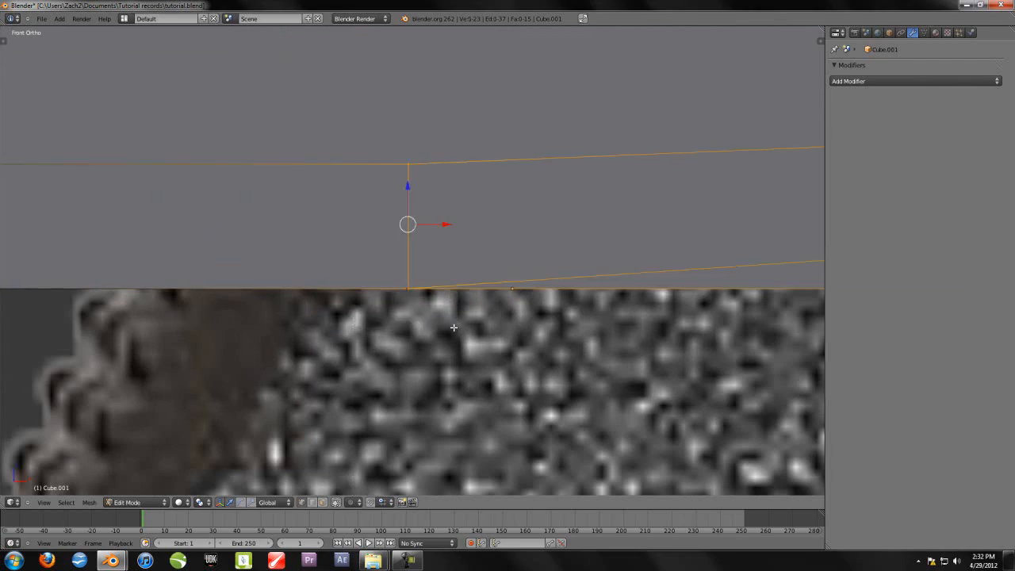
pyautogui.press('s')
pyautogui.press('x')
pyautogui.press('Return')
pyautogui.moveTo(453, 326); pyautogui.dragTo(336, 288, button='middle')
pyautogui.press('KP_5')
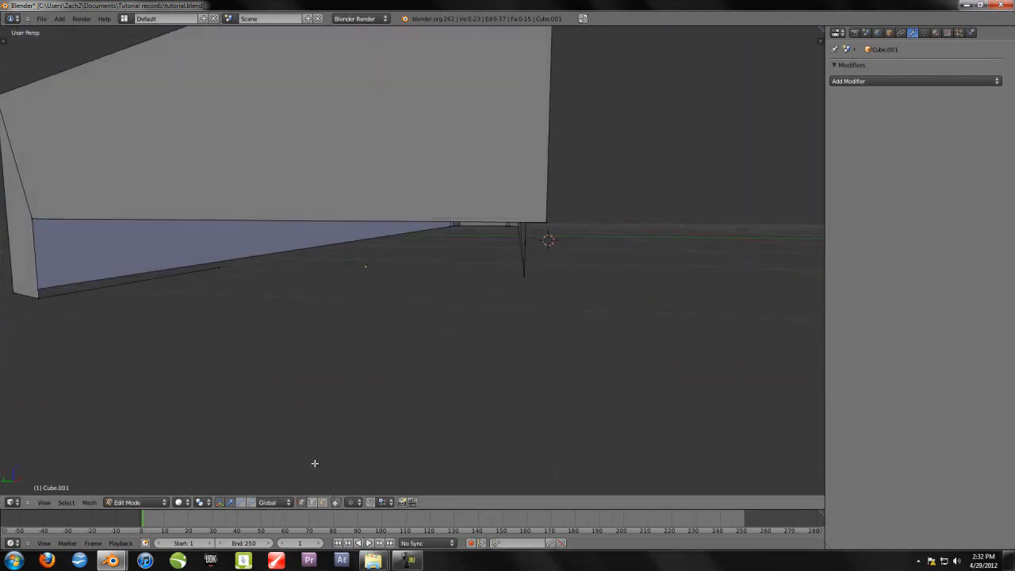
# - Extrude the recess's lower inner corner vertex up to the corner above it and merge the two at last
pyautogui.moveTo(309, 364); pyautogui.dragTo(310, 347, button='middle')
pyautogui.rightClick(212, 275)
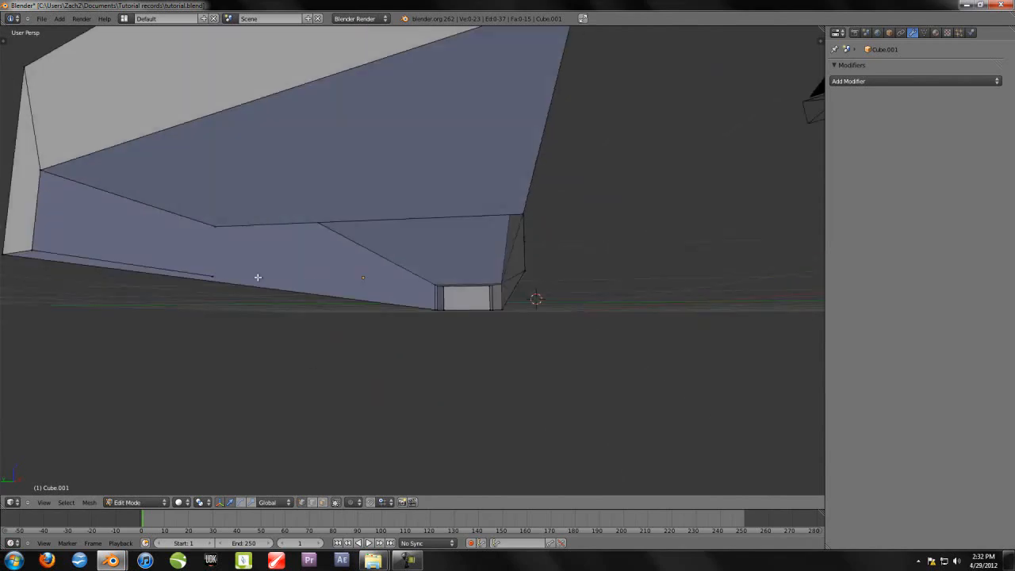
pyautogui.press('w')
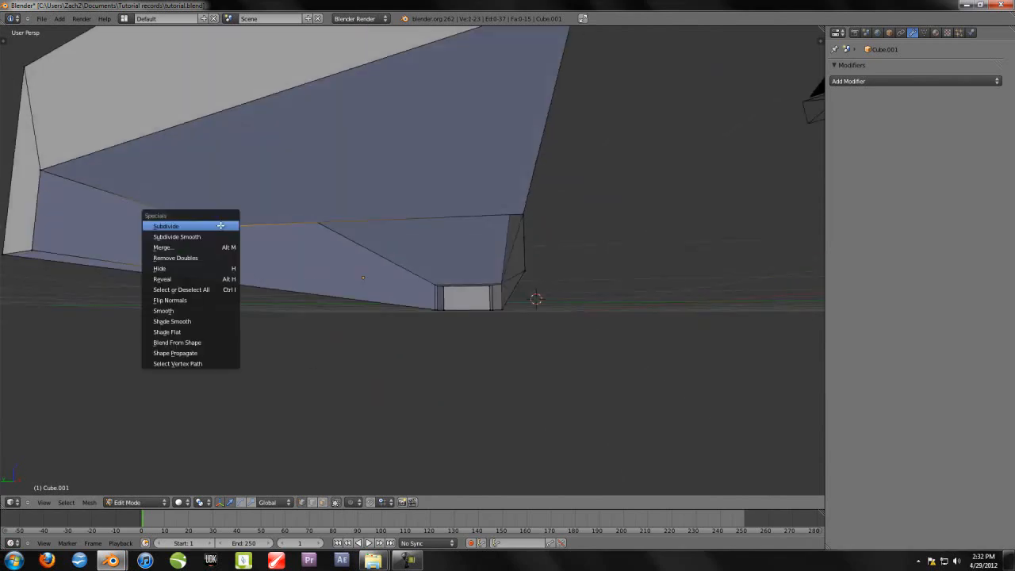
pyautogui.press('e')
pyautogui.click(216, 229)
pyautogui.press('w')
pyautogui.click(215, 241)
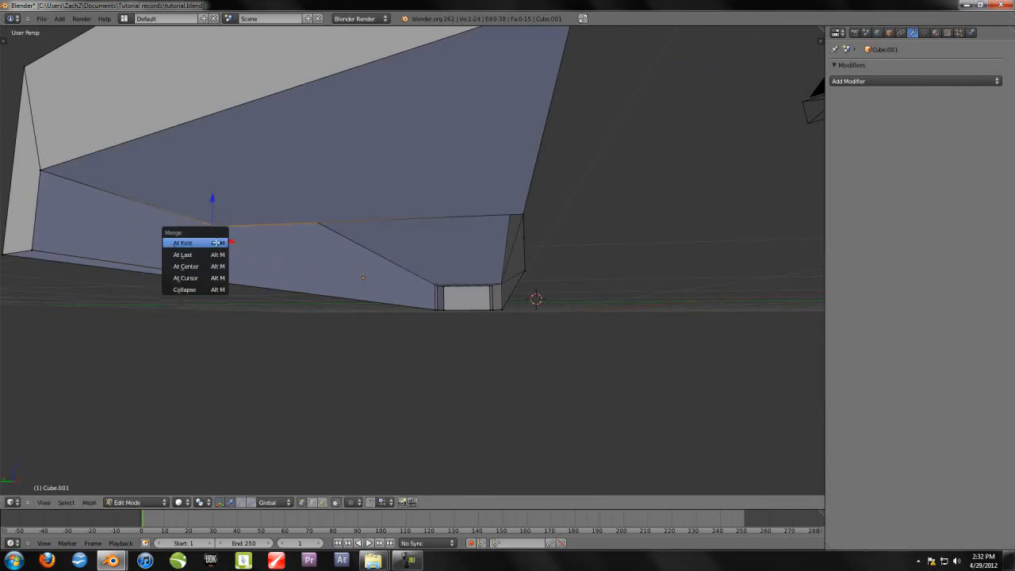
pyautogui.click(214, 255)
# - Extrude the lower inner corner vertex across the recess to the opposite lower corner and merge the overlapping vertices
pyautogui.moveTo(246, 295); pyautogui.dragTo(184, 276, button='middle')
pyautogui.press('g')
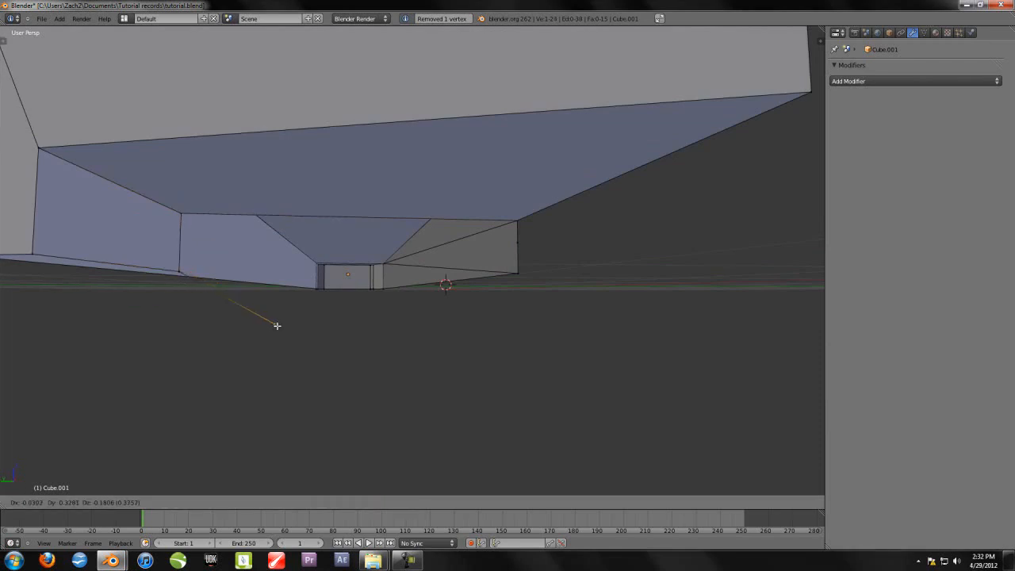
pyautogui.click(516, 311)
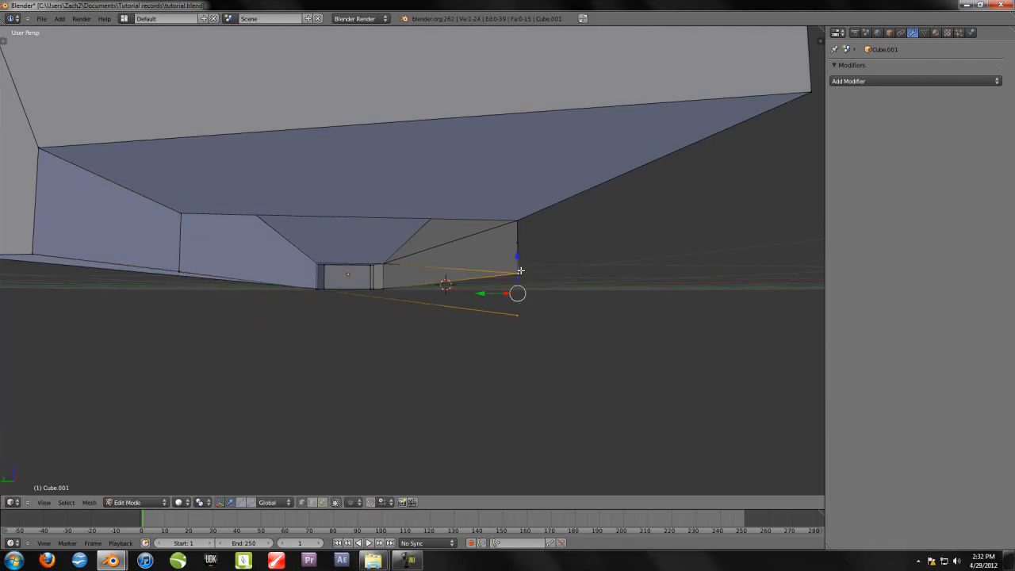
pyautogui.press('w')
pyautogui.click(520, 273)
pyautogui.click(517, 268)
# - Fill the recess's inner end and open side wall with faces, and return to Object Mode
pyautogui.moveTo(517, 272); pyautogui.dragTo(211, 282, button='middle')
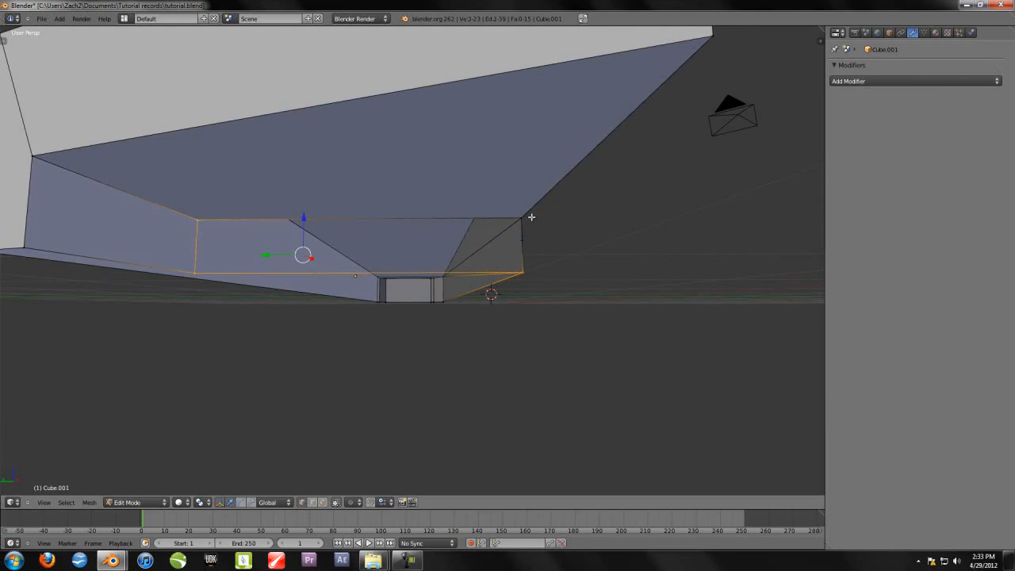
pyautogui.moveTo(421, 280)
pyautogui.mouseDown(button='middle')
pyautogui.moveTo(408, 294)
pyautogui.moveTo(424, 290)
pyautogui.mouseUp(button='middle')
pyautogui.press('f')
pyautogui.press('a')
pyautogui.moveTo(351, 310); pyautogui.dragTo(280, 311, button='middle')
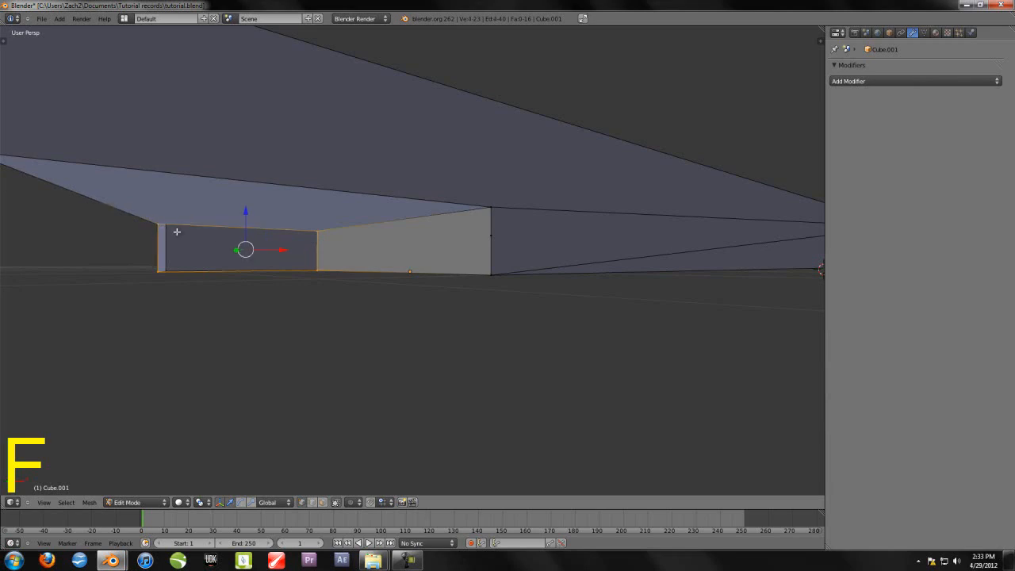
pyautogui.moveTo(215, 263); pyautogui.dragTo(373, 299, button='middle')
pyautogui.press('f')
pyautogui.press('a')
pyautogui.scroll(-6, 267, 270)
pyautogui.press('Tab')
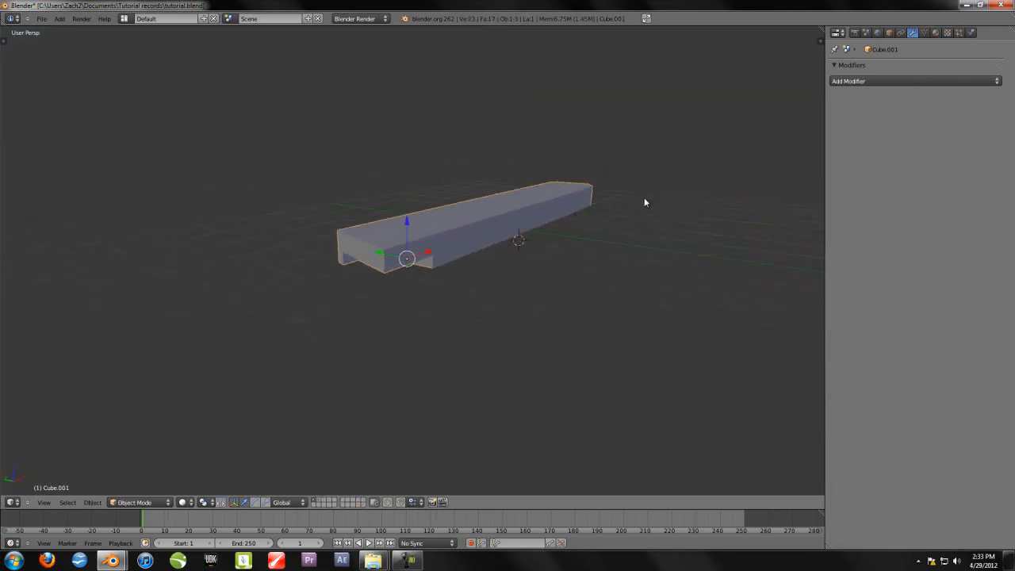
# - Add a Mirror modifier to the slide on the Z axis only, with Clipping enabled, and save the file
pyautogui.click(906, 81)
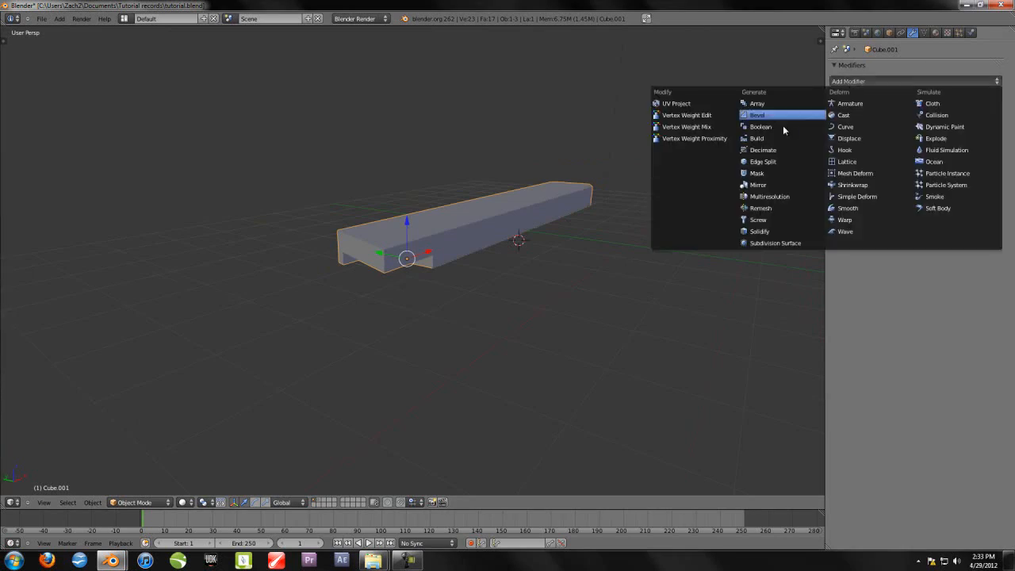
pyautogui.click(768, 184)
pyautogui.click(851, 167)
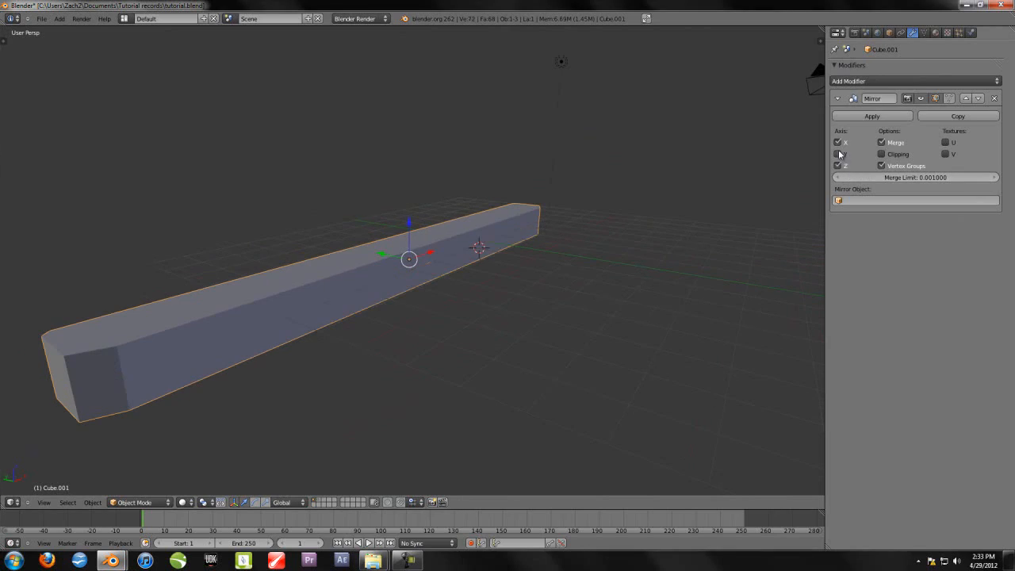
pyautogui.click(838, 143)
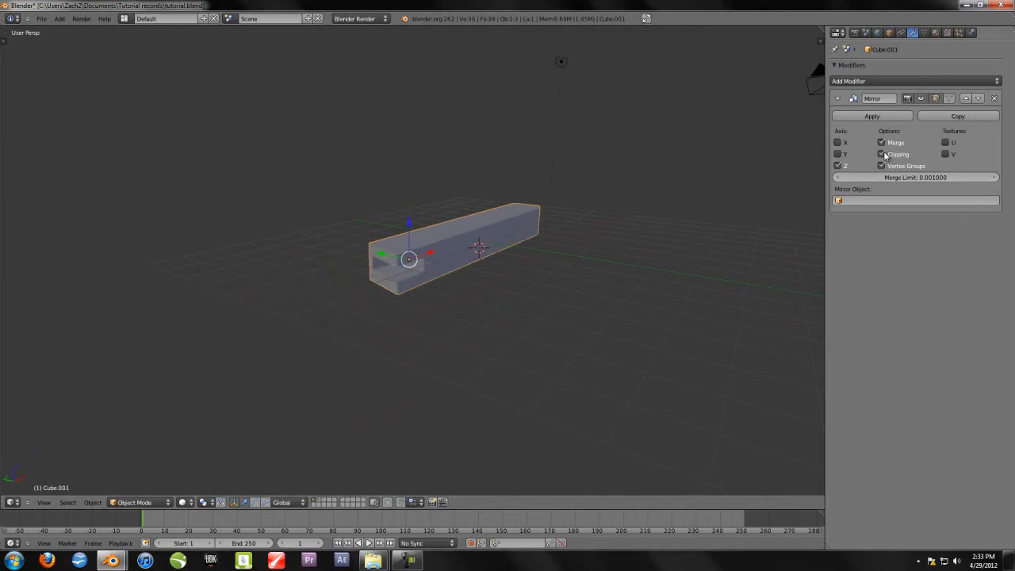
pyautogui.moveTo(408, 271); pyautogui.dragTo(395, 319, button='middle')
pyautogui.scroll(4, 473, 241)
pyautogui.hotkey('ctrl', 's')
pyautogui.click(397, 320)
# - Move the pistol frame from the second layer back to the first layer and show it with the slide
pyautogui.click(320, 504)
pyautogui.rightClick(473, 351)
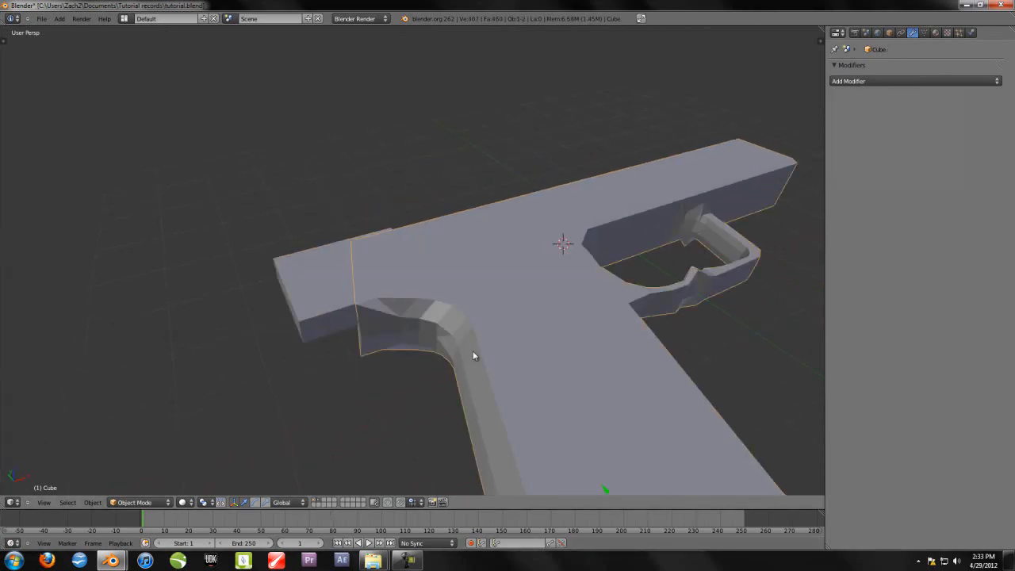
pyautogui.moveTo(440, 353); pyautogui.dragTo(454, 344, button='middle')
pyautogui.press('m')
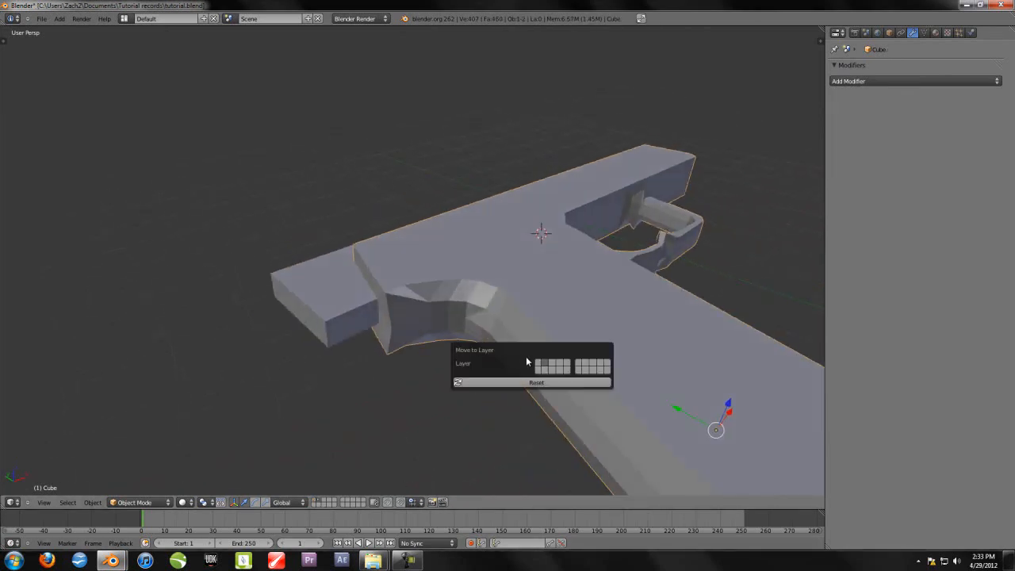
pyautogui.click(540, 363)
pyautogui.click(316, 502)
pyautogui.moveTo(466, 321); pyautogui.dragTo(519, 336, button='middle')
pyautogui.press('a')
pyautogui.scroll(-3, 444, 331)
pyautogui.moveTo(434, 331)
pyautogui.mouseDown(button='middle')
pyautogui.moveTo(408, 332)
pyautogui.moveTo(299, 284)
pyautogui.moveTo(223, 293)
pyautogui.moveTo(340, 362)
pyautogui.moveTo(437, 334)
pyautogui.mouseUp(button='middle')
pyautogui.scroll(3, 238, 305)
pyautogui.scroll(3, 436, 332)
# - Switch to the Pistol_draft.blend window and examine the draft's slide recess and frame on their separate layers
pyautogui.moveTo(111, 560)
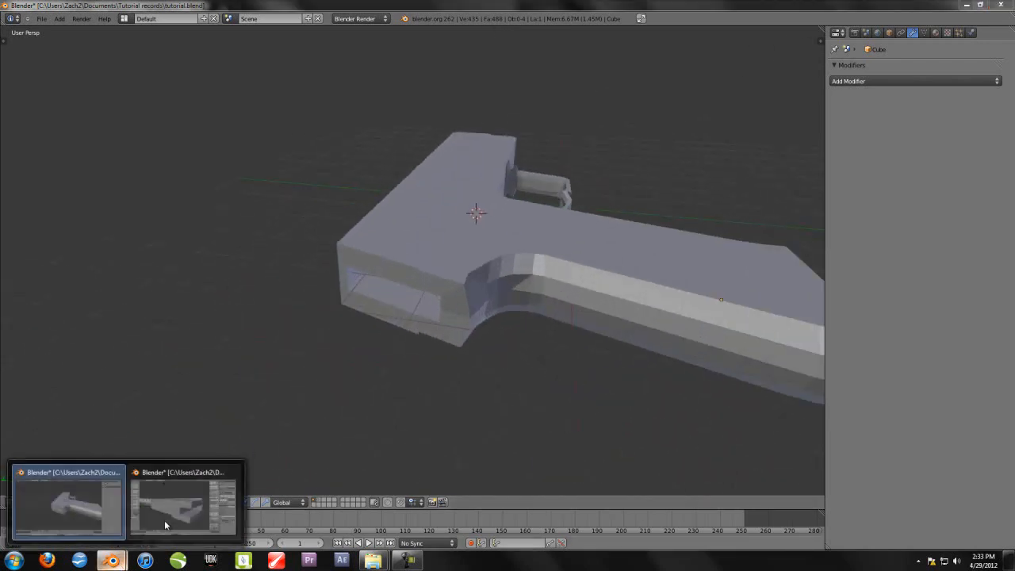
pyautogui.click(164, 523)
pyautogui.moveTo(387, 361); pyautogui.dragTo(301, 476, button='middle')
pyautogui.click(324, 502)
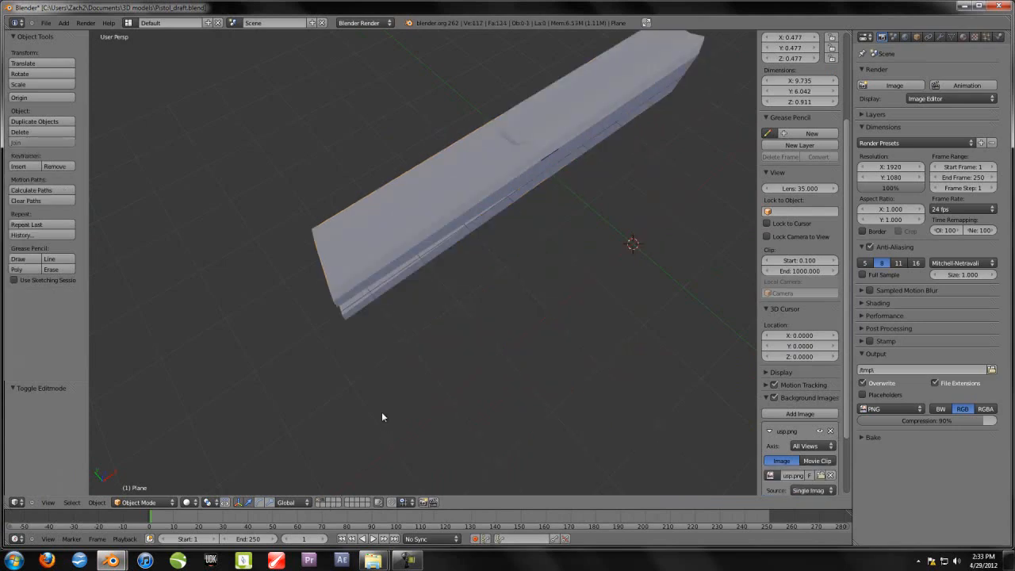
pyautogui.scroll(-3, 384, 404)
pyautogui.moveTo(382, 374); pyautogui.dragTo(283, 413, button='middle')
pyautogui.scroll(3, 432, 308)
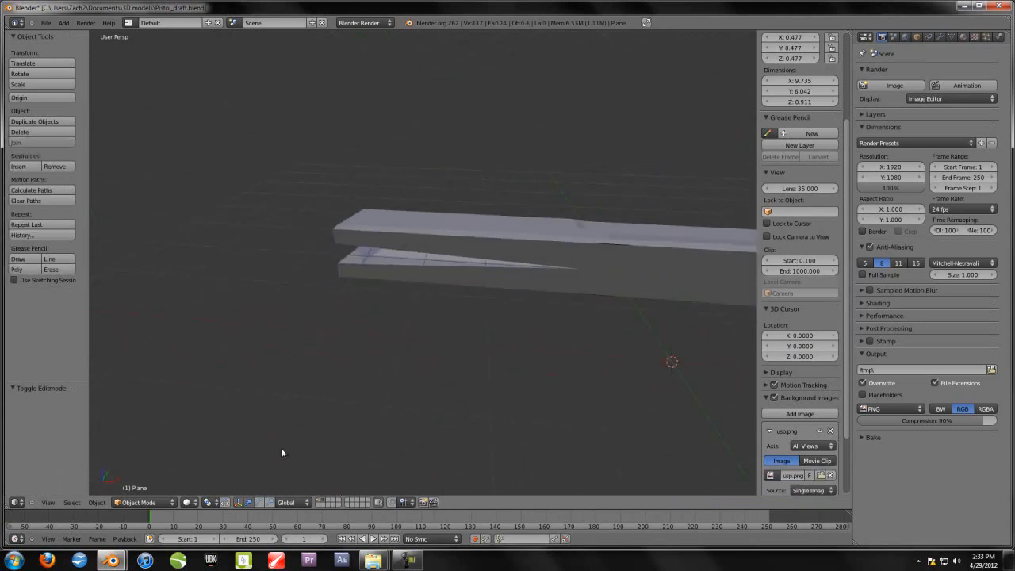
pyautogui.click(320, 502)
pyautogui.moveTo(373, 444); pyautogui.dragTo(398, 418, button='middle')
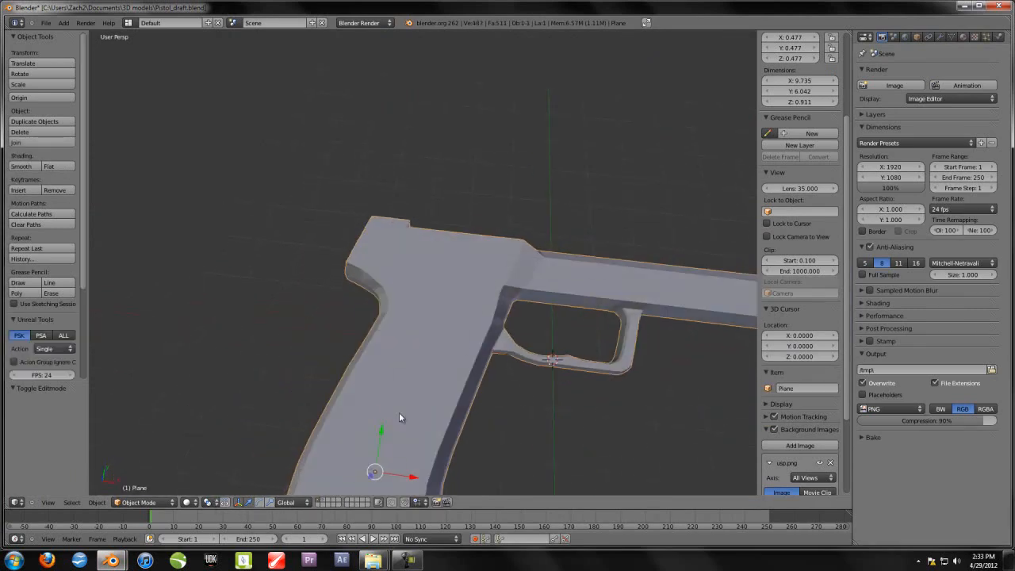
pyautogui.click(324, 500)
# - Switch back to the tutorial.blend window, select the slide, save over the existing file and show the top view
pyautogui.moveTo(111, 560)
pyautogui.click(104, 510)
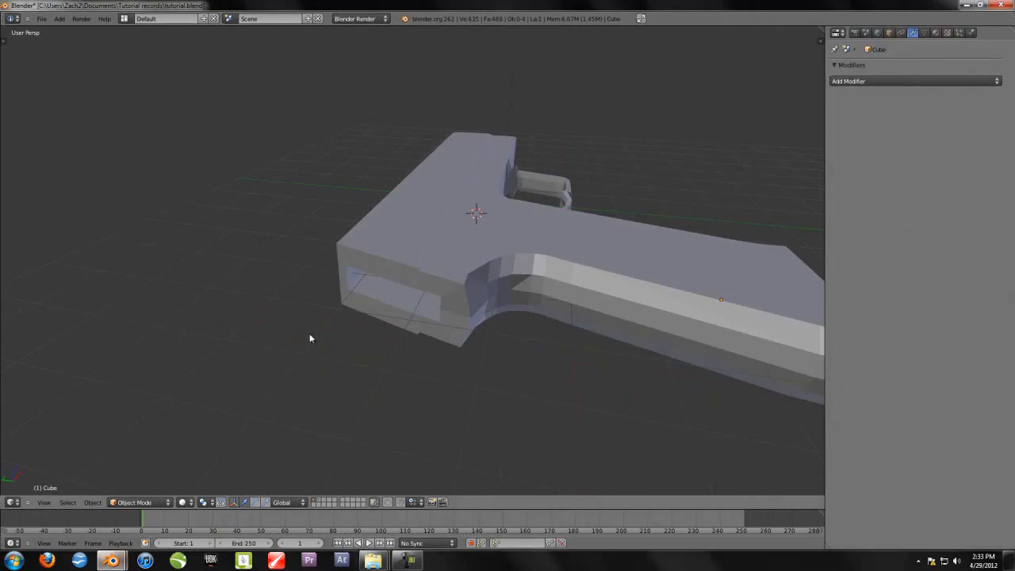
pyautogui.scroll(-1, 349, 348)
pyautogui.moveTo(462, 352); pyautogui.dragTo(376, 363, button='middle')
pyautogui.rightClick(504, 229)
pyautogui.hotkey('ctrl', 's')
pyautogui.click(503, 224)
pyautogui.press('KP_7')
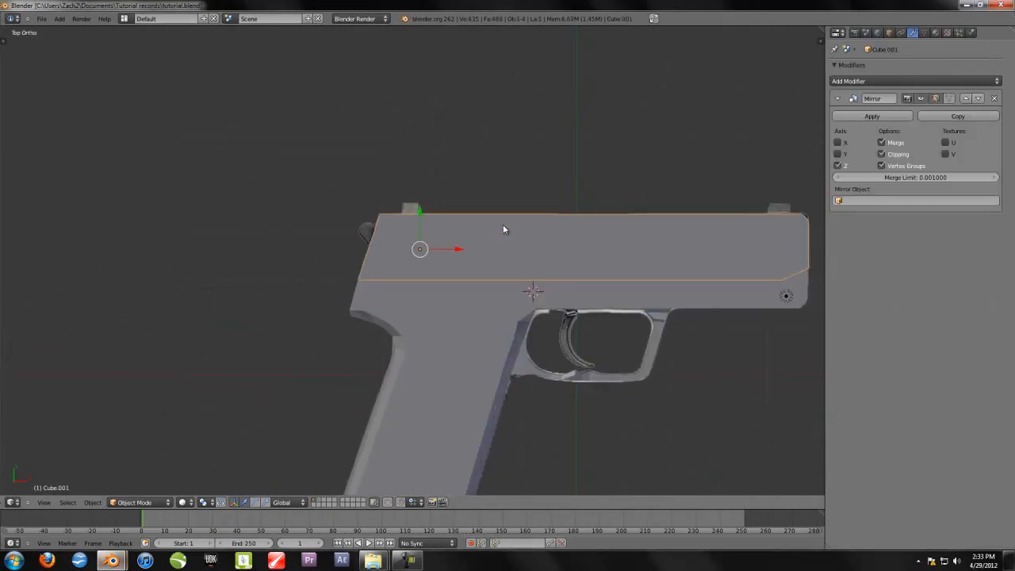
# - Compare the slide's mesh in Edit Mode with the pistol reference image, using the wireframe in top view
pyautogui.scroll(3, 505, 229)
pyautogui.keyDown('shift'); pyautogui.moveTo(570, 281); pyautogui.dragTo(325, 296, button='middle'); pyautogui.keyUp('shift')
pyautogui.press('Tab')
pyautogui.keyDown('shift'); pyautogui.moveTo(531, 326); pyautogui.dragTo(360, 315, button='middle'); pyautogui.keyUp('shift')
pyautogui.scroll(-1, 360, 315)
pyautogui.hotkey('alt', 'z')
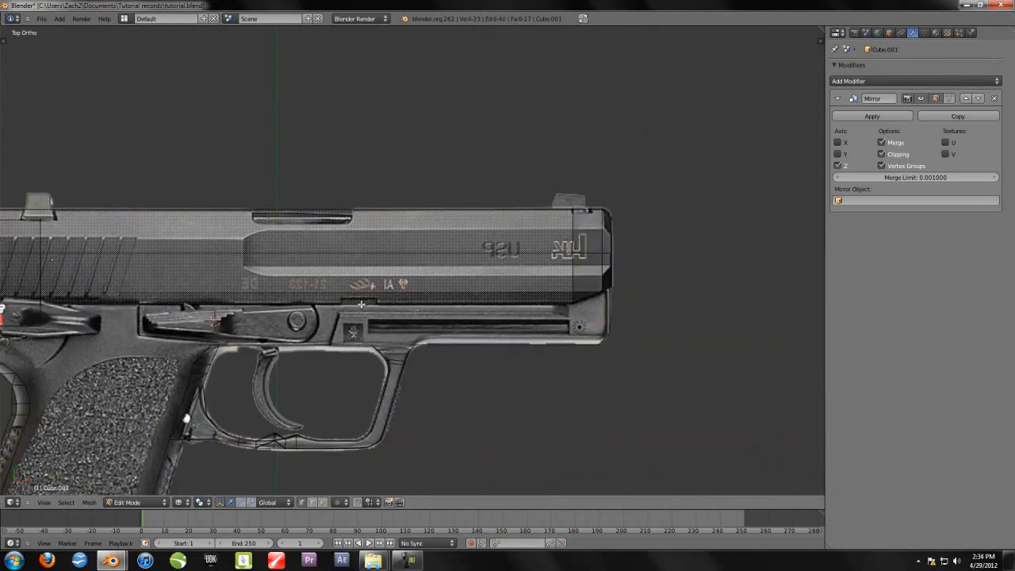
pyautogui.scroll(2, 476, 313)
pyautogui.scroll(2, 331, 315)
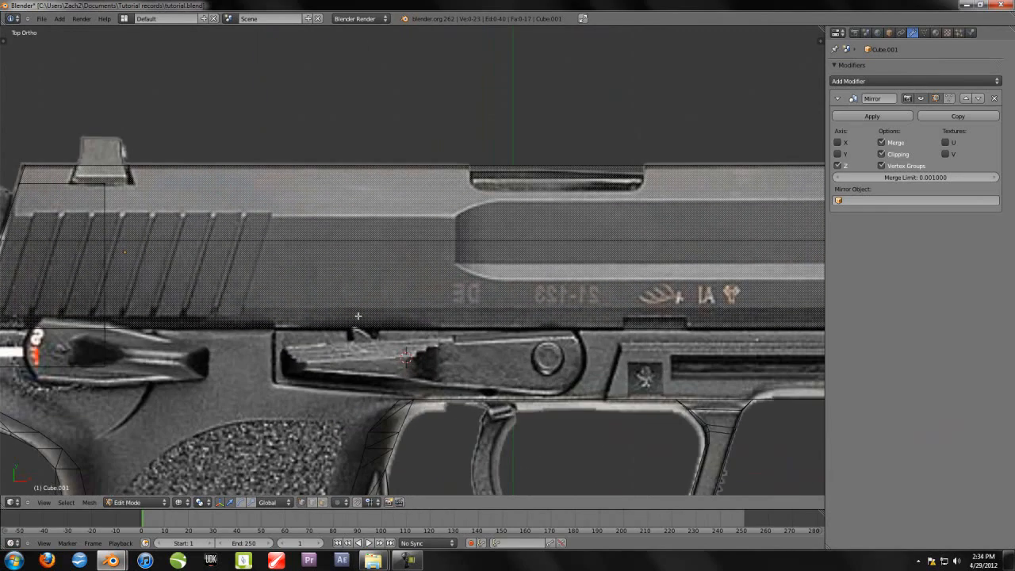
pyautogui.keyDown('shift'); pyautogui.moveTo(319, 322); pyautogui.dragTo(587, 289, button='middle'); pyautogui.keyUp('shift')
pyautogui.moveTo(452, 318)
pyautogui.mouseDown(button='middle')
pyautogui.moveTo(513, 277)
pyautogui.moveTo(571, 208)
pyautogui.moveTo(528, 269)
pyautogui.moveTo(460, 326)
pyautogui.mouseUp(button='middle')
pyautogui.press('KP_1')
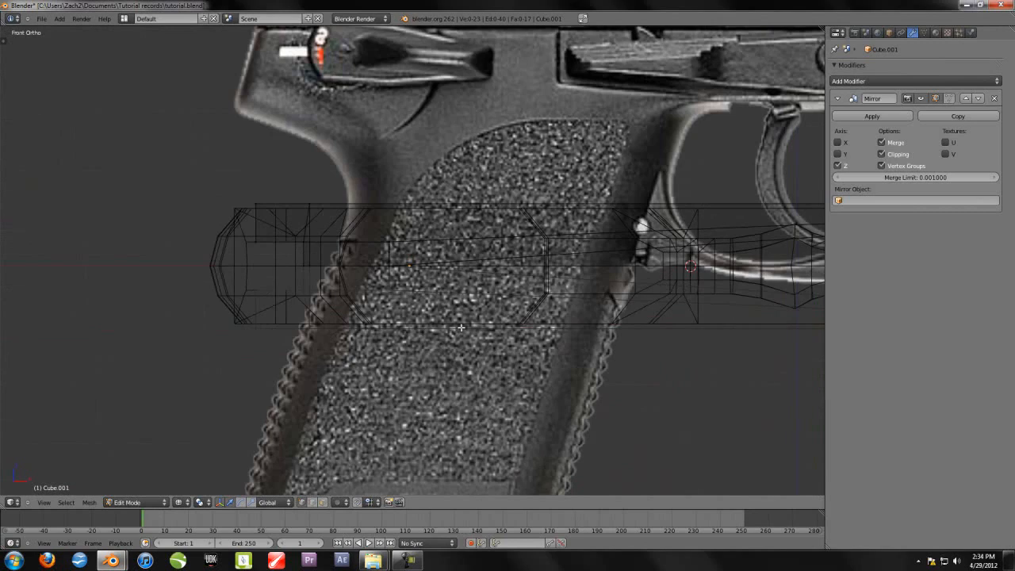
pyautogui.press('KP_7')
pyautogui.scroll(-4, 482, 328)
pyautogui.keyDown('shift'); pyautogui.moveTo(547, 300); pyautogui.dragTo(367, 307, button='middle'); pyautogui.keyUp('shift')
pyautogui.scroll(1, 368, 308)
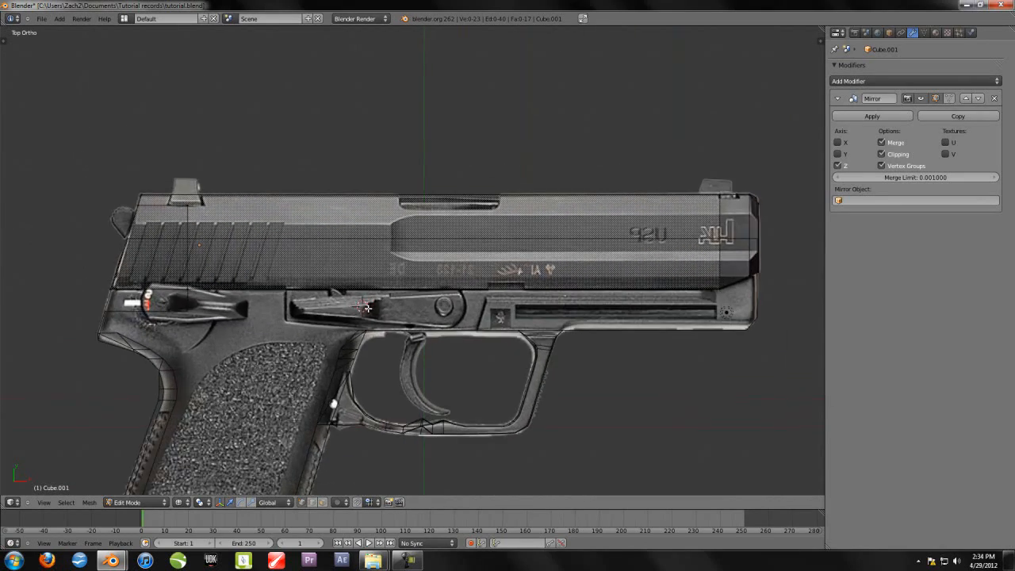
pyautogui.hotkey('ctrl', 'r')
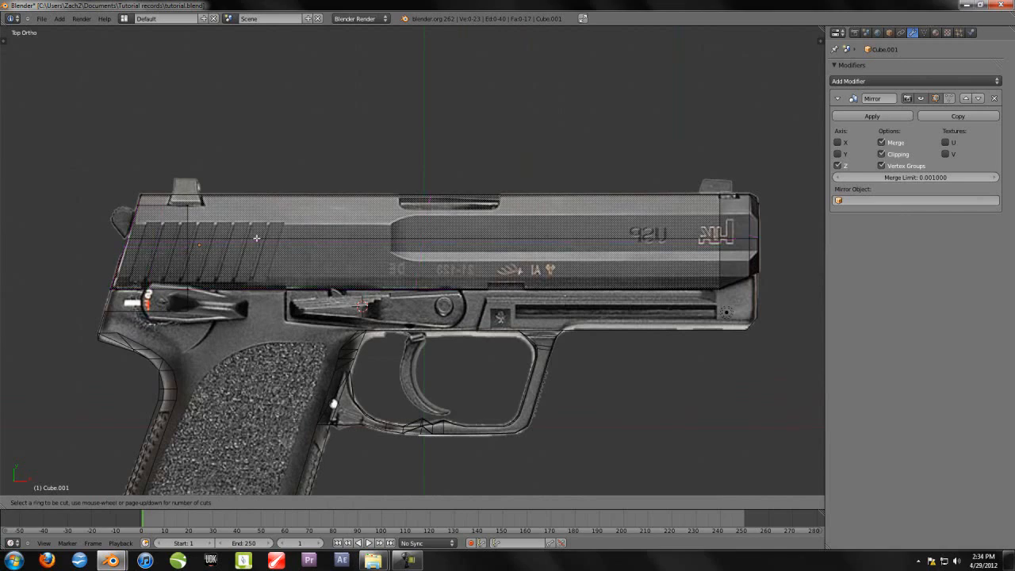
pyautogui.press('Escape')
# - Move the pistol frame to the second layer and select the slide left on the first layer
pyautogui.scroll(1, 519, 303)
pyautogui.keyDown('shift'); pyautogui.moveTo(523, 304); pyautogui.dragTo(250, 321, button='middle'); pyautogui.keyUp('shift')
pyautogui.moveTo(254, 323); pyautogui.dragTo(219, 308, button='middle')
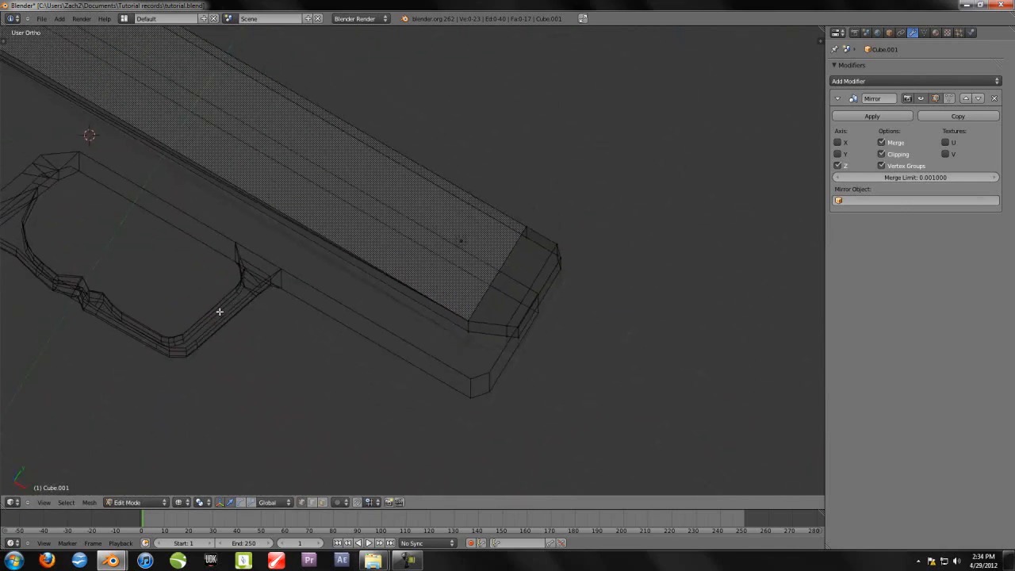
pyautogui.press('Tab')
pyautogui.scroll(-2, 219, 309)
pyautogui.press('KP_5')
pyautogui.press('z')
pyautogui.scroll(-3, 230, 305)
pyautogui.moveTo(249, 301); pyautogui.dragTo(249, 199, button='middle')
pyautogui.rightClick(249, 199)
pyautogui.press('m')
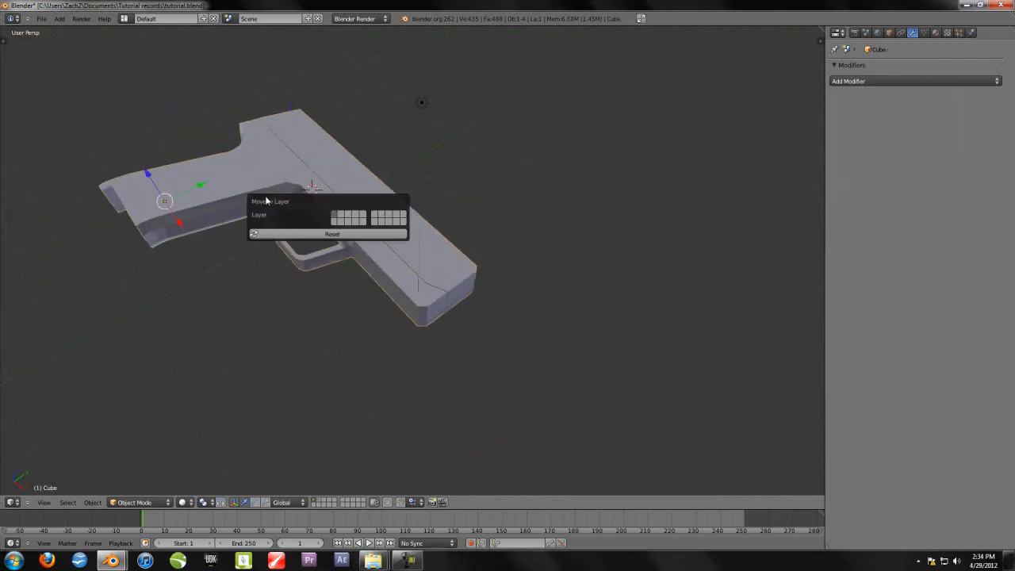
pyautogui.click(343, 218)
pyautogui.rightClick(398, 248)
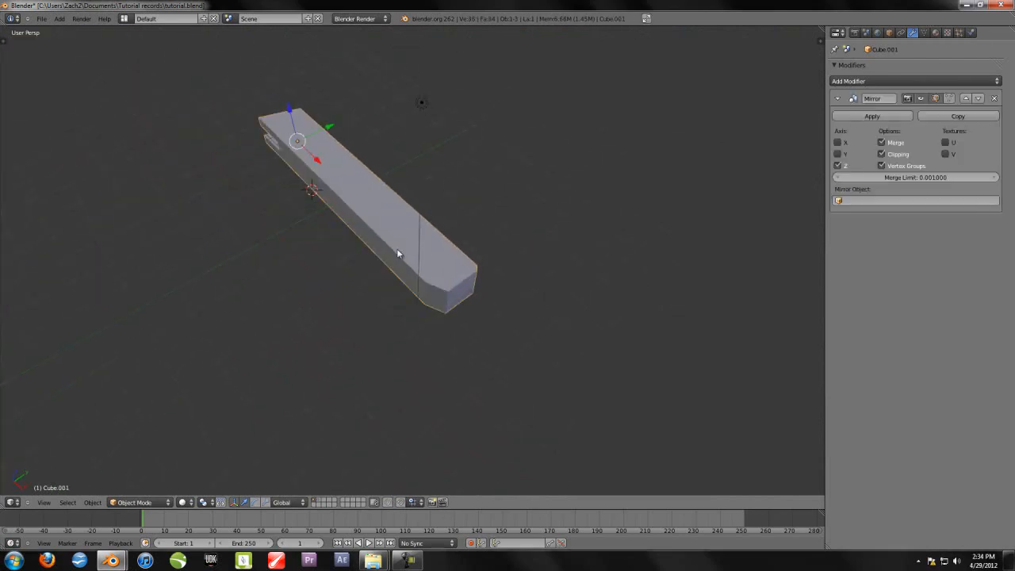
# - Add a lengthwise loop cut along the slide's side and slide it to an edge-slide value of about -0.2
pyautogui.press('KP_7')
pyautogui.press('Tab')
pyautogui.scroll(3, 387, 281)
pyautogui.keyDown('shift'); pyautogui.moveTo(387, 328); pyautogui.dragTo(492, 317, button='middle'); pyautogui.keyUp('shift')
pyautogui.press('z')
pyautogui.scroll(3, 469, 318)
pyautogui.scroll(-4, 467, 317)
pyautogui.scroll(3, 129, 279)
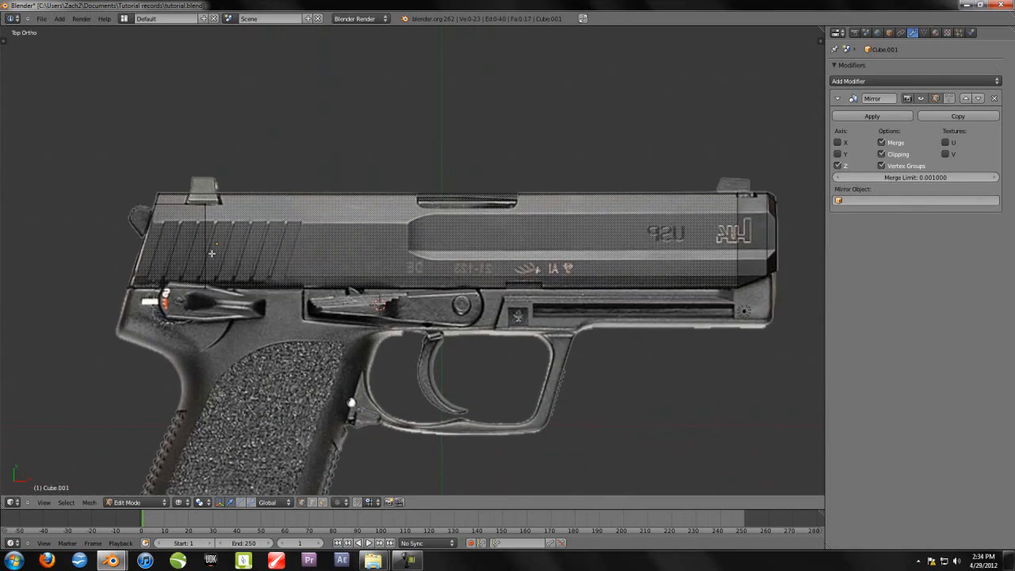
pyautogui.keyDown('shift'); pyautogui.moveTo(323, 319); pyautogui.dragTo(286, 321, button='middle'); pyautogui.keyUp('shift')
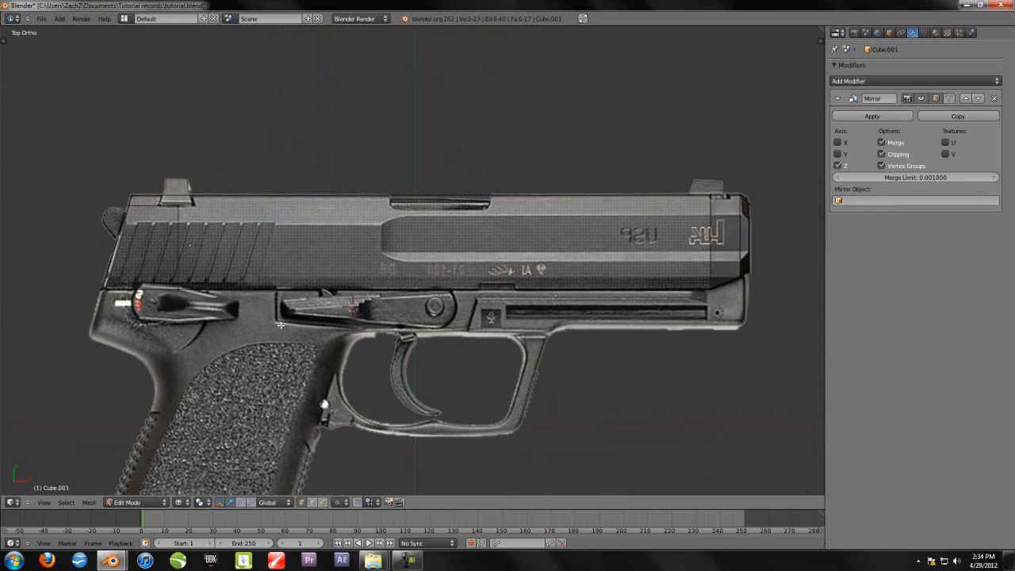
pyautogui.scroll(1, 282, 321)
pyautogui.hotkey('ctrl', 'r')
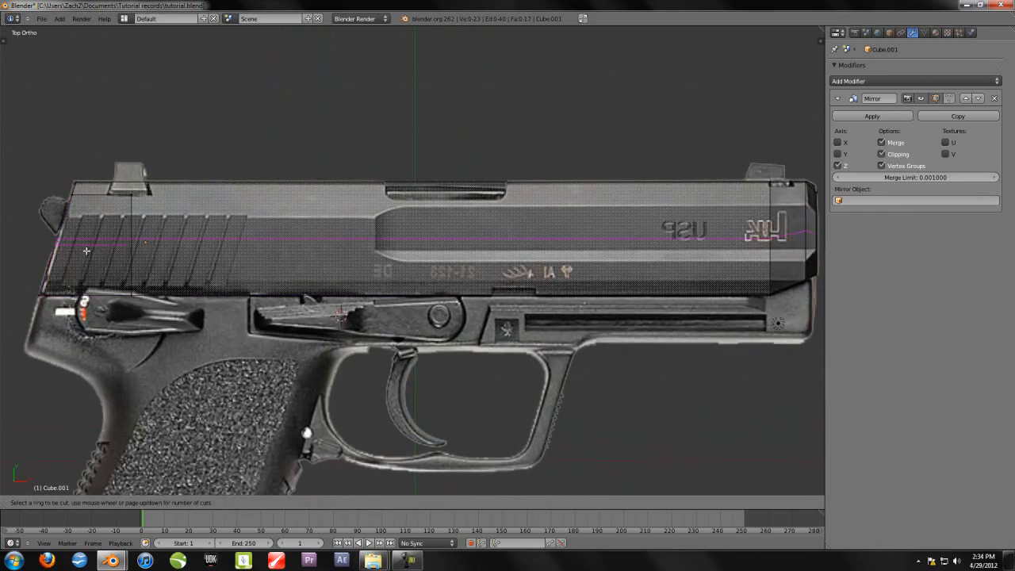
pyautogui.click(167, 248)
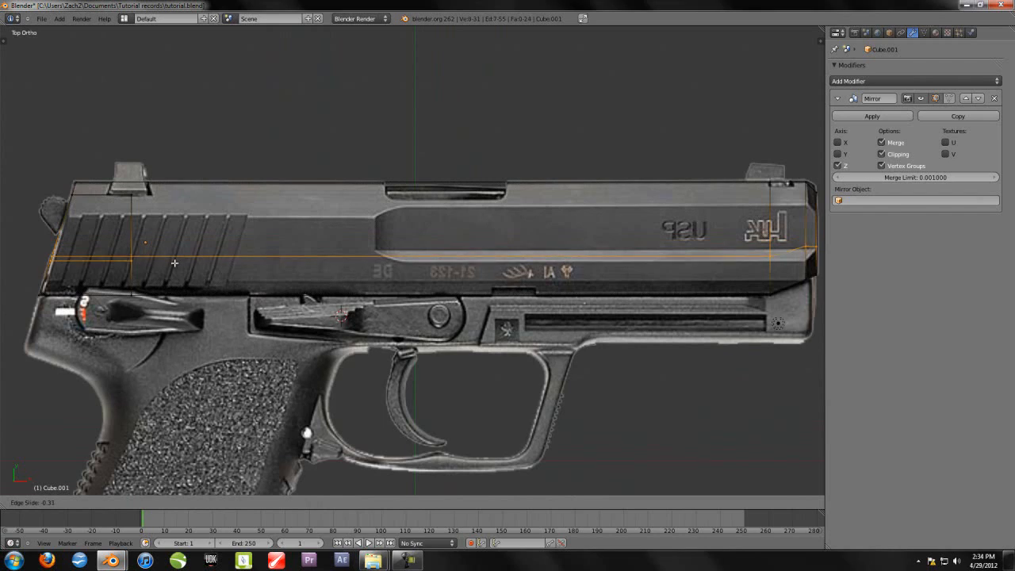
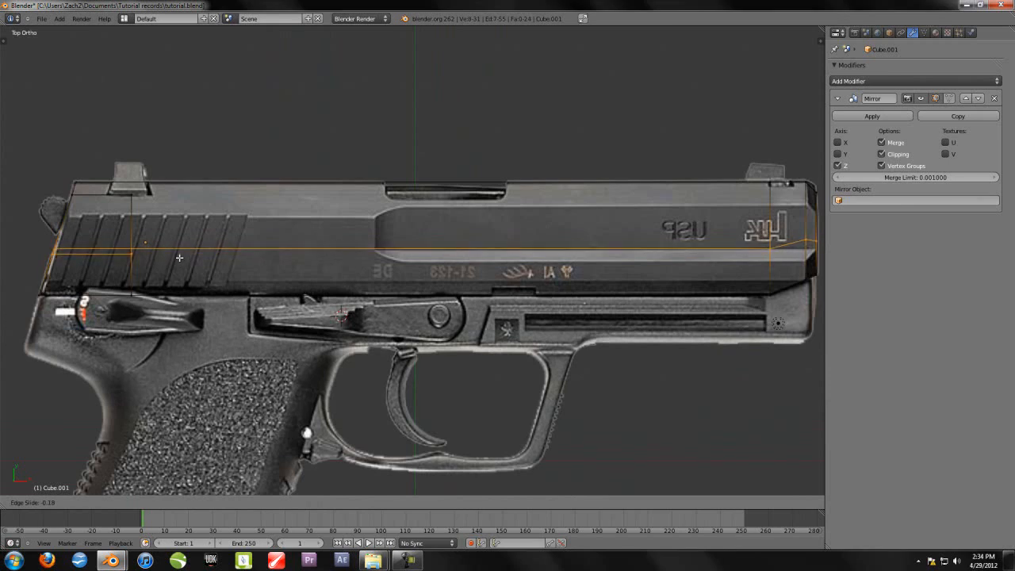
pyautogui.click(179, 259)
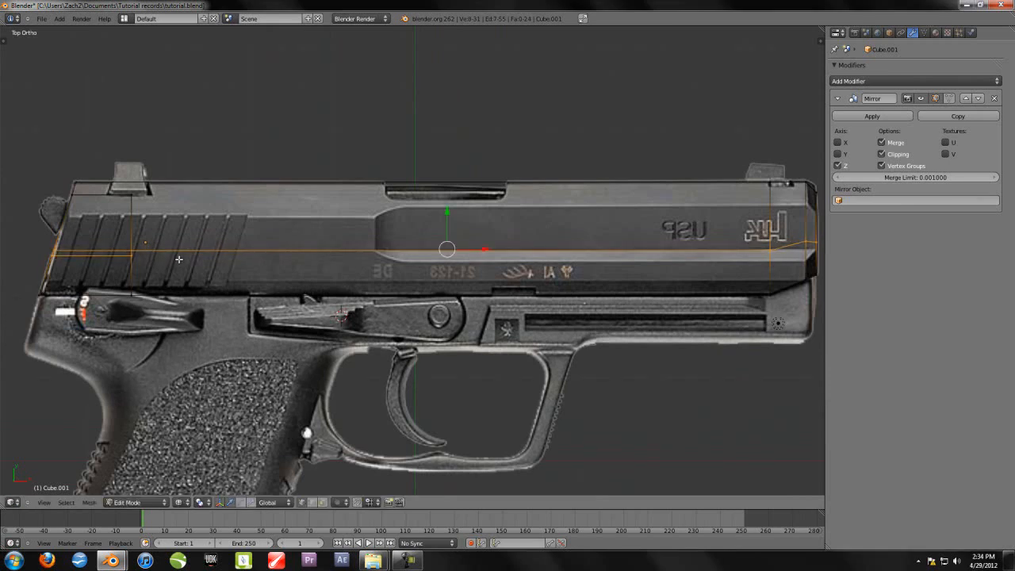
# - Flatten the lengthwise loop by scaling it to 0 on Y and adjust its height to the reference's lower bevel line
pyautogui.press('s')
pyautogui.press('y')
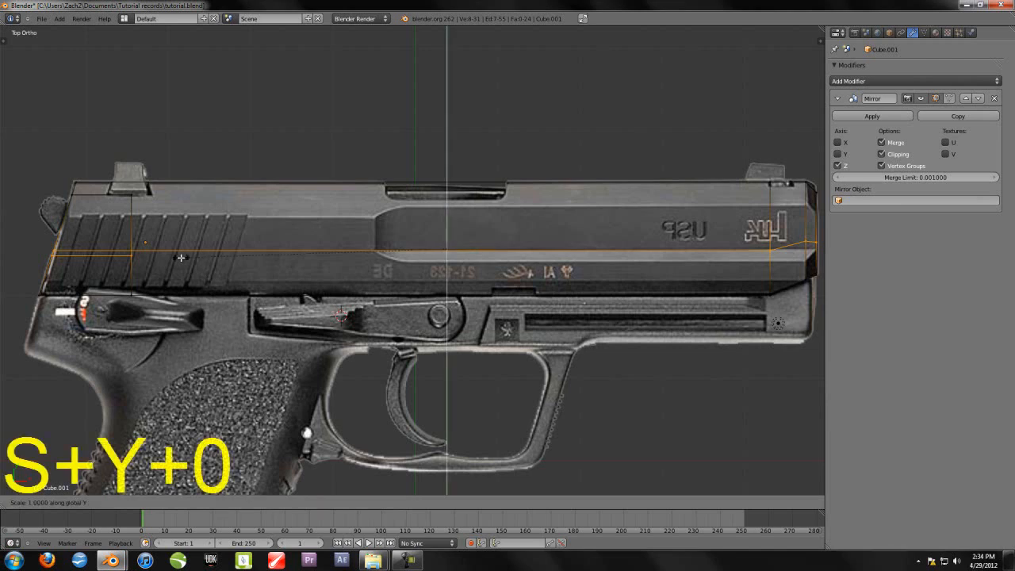
pyautogui.press('0')
pyautogui.click(181, 258)
pyautogui.scroll(3, 187, 266)
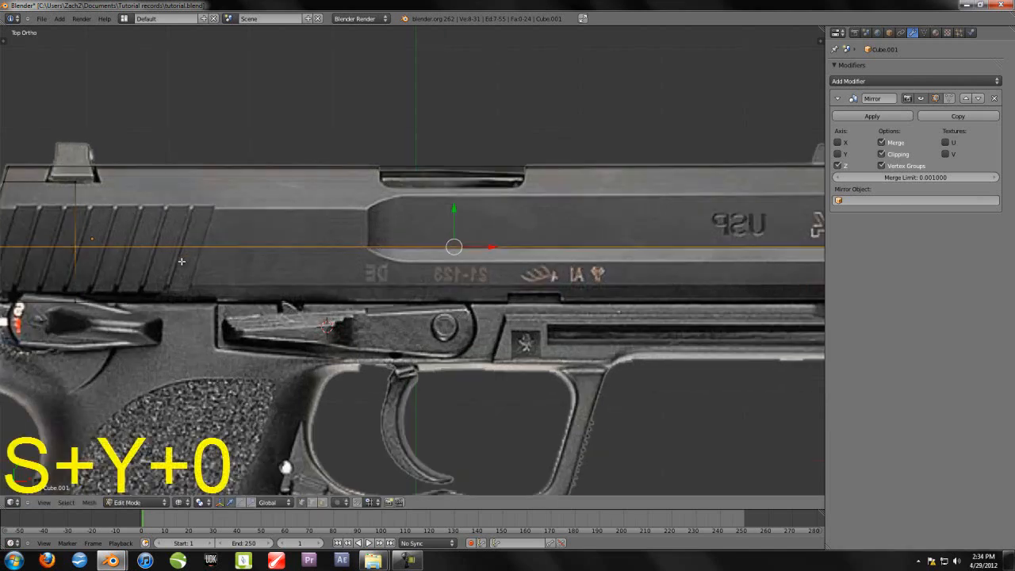
pyautogui.scroll(-2, 187, 267)
pyautogui.press('g')
pyautogui.click(454, 211)
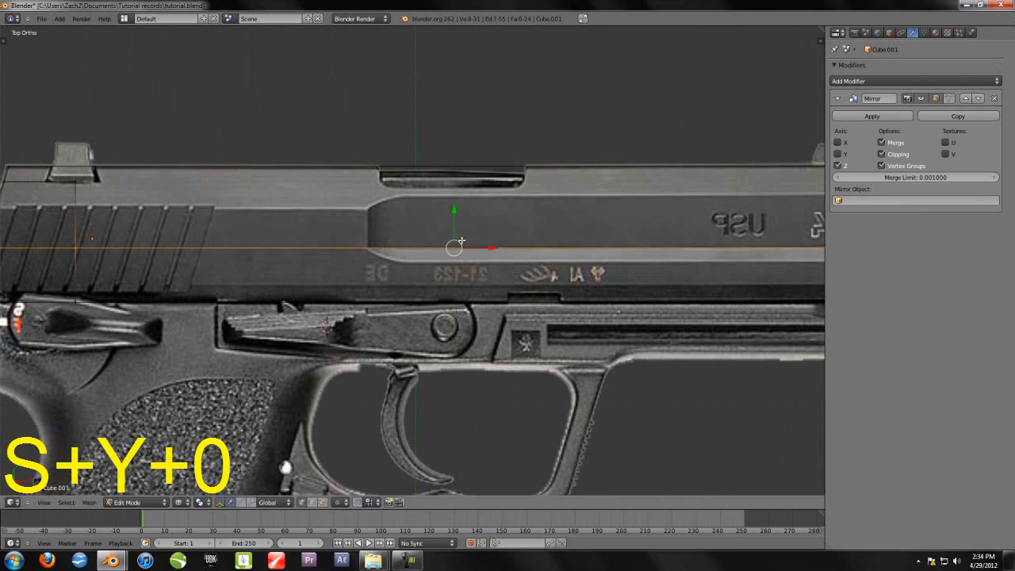
pyautogui.scroll(-2, 454, 211)
pyautogui.keyDown('shift'); pyautogui.moveTo(304, 287); pyautogui.dragTo(551, 287, button='middle'); pyautogui.keyUp('shift')
pyautogui.scroll(6, 317, 299)
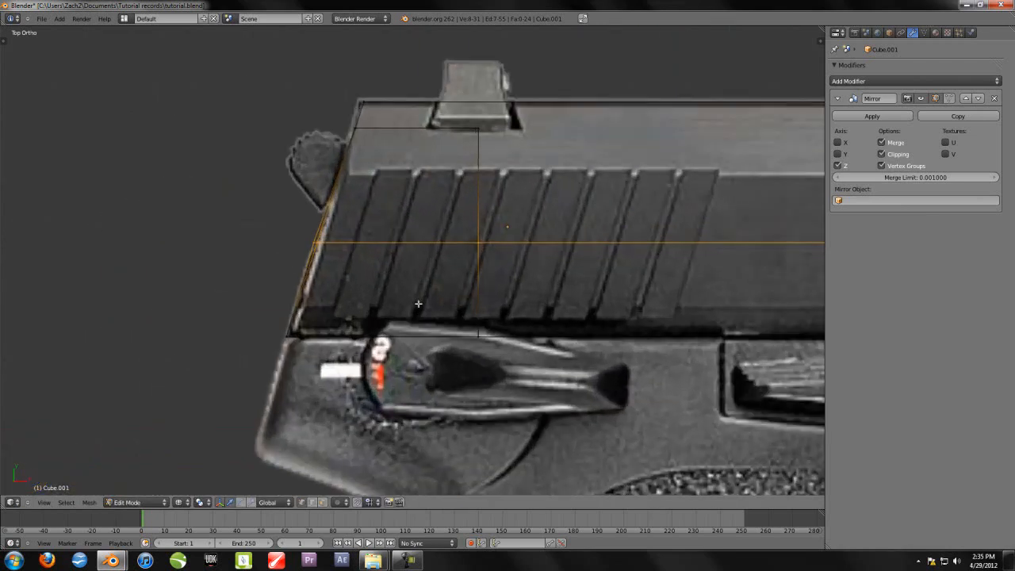
pyautogui.scroll(5, 299, 303)
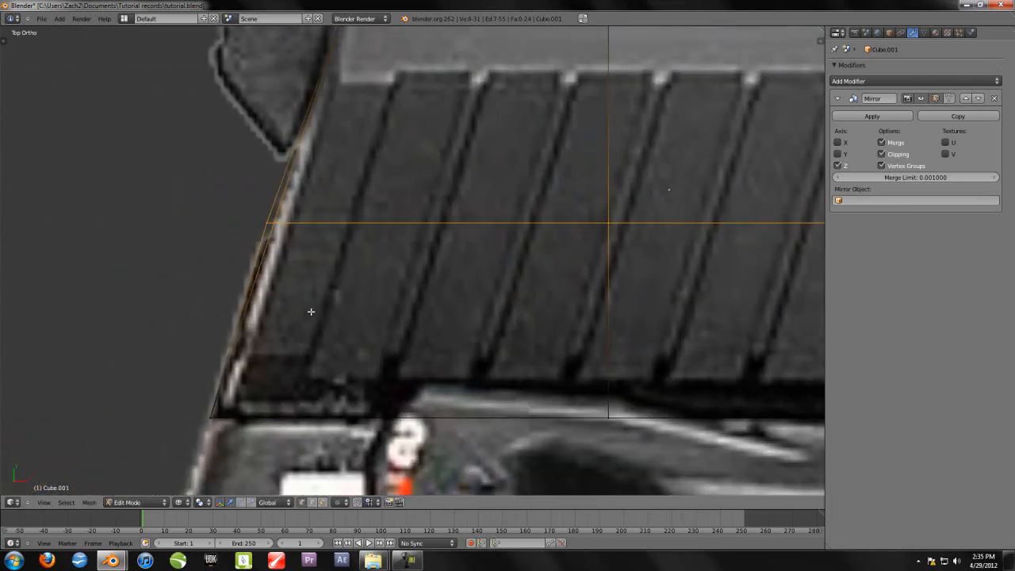
# - Box-select the loop's rear vertices and move them inward in line with the slide's slanted rear edge
pyautogui.press('a')
pyautogui.press('b')
pyautogui.moveTo(279, 189); pyautogui.dragTo(341, 217)
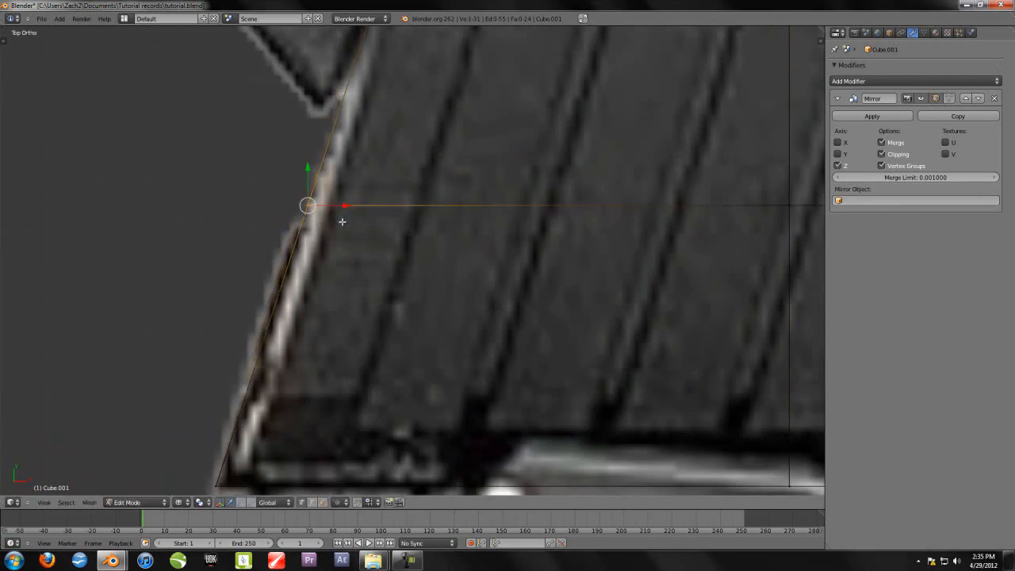
pyautogui.scroll(-8, 345, 250)
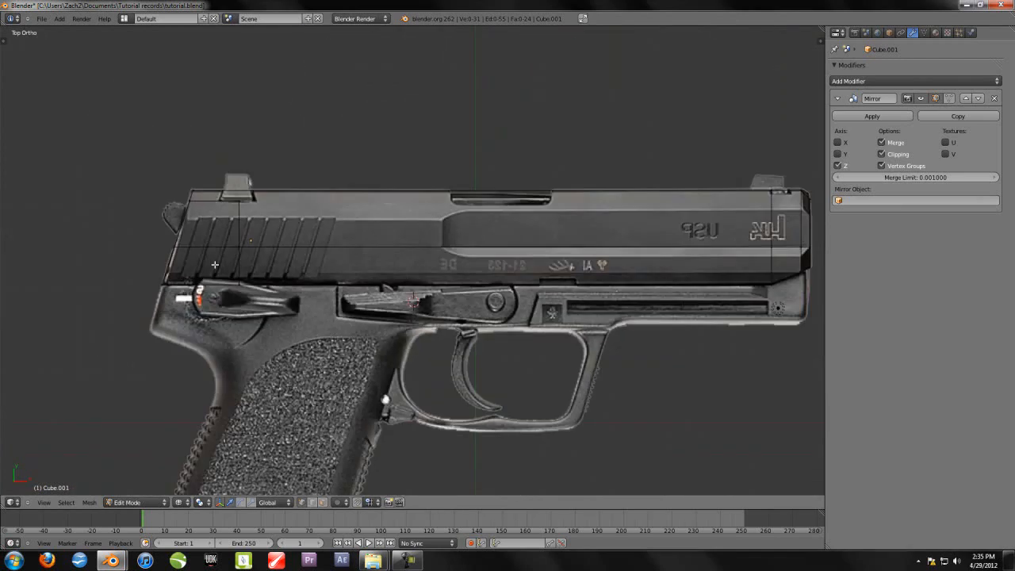
# - Examine the slide's new loop, underside and hammer recess from several angles in wireframe and solid shading
pyautogui.scroll(3, 260, 276)
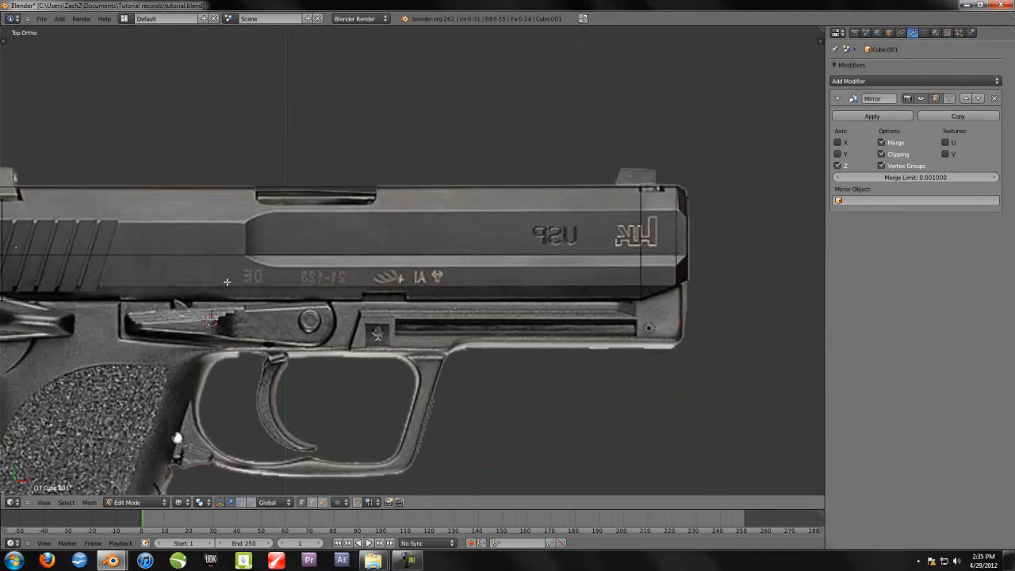
pyautogui.scroll(2, 226, 283)
pyautogui.hotkey('ctrl', 'r')
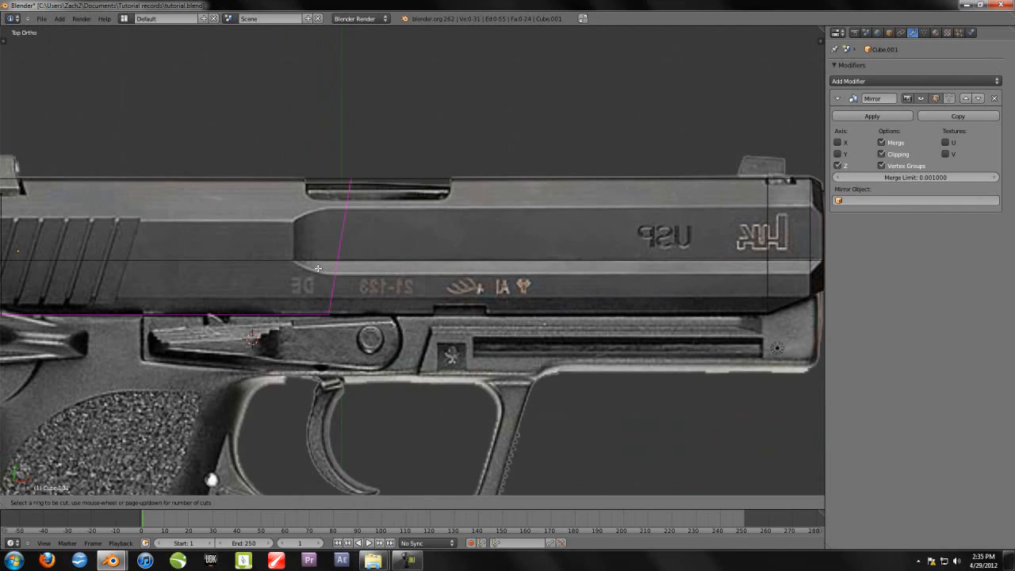
pyautogui.press('Escape')
pyautogui.moveTo(318, 268)
pyautogui.mouseDown(button='middle')
pyautogui.moveTo(344, 294)
pyautogui.moveTo(374, 225)
pyautogui.moveTo(381, 248)
pyautogui.moveTo(318, 280)
pyautogui.moveTo(457, 239)
pyautogui.mouseUp(button='middle')
pyautogui.press('z')
pyautogui.scroll(-5, 345, 293)
pyautogui.scroll(1, 341, 279)
pyautogui.moveTo(335, 283)
pyautogui.mouseDown(button='middle')
pyautogui.moveTo(319, 297)
pyautogui.moveTo(280, 271)
pyautogui.moveTo(283, 294)
pyautogui.moveTo(222, 302)
pyautogui.moveTo(211, 317)
pyautogui.moveTo(267, 294)
pyautogui.moveTo(309, 293)
pyautogui.mouseUp(button='middle')
pyautogui.press('z')
pyautogui.press('z')
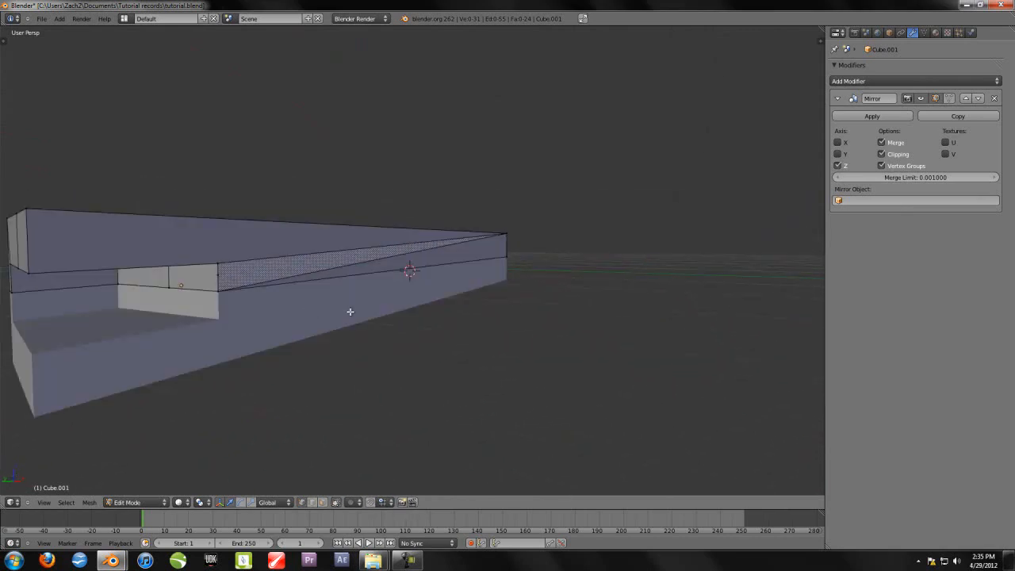
pyautogui.click(949, 97)
pyautogui.moveTo(512, 267); pyautogui.dragTo(362, 261, button='middle')
pyautogui.moveTo(333, 291); pyautogui.dragTo(433, 303, button='middle')
pyautogui.press('Tab')
pyautogui.scroll(-4, 396, 285)
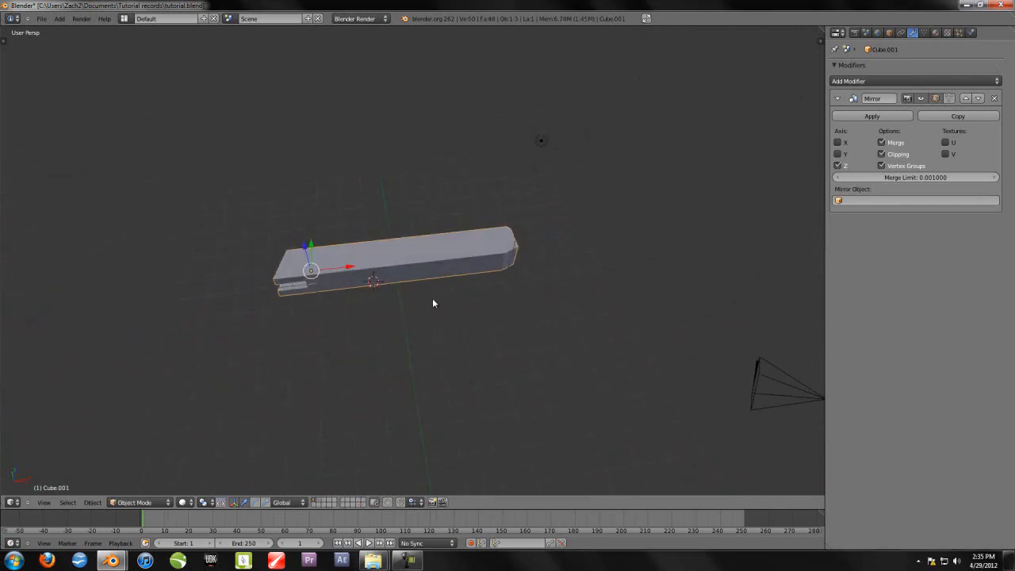
# - Move the pistol frame from the second layer back to the first layer and display it together with the slide
pyautogui.click(323, 499)
pyautogui.rightClick(349, 387)
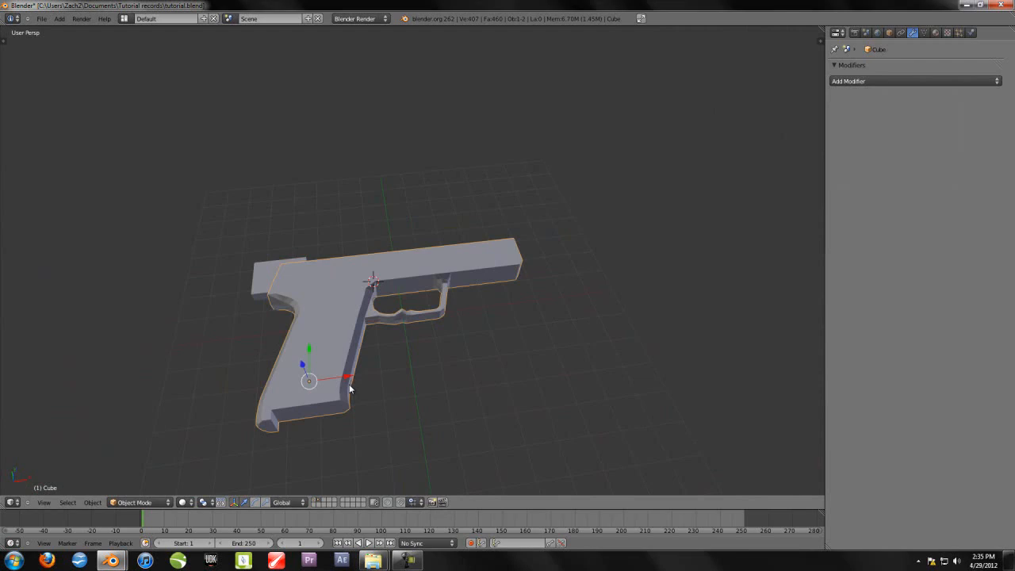
pyautogui.press('m')
pyautogui.click(438, 409)
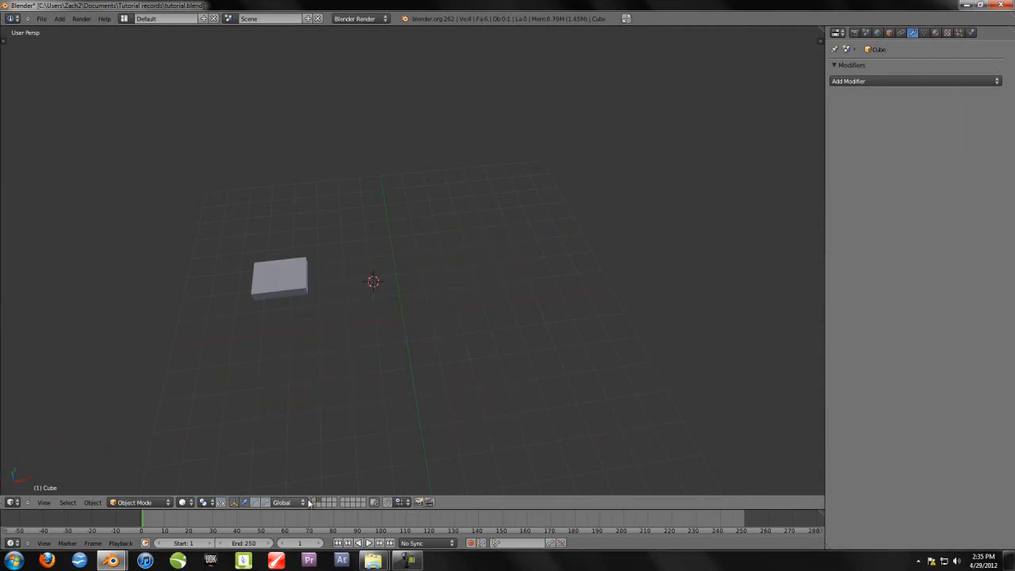
pyautogui.click(311, 501)
pyautogui.moveTo(351, 379); pyautogui.dragTo(409, 369, button='middle')
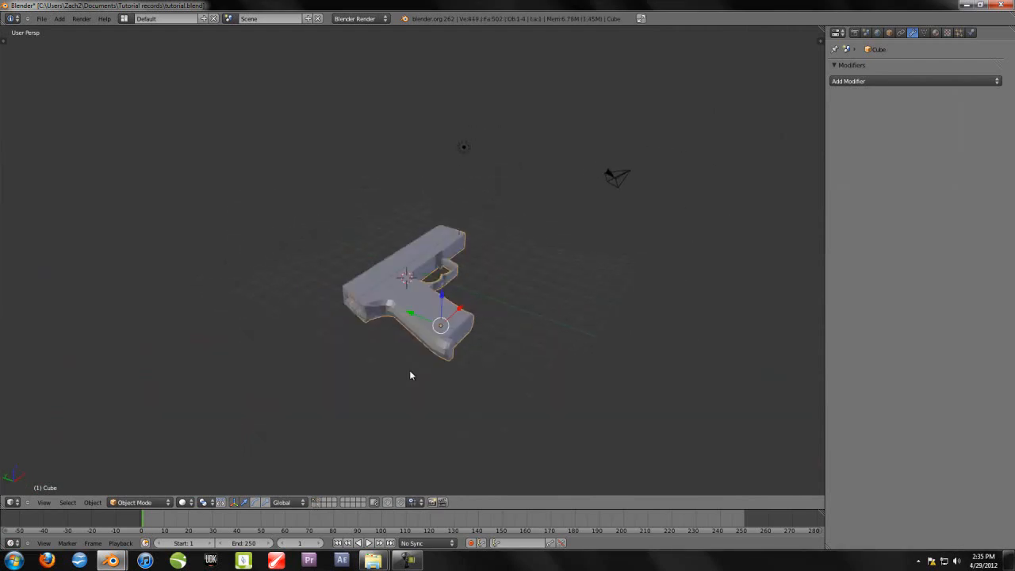
# - Lower the raised vertices on the trigger guard's bottom bar by about 0.1 units to follow the reference outline
pyautogui.scroll(-1, 410, 371)
pyautogui.scroll(1, 410, 371)
pyautogui.scroll(4, 410, 374)
pyautogui.moveTo(410, 412); pyautogui.dragTo(235, 237, button='middle')
pyautogui.press('a')
pyautogui.scroll(2, 325, 402)
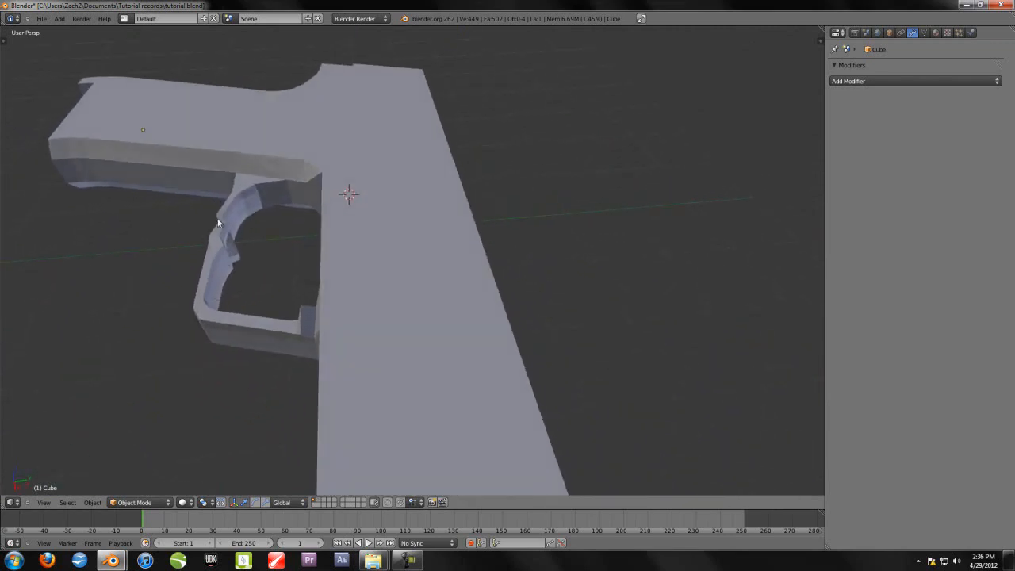
pyautogui.moveTo(243, 300); pyautogui.dragTo(256, 343, button='middle')
pyautogui.rightClick(256, 337)
pyautogui.press('Tab')
pyautogui.press('KP_7')
pyautogui.scroll(8, 256, 337)
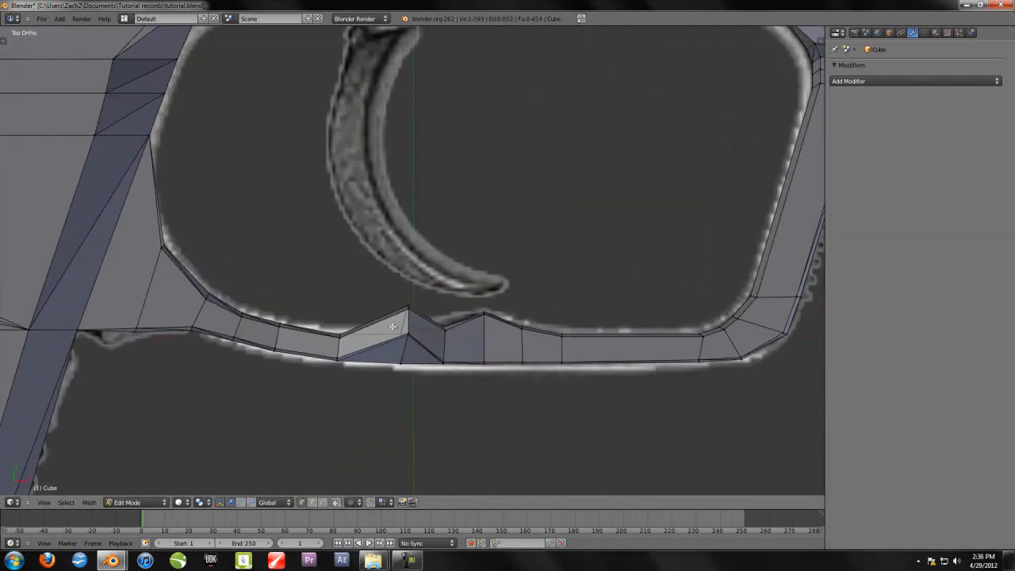
pyautogui.moveTo(418, 341); pyautogui.dragTo(419, 342)
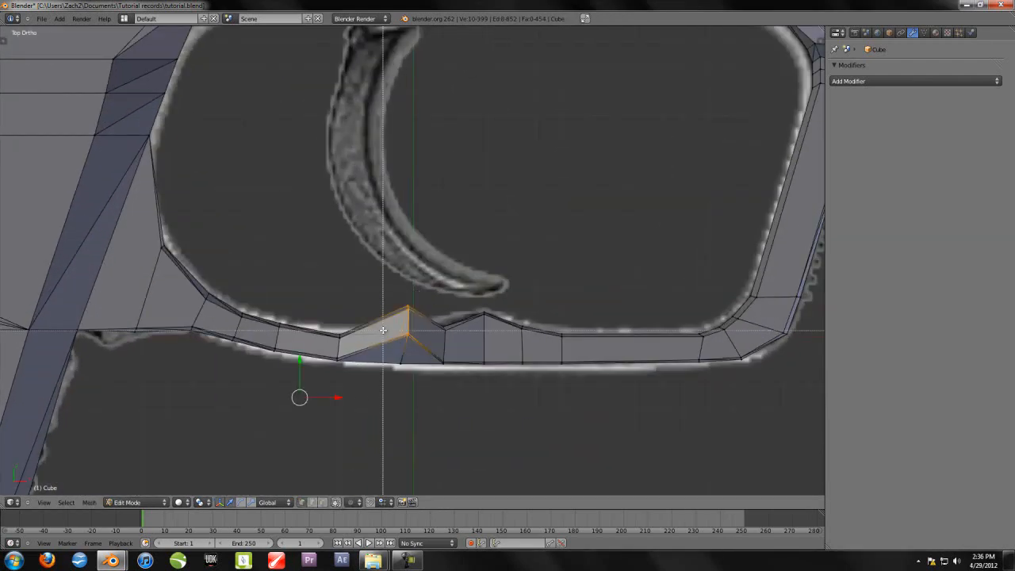
pyautogui.press('g')
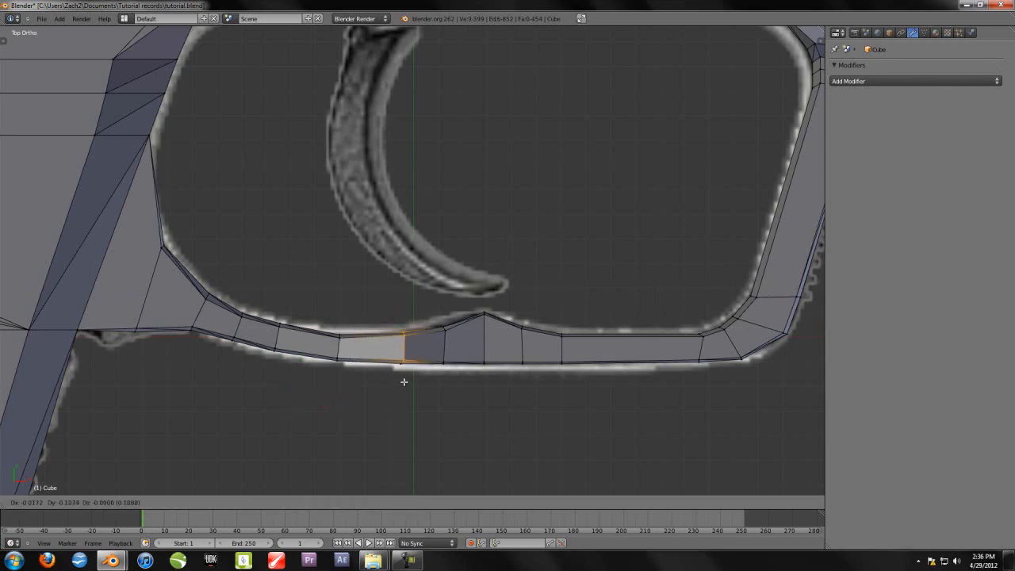
pyautogui.click(401, 383)
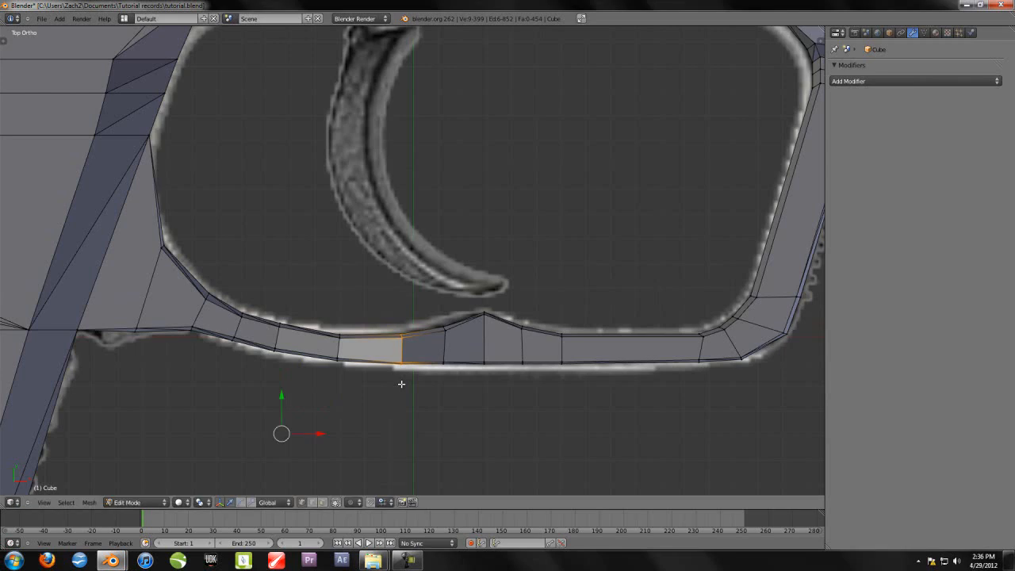
# - Return the frame to Object Mode and save over the existing file
pyautogui.moveTo(354, 409); pyautogui.dragTo(396, 321, button='middle')
pyautogui.press('Tab')
pyautogui.scroll(-2, 352, 346)
pyautogui.hotkey('ctrl', 's')
pyautogui.click(396, 321)
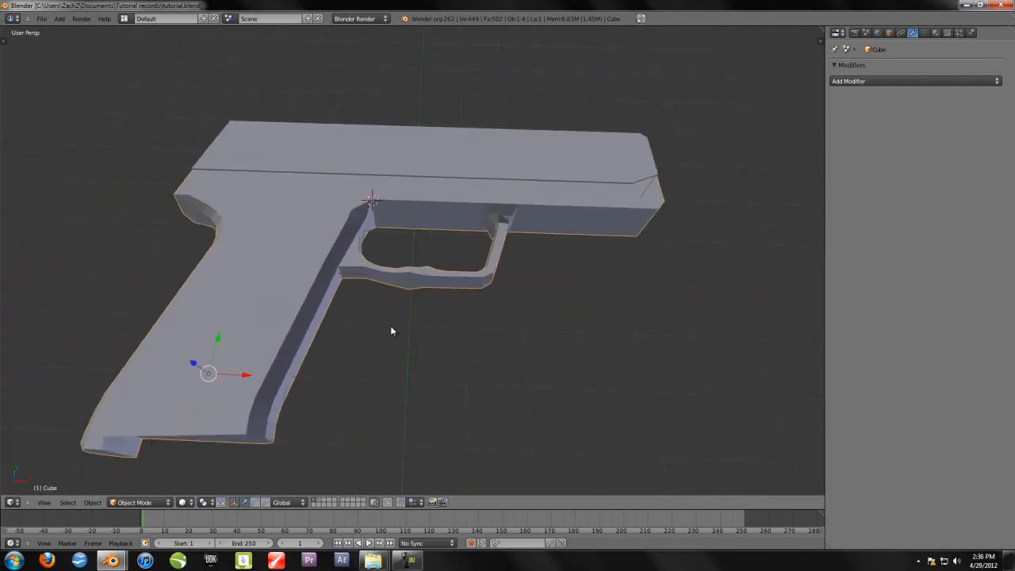